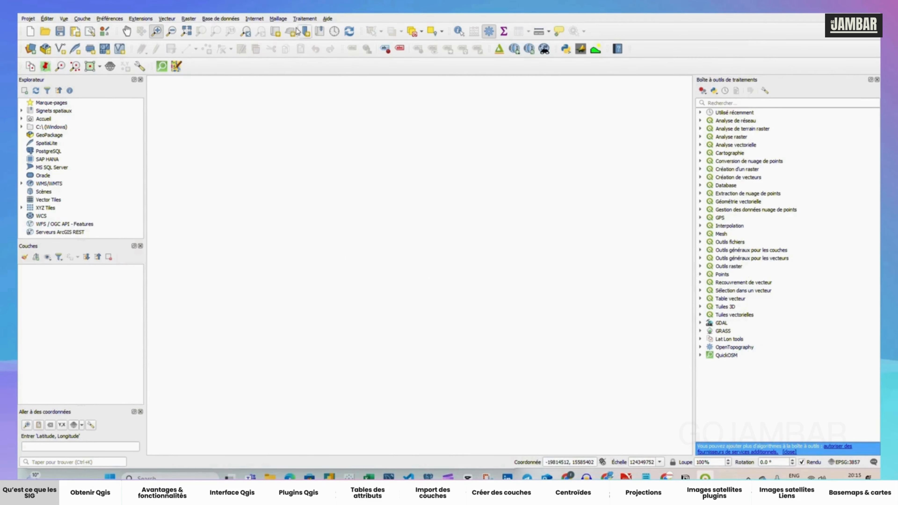
Open the About QGIS dialog and examine the QGIS version line and the what's-new page
click(328, 19)
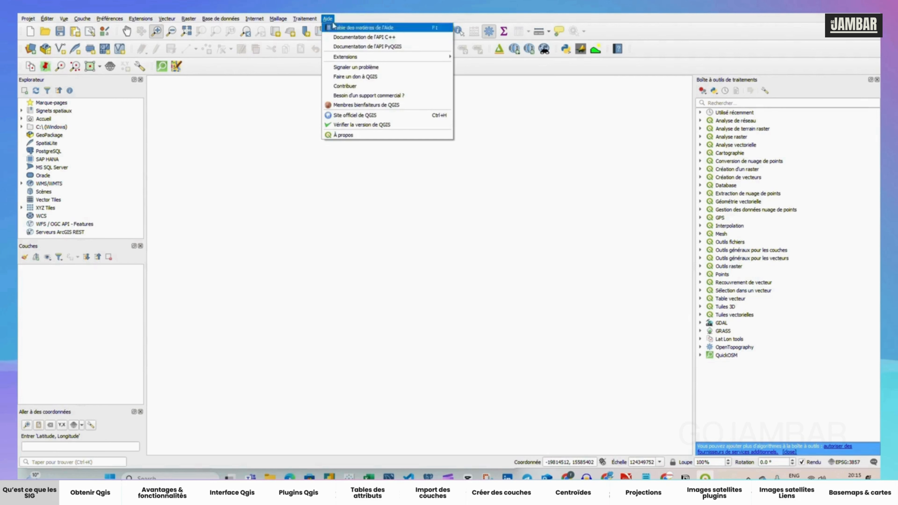
click(347, 135)
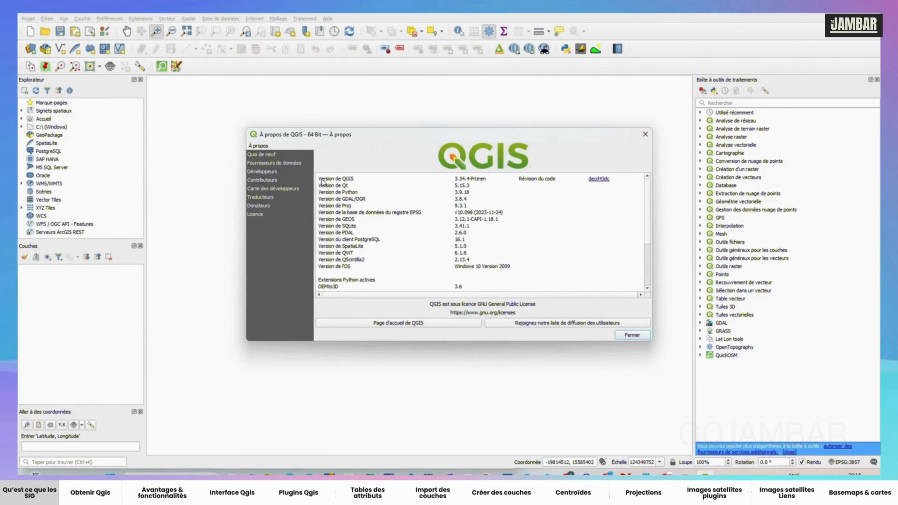
drag(320, 179, 477, 182)
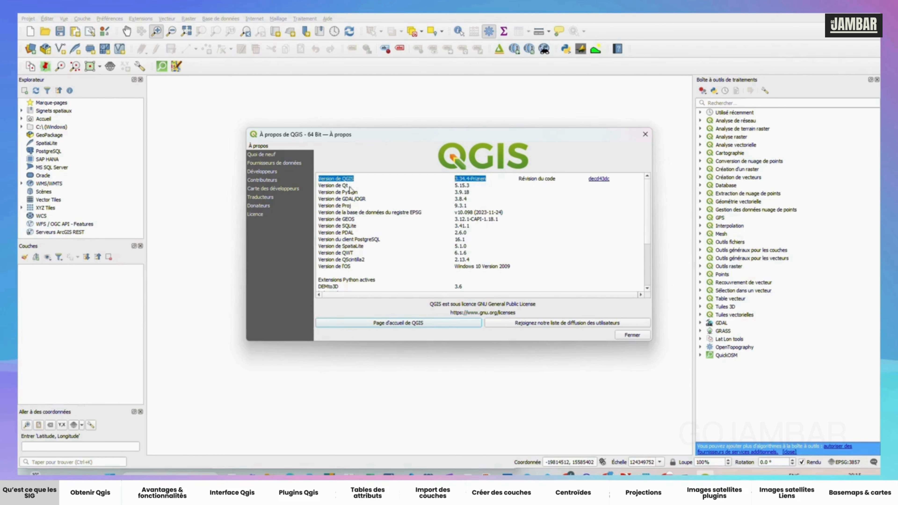
click(279, 155)
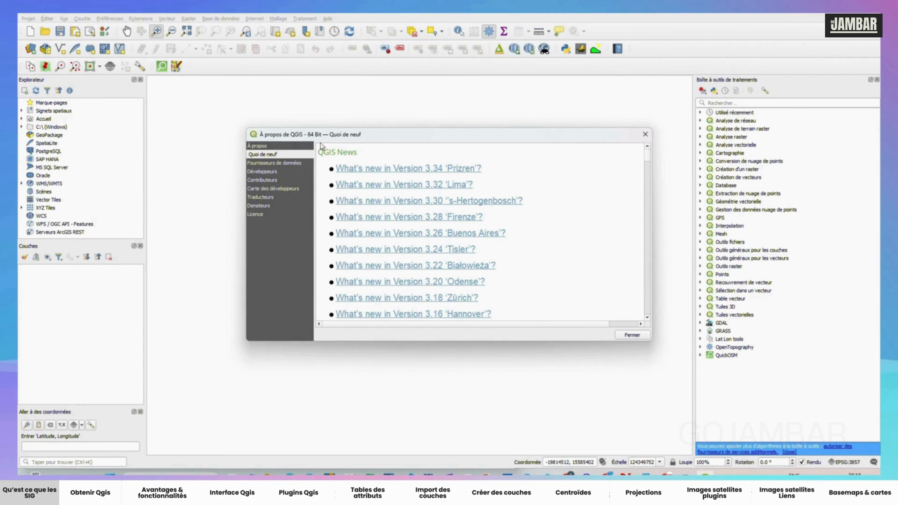
Examine the full list of data provider extensions available for QGIS
click(266, 164)
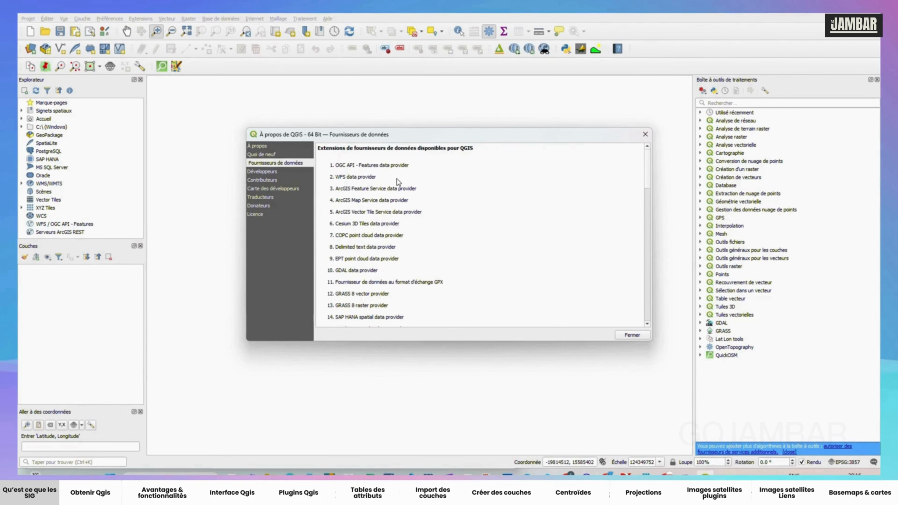
scroll(396, 178, down, 15)
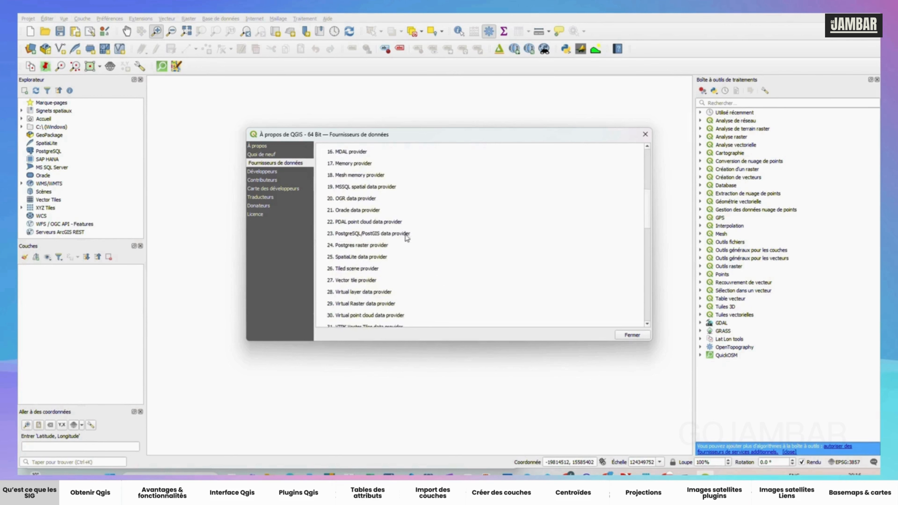
scroll(411, 251, up, 15)
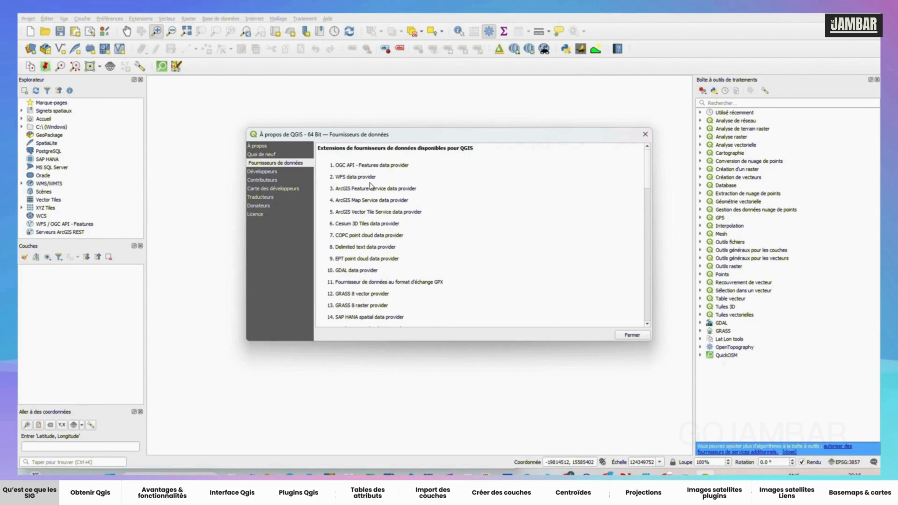
Look through the lists of QGIS developers and contributors in the About dialog
click(263, 171)
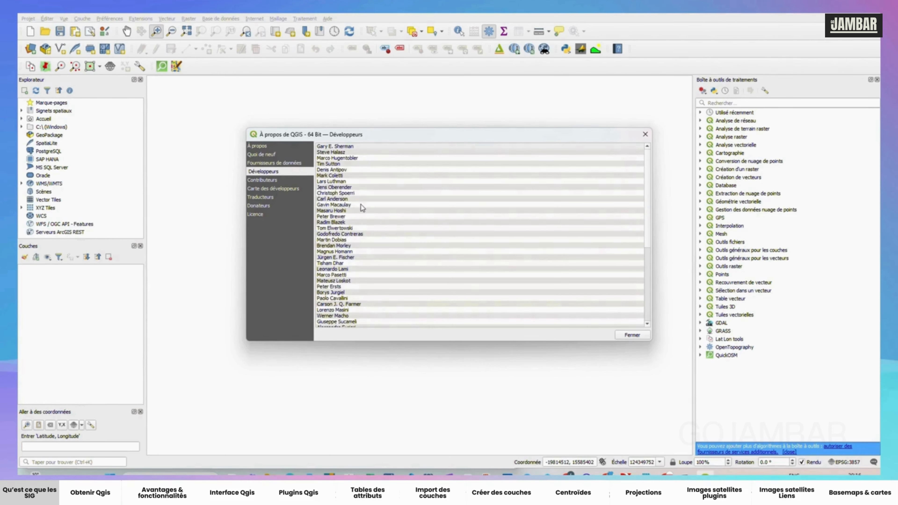
scroll(363, 204, down, 5)
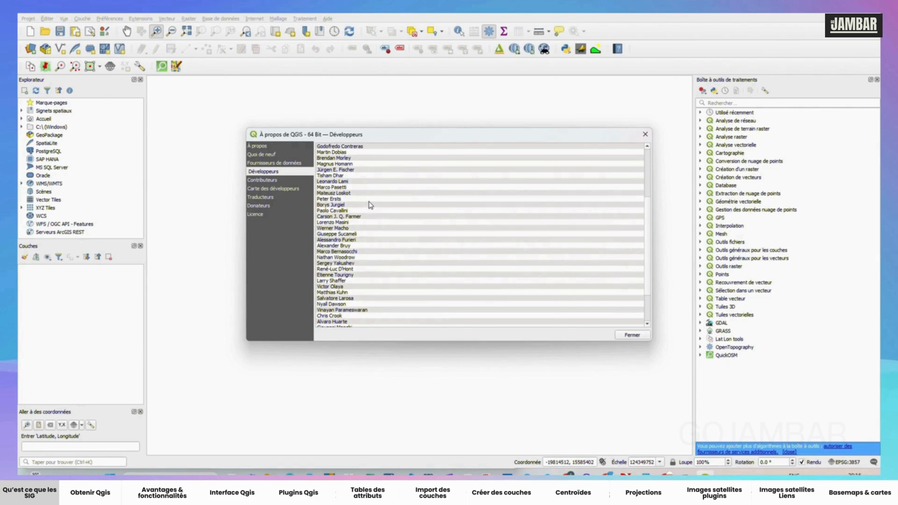
scroll(369, 202, up, 5)
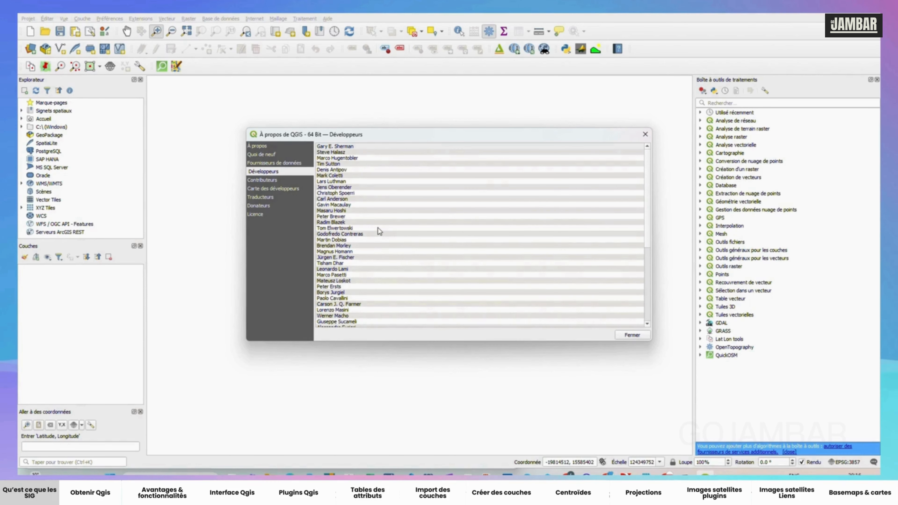
click(275, 179)
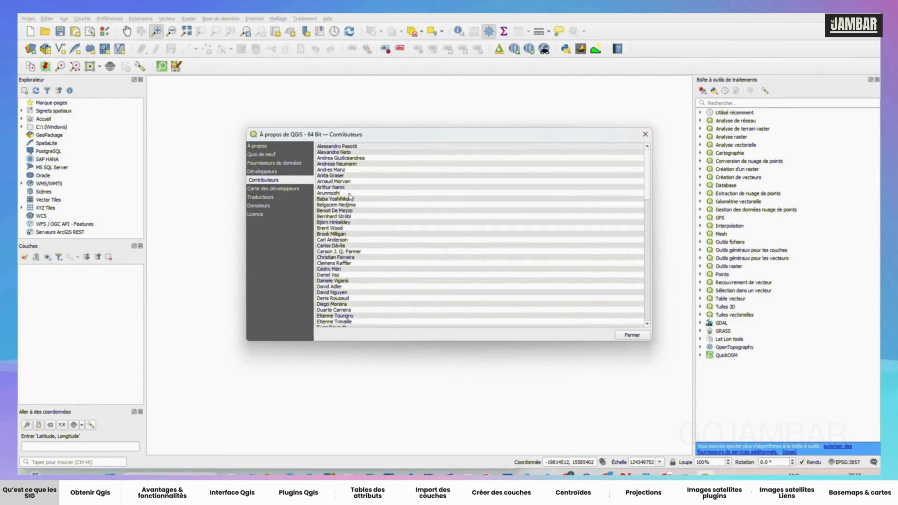
scroll(361, 230, down, 8)
scroll(359, 230, down, 12)
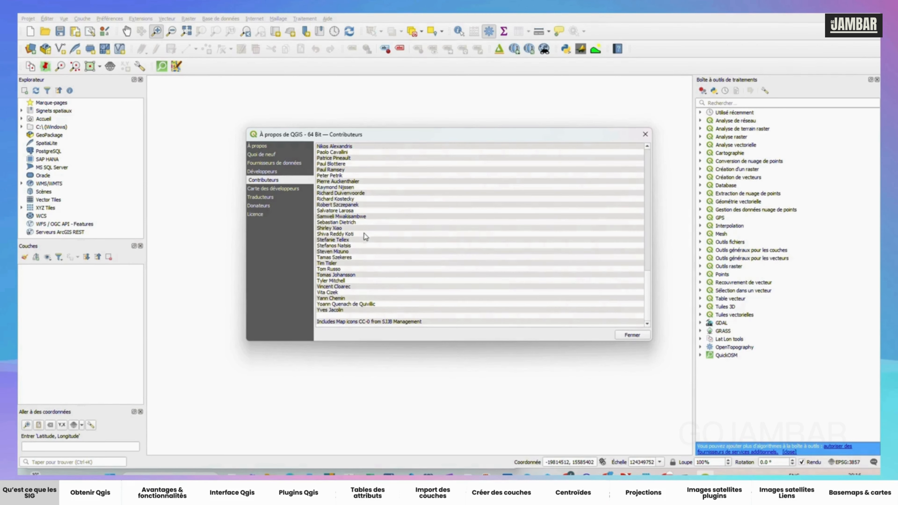
scroll(364, 233, up, 4)
Examine the worldwide distribution of QGIS developers on the developers map
click(283, 189)
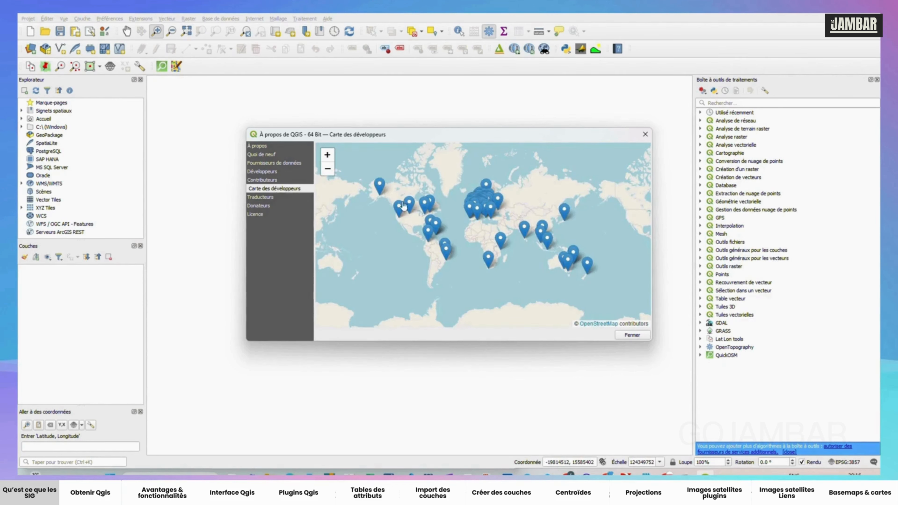
scroll(502, 207, up, 1)
scroll(502, 207, up, 4)
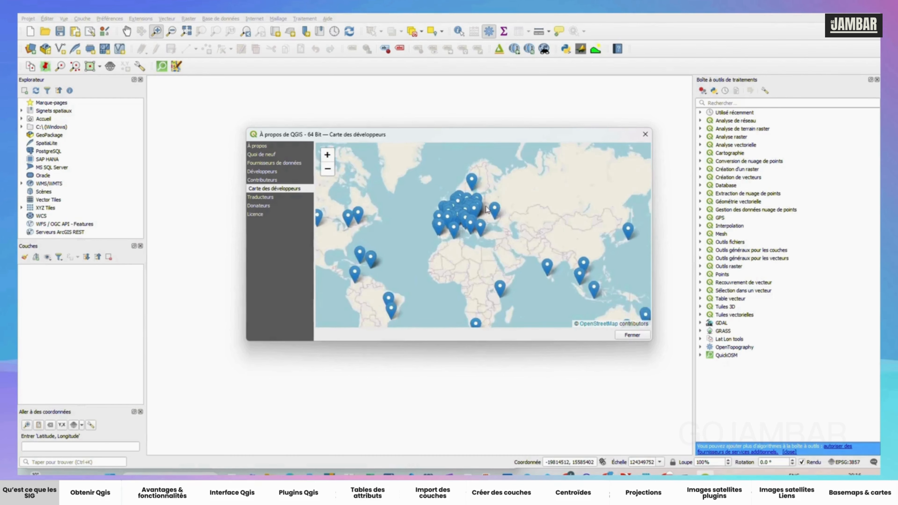
scroll(422, 235, down, 5)
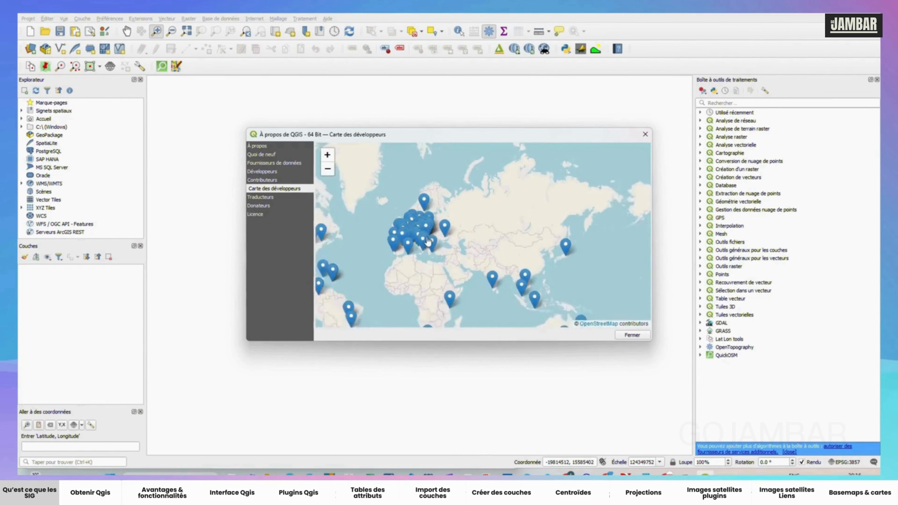
scroll(465, 261, up, 3)
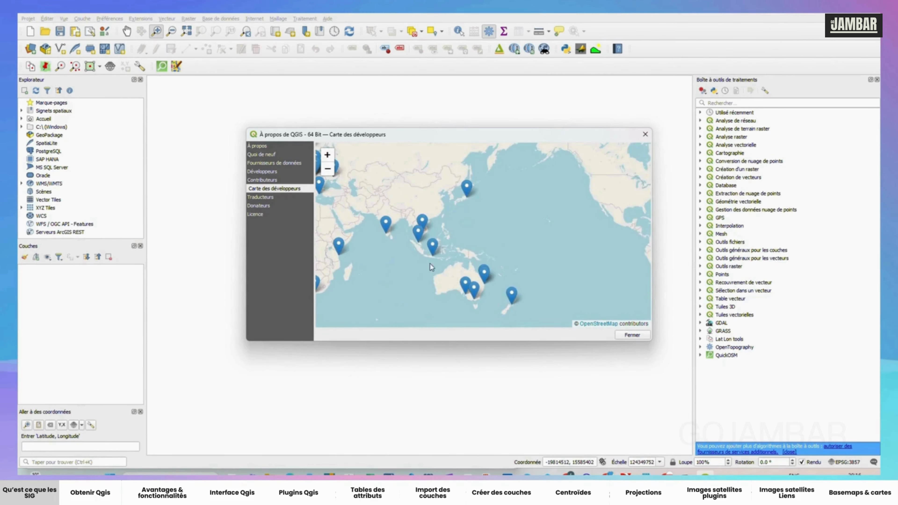
scroll(407, 263, down, 3)
drag(392, 263, 486, 263)
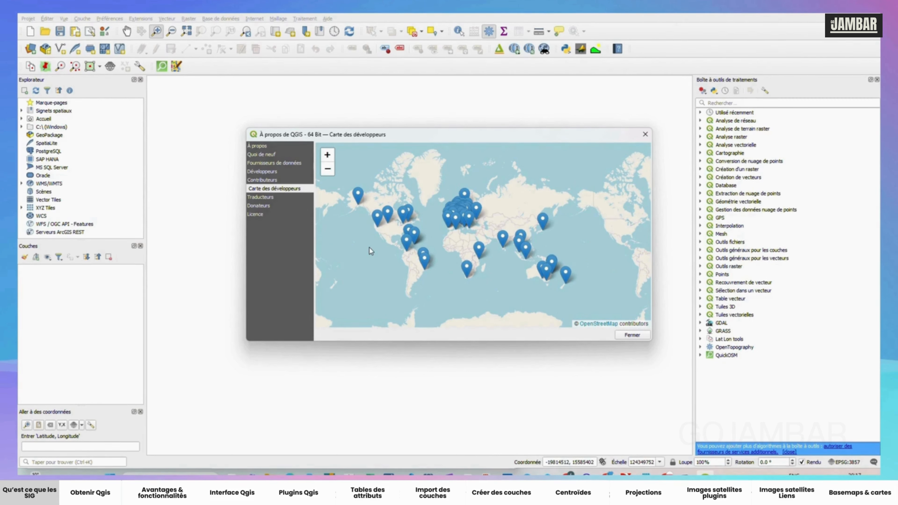
Examine the translators page, comparing the translation completion of each language, including French and the least translated ones
click(265, 197)
scroll(376, 216, down, 10)
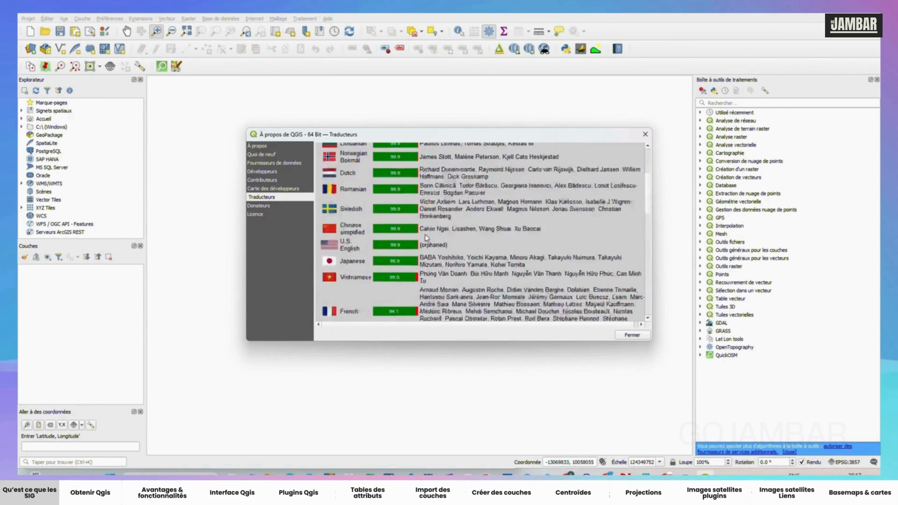
scroll(427, 259, down, 10)
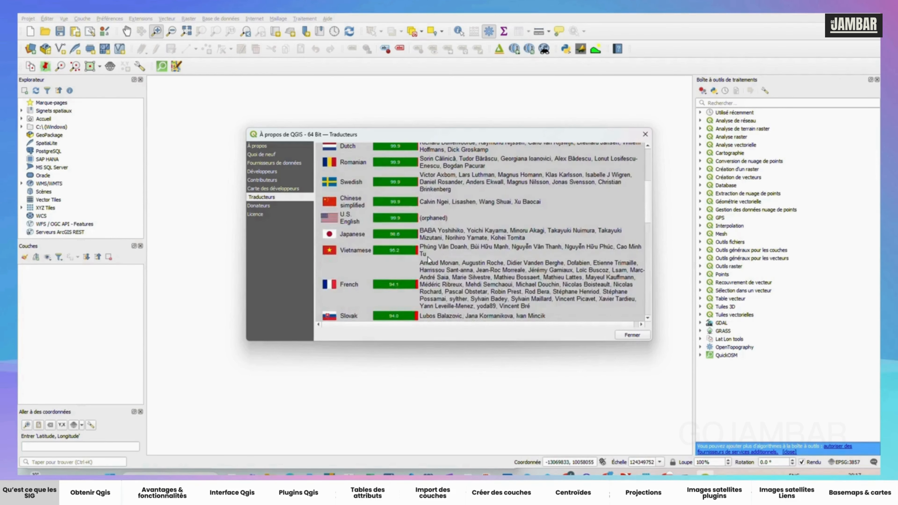
scroll(427, 258, up, 15)
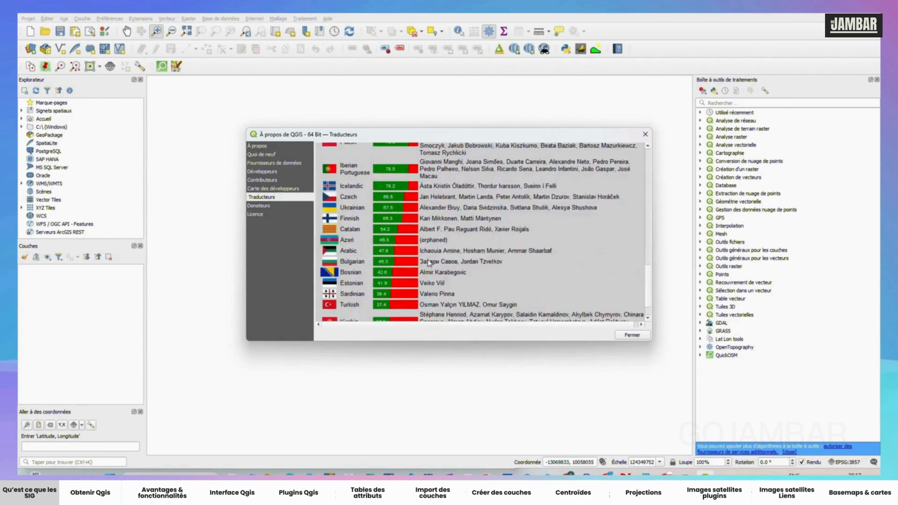
scroll(428, 260, up, 1)
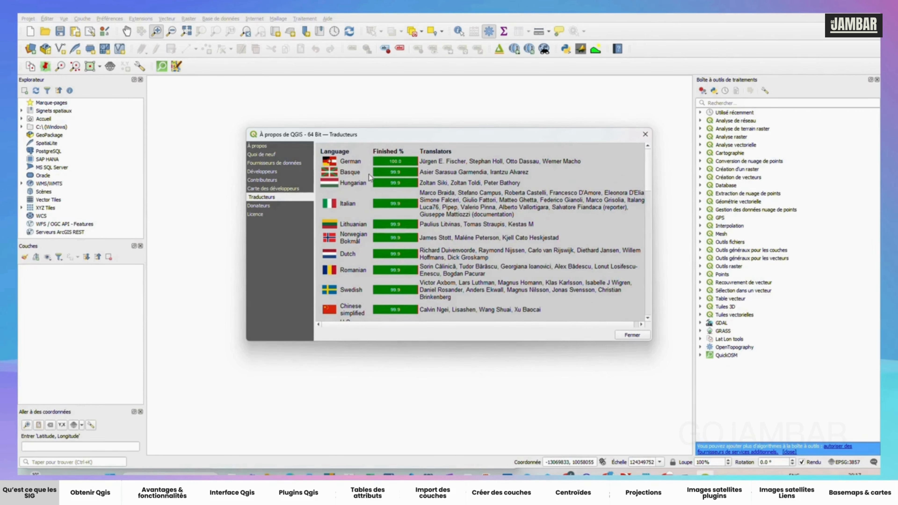
scroll(368, 221, down, 5)
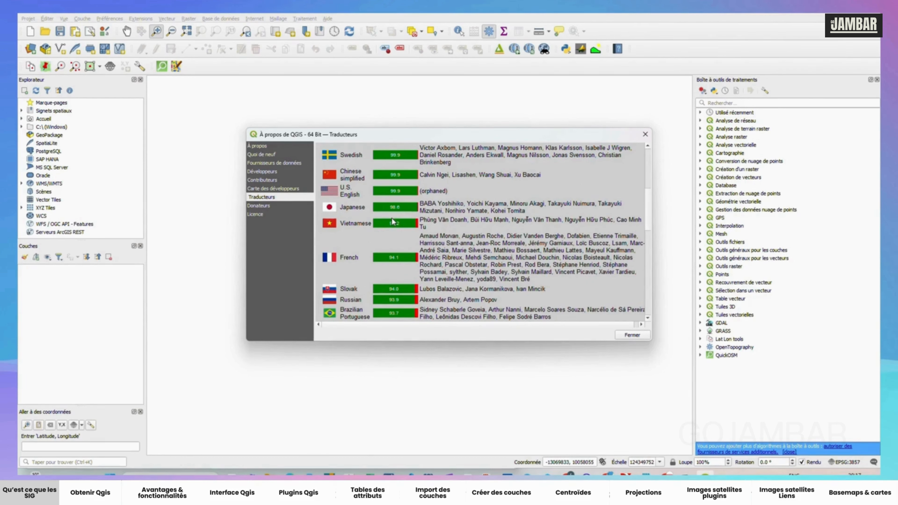
mouse_move(411, 258)
scroll(454, 266, down, 5)
scroll(455, 265, down, 4)
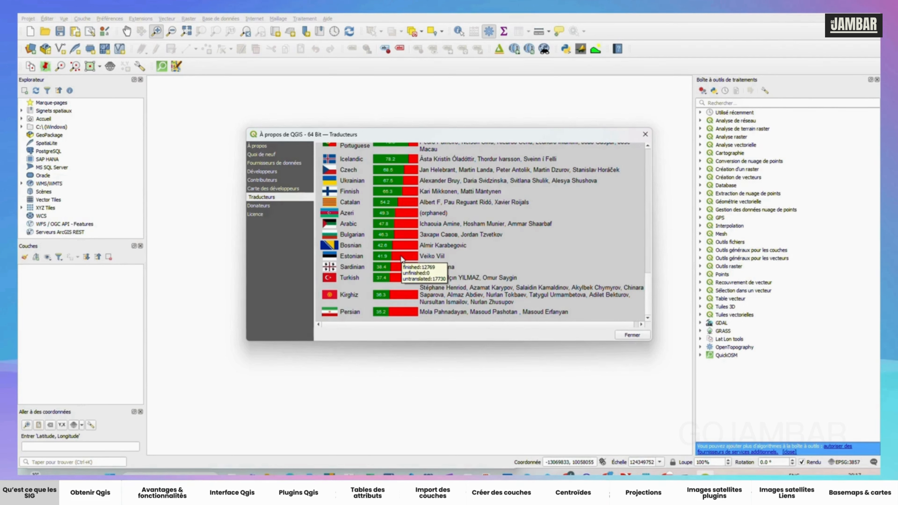
scroll(402, 256, up, 2)
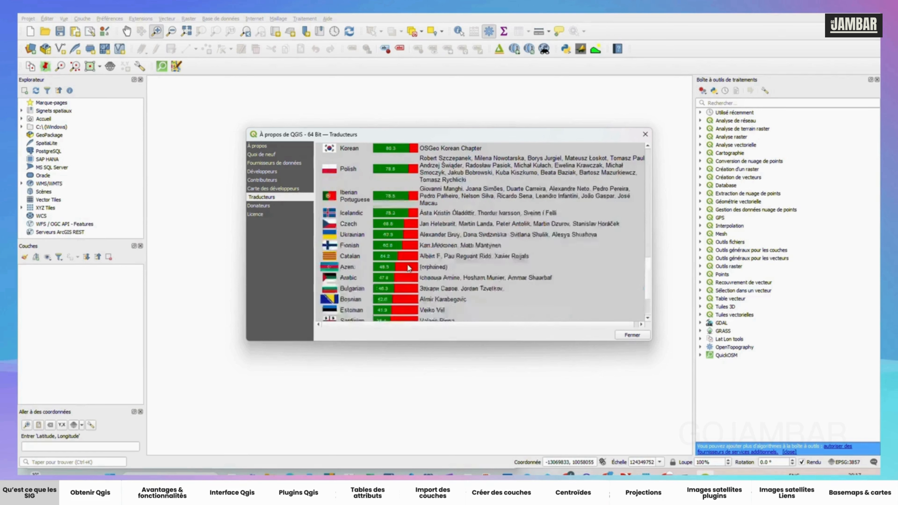
Review the donors and licence pages, return to the general version page and close the About dialog
click(266, 205)
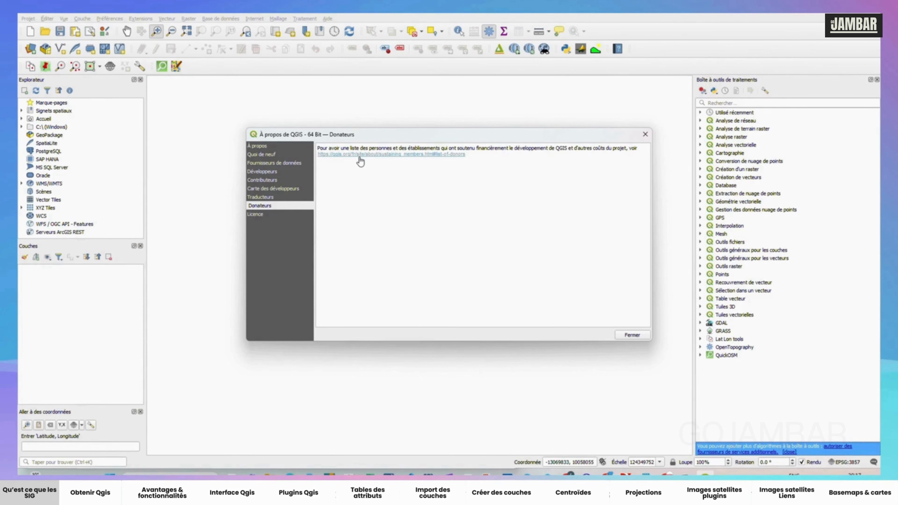
click(265, 215)
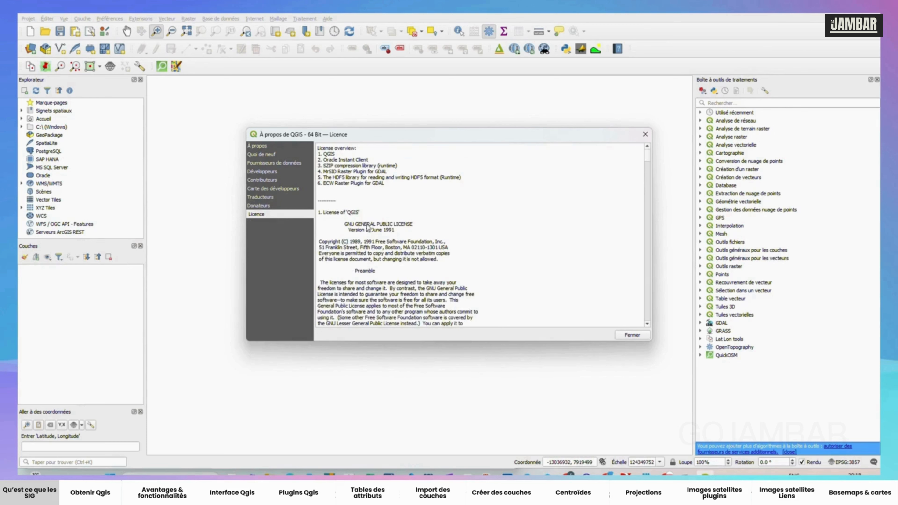
scroll(392, 227, down, 9)
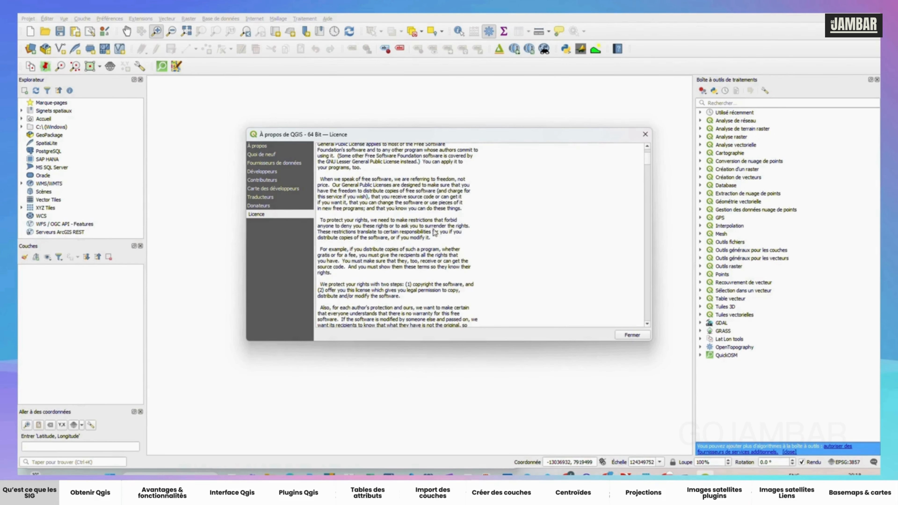
scroll(446, 245, up, 8)
scroll(446, 245, up, 2)
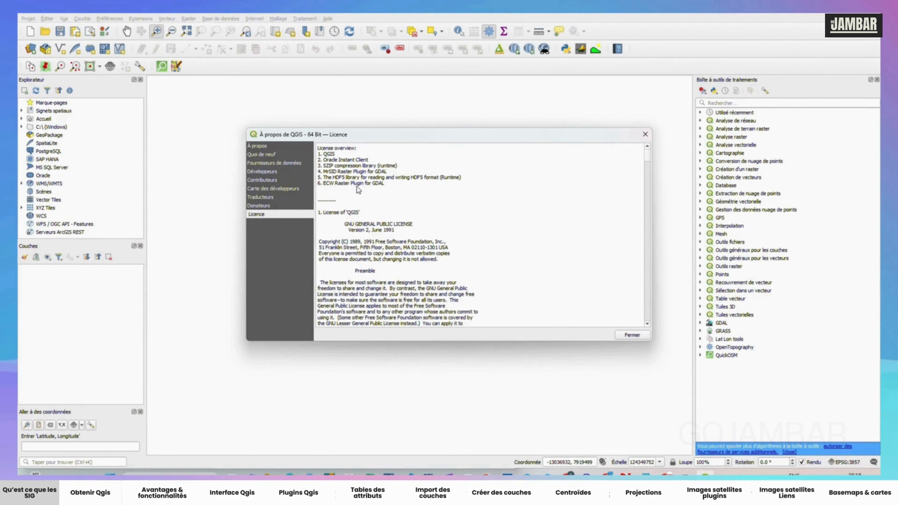
click(288, 147)
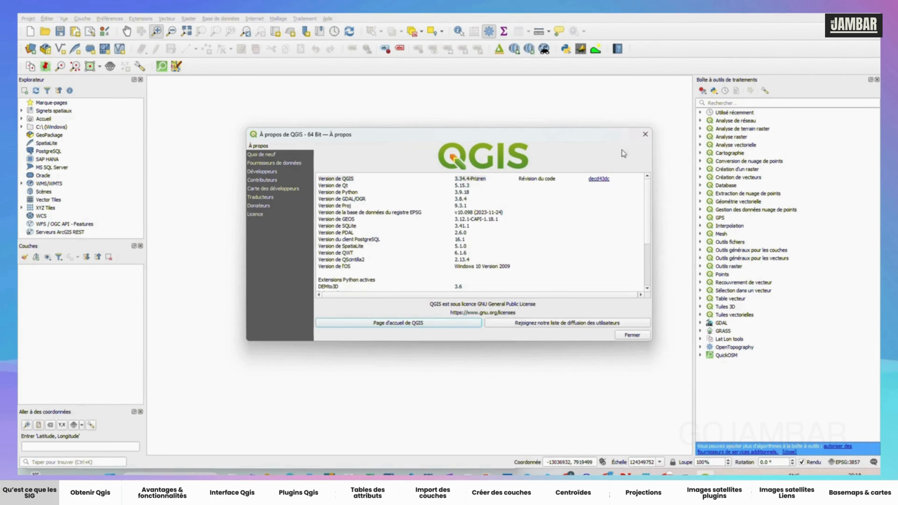
click(644, 137)
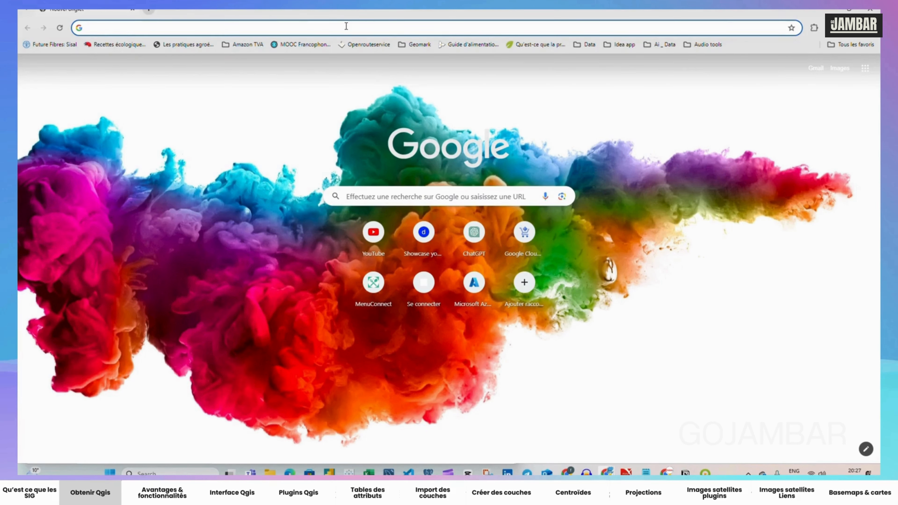
In the web browser, search Google for "installer qgis" and open the official QGIS download page with its installers
text(INSTALLER)
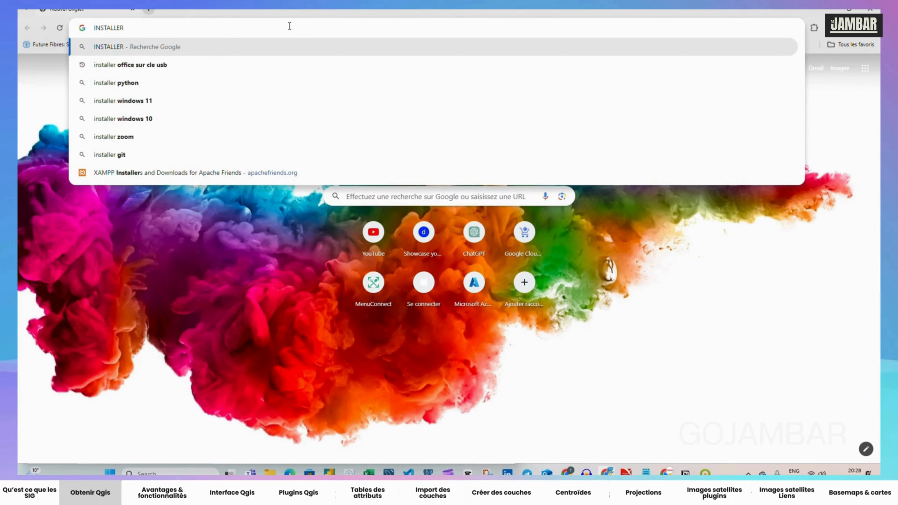
text( QGIS)
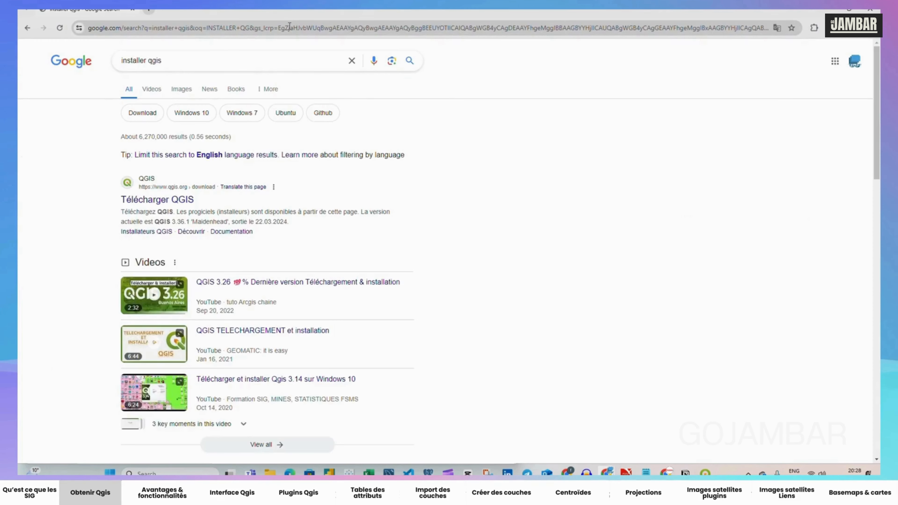
scroll(89, 182, down, 2)
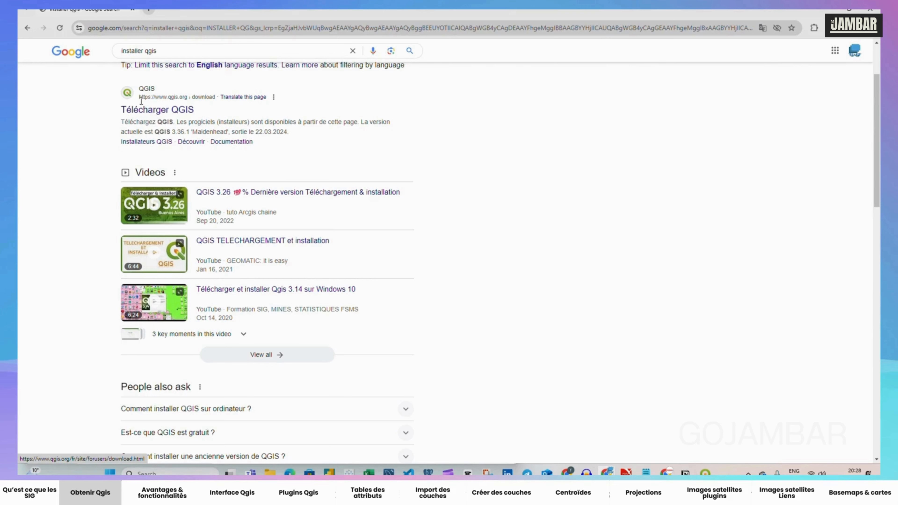
click(143, 92)
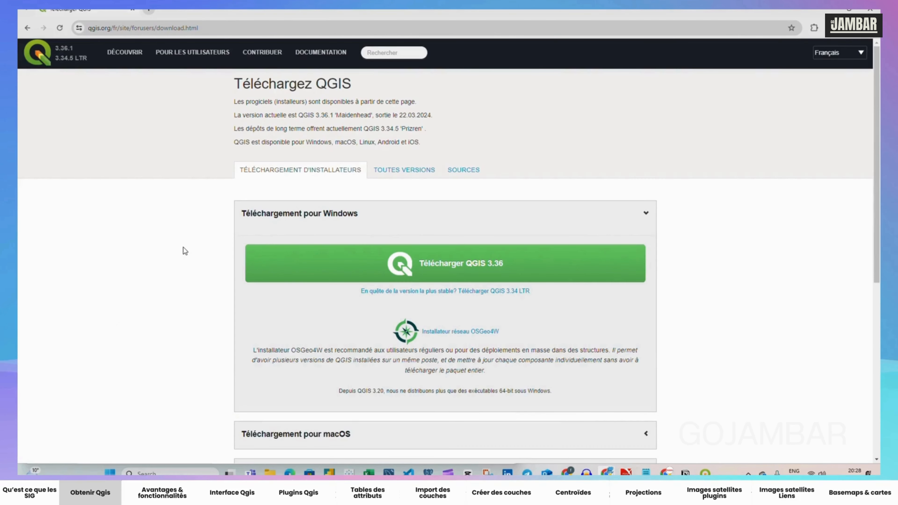
scroll(187, 253, down, 3)
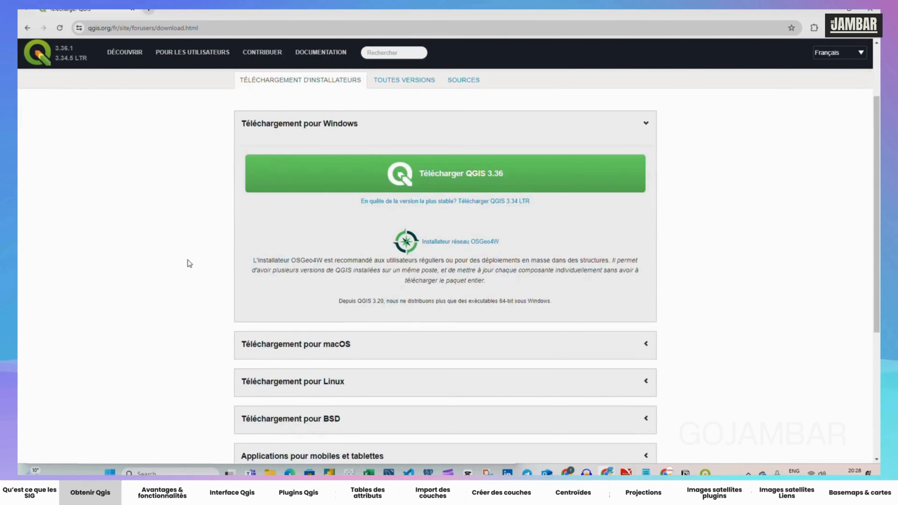
Review the download page's all-versions, source-code and installer sections, including the Windows installers for QGIS 3.36 and 3.34 LTR
scroll(187, 271, up, 3)
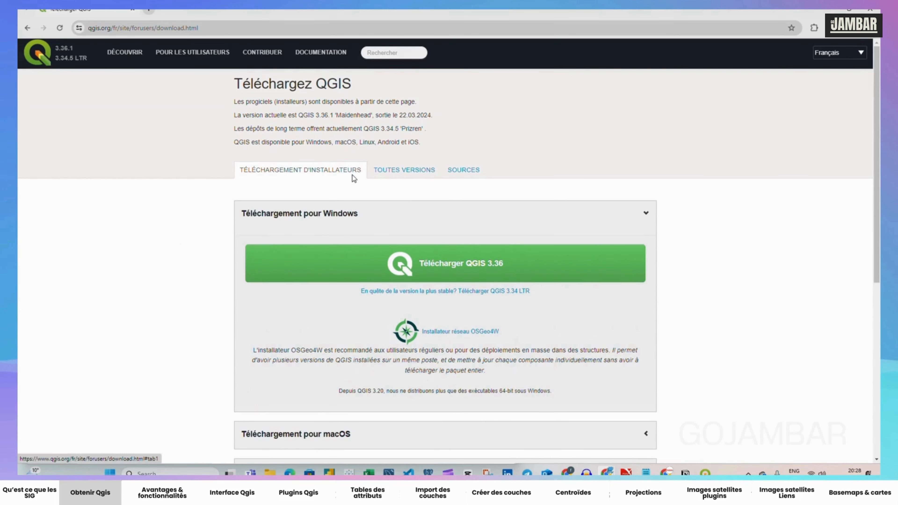
click(402, 173)
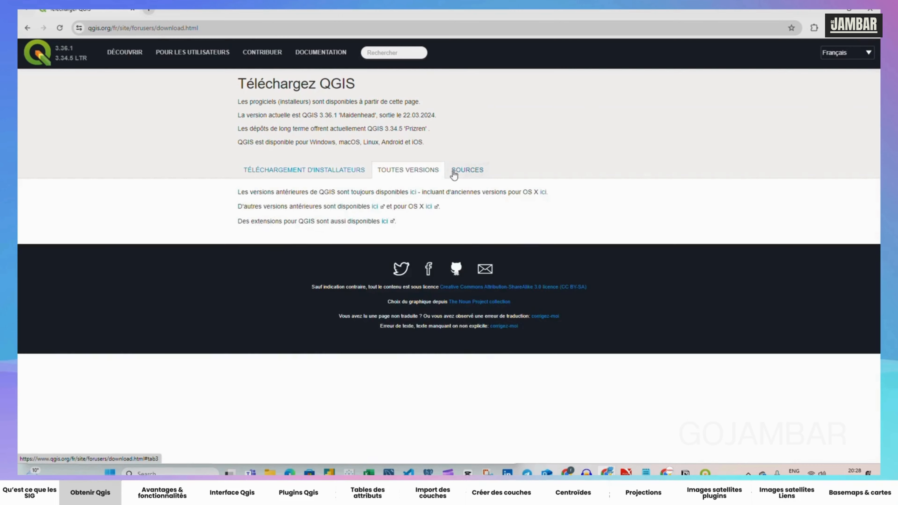
click(466, 171)
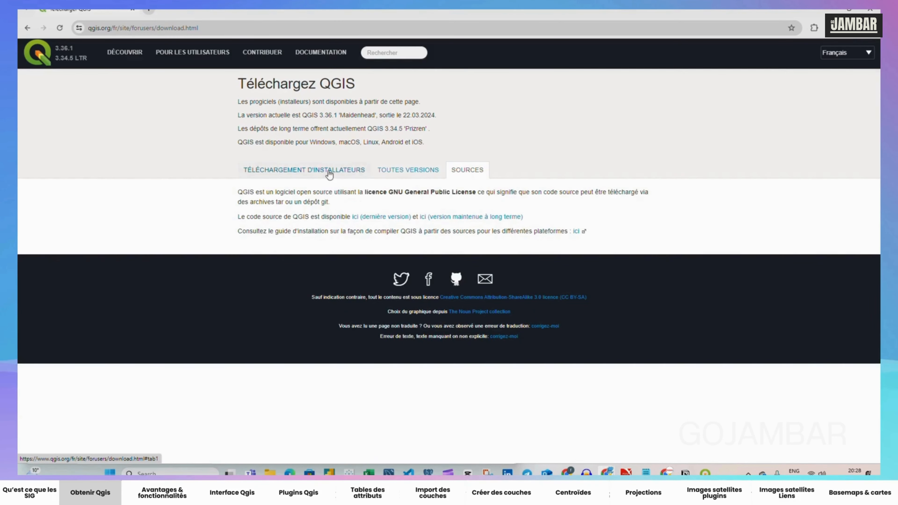
click(318, 173)
scroll(227, 249, down, 3)
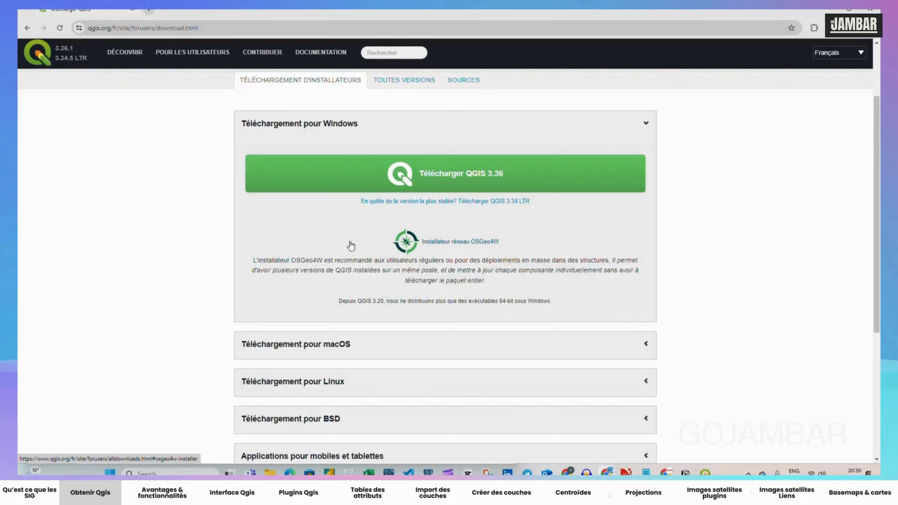
scroll(391, 237, down, 1)
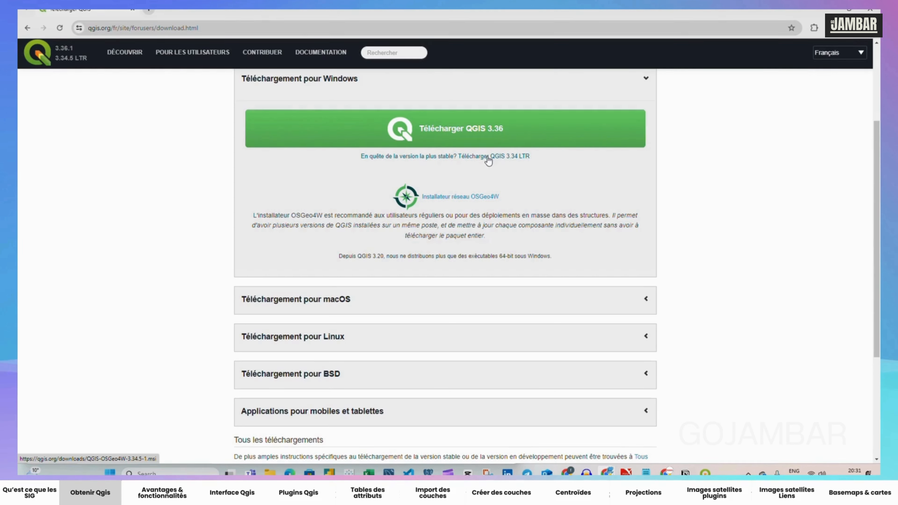
Switch to QGIS and examine the available raster and vector functions, including the geoprocessing, analysis and conversion tools
click(705, 472)
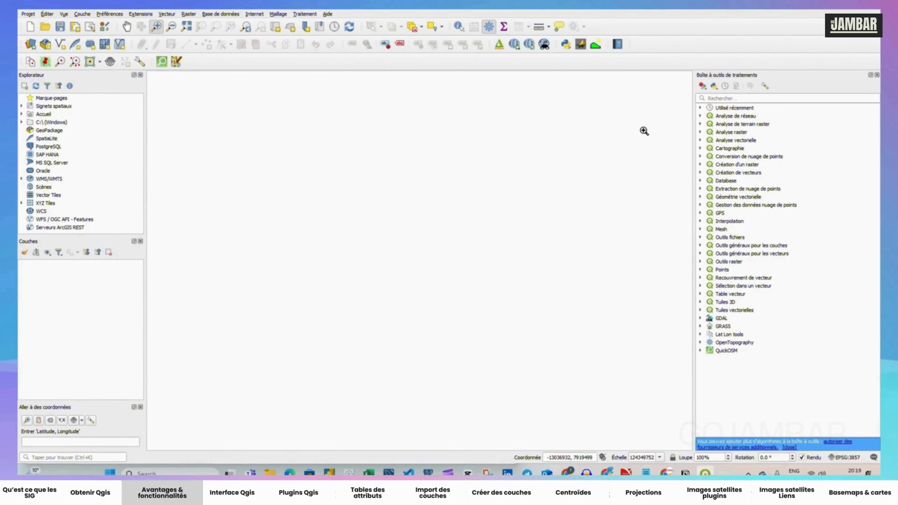
click(188, 15)
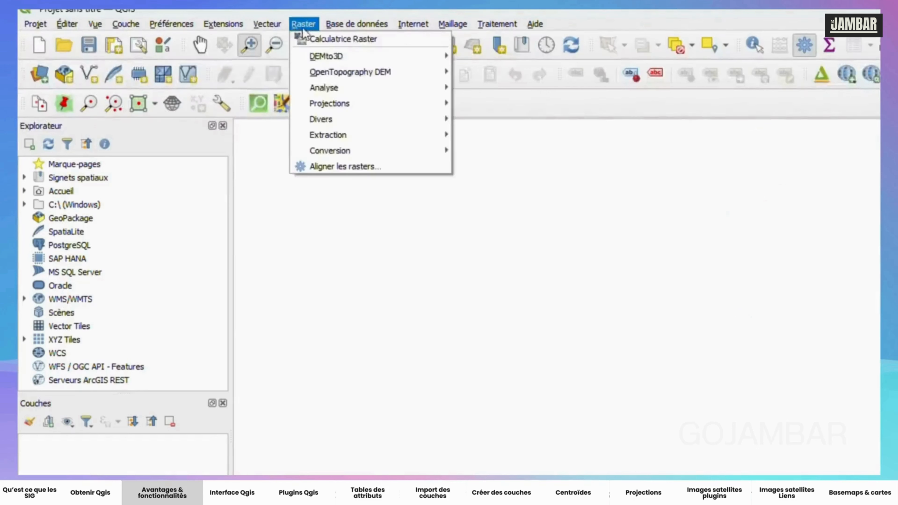
mouse_move(266, 26)
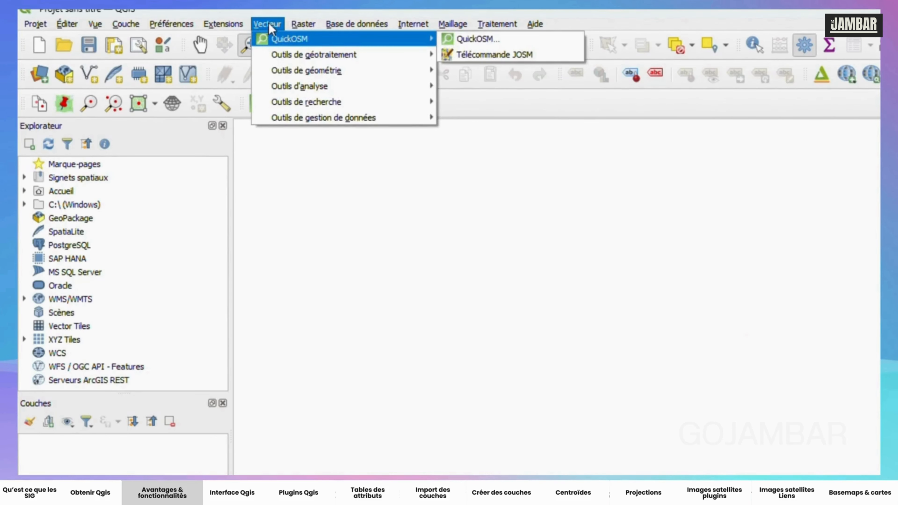
mouse_move(311, 60)
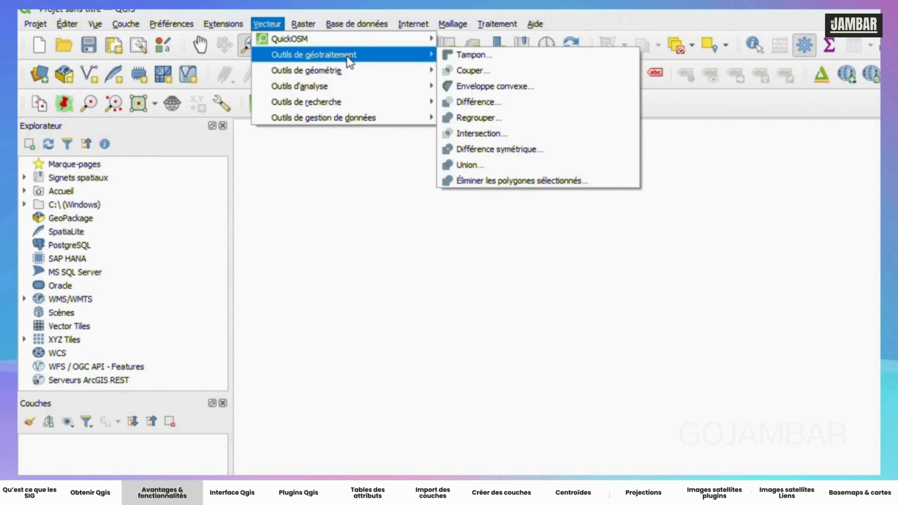
mouse_move(331, 76)
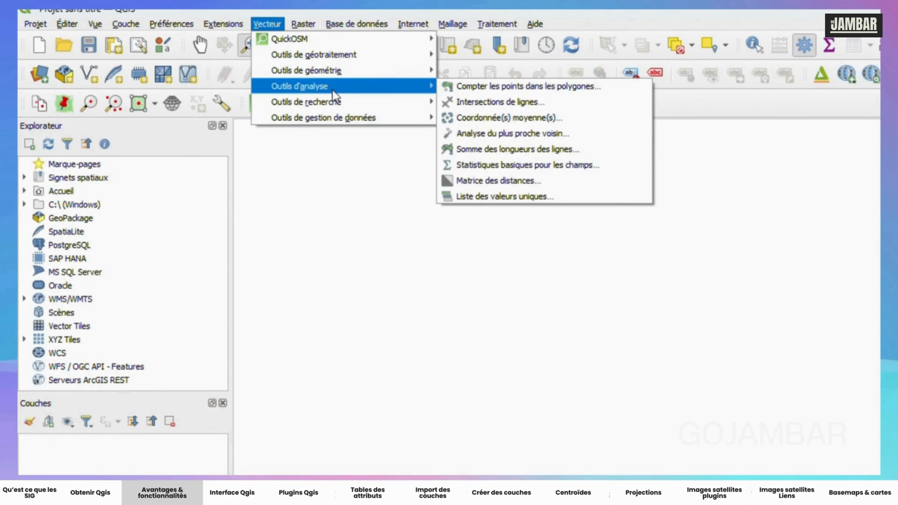
mouse_move(317, 26)
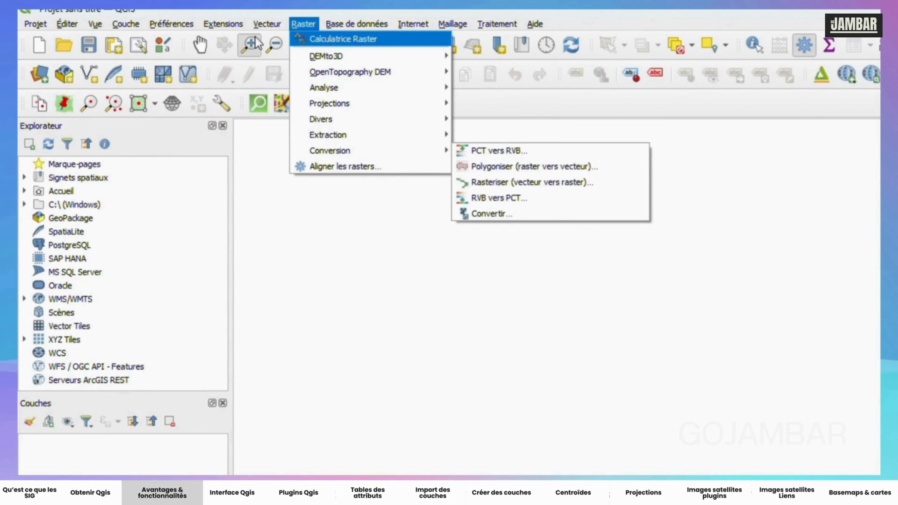
Hide and reshow the Processing Toolbox, and examine the algorithms in its Analyse de réseau group
mouse_move(497, 24)
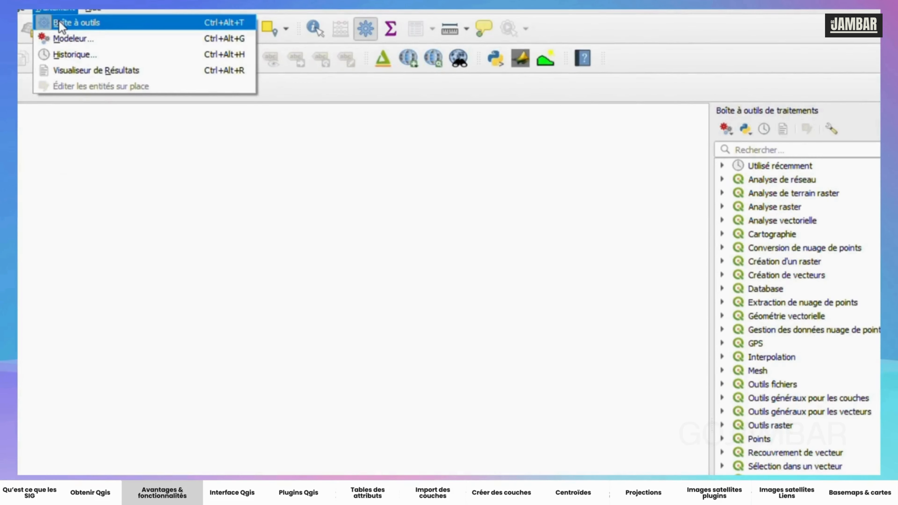
click(59, 23)
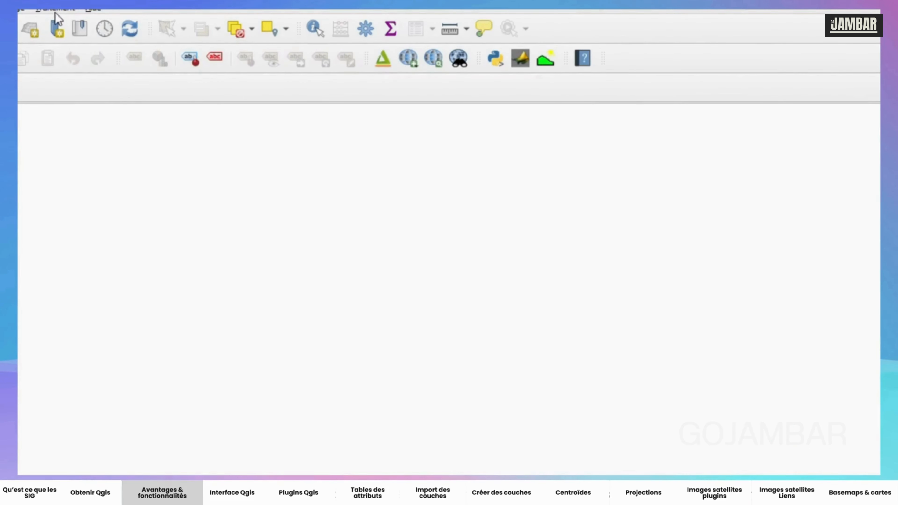
click(53, 8)
click(60, 23)
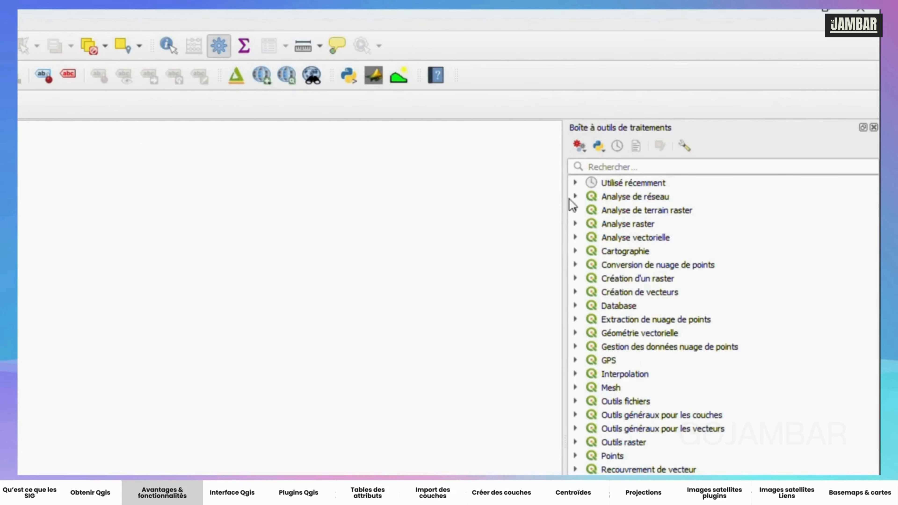
click(575, 197)
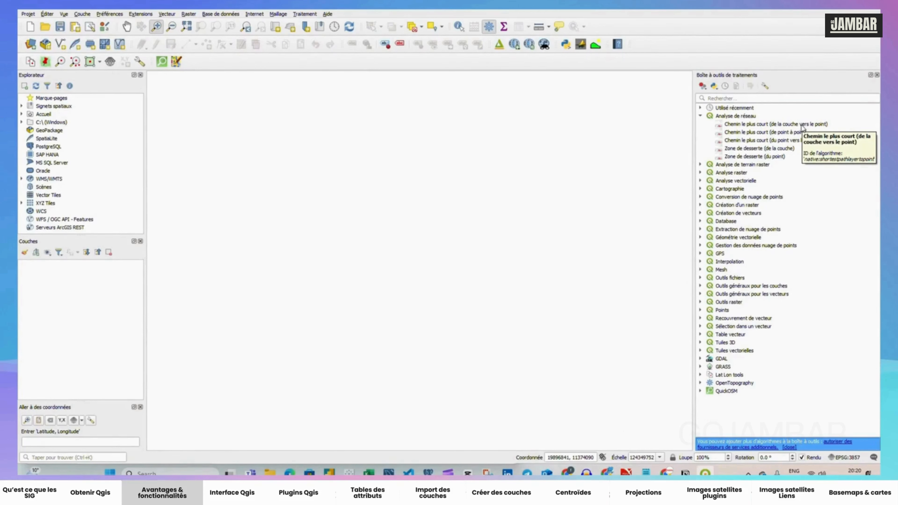
click(701, 116)
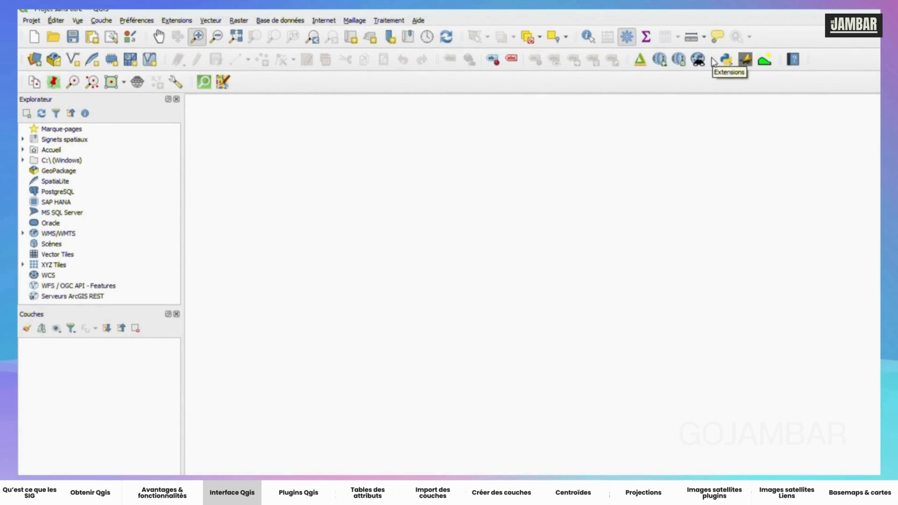
Rearrange the toolbars: Extensions into the third row, QuickOSM at the end of the second, and Lat Lon Tools at the end of the first
drag(713, 60, 262, 83)
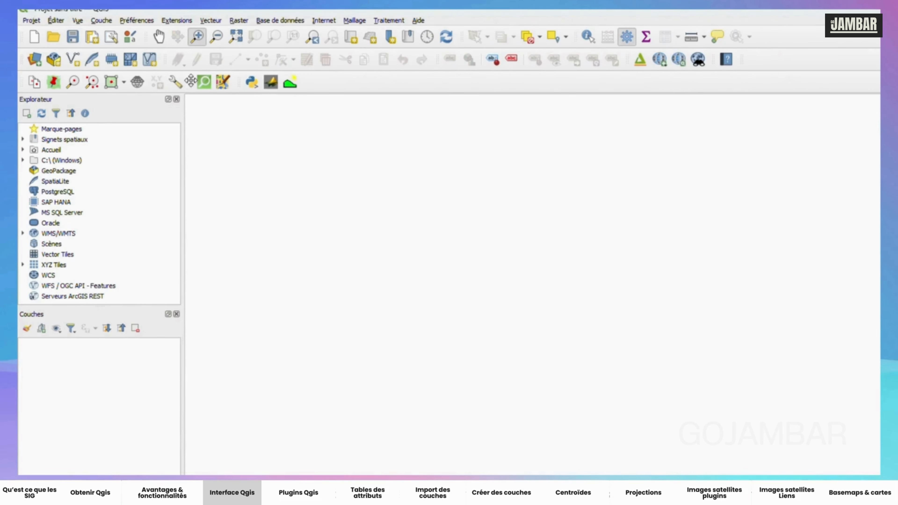
drag(191, 82, 752, 59)
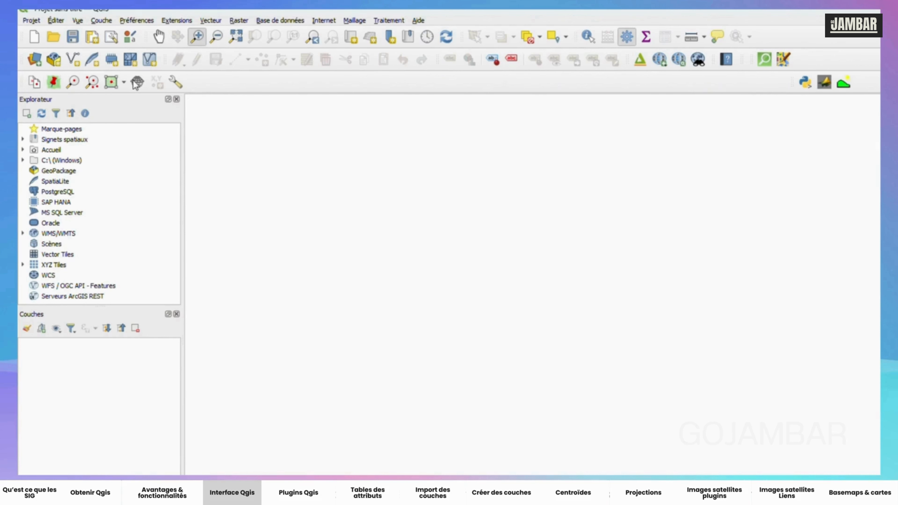
drag(28, 82, 779, 36)
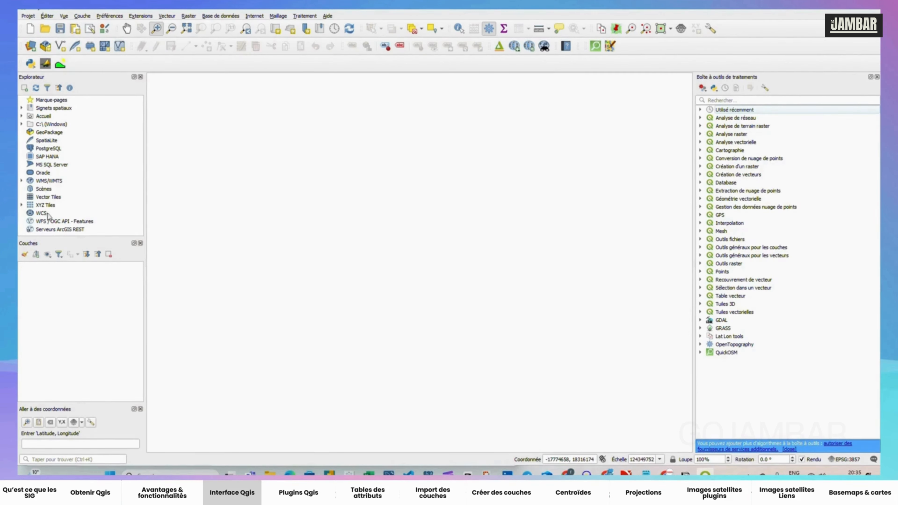
Add the OpenStreetMap basemap from the XYZ Tiles connections to the project's layers
click(22, 205)
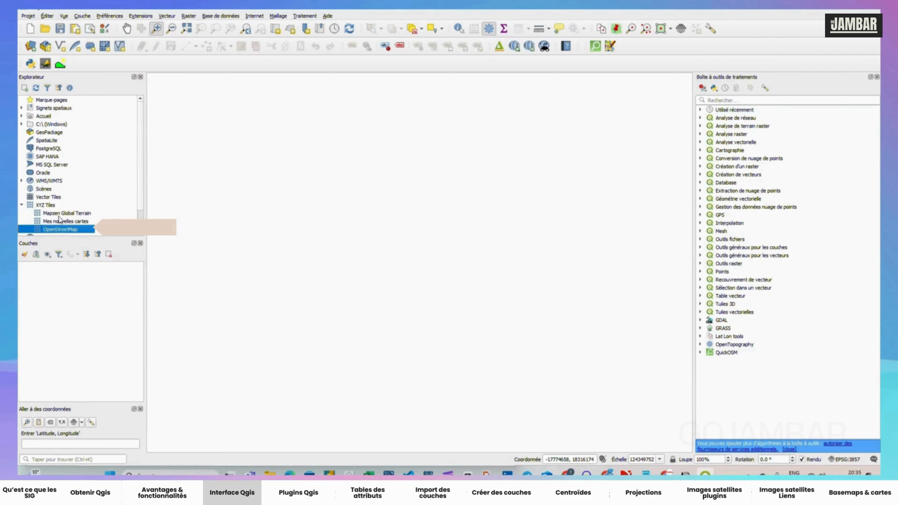
drag(62, 230, 94, 269)
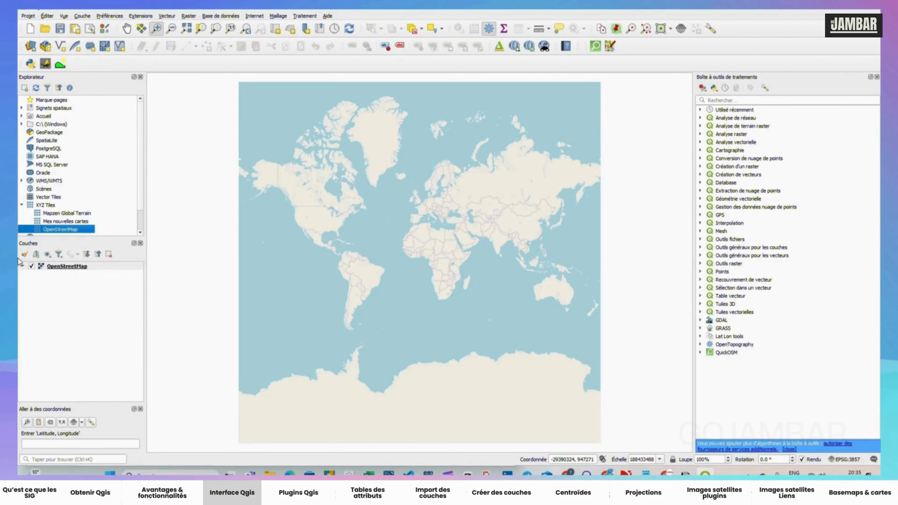
Explore the OpenStreetMap basemap by zooming in and out around West Africa and panning across the world view
scroll(422, 243, up, 5)
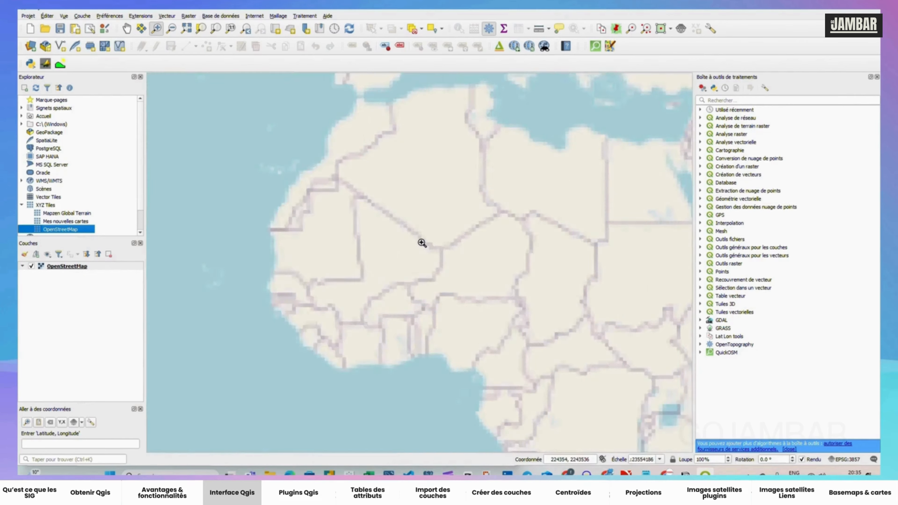
scroll(421, 242, down, 4)
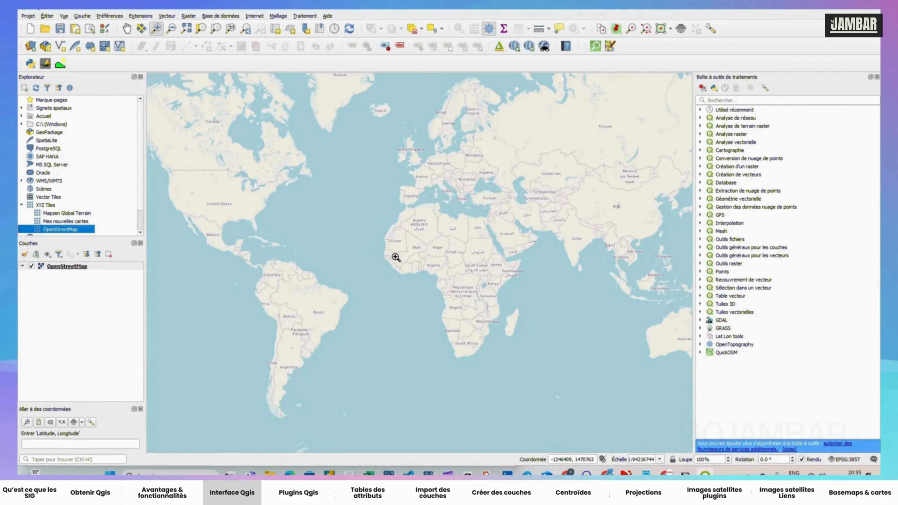
scroll(396, 257, up, 9)
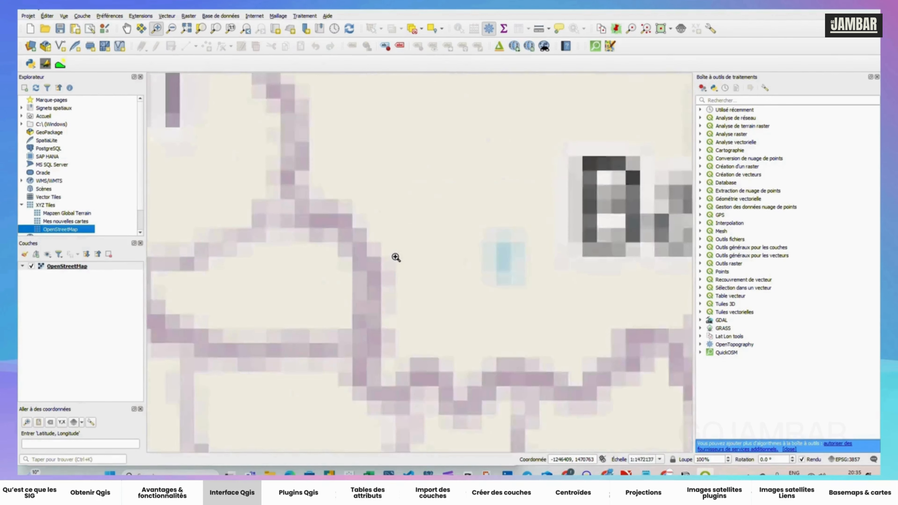
scroll(395, 257, down, 7)
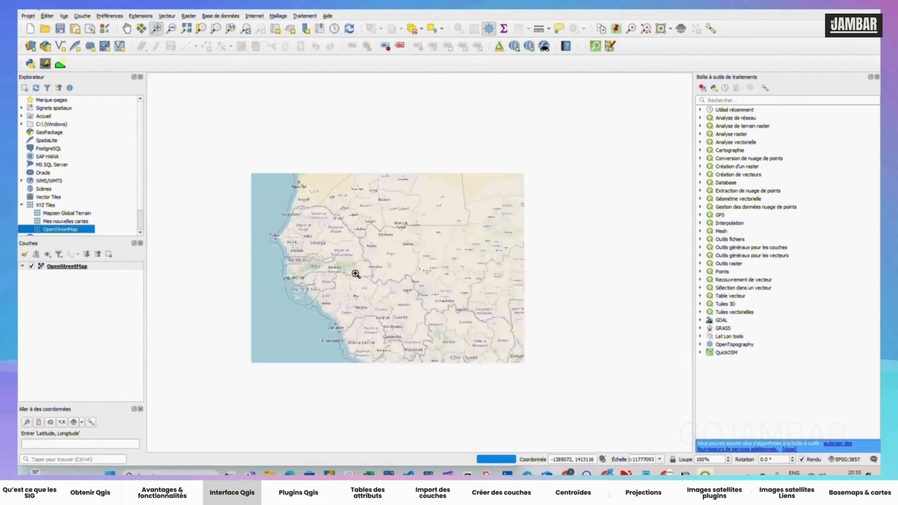
scroll(303, 255, up, 1)
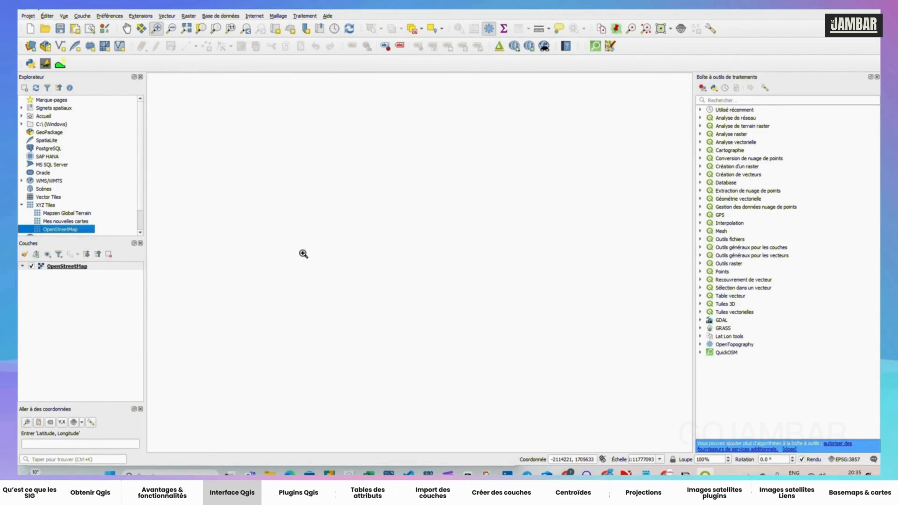
scroll(455, 329, down, 3)
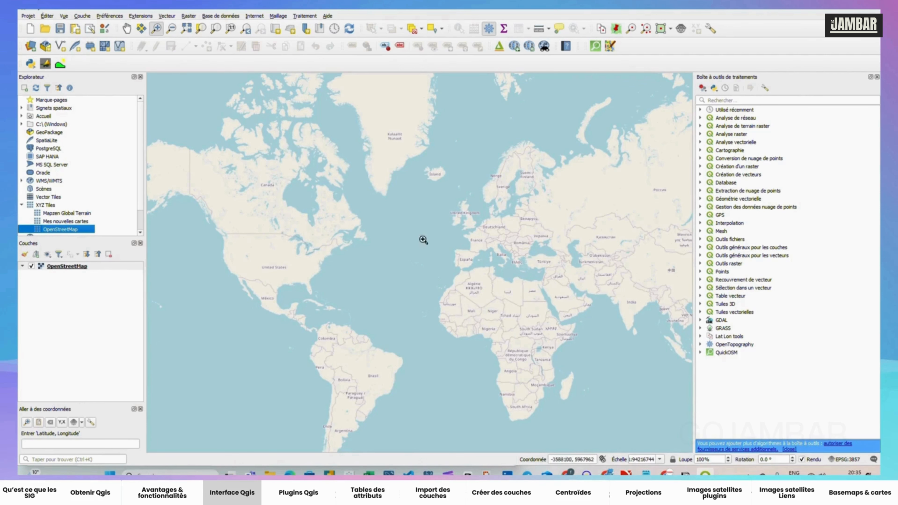
middle_click(509, 281)
drag(508, 281, 430, 299)
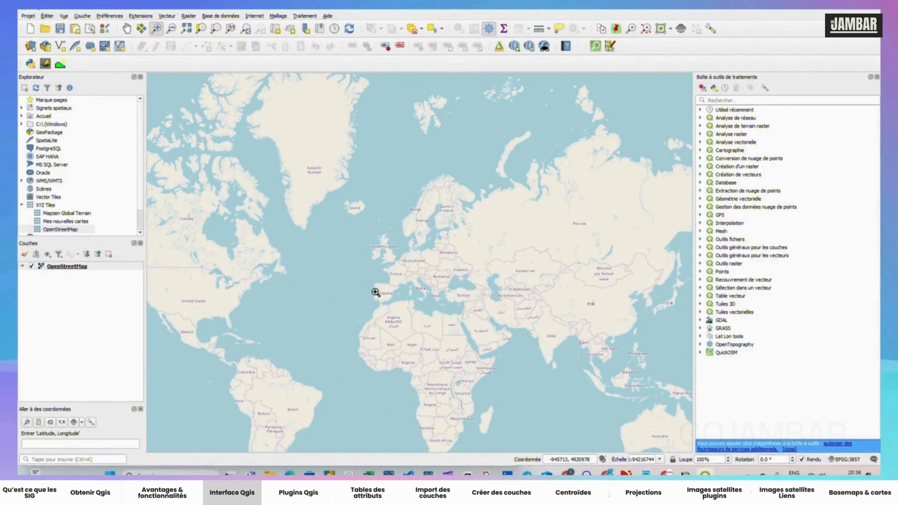
Zoom by rectangle into the Iberian Peninsula and progressively closer to central Madrid
drag(368, 279, 400, 306)
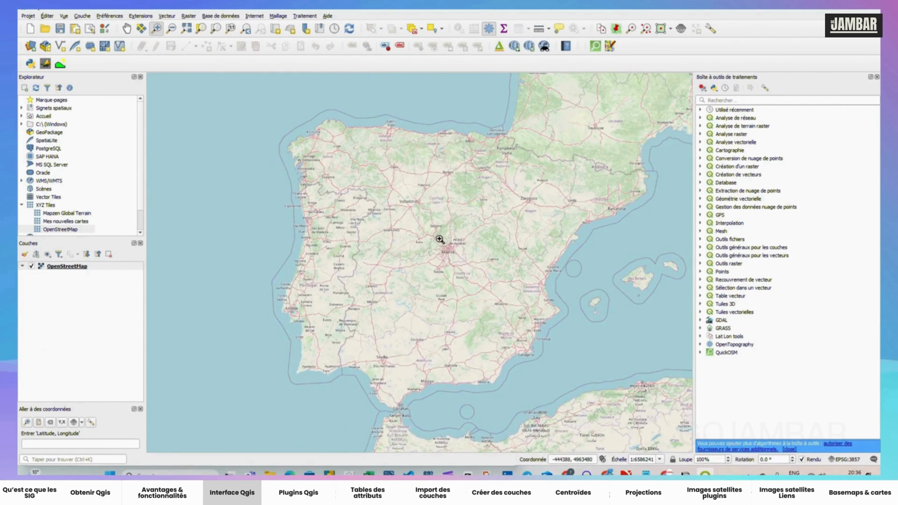
drag(432, 236, 462, 260)
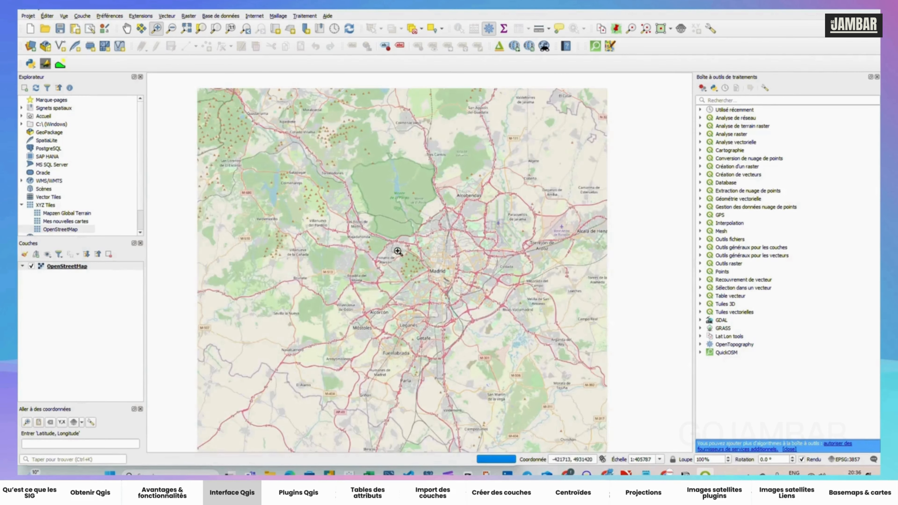
drag(397, 250, 482, 303)
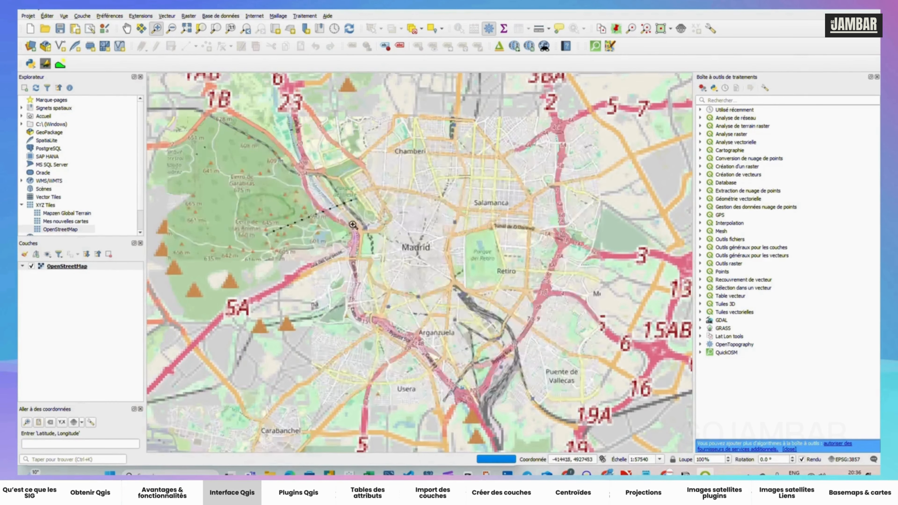
drag(376, 198, 501, 317)
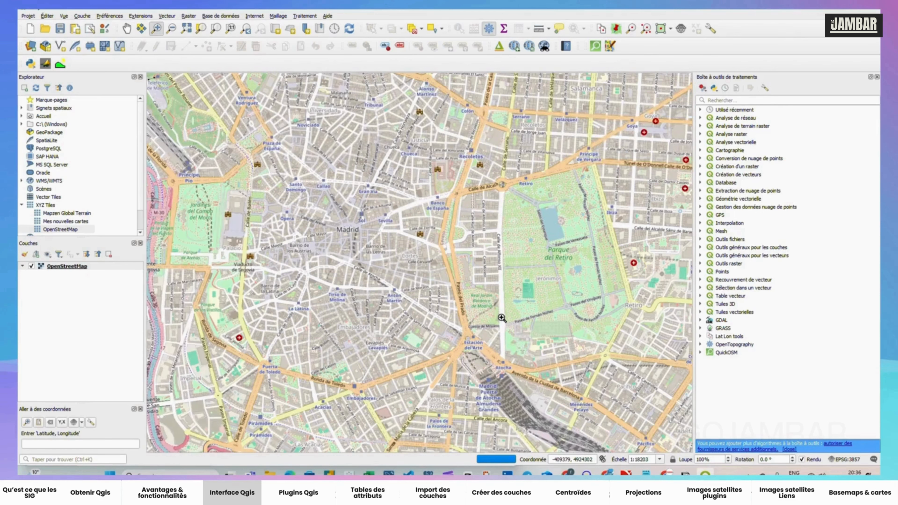
Use the Zoom Out tool to widen the view from central Madrid to the surrounding region of Spain
click(172, 30)
click(398, 262)
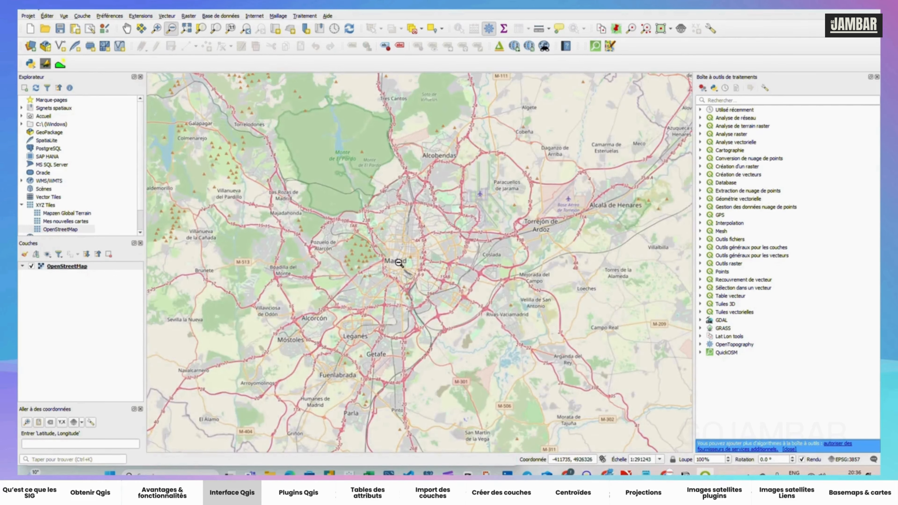
drag(300, 189, 512, 347)
drag(376, 202, 442, 307)
scroll(339, 188, up, 1)
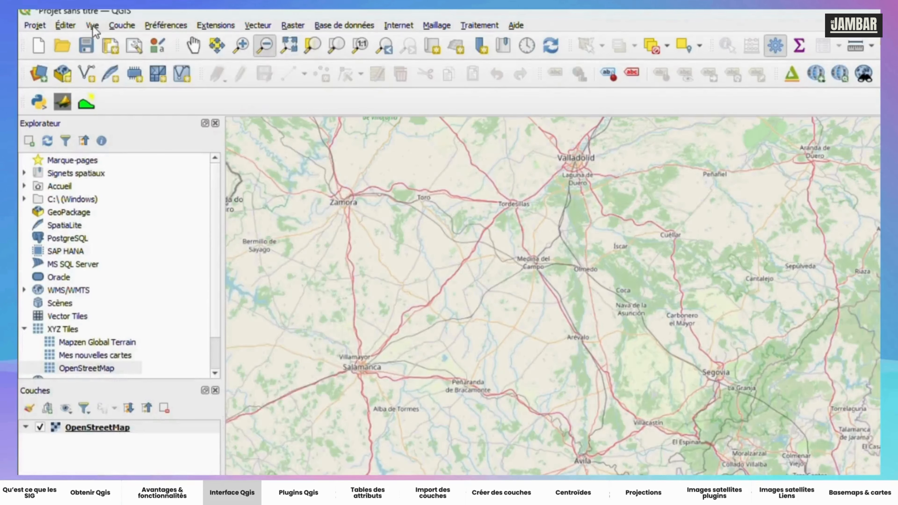
Show the Vue d'ensemble overview panel, and close it again
click(64, 16)
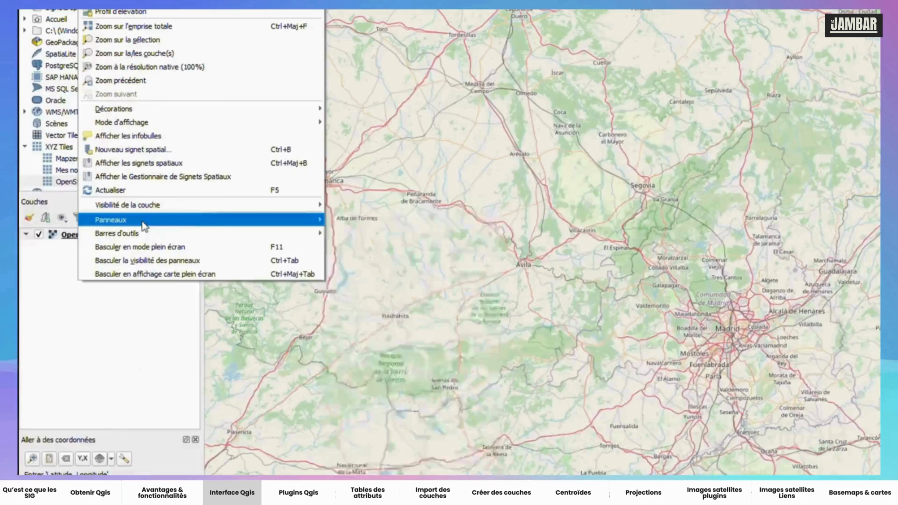
mouse_move(196, 413)
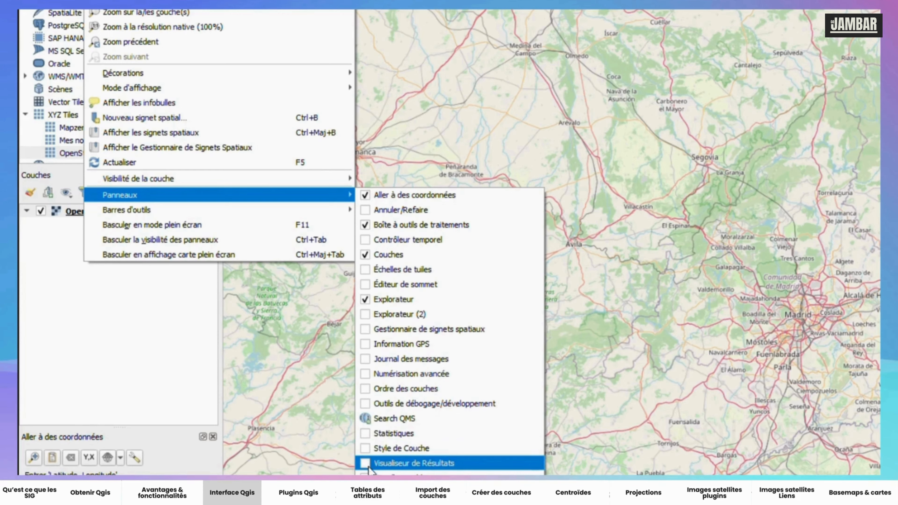
click(370, 477)
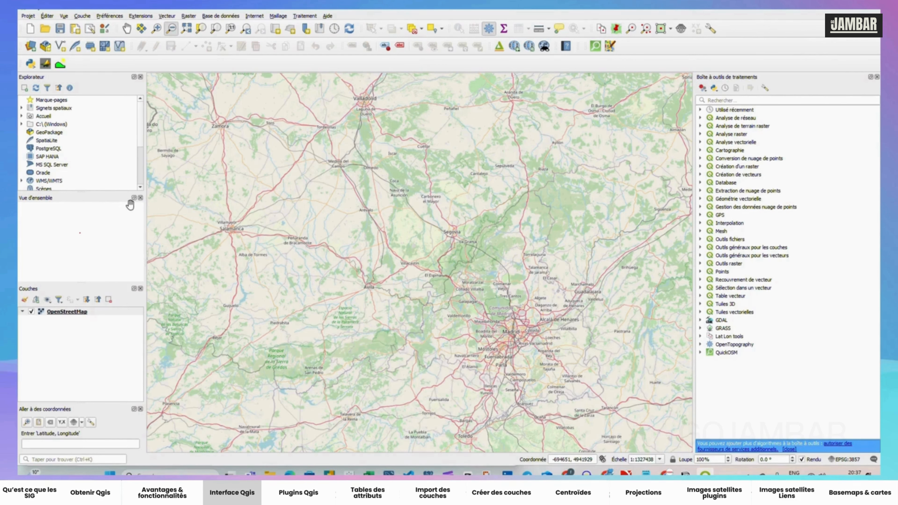
click(140, 198)
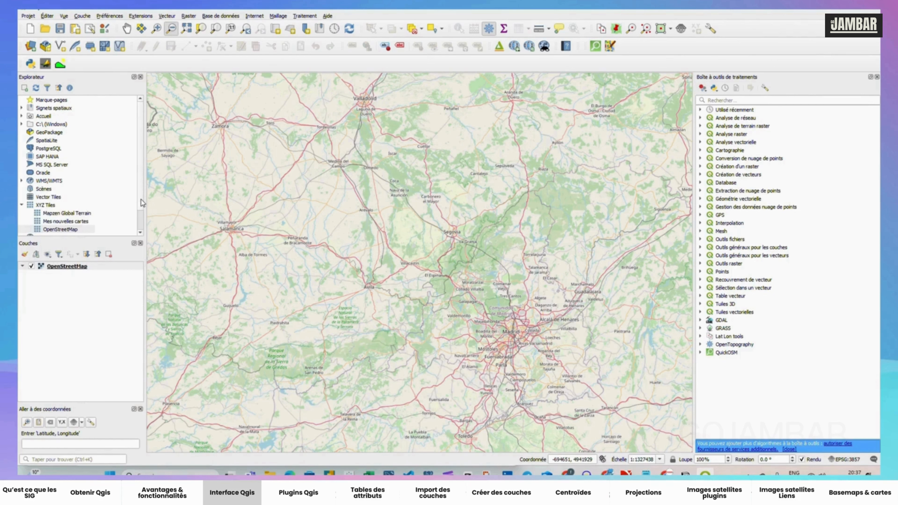
Display the Accrochage snapping toolbar, and hide it again
click(64, 16)
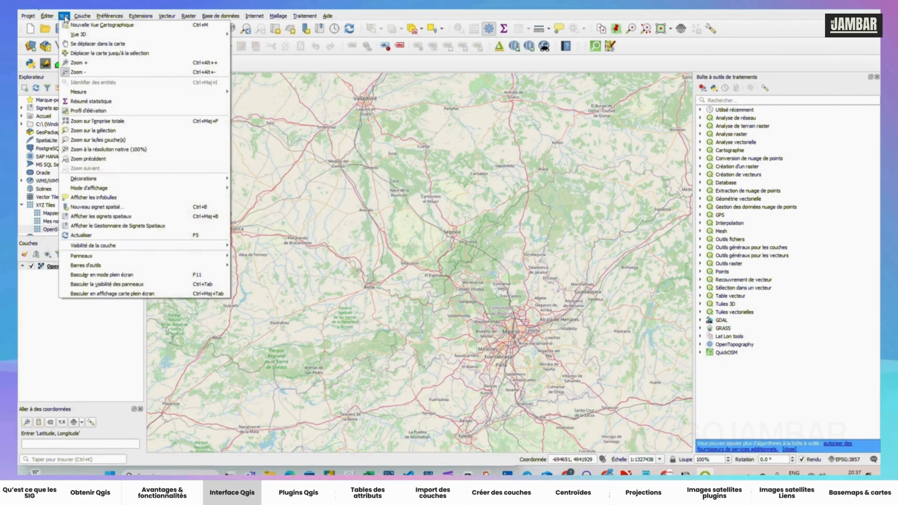
mouse_move(113, 260)
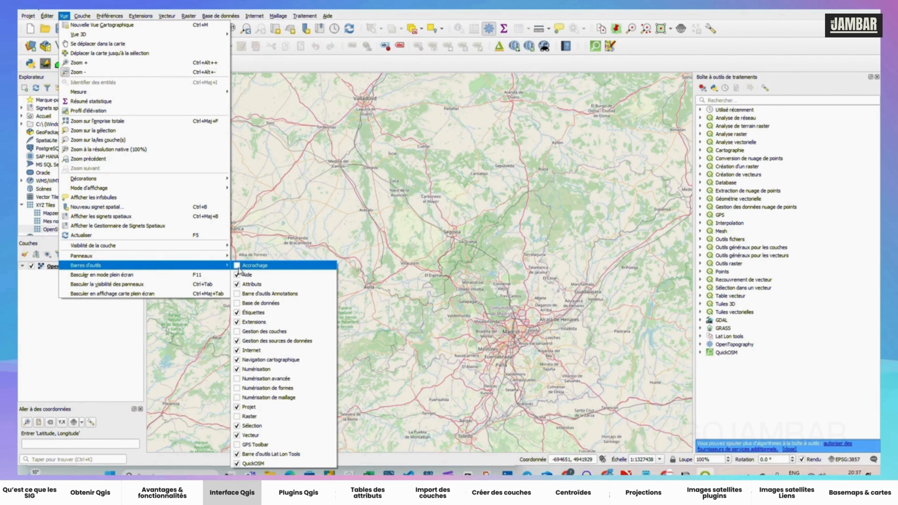
click(237, 266)
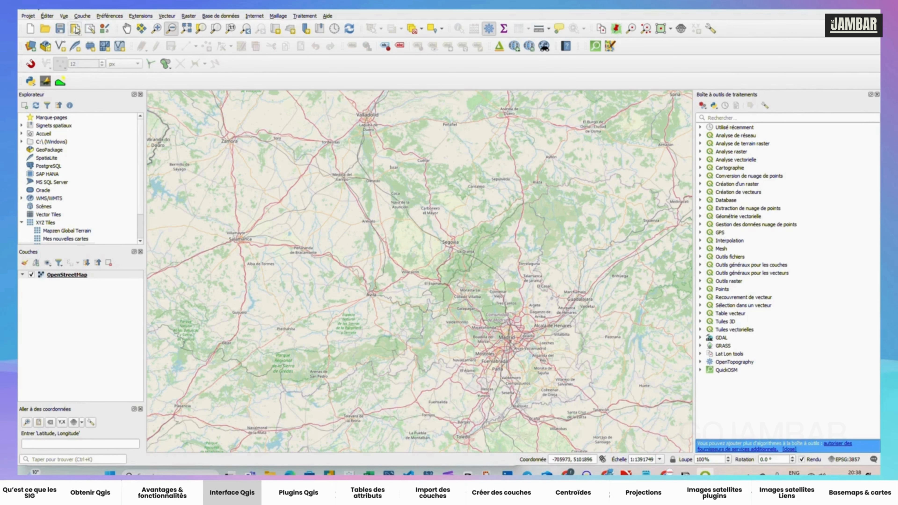
click(65, 16)
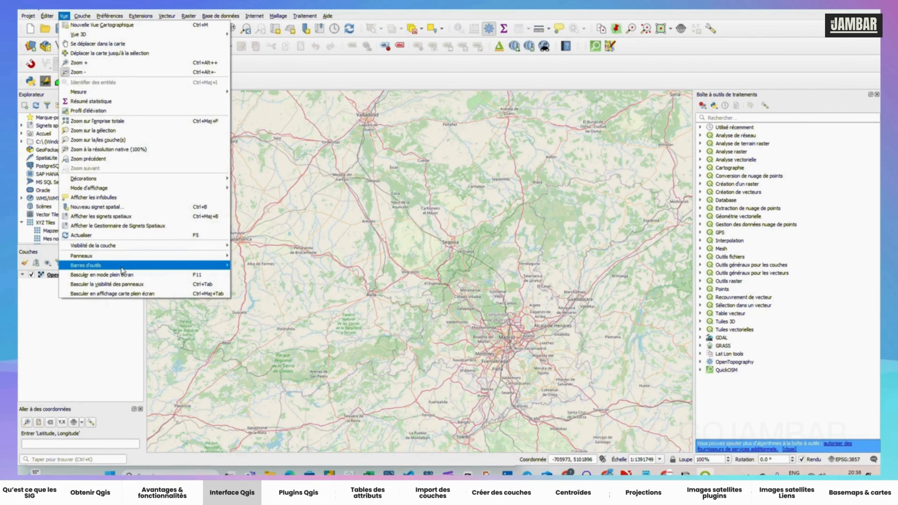
mouse_move(122, 266)
click(251, 265)
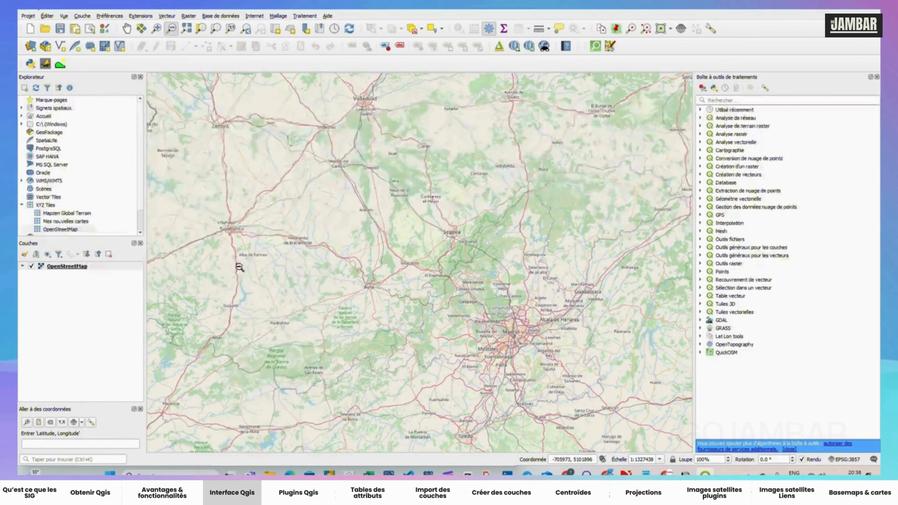
Show the Ordre des couches panel and switch between it and the Explorateur panel
click(64, 15)
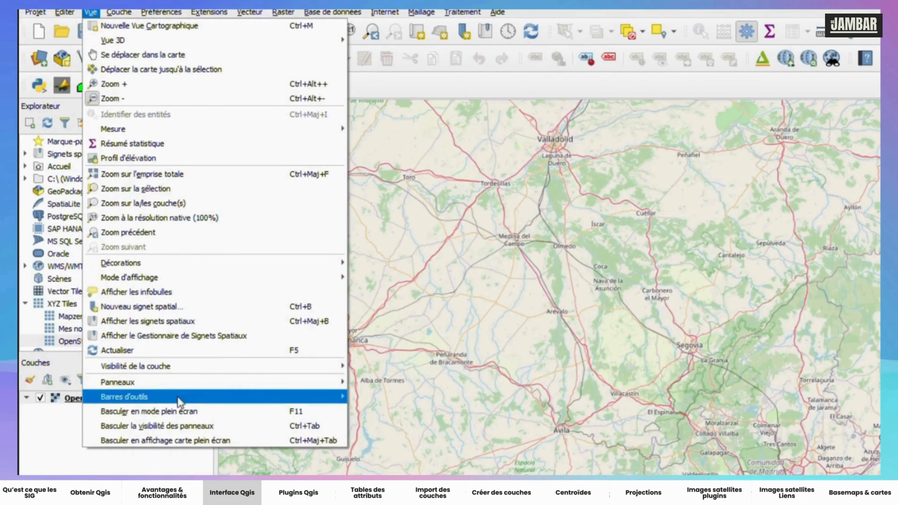
mouse_move(184, 382)
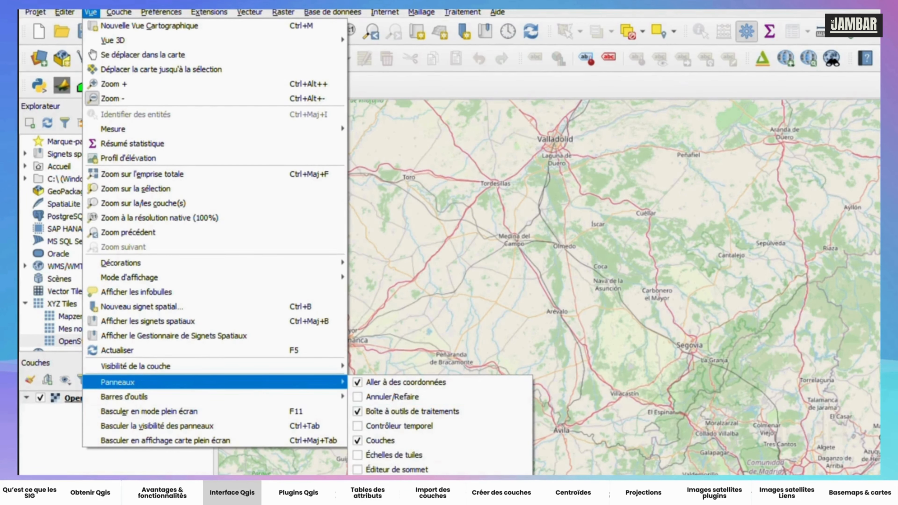
click(399, 475)
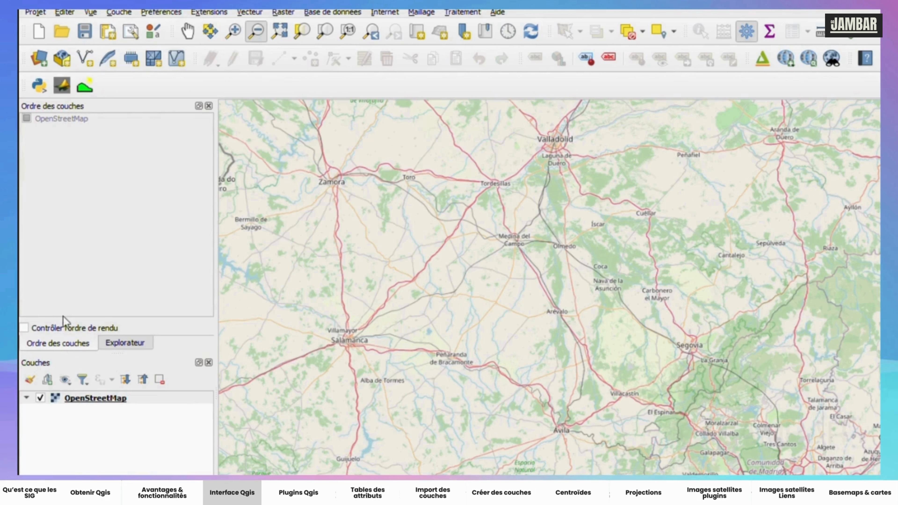
click(128, 344)
click(77, 343)
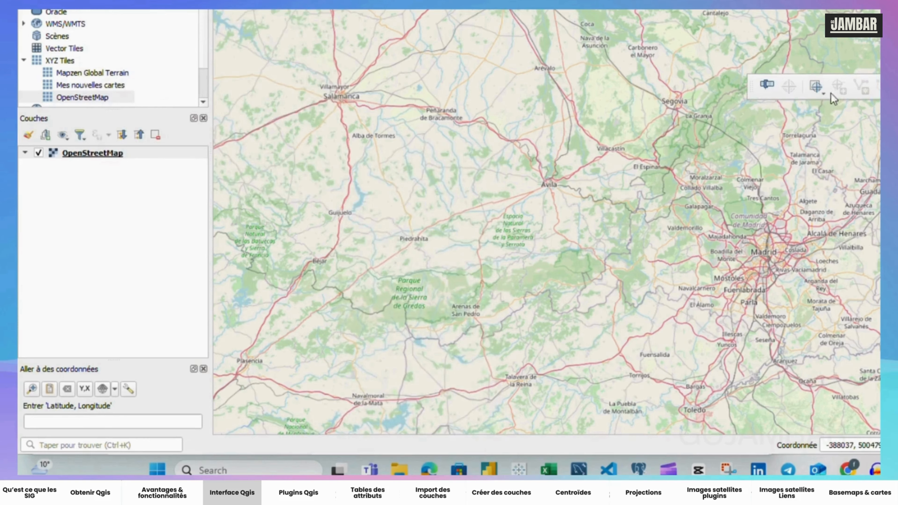
Inspect the floating GPS Toolbar's settings and dock it beside the plugin toolbar before hiding it again
click(622, 222)
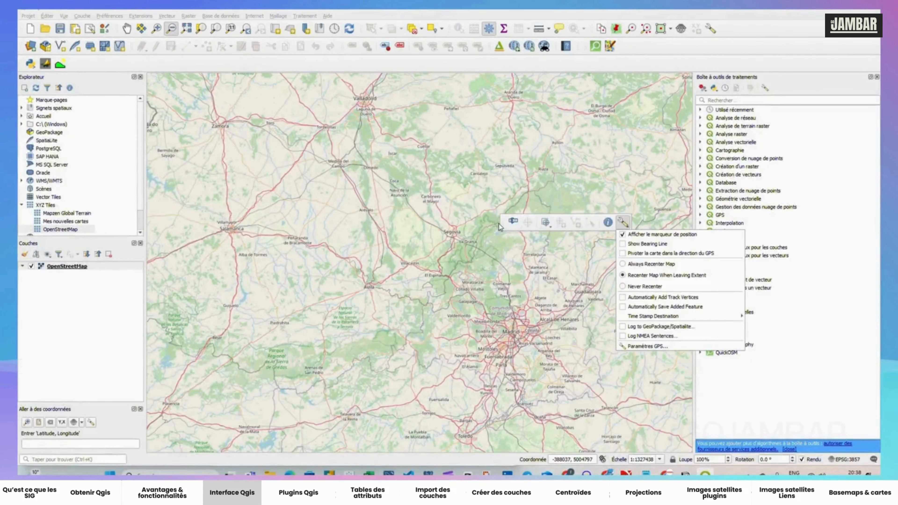
click(753, 90)
drag(504, 227, 210, 67)
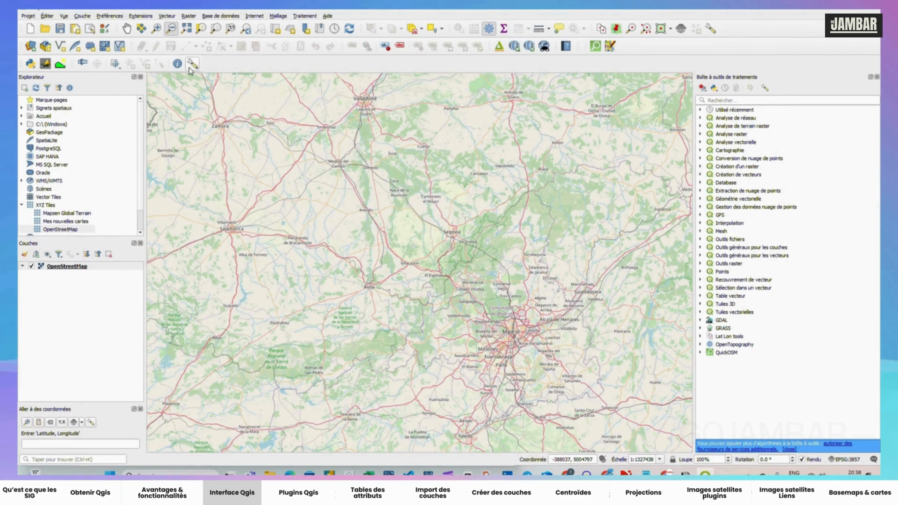
click(63, 16)
mouse_move(141, 266)
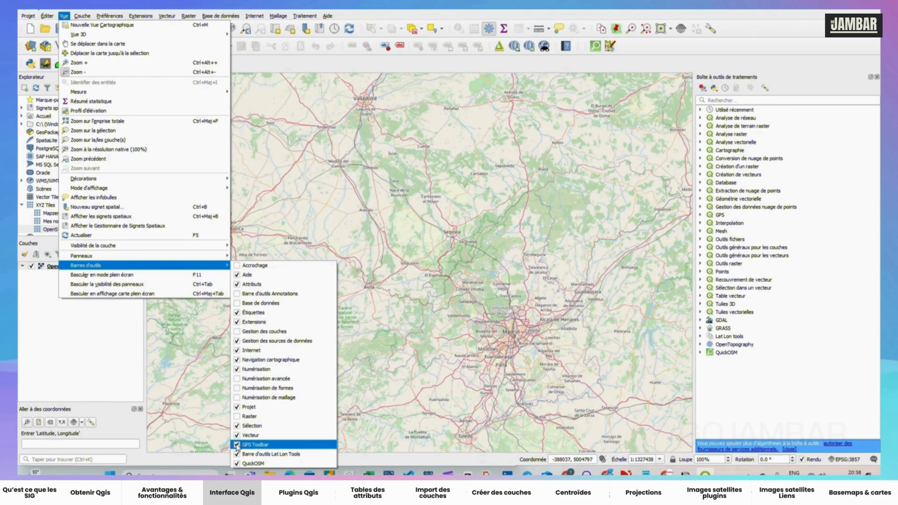
click(244, 445)
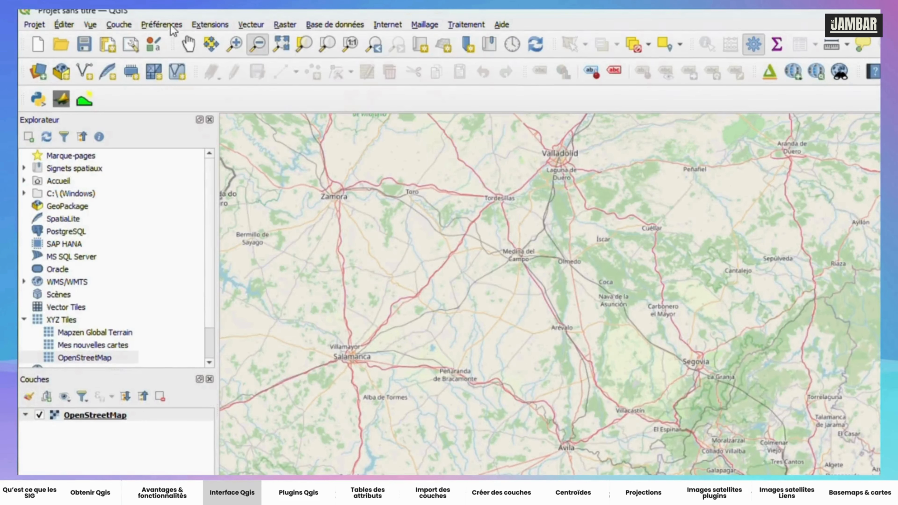
Create a new user profile named DEV
click(162, 24)
mouse_move(176, 37)
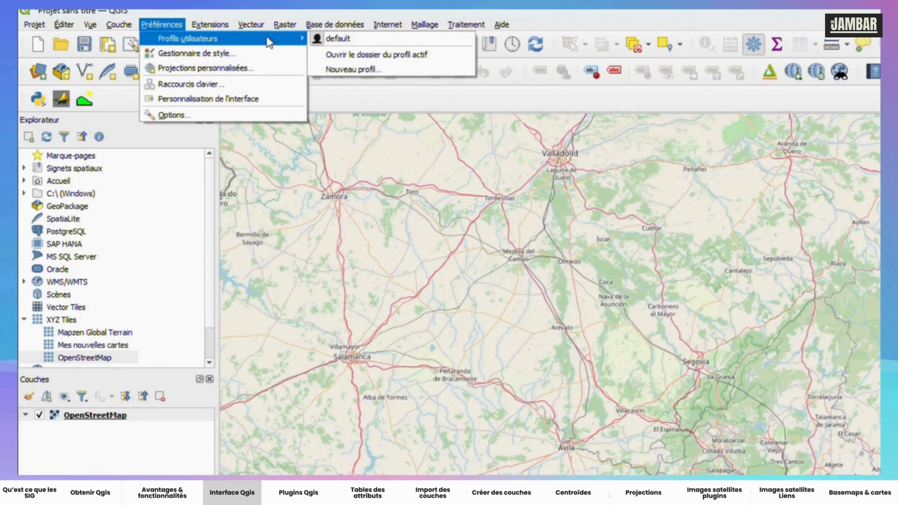
click(334, 67)
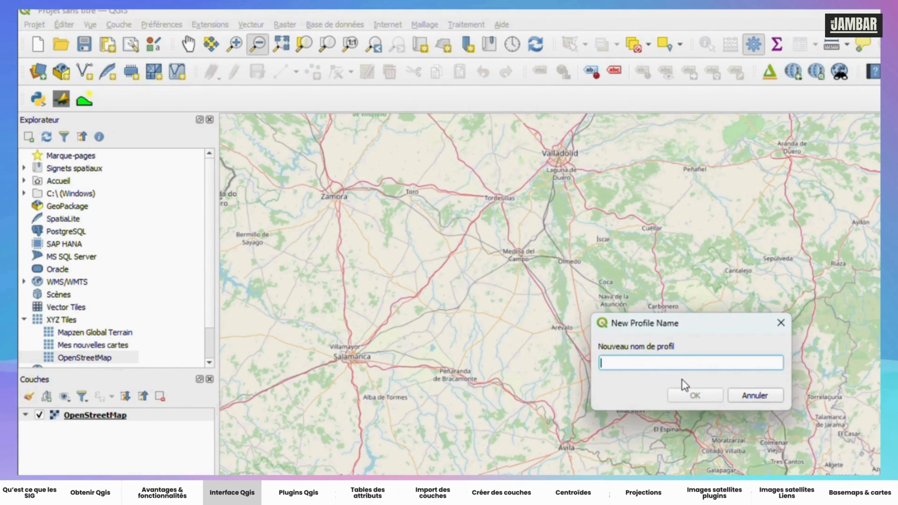
text(DEV)
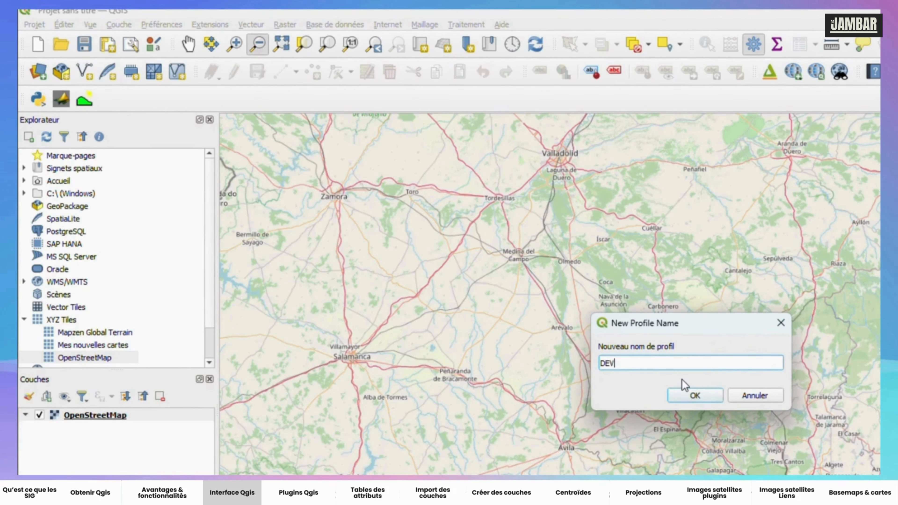
click(716, 403)
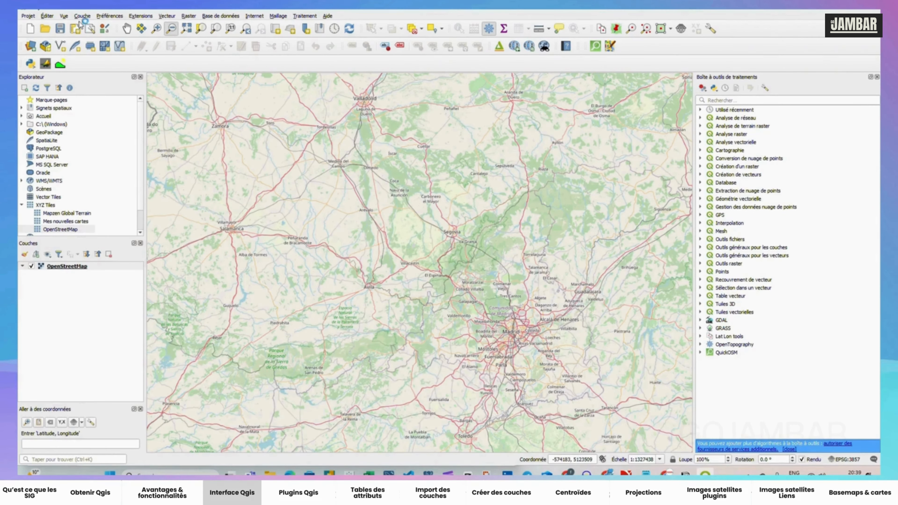
Open the QGIS options and examine the general settings, including the list of available locales
click(112, 18)
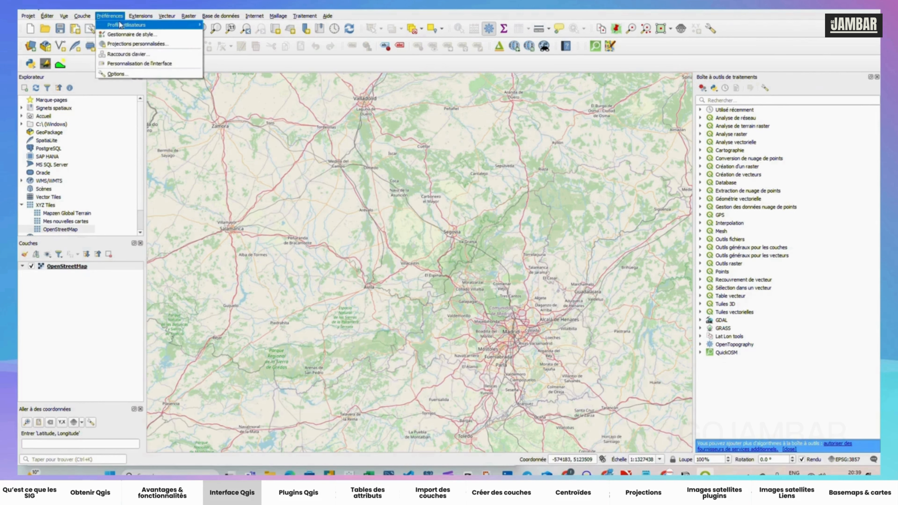
mouse_move(124, 25)
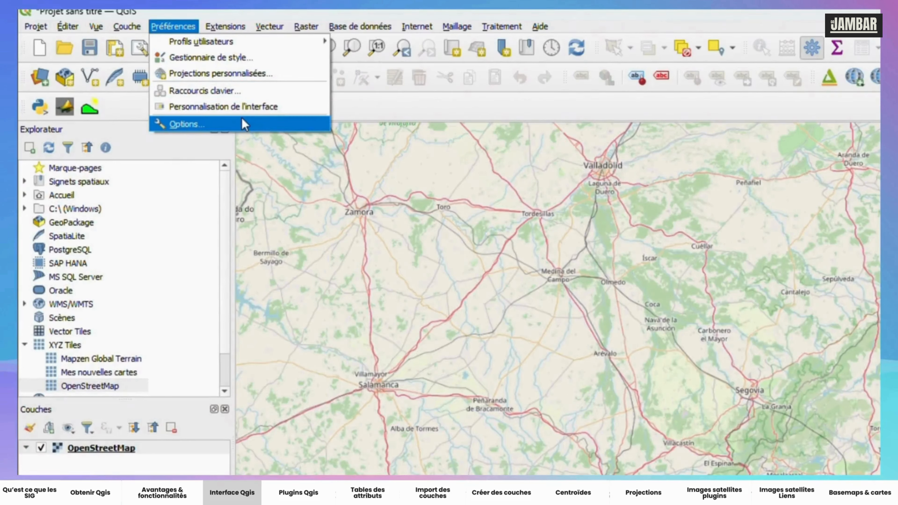
click(243, 124)
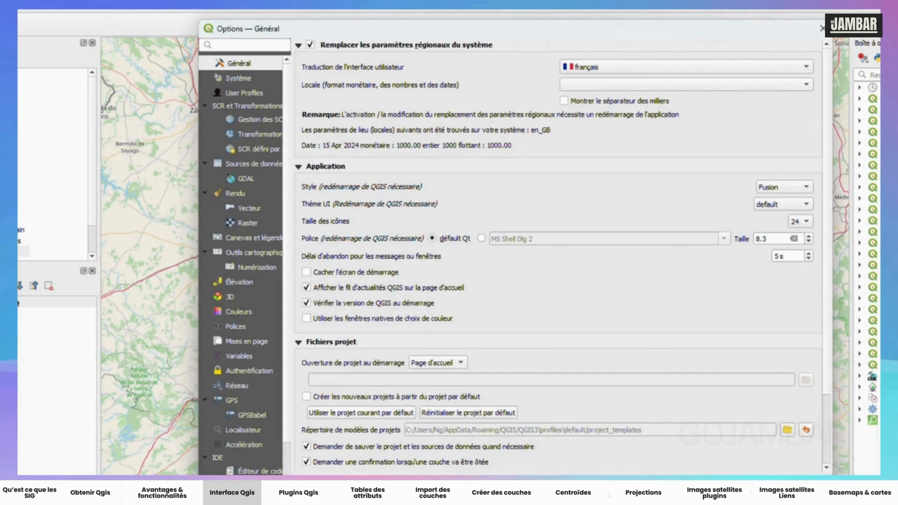
drag(414, 32, 299, 14)
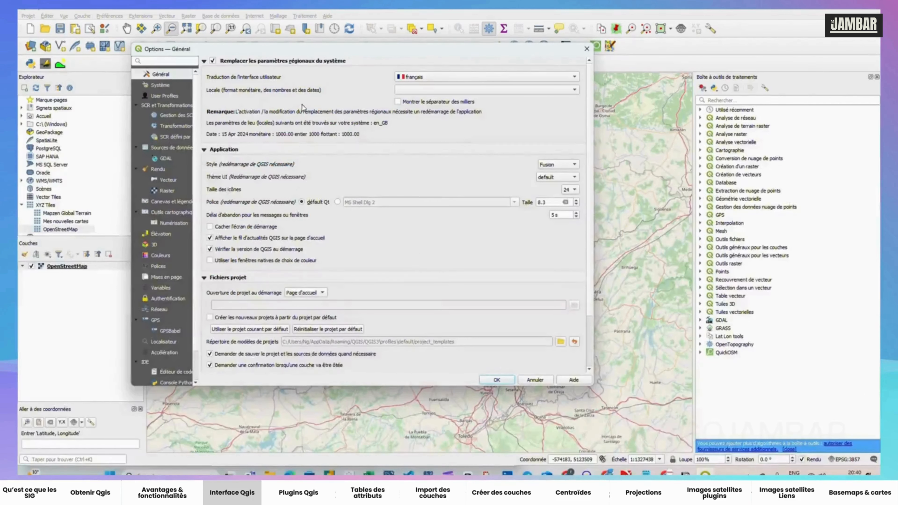
click(424, 90)
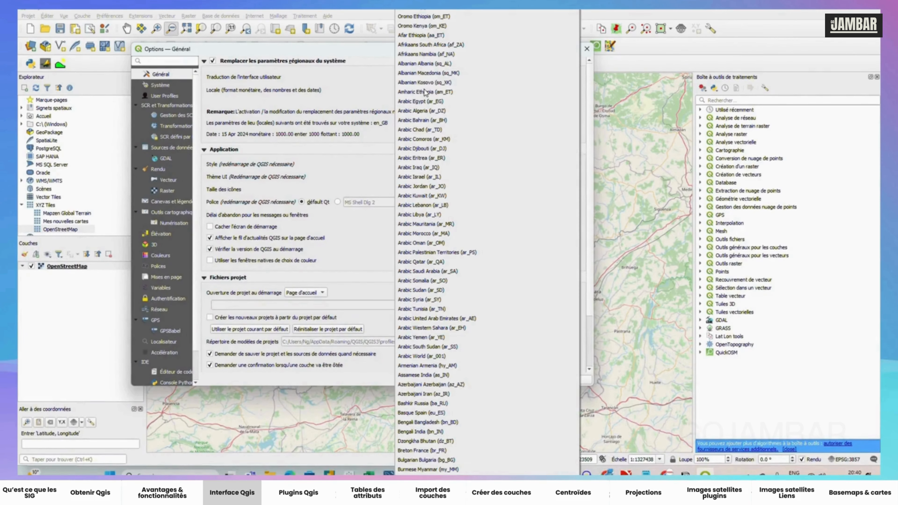
click(320, 101)
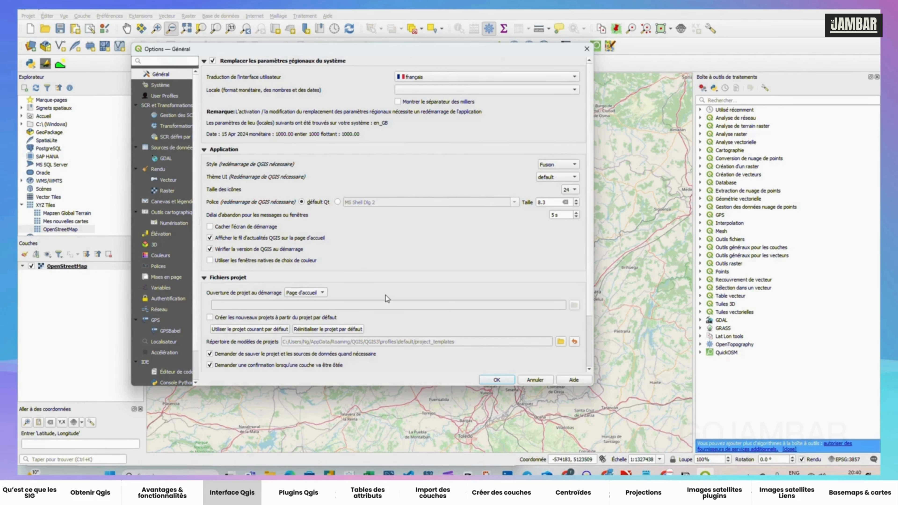
scroll(390, 273, down, 3)
scroll(390, 273, up, 3)
Examine the system paths, coordinate reference system settings and data source settings in the options
click(157, 86)
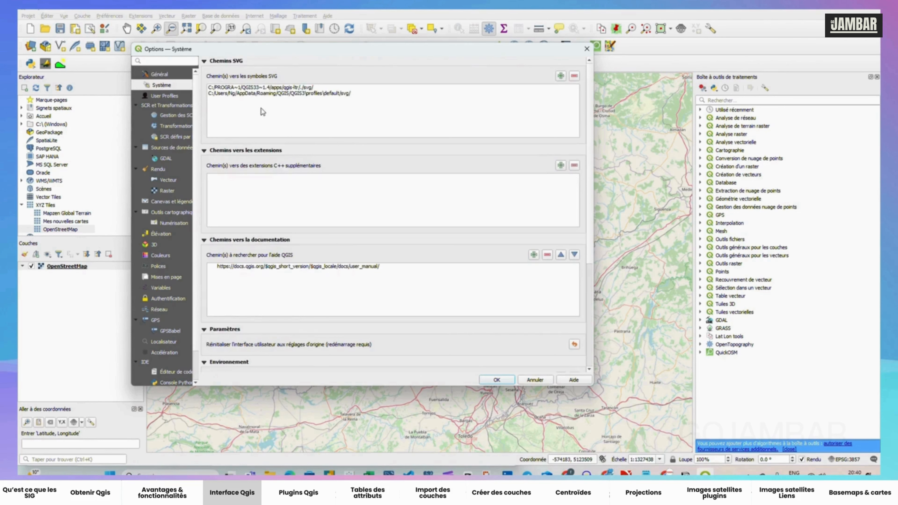
scroll(258, 254, down, 1)
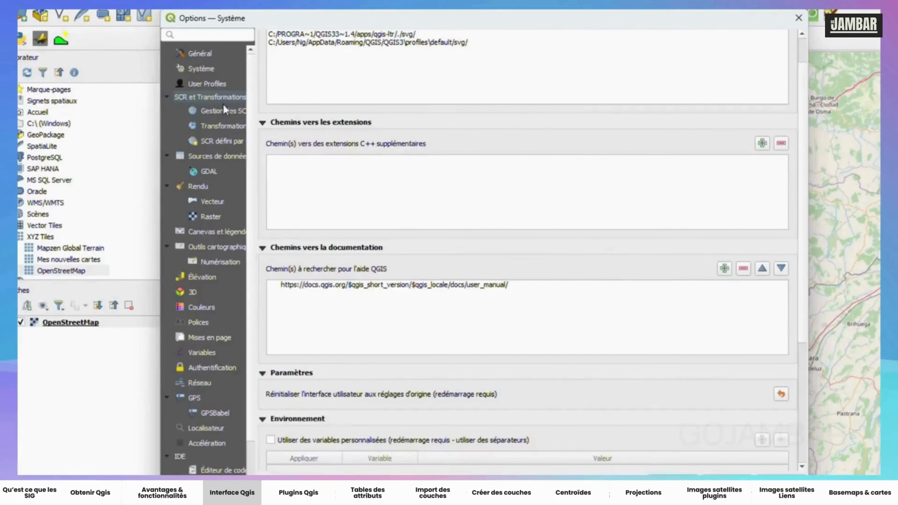
click(172, 115)
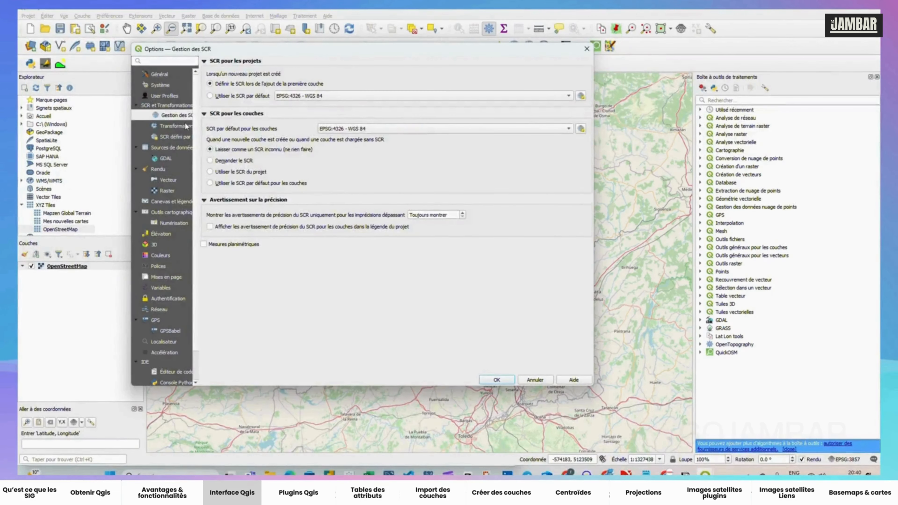
click(227, 128)
click(181, 138)
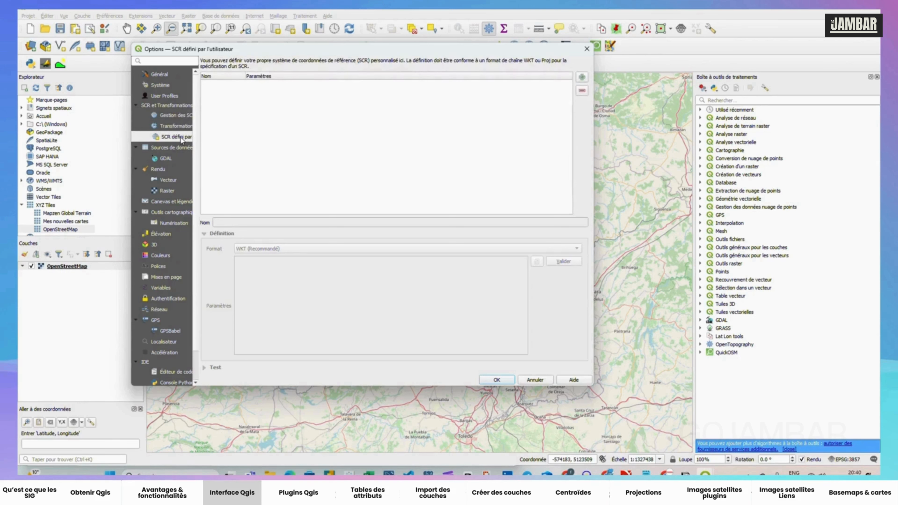
click(177, 148)
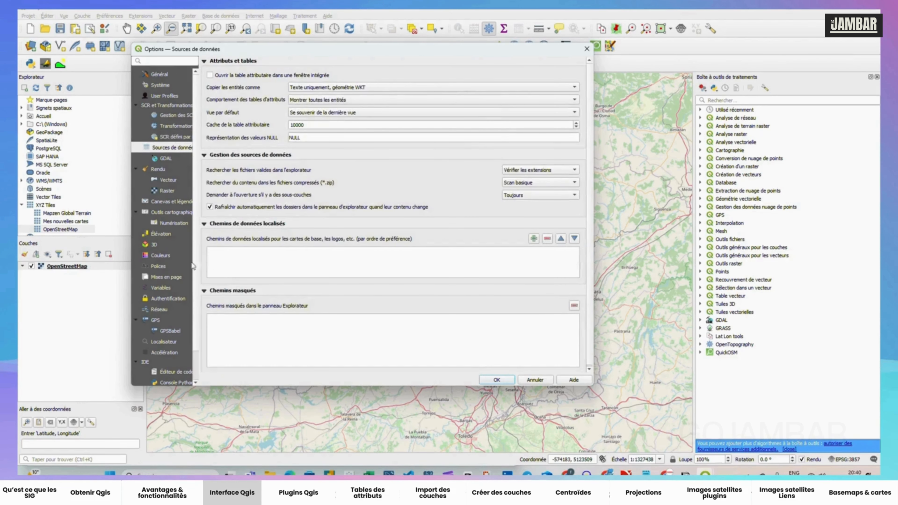
Examine the print layout defaults, including the default font choices, and the font replacement settings
scroll(167, 274, down, 1)
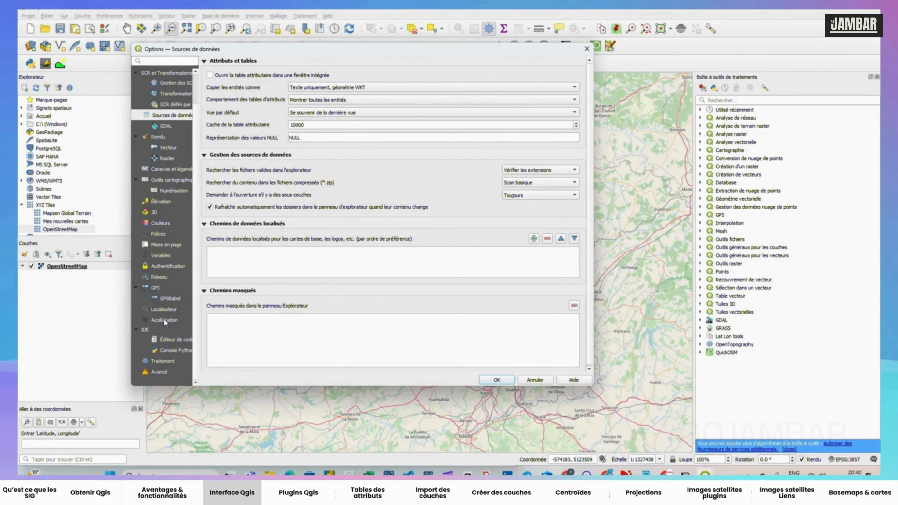
click(157, 245)
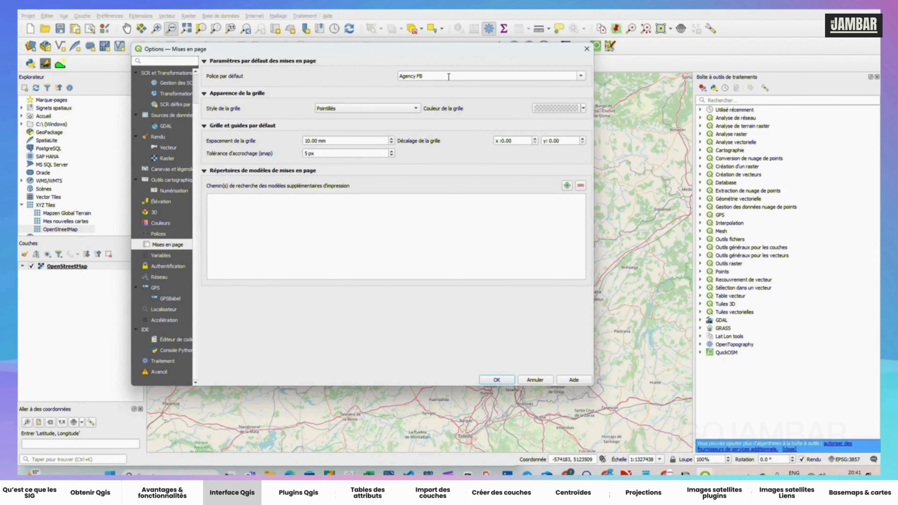
click(580, 76)
click(449, 81)
click(158, 234)
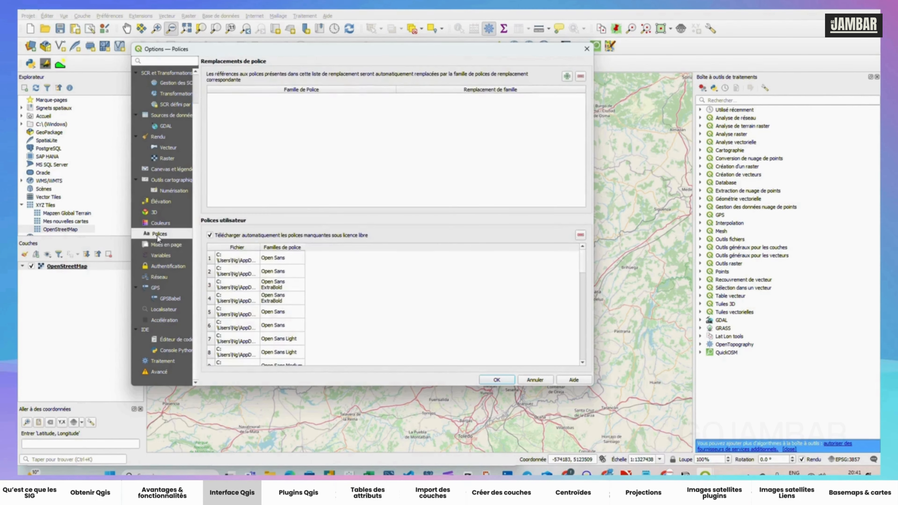
Examine the GPS settings in the options, including connection, filtering and track style, and close the options dialog
click(156, 289)
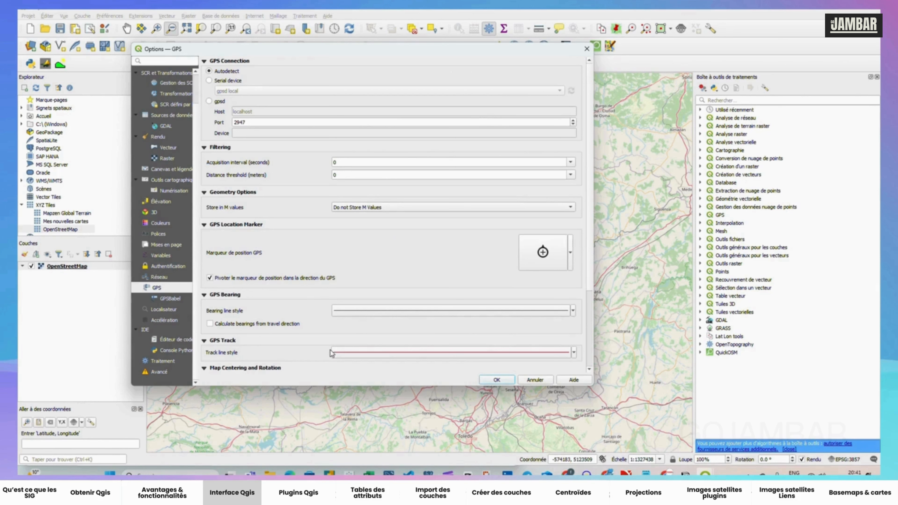
click(585, 52)
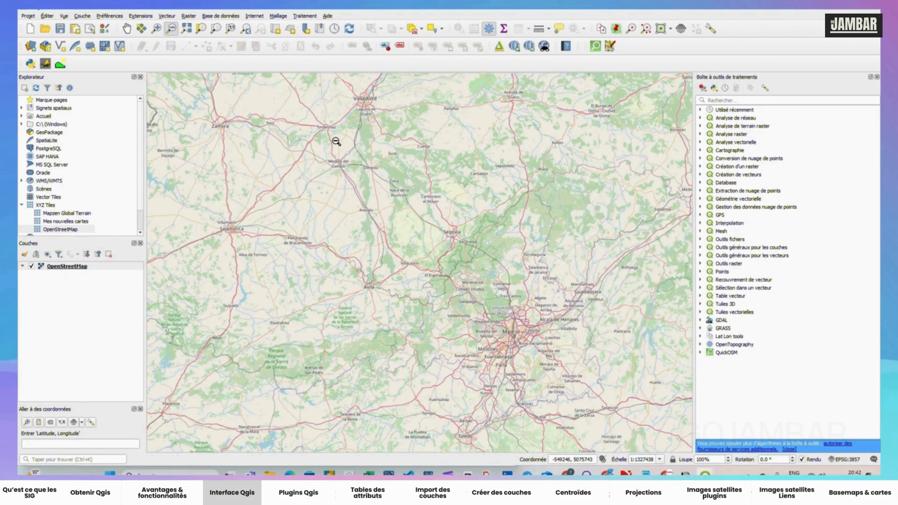
Zoom the map out to show the whole Iberian Peninsula and close the go-to-coordinates panel
click(399, 121)
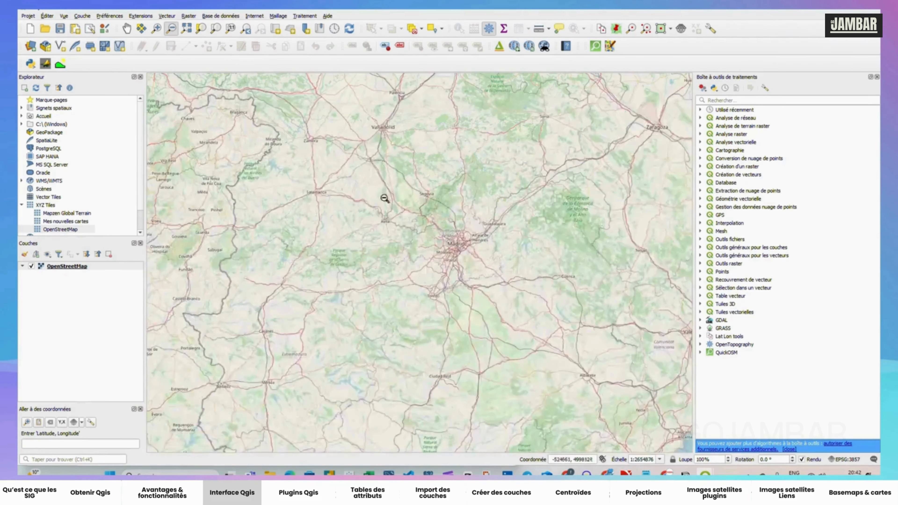
click(360, 229)
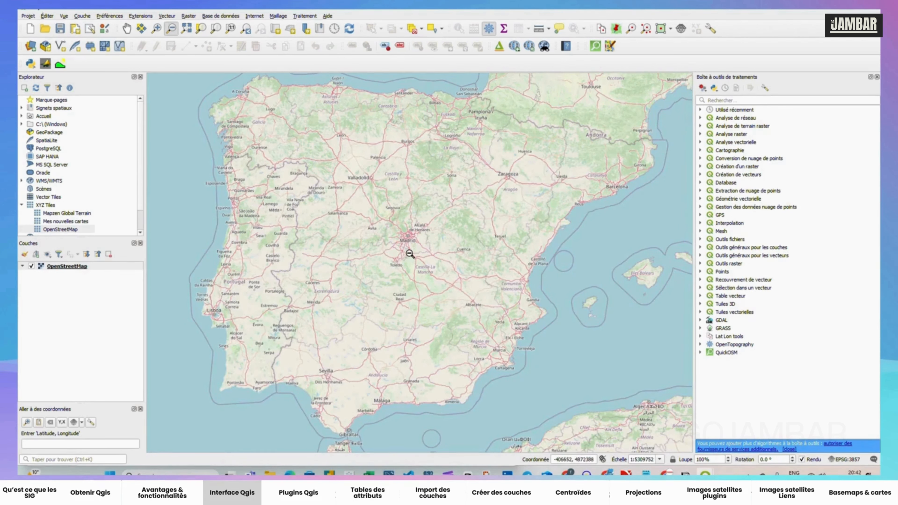
click(140, 408)
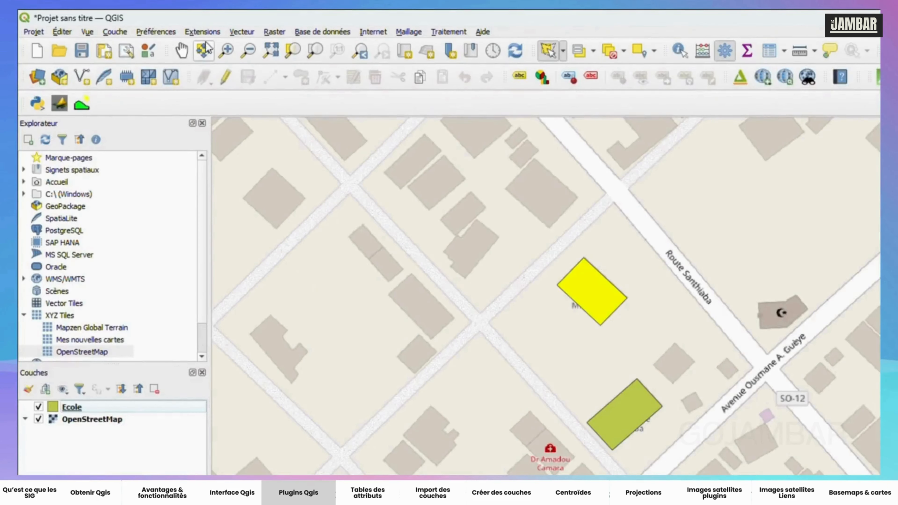
Open the plugin manager and examine the lists of installed, not installed and new plugins
click(214, 33)
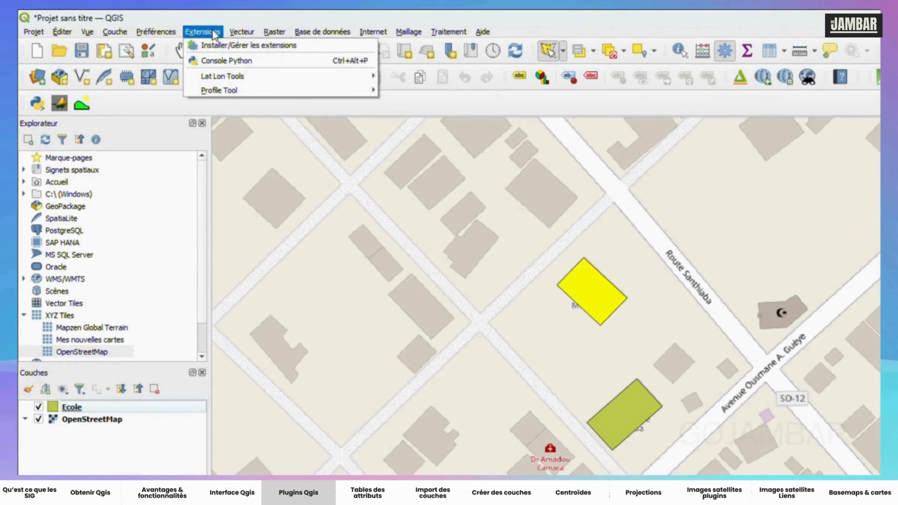
click(268, 52)
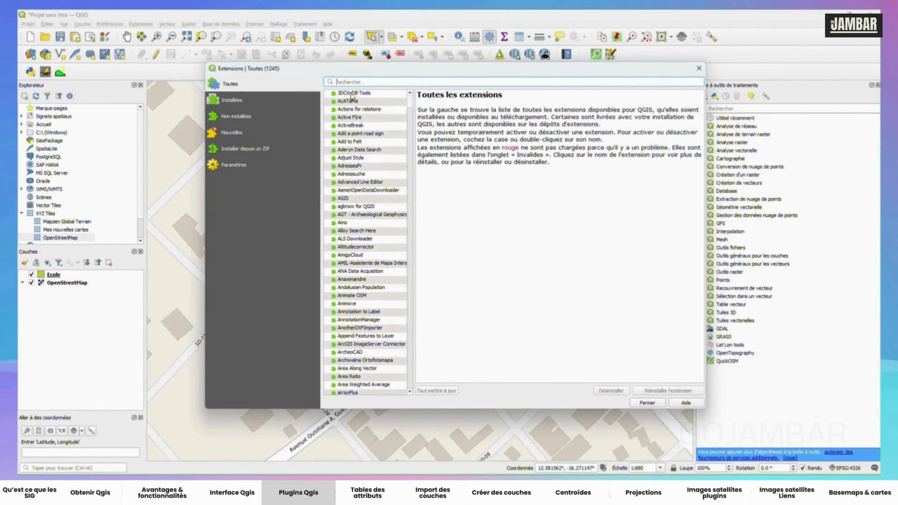
click(222, 101)
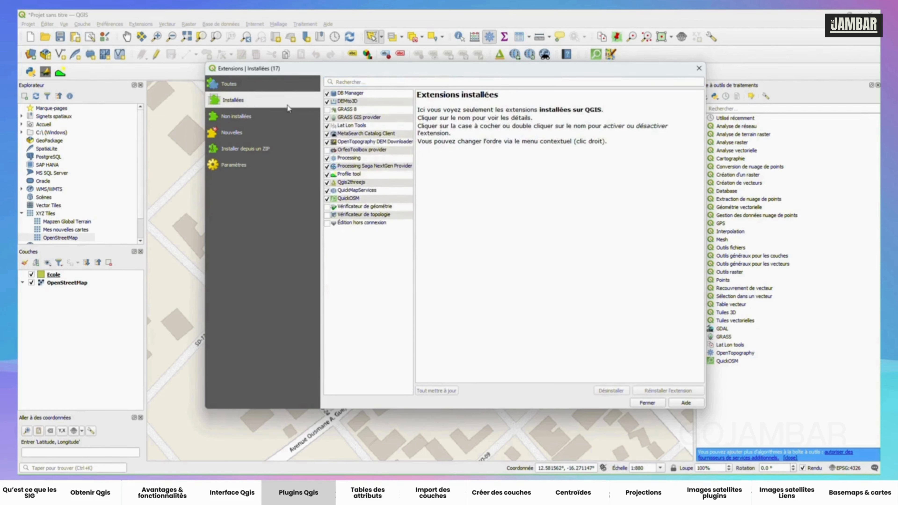
click(235, 122)
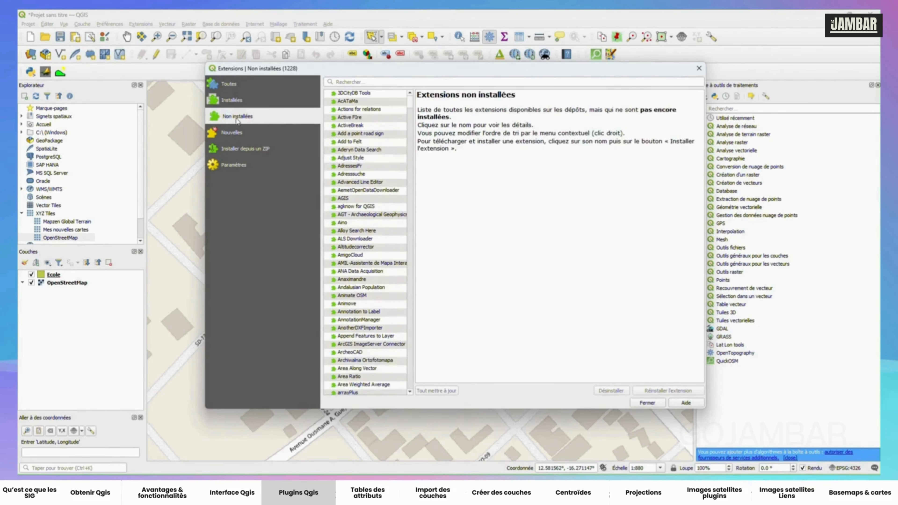
click(236, 133)
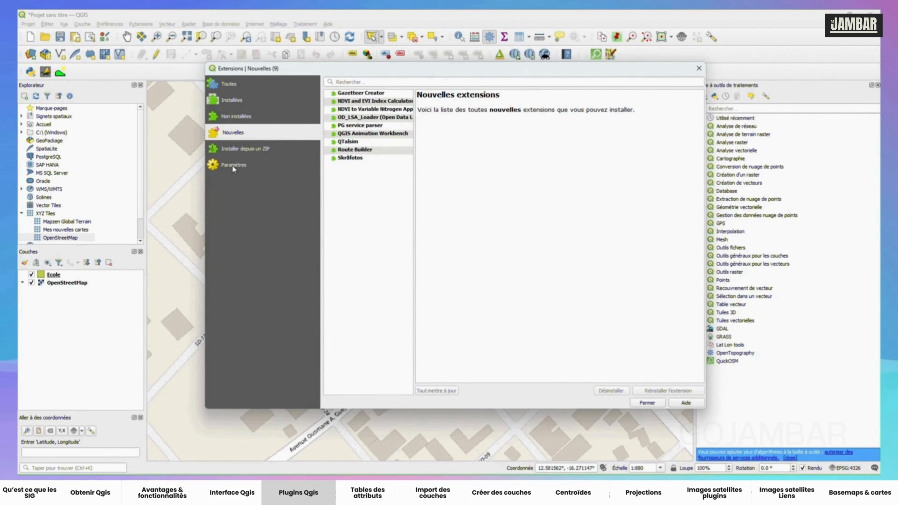
Search all plugins for "Quick" and uninstall the QuickMapServices plugin
click(244, 85)
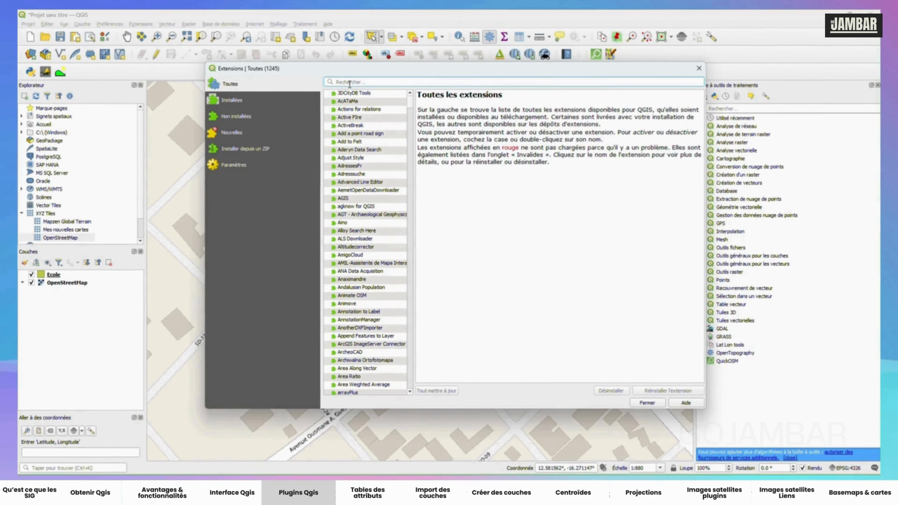
text(q)
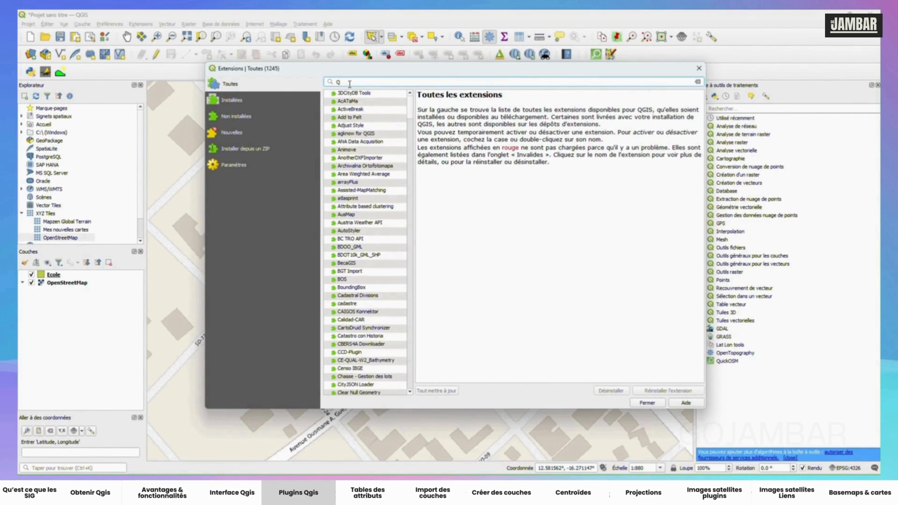
text(ui)
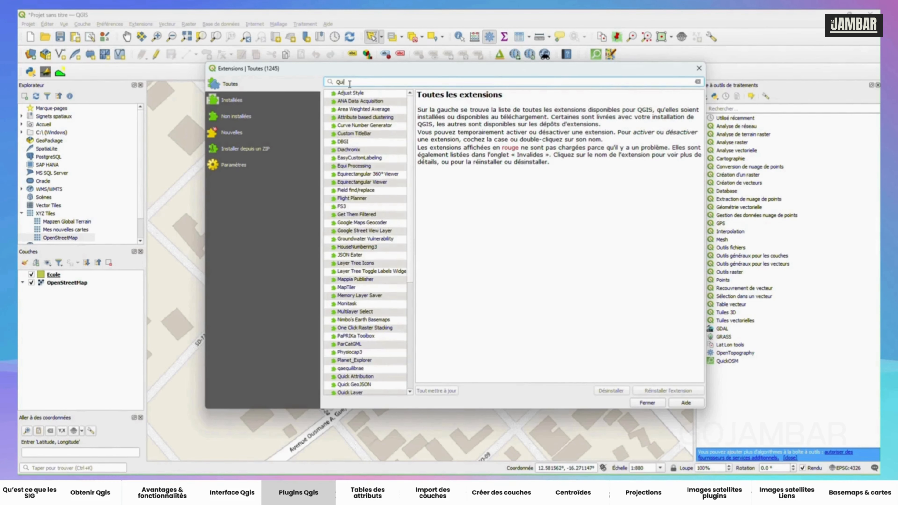
text(ck)
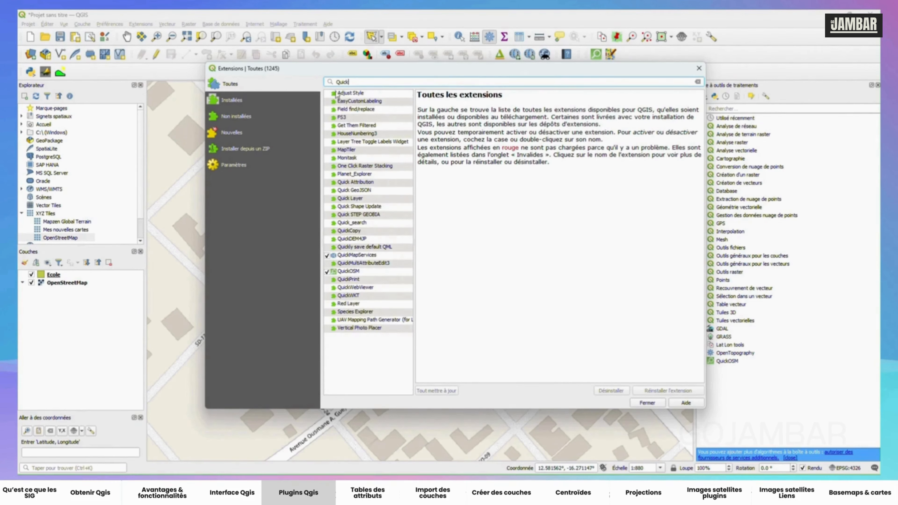
click(347, 256)
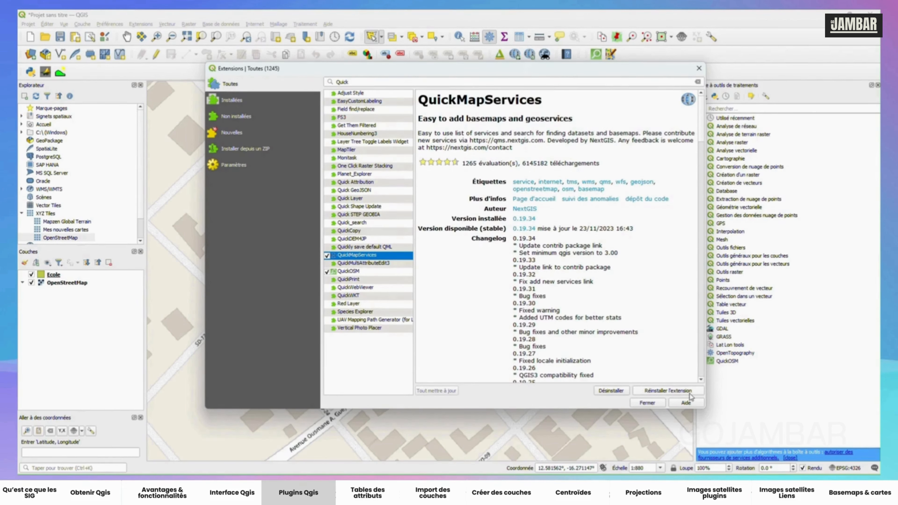
click(616, 395)
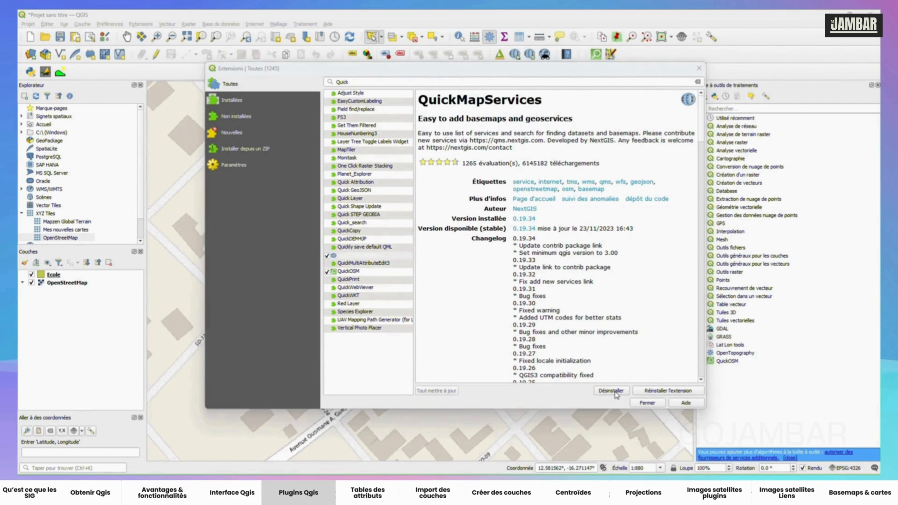
click(466, 256)
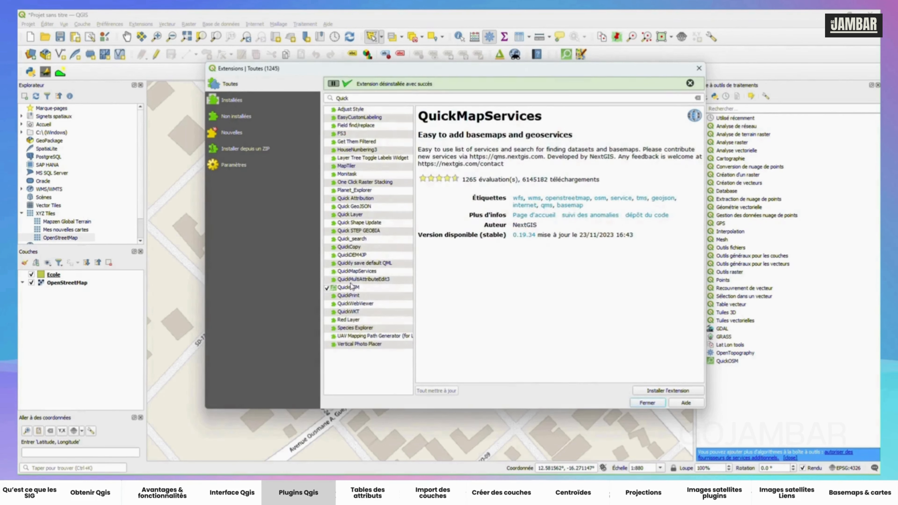
Install the QuickMapServices plugin from the search results and close the plugin manager
click(351, 272)
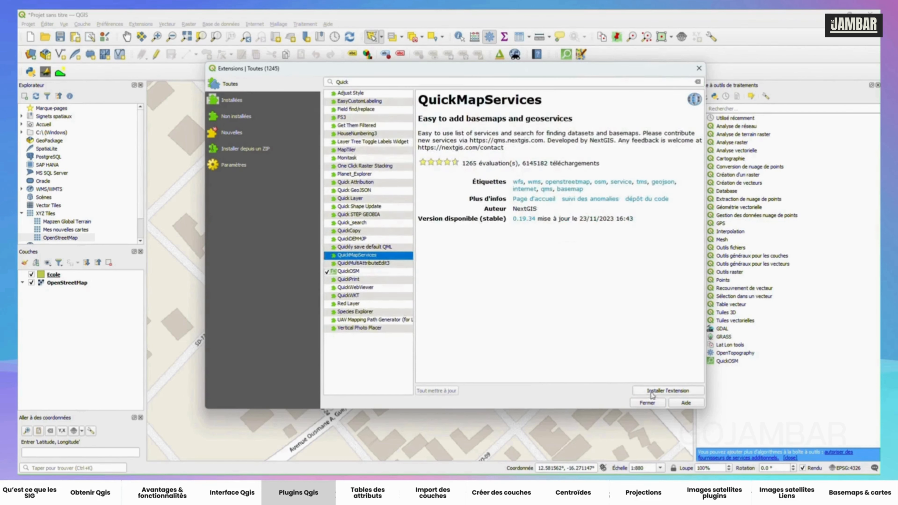
click(683, 393)
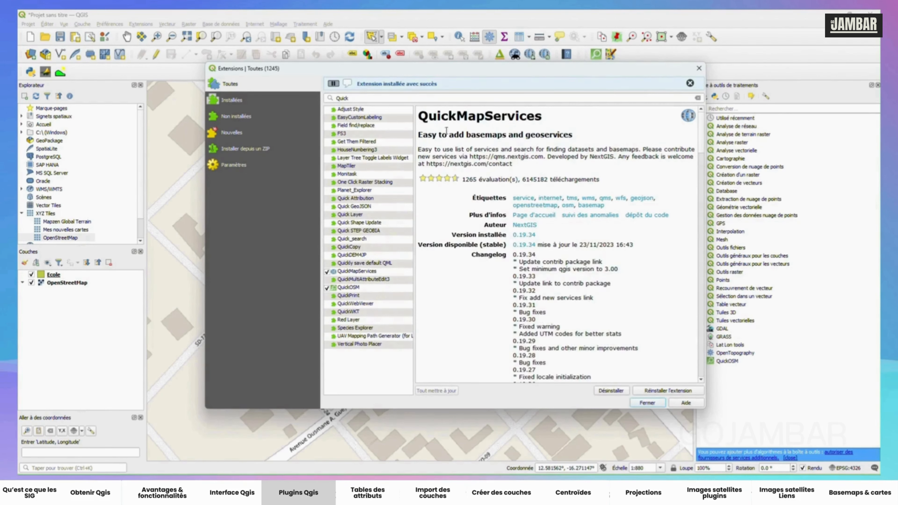
click(642, 406)
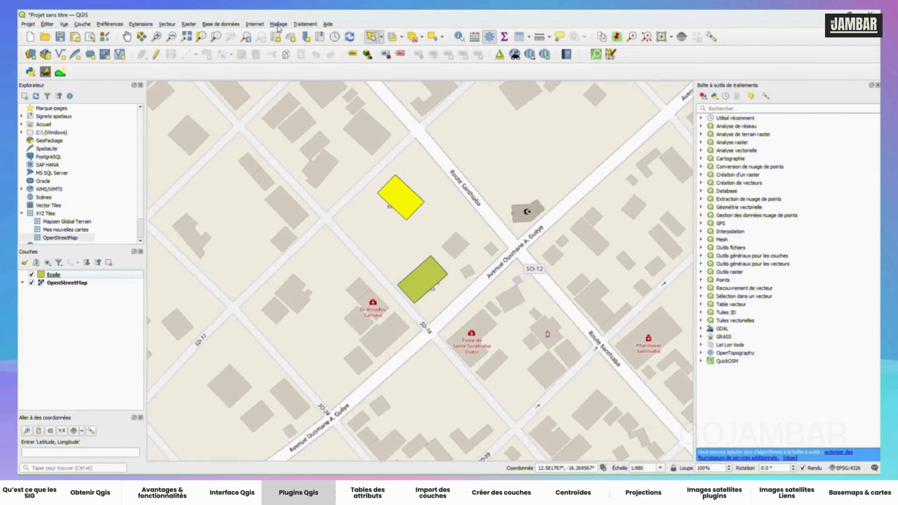
Locate the QuickMapServices entry among the Internet tools
click(254, 24)
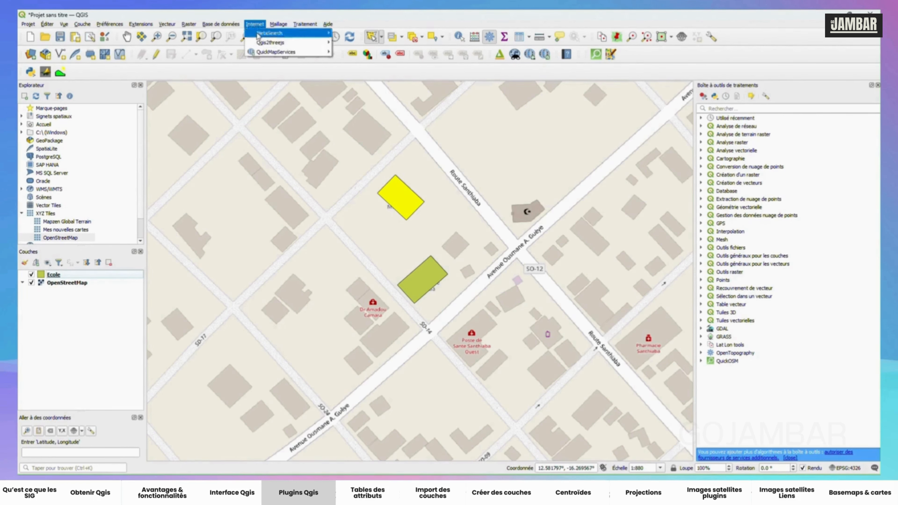
mouse_move(288, 53)
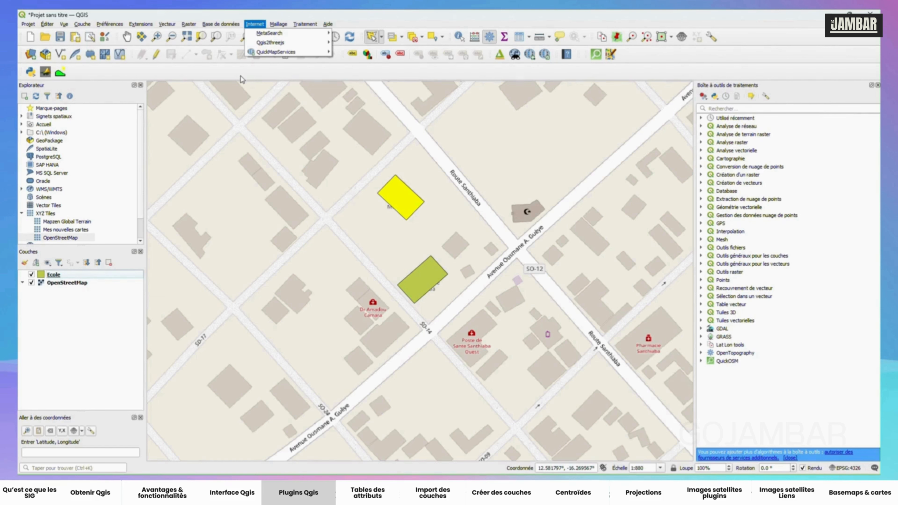
click(285, 75)
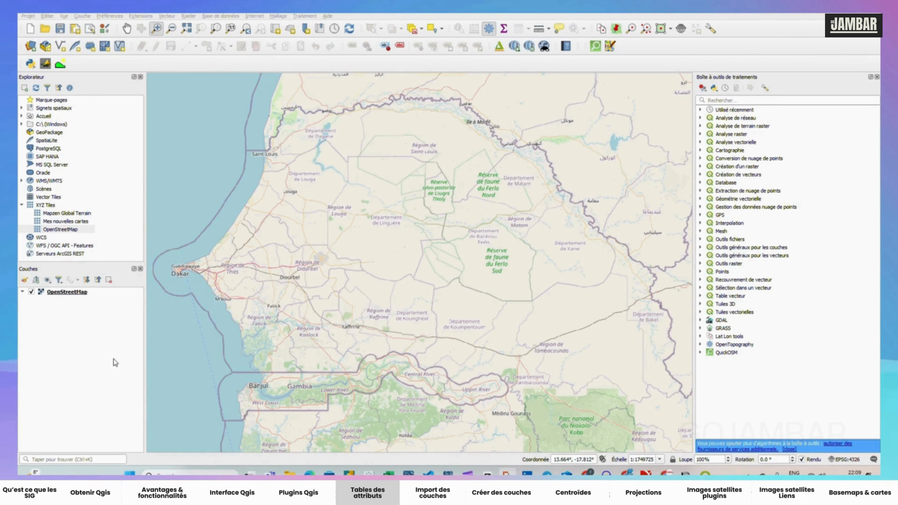
Add the gis_osm_buildings_a_free_1 file from the file explorer as a layer above the OpenStreetMap basemap
mouse_move(310, 474)
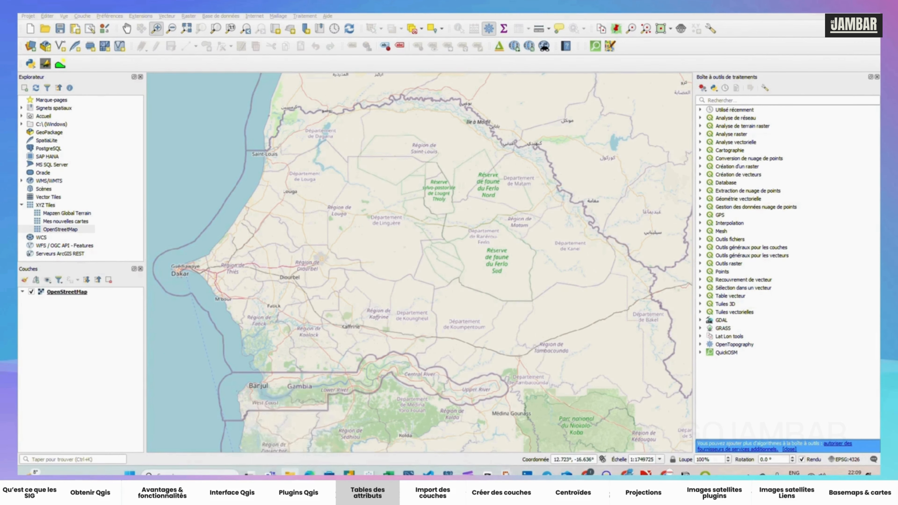
click(289, 473)
drag(326, 204, 108, 325)
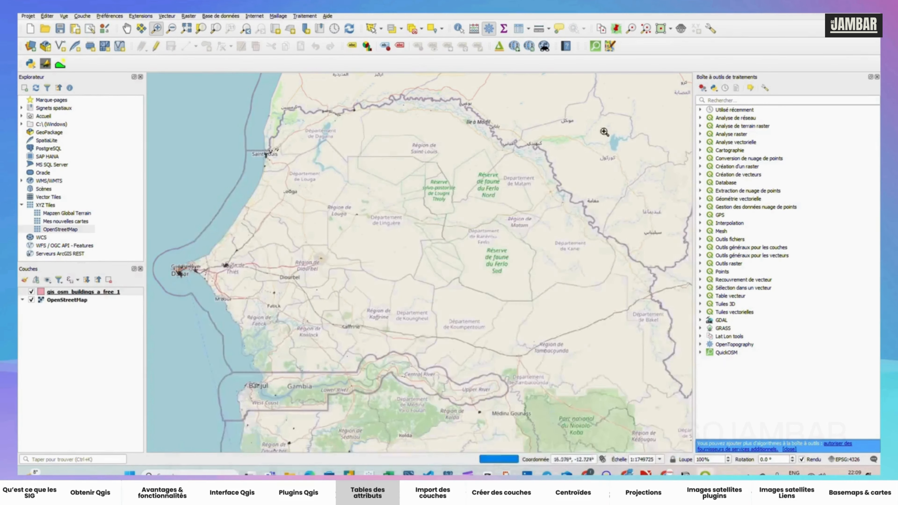
click(639, 107)
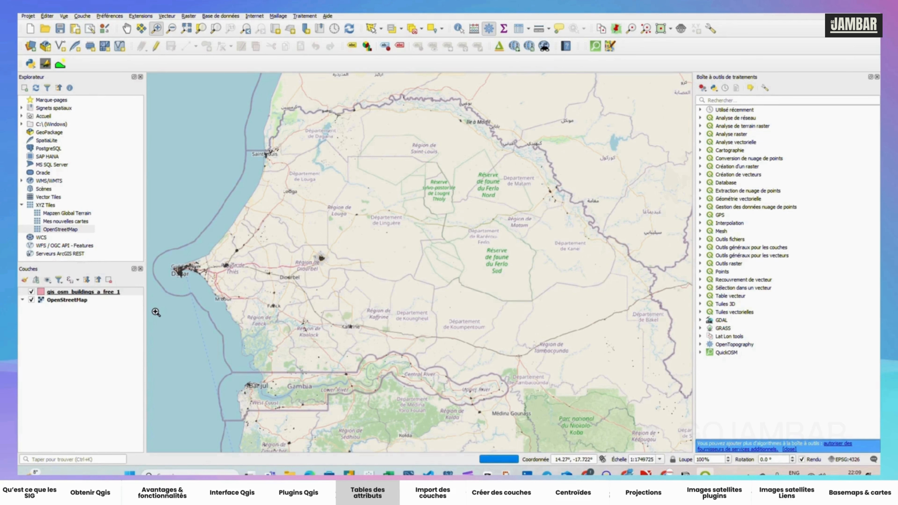
Open the attribute table of the gis_osm_buildings_a_free_1 layer and place its window over the middle of the map
click(101, 292)
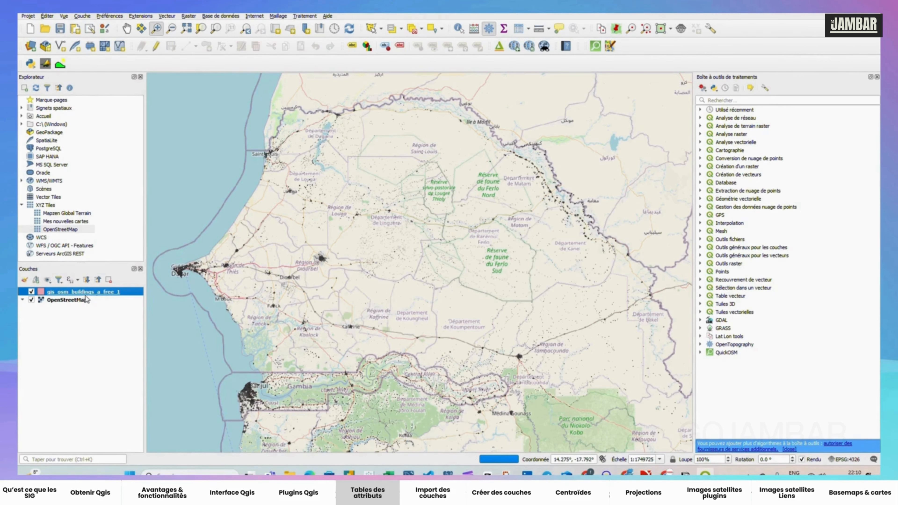
click(518, 31)
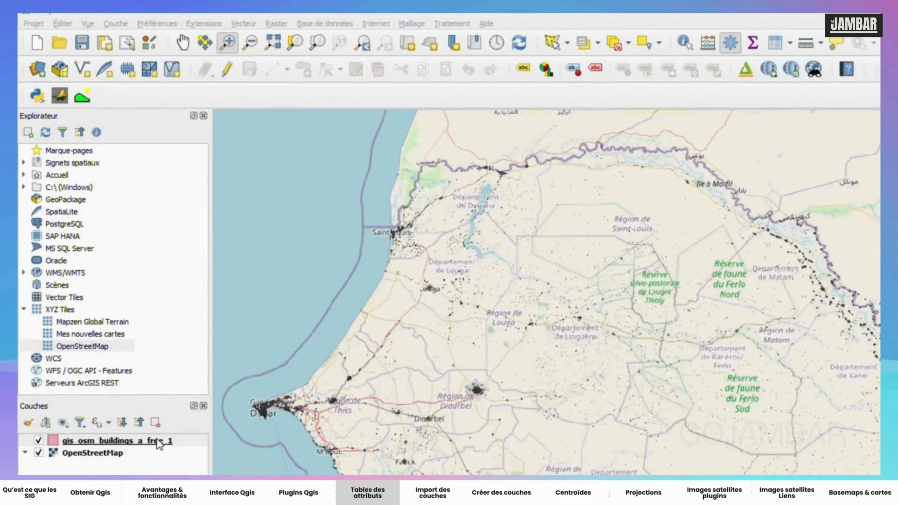
click(153, 445)
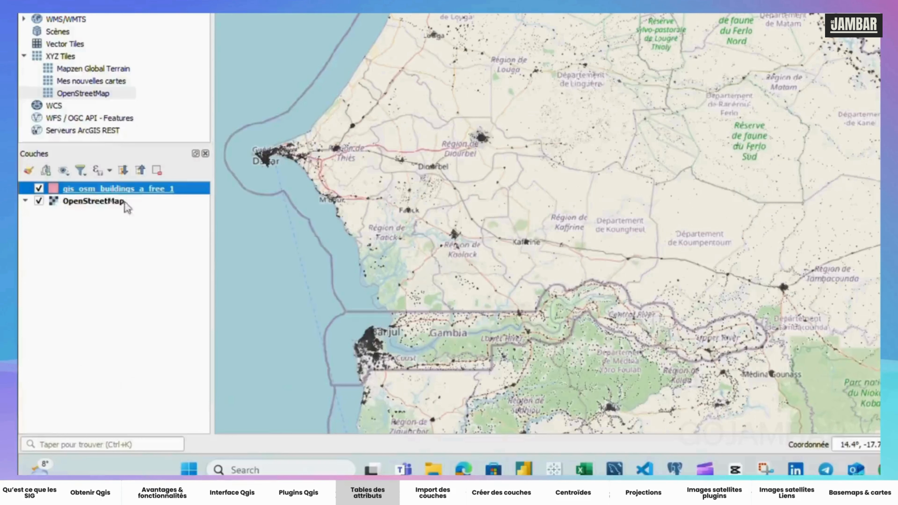
right_click(101, 188)
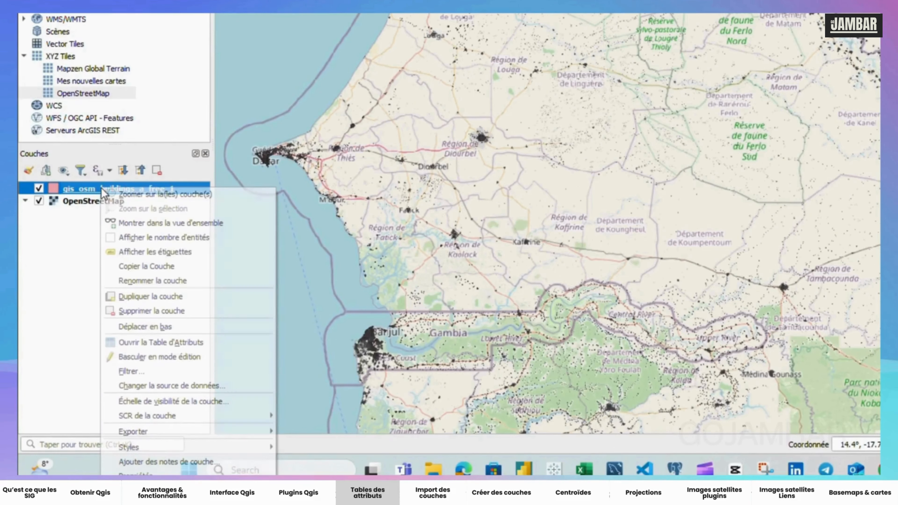
click(145, 342)
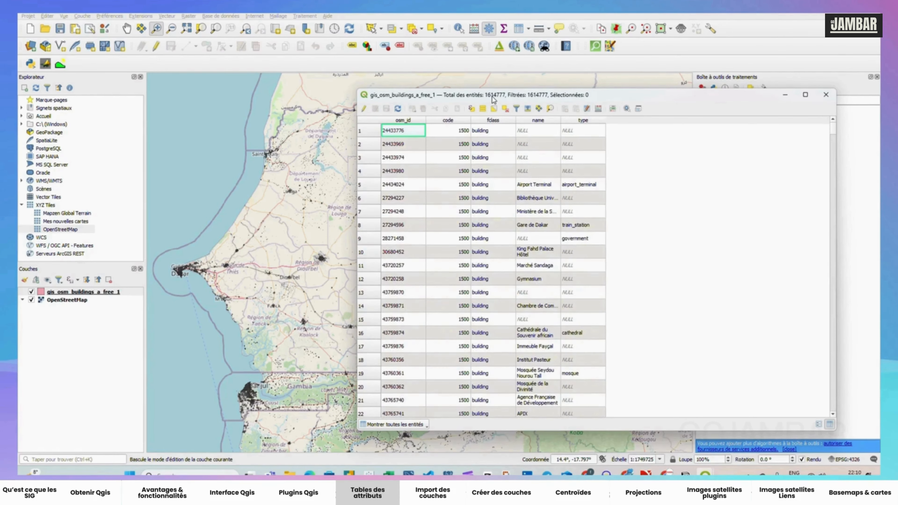
drag(493, 99, 317, 90)
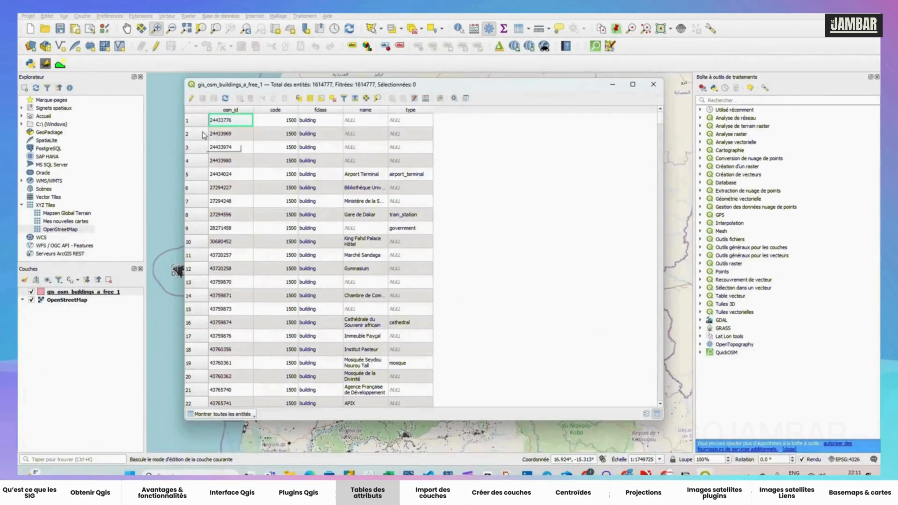
Select rows 2 to 5 in the buildings attribute table
click(334, 223)
drag(250, 141, 269, 169)
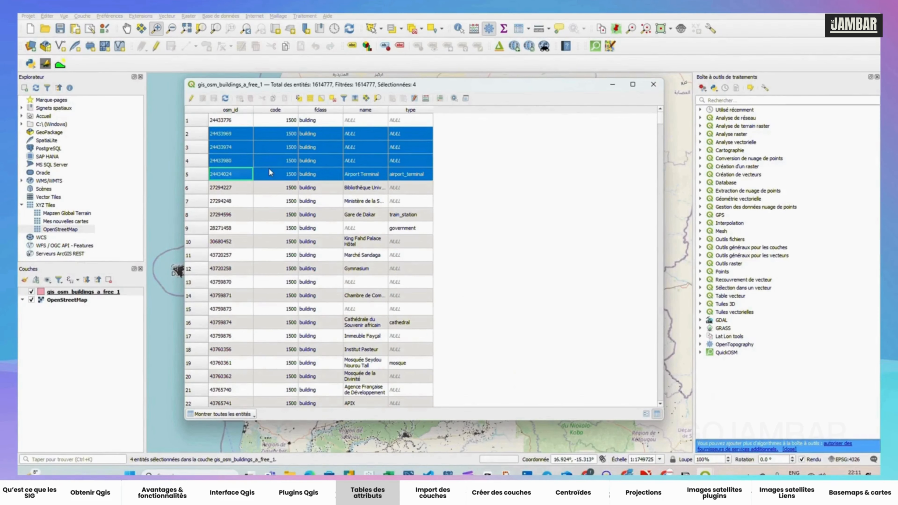
Select rows 12 to 15 in the buildings attribute table and move the selection to the top of the table
ctrl+click(202, 270)
drag(203, 274, 223, 309)
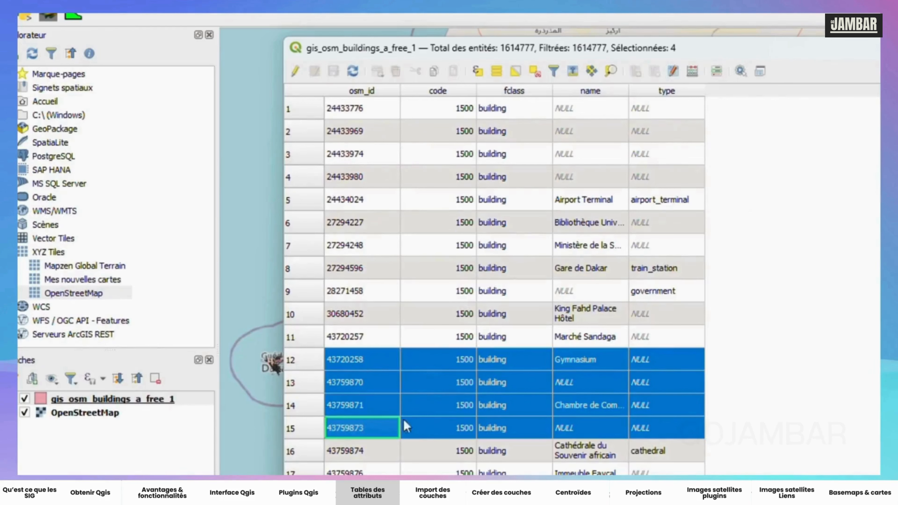
click(572, 72)
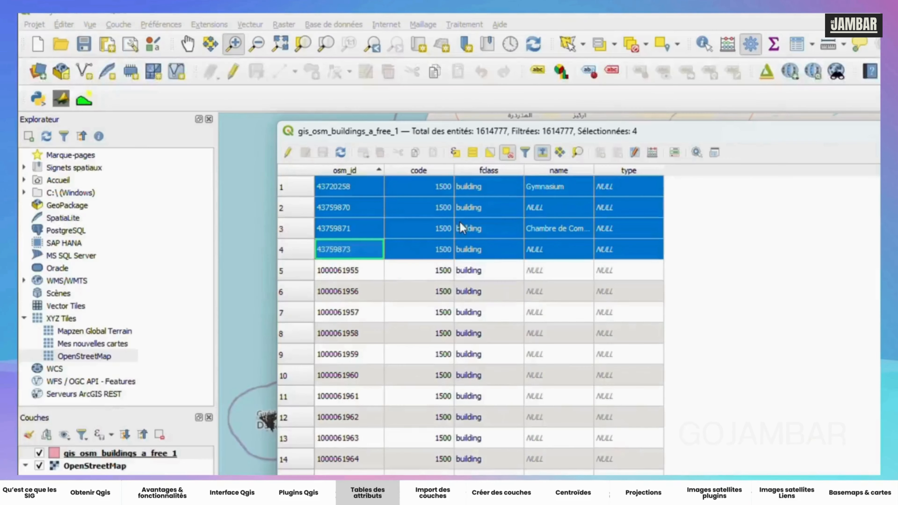
Clear the row selection in the buildings attribute table and select rows 10 to 12
click(508, 155)
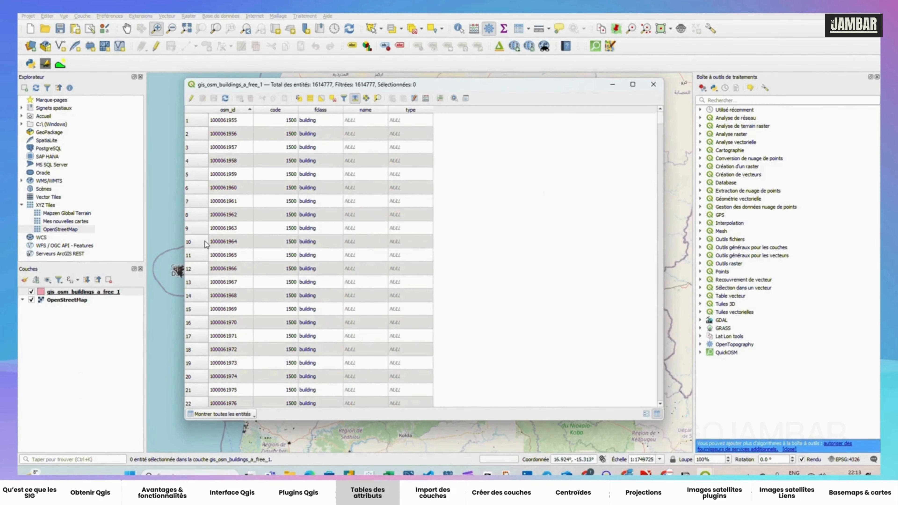
drag(205, 242, 198, 266)
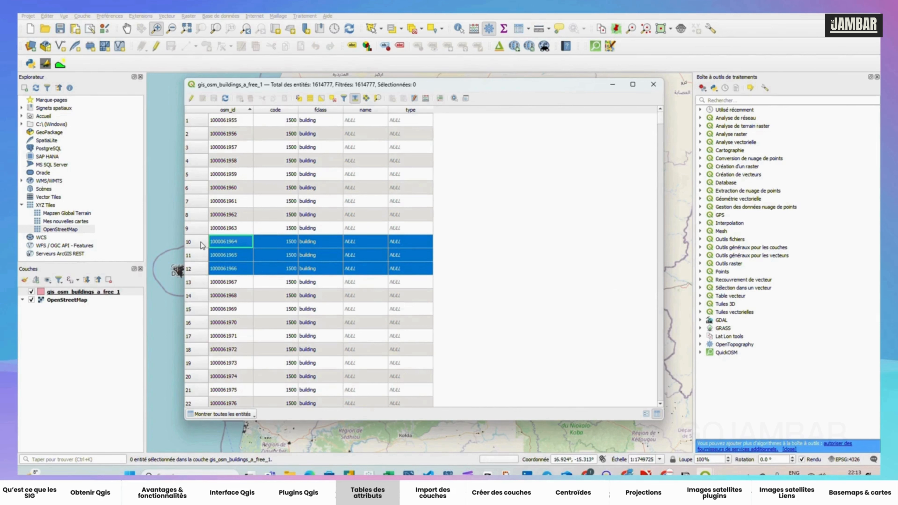
Select row 8 in the buildings attribute table and zoom the map to its building, moving the table window aside to see its surroundings
click(197, 260)
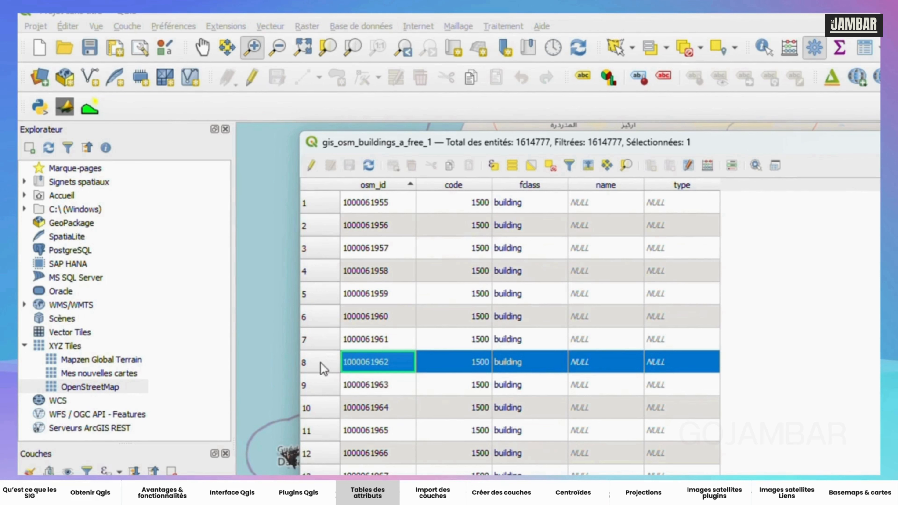
click(626, 168)
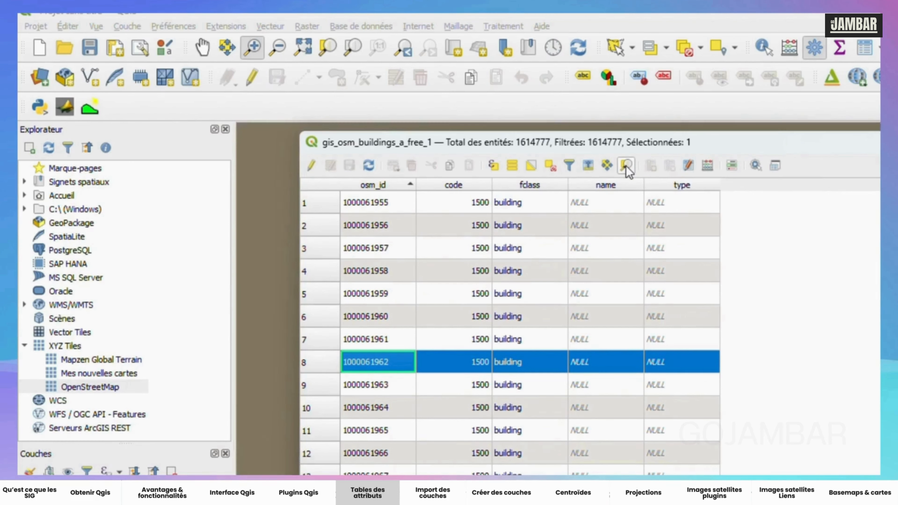
drag(613, 141, 708, 106)
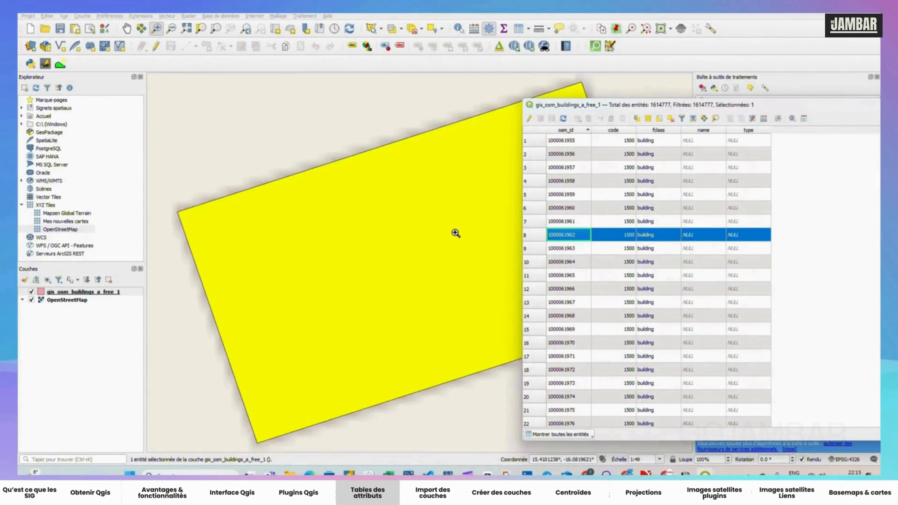
scroll(456, 233, down, 3)
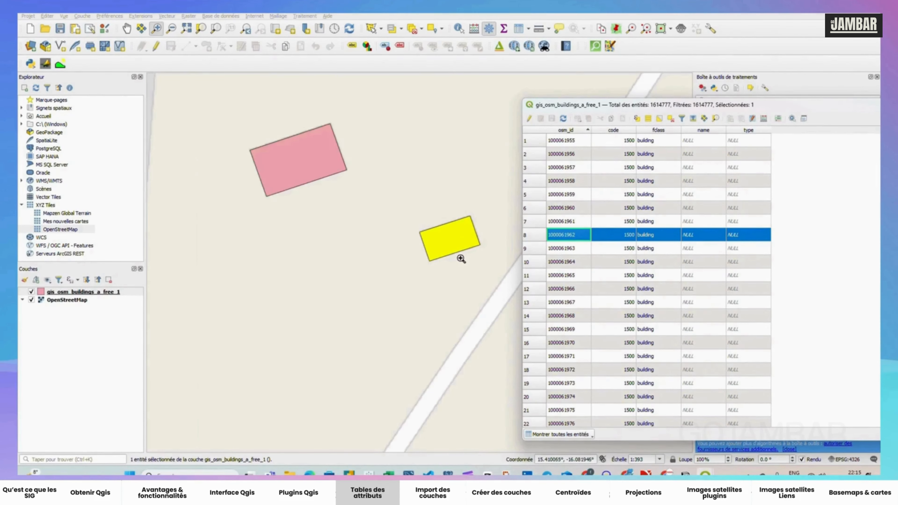
scroll(463, 262, down, 1)
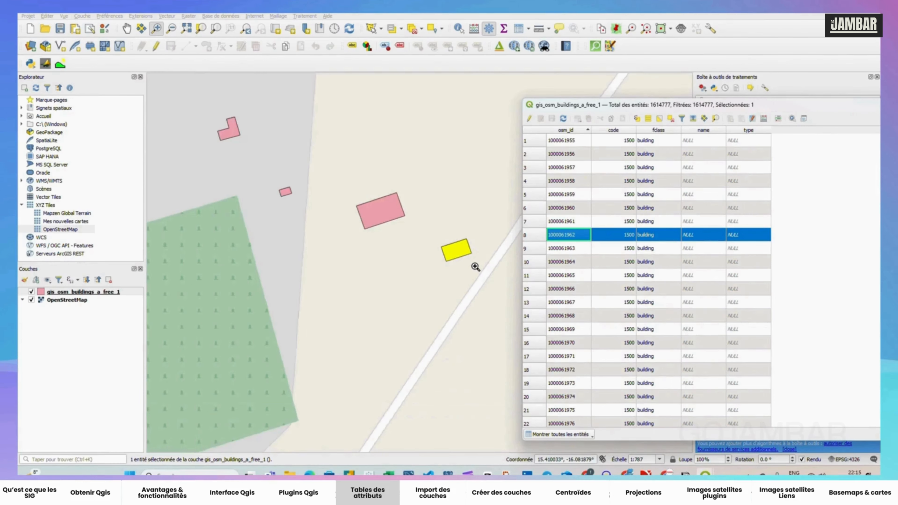
drag(475, 266, 358, 273)
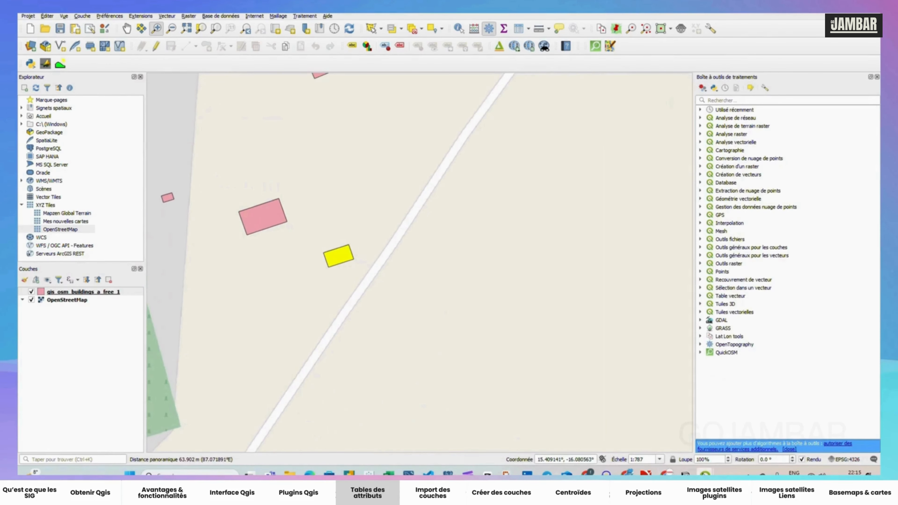
Bring the buildings attribute table fully back into view and open its field calculator, closing it without creating a field
mouse_move(705, 474)
click(733, 438)
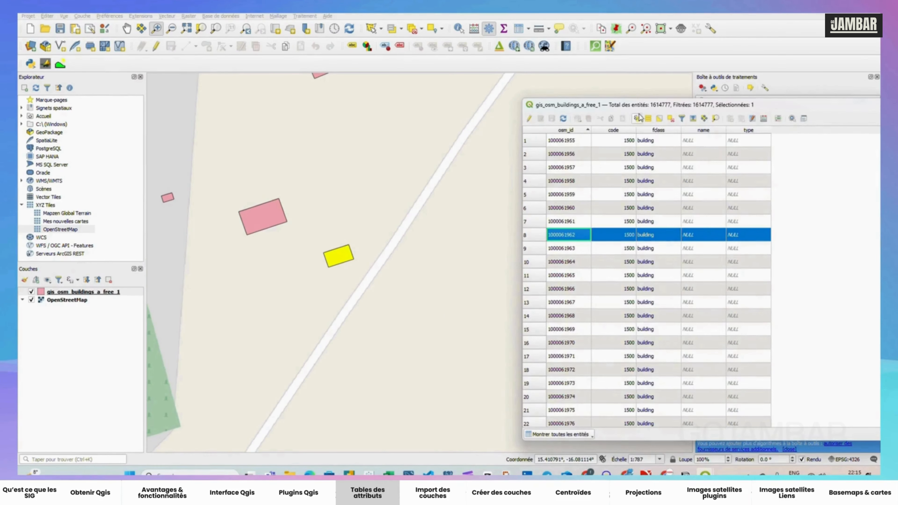
drag(623, 106, 456, 76)
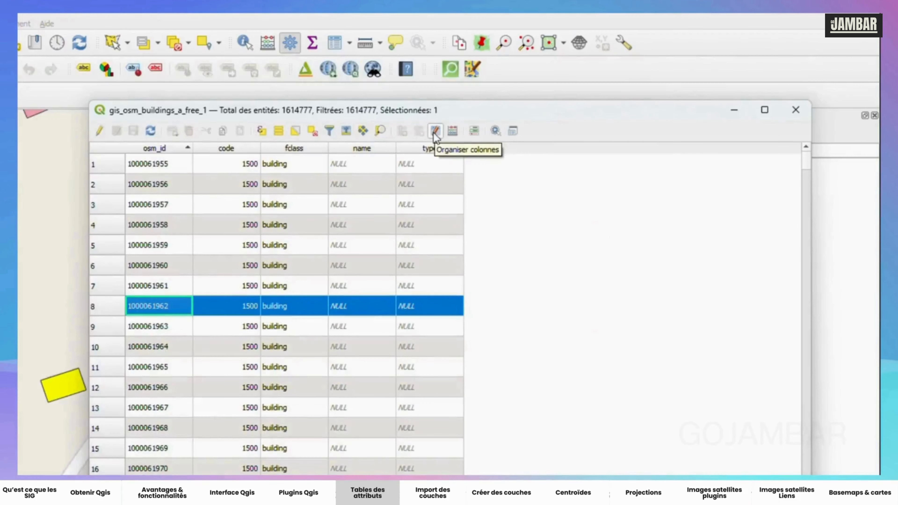
click(453, 131)
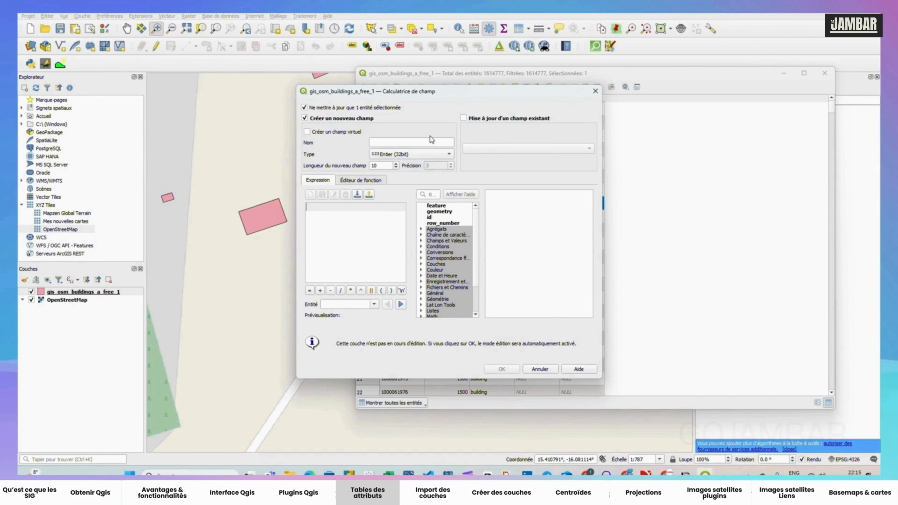
click(594, 92)
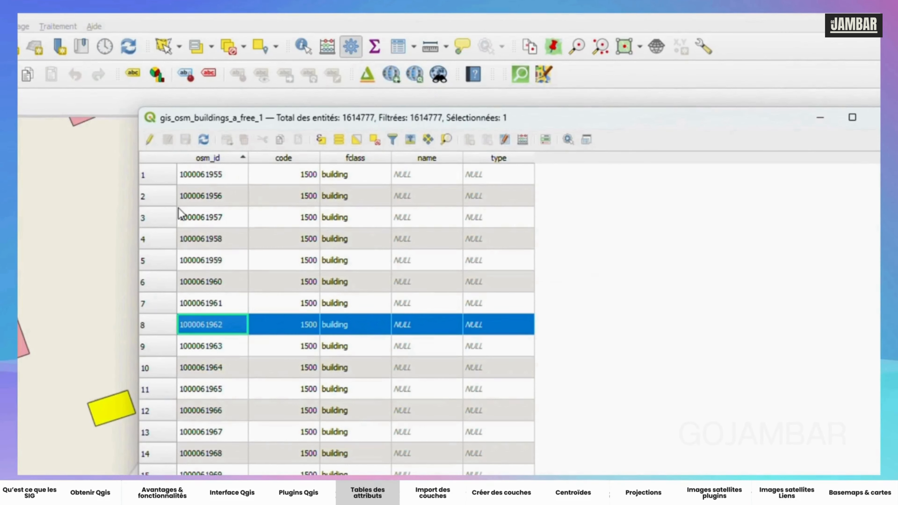
Turn on edit mode for the buildings layer, inspect the selected building's vertices on the map, and turn edit mode off again
click(151, 139)
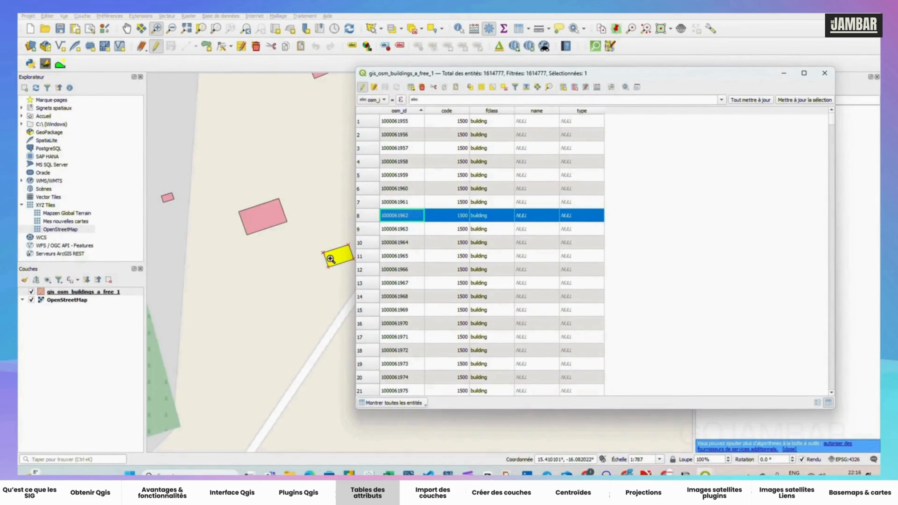
click(350, 259)
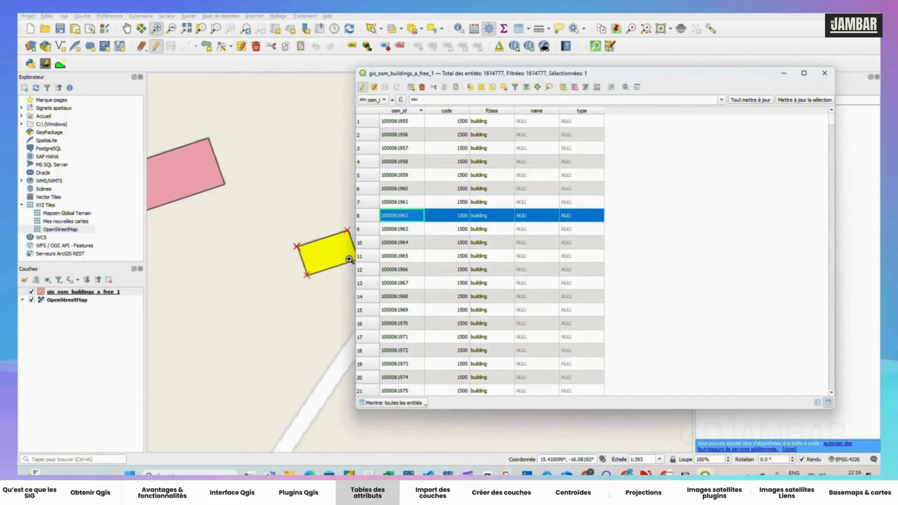
click(345, 257)
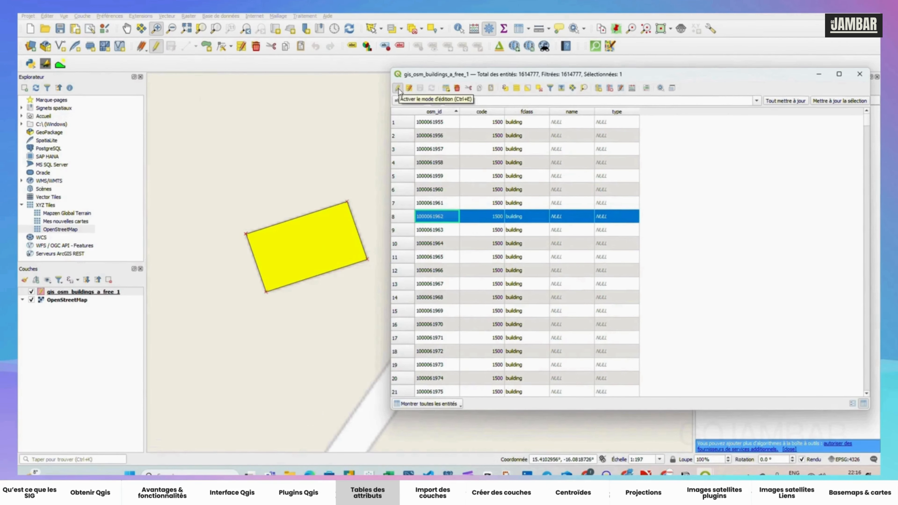
click(398, 87)
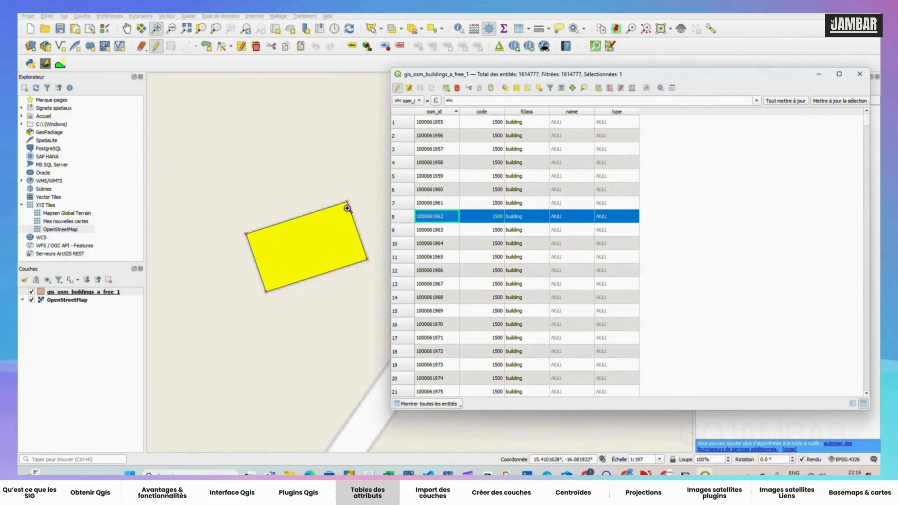
scroll(352, 203, up, 2)
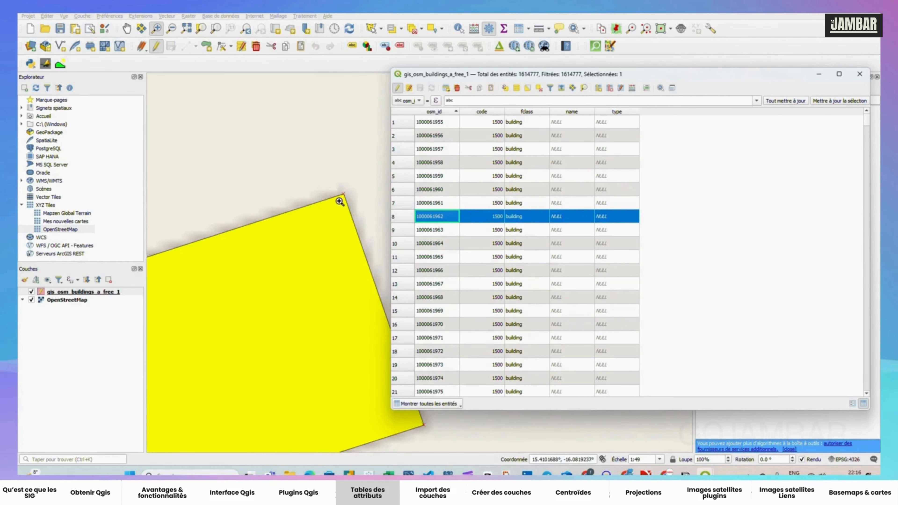
scroll(340, 204, down, 2)
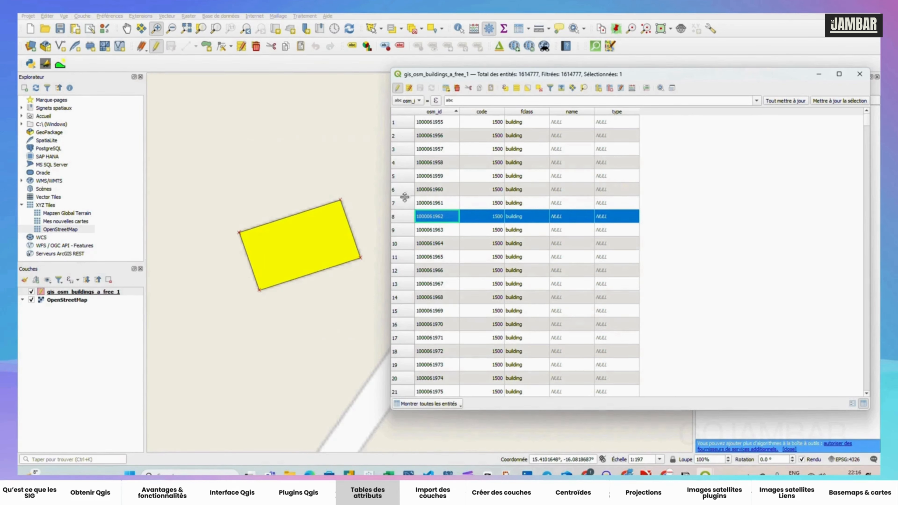
click(398, 88)
click(401, 90)
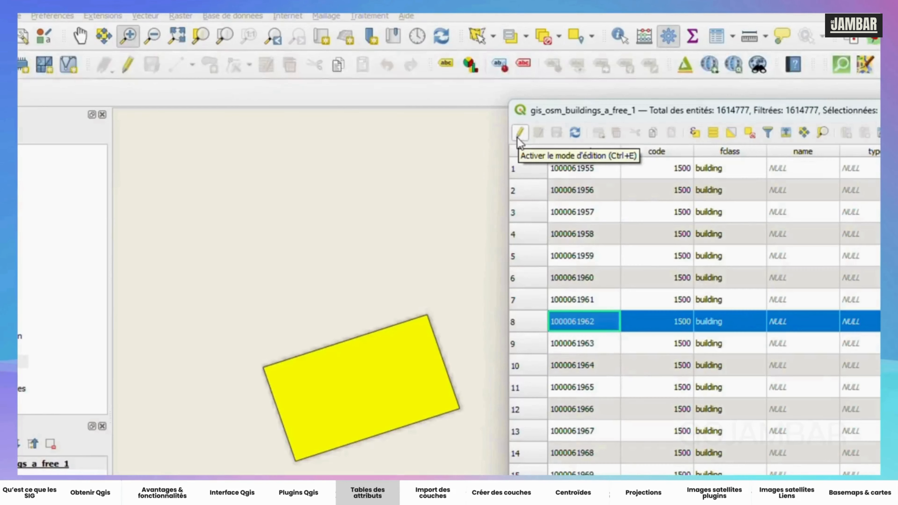
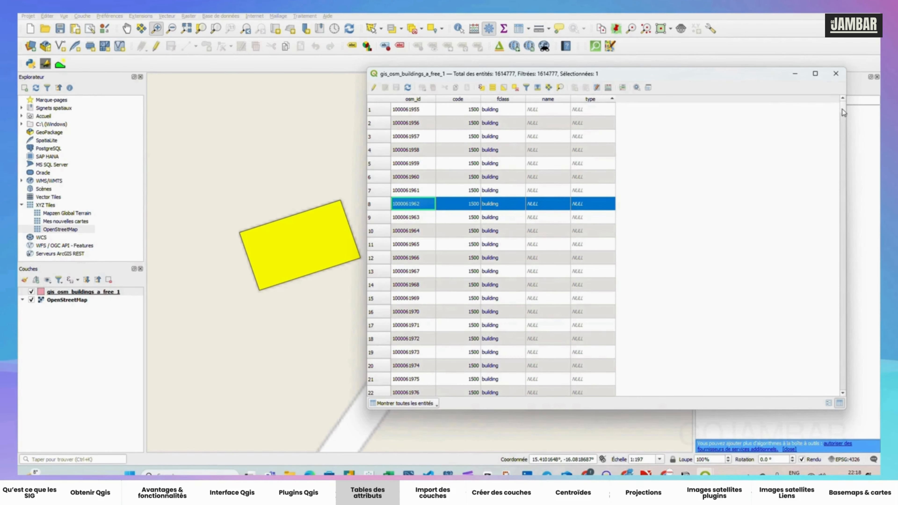
Look through the type values further down the buildings attribute table and clear the row selection
drag(842, 109, 841, 309)
scroll(606, 196, up, 20)
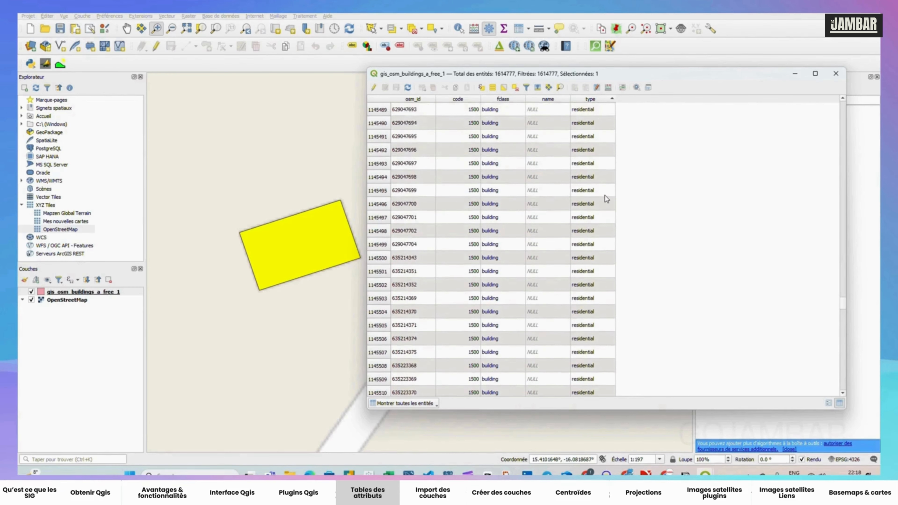
drag(845, 303, 842, 294)
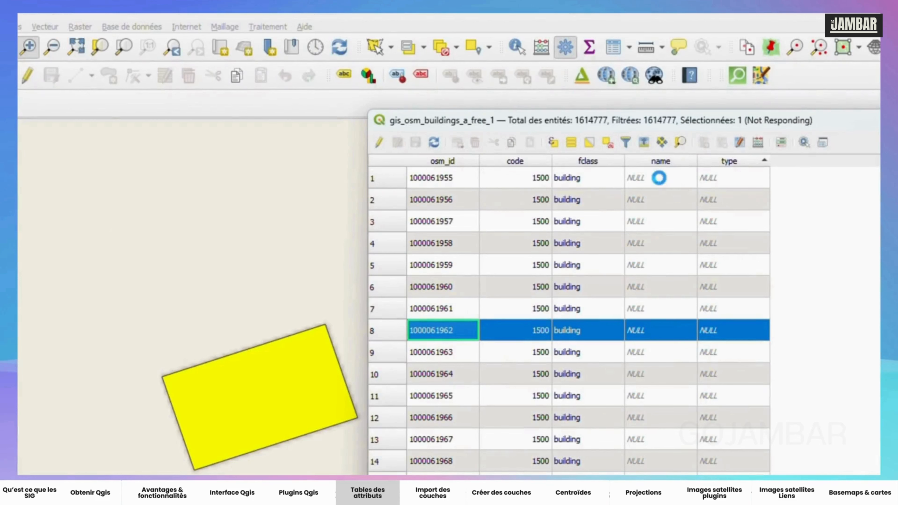
click(607, 143)
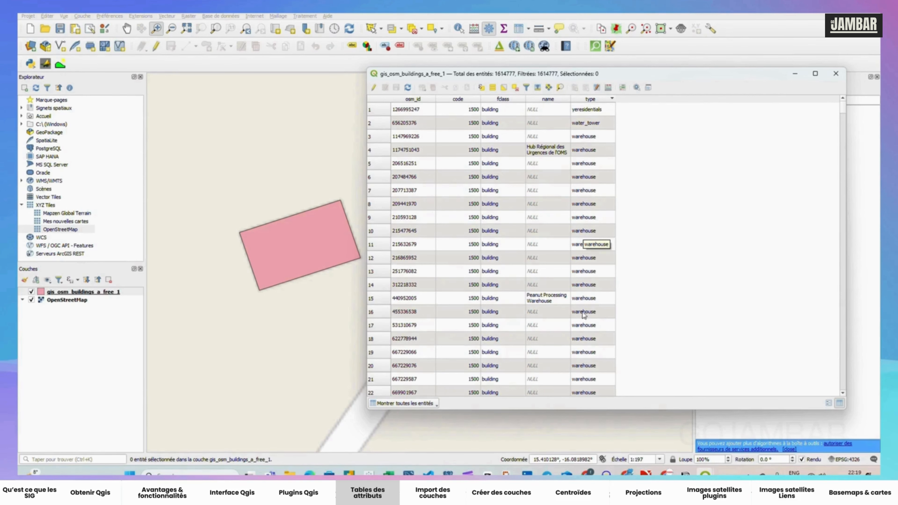
Examine the building types listed in the attribute table in descending order of the type column
scroll(583, 314, down, 15)
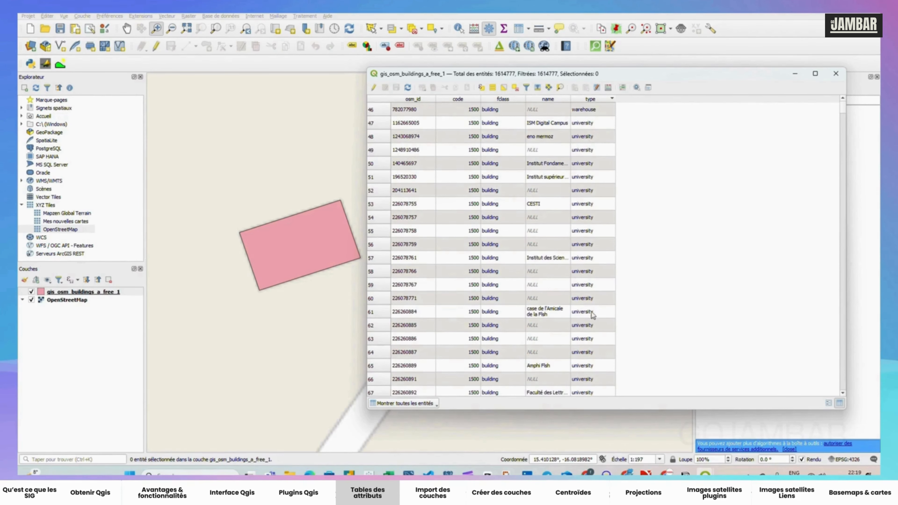
scroll(583, 370, down, 2)
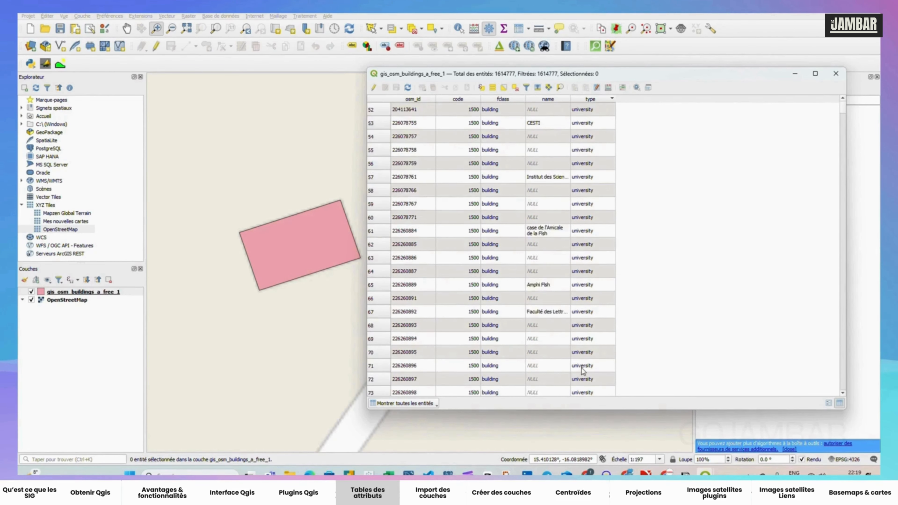
scroll(583, 369, down, 5)
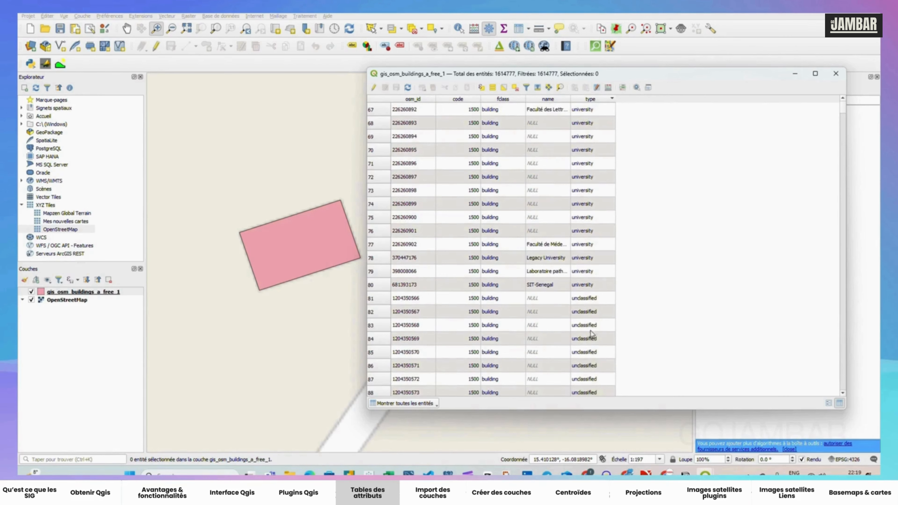
scroll(590, 333, down, 13)
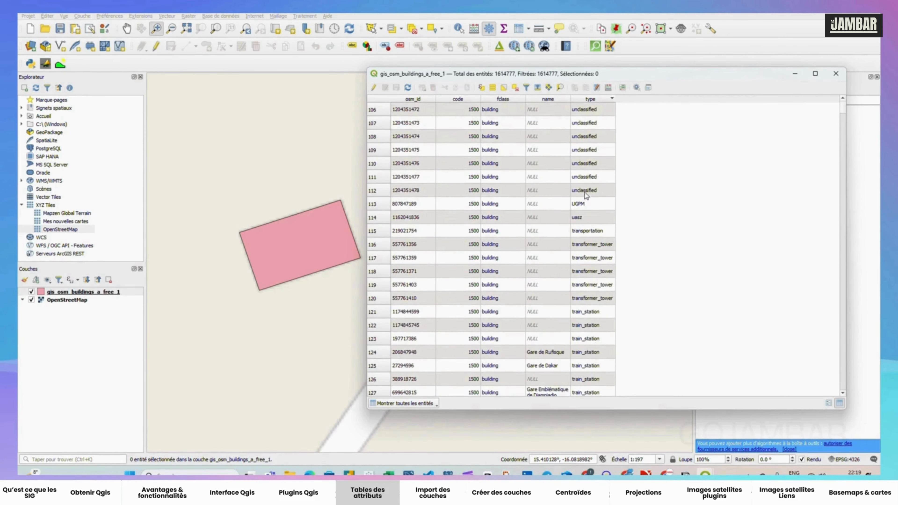
scroll(585, 195, down, 1)
scroll(593, 267, down, 1)
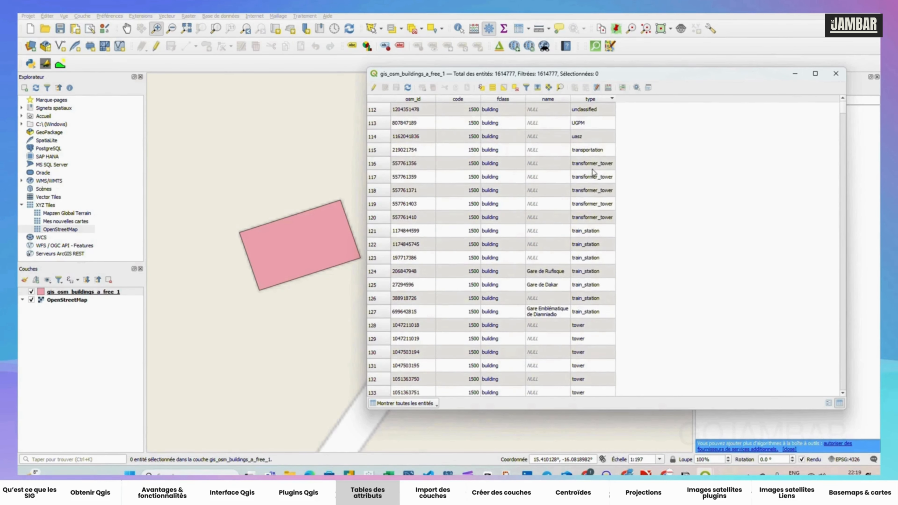
scroll(594, 212, down, 6)
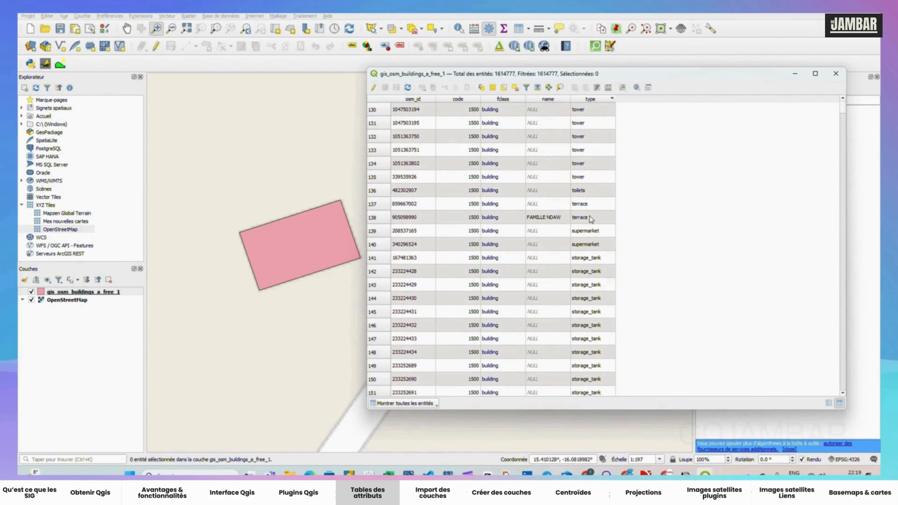
scroll(590, 230, down, 20)
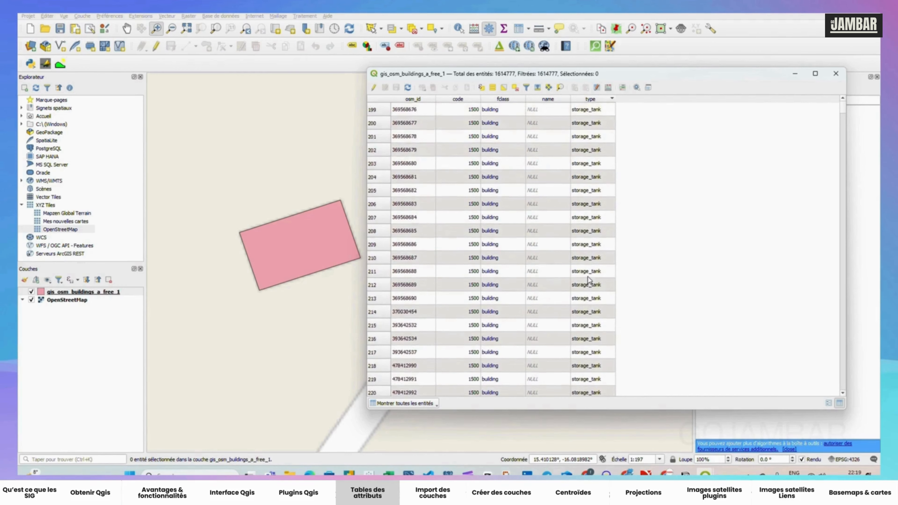
scroll(588, 281, down, 20)
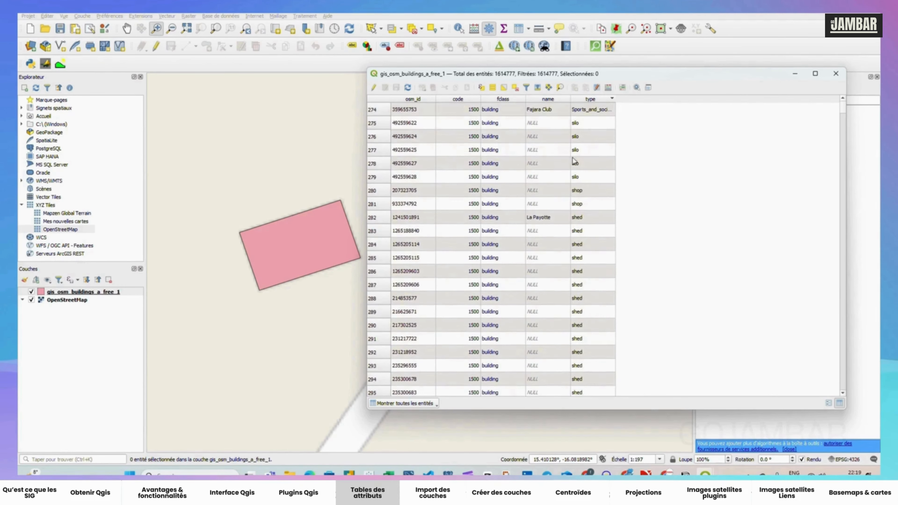
scroll(575, 161, down, 20)
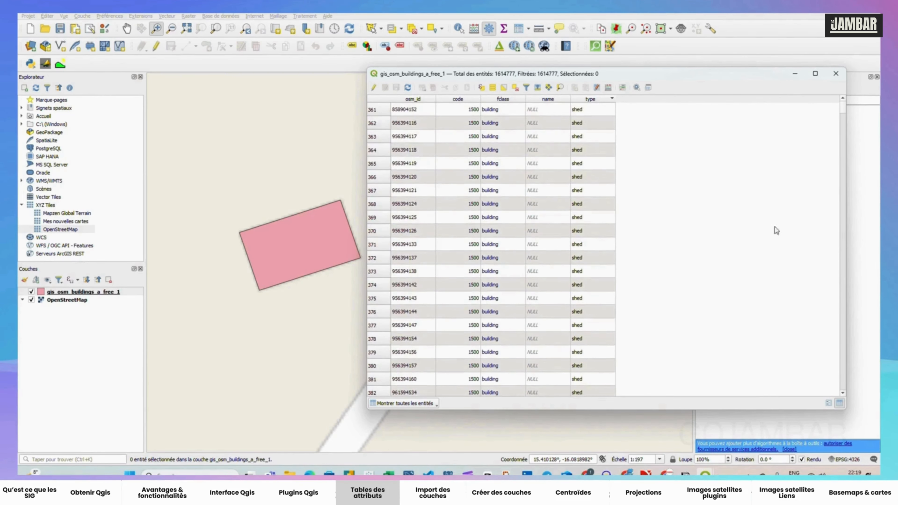
scroll(760, 192, up, 20)
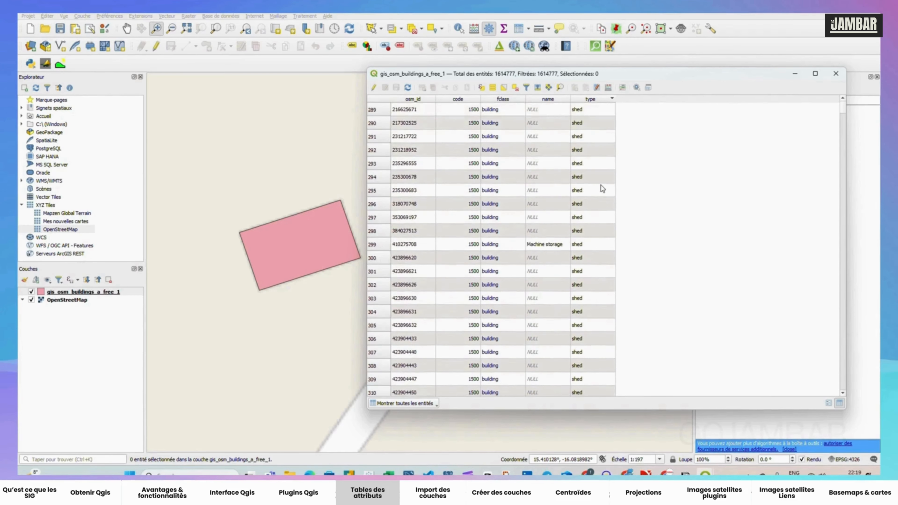
scroll(601, 184, up, 15)
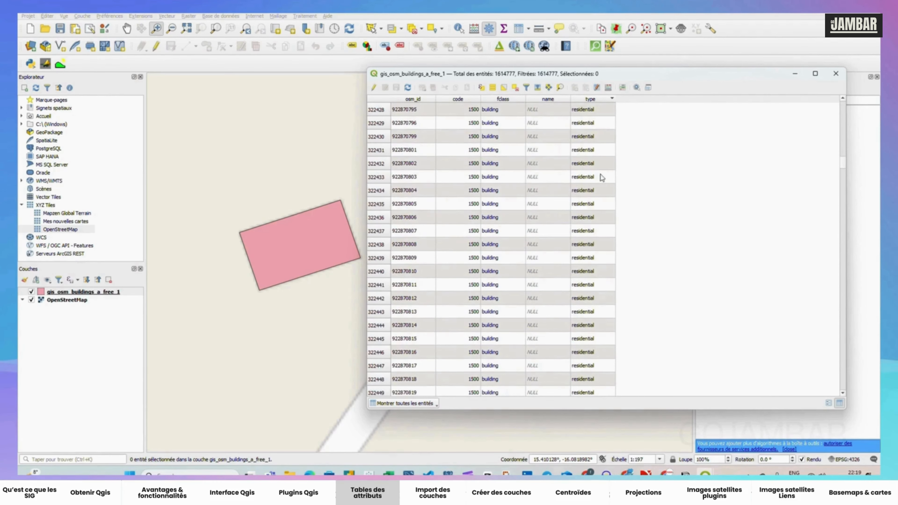
drag(845, 167, 837, 123)
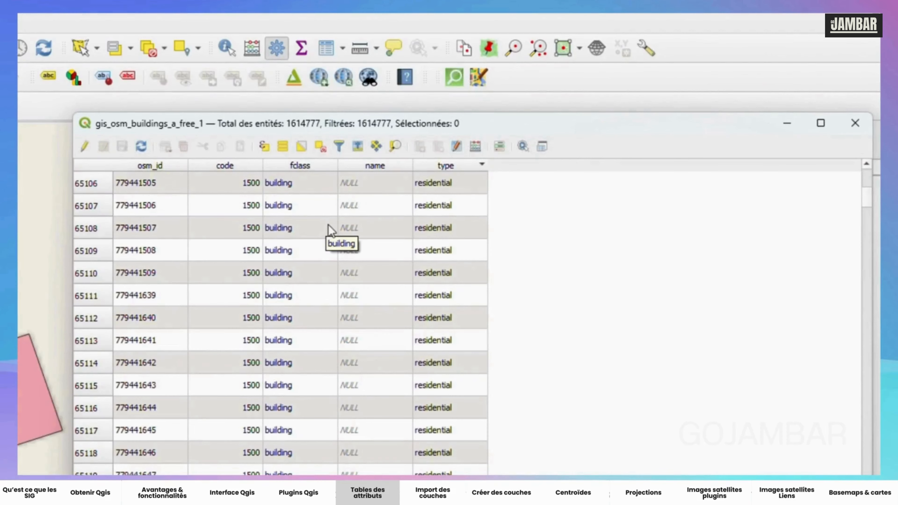
Filter the buildings attribute table to features whose name contains "ecole" and select all the filtered rows in table view
click(340, 147)
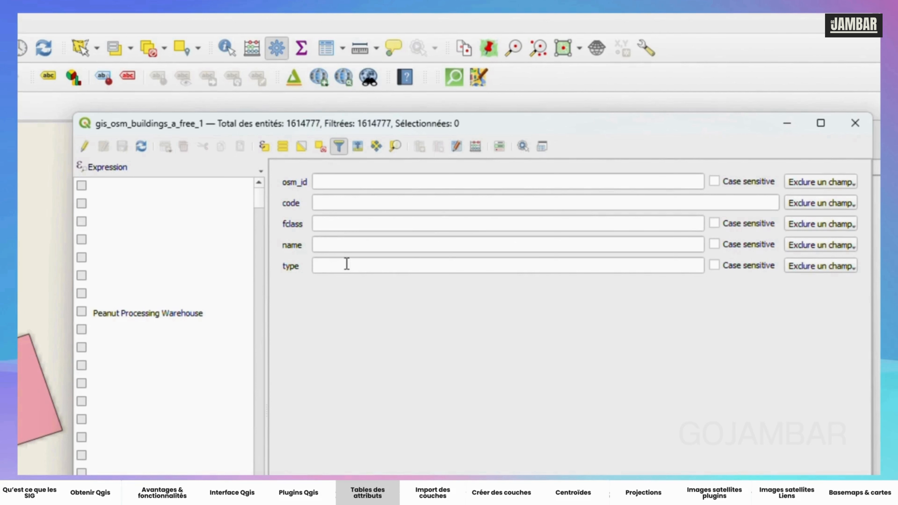
click(353, 251)
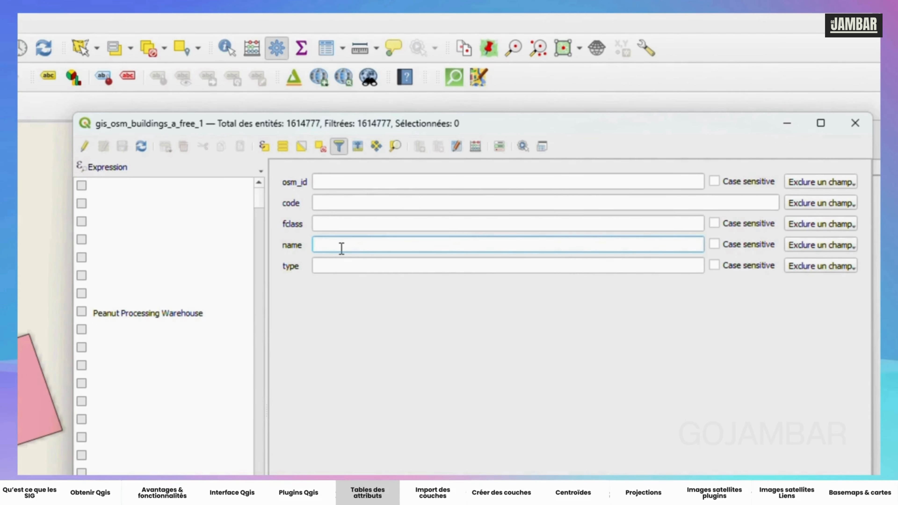
text(ecole)
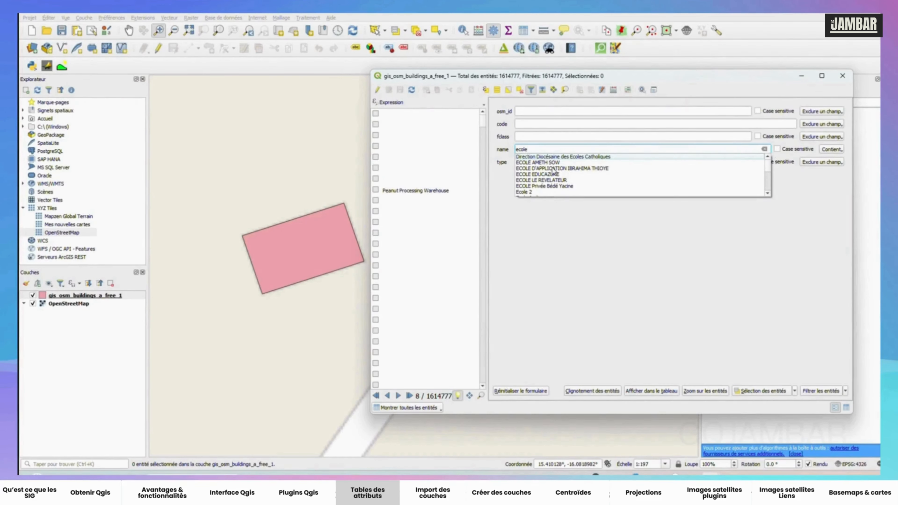
scroll(554, 174, down, 5)
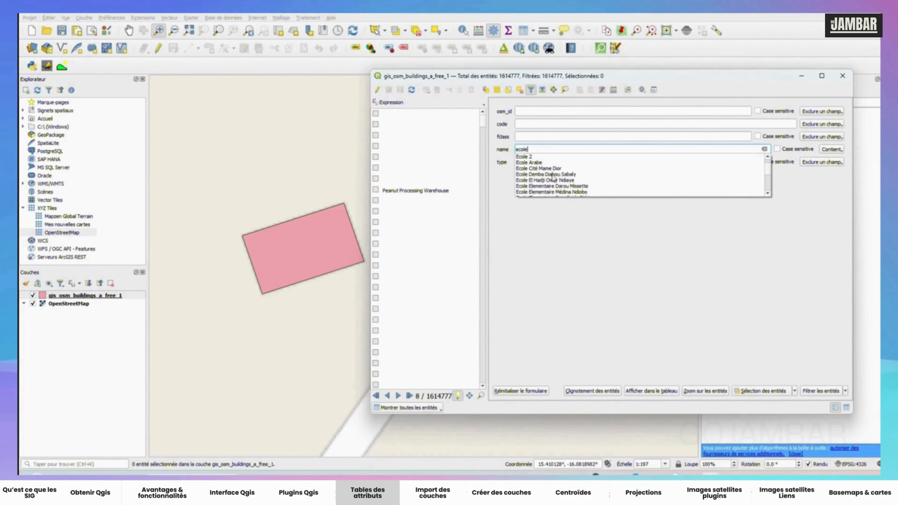
scroll(553, 179, down, 5)
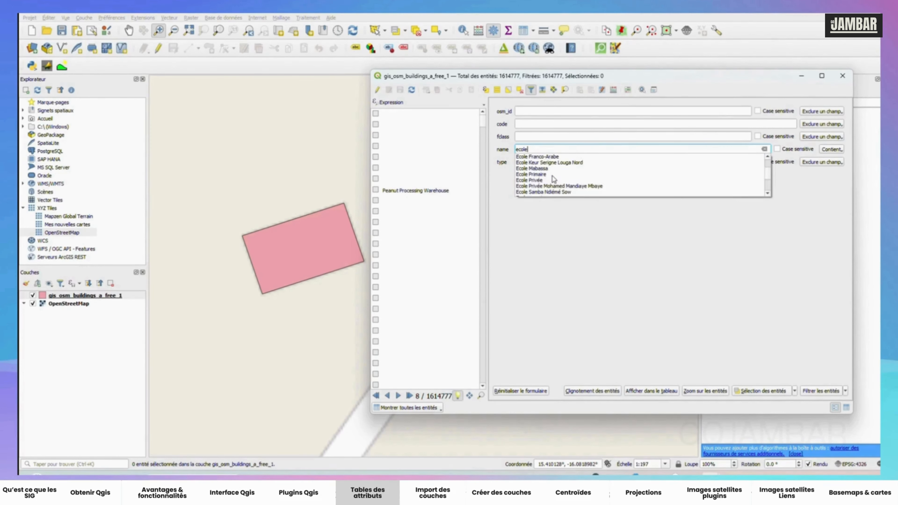
scroll(554, 181, down, 3)
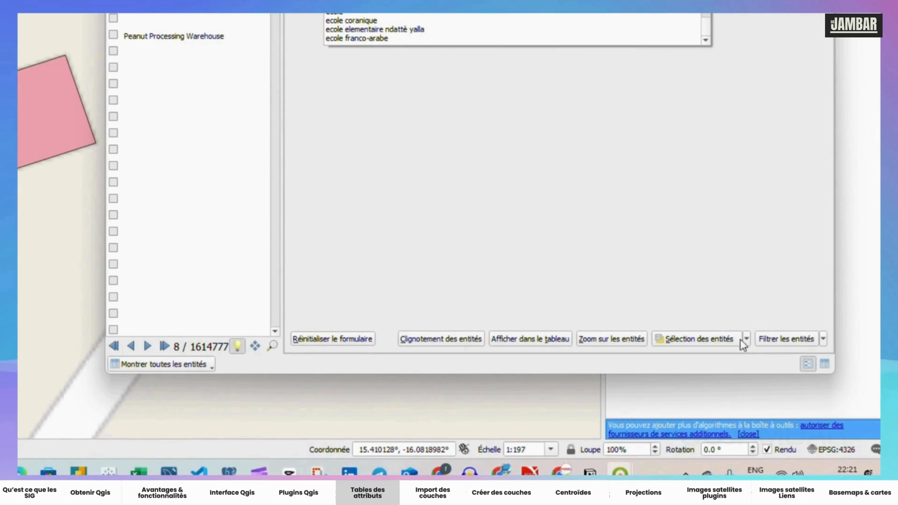
click(777, 339)
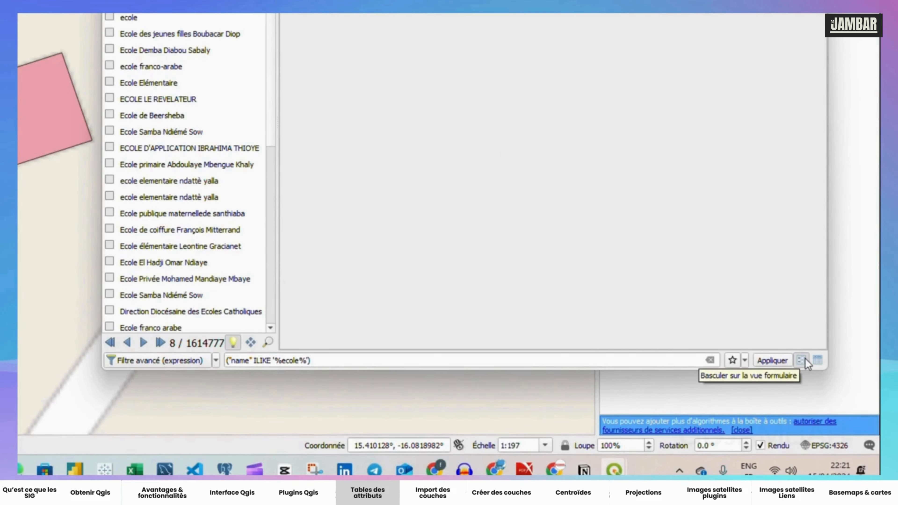
click(818, 360)
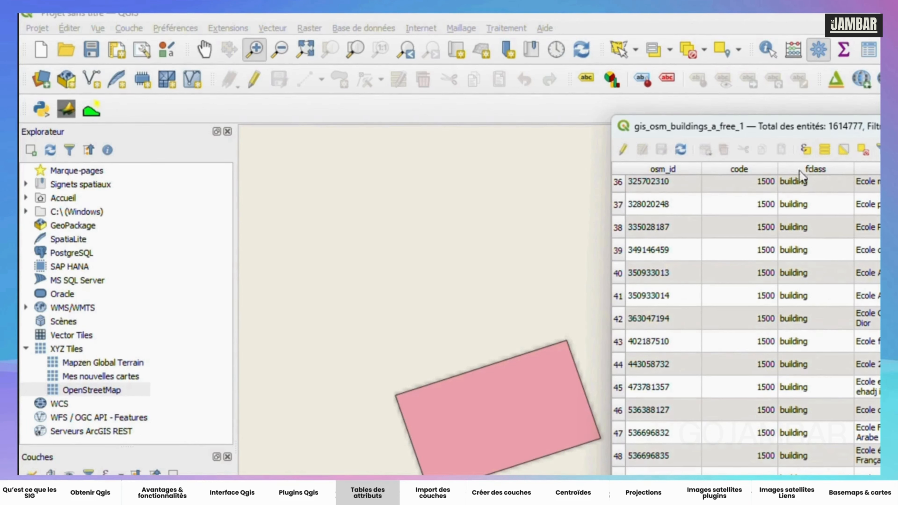
click(618, 171)
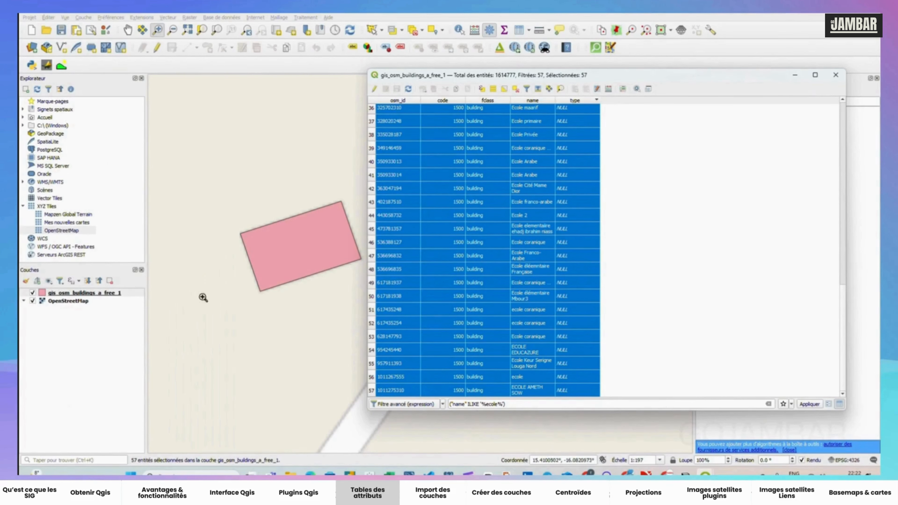
Export only the selected building features as an ESRI Shapefile named Ecole in the Downloads\GIS folder, adding it to the map
click(102, 293)
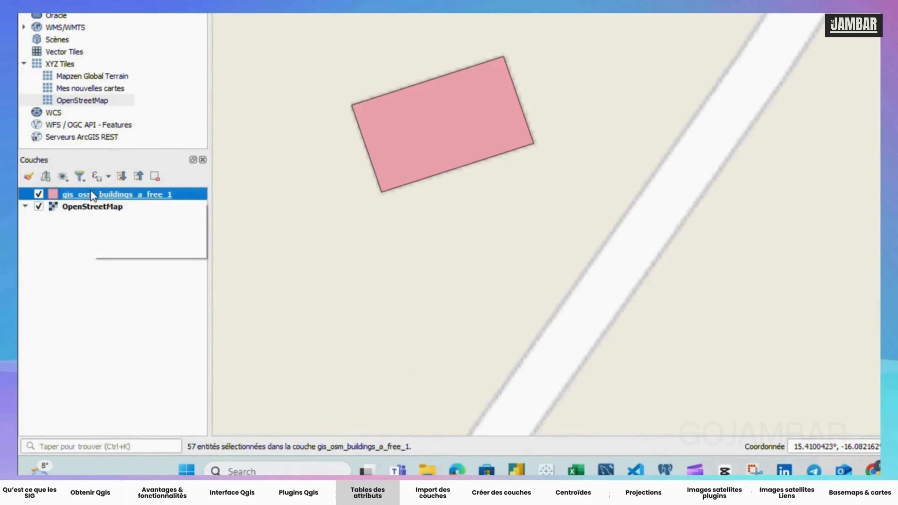
right_click(90, 191)
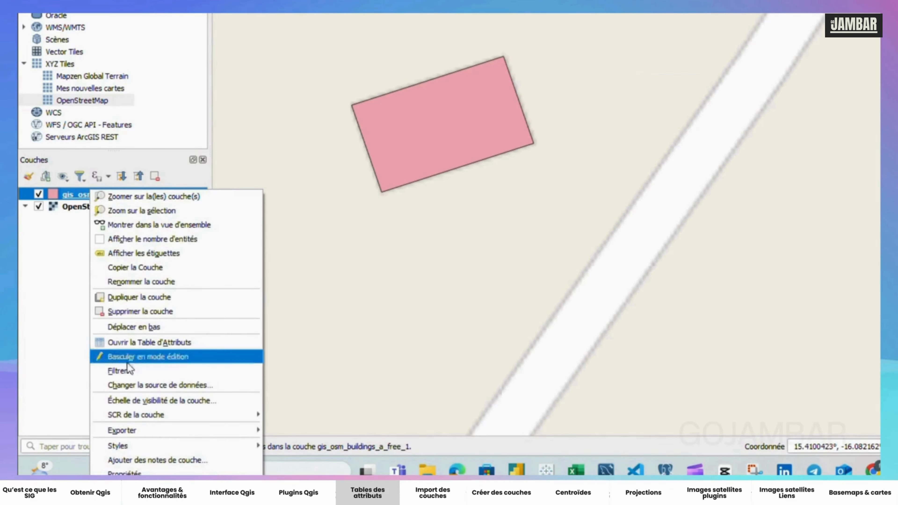
mouse_move(144, 430)
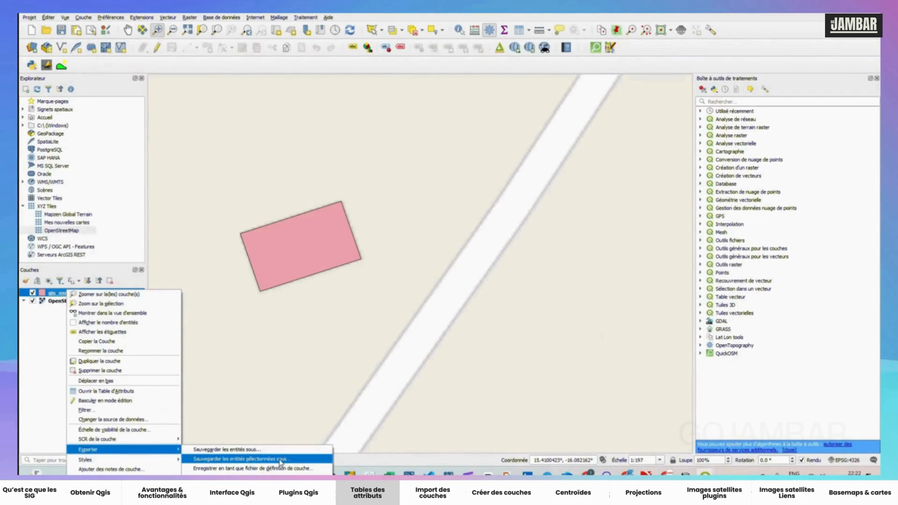
click(423, 446)
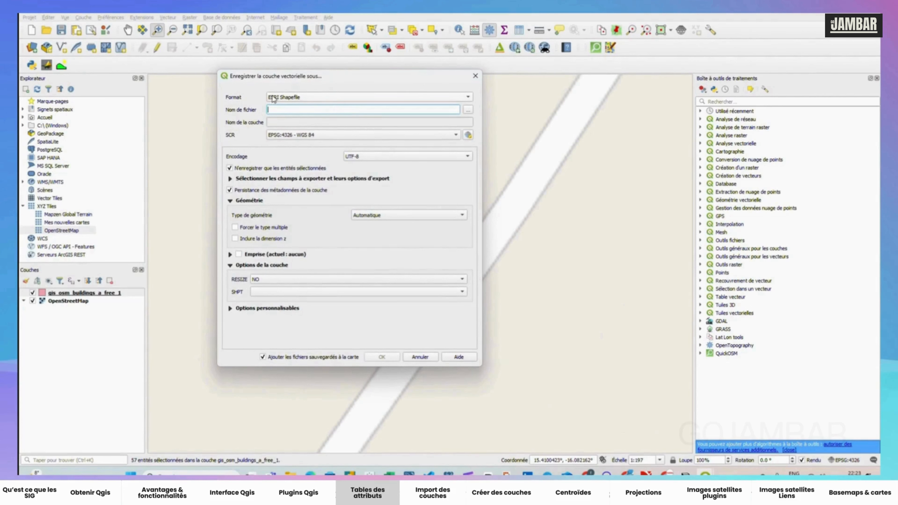
click(280, 99)
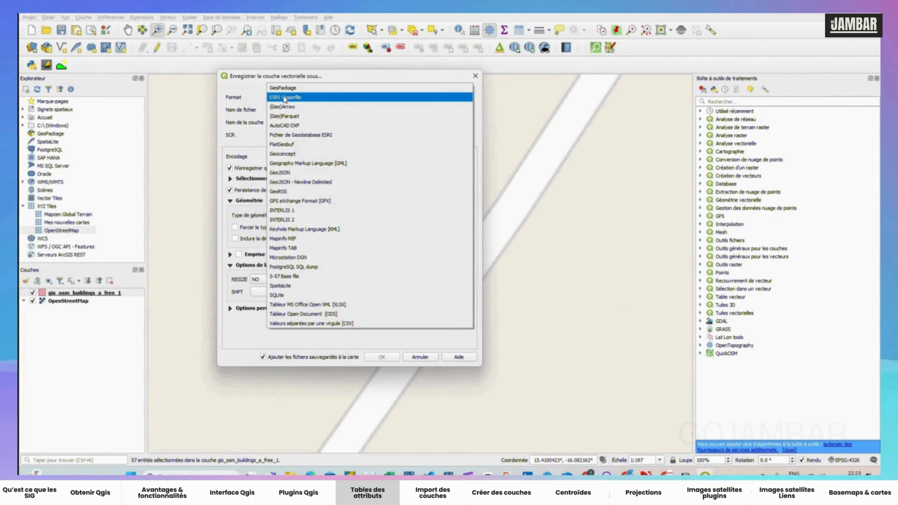
click(274, 97)
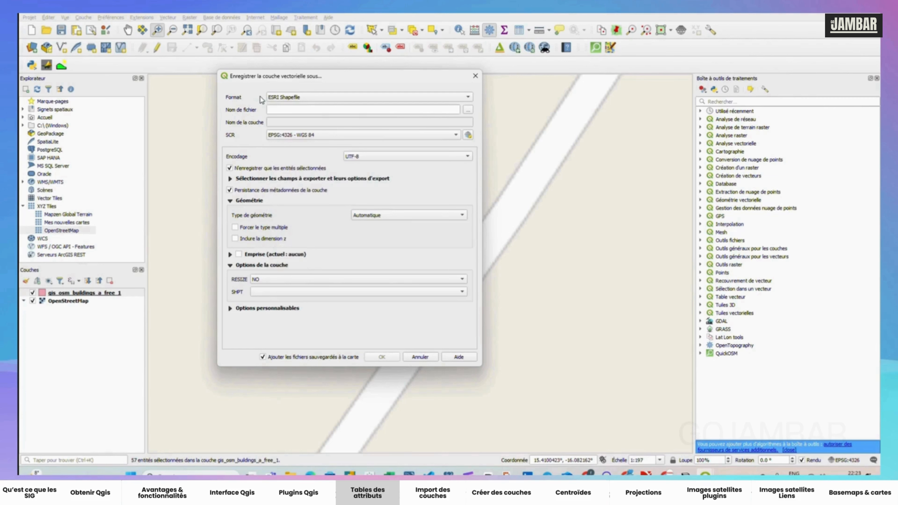
click(468, 110)
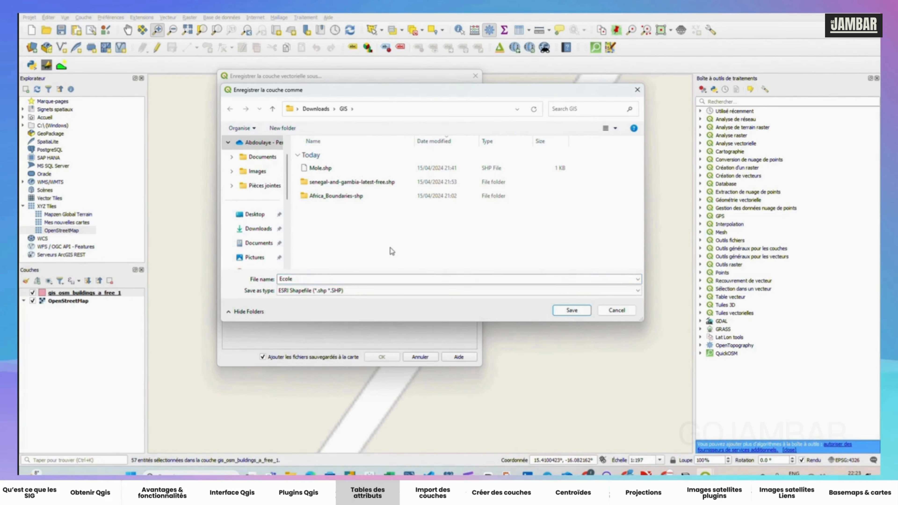
click(566, 311)
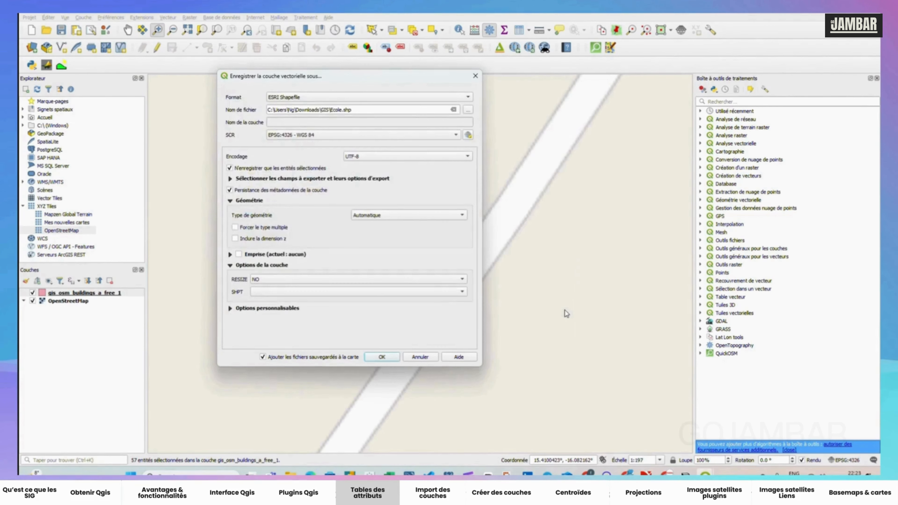
click(379, 358)
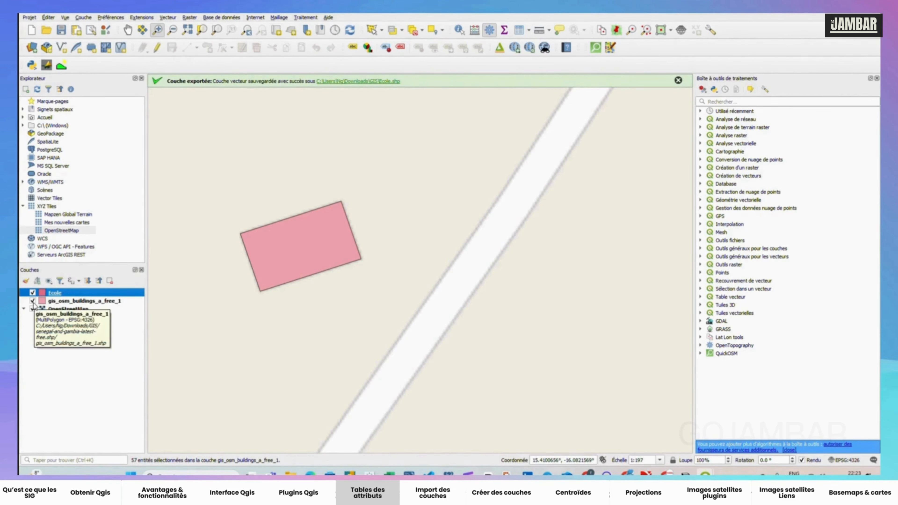
Hide the gis_osm_buildings_a_free_1 layer and zoom the map to the Ecole layer
click(32, 301)
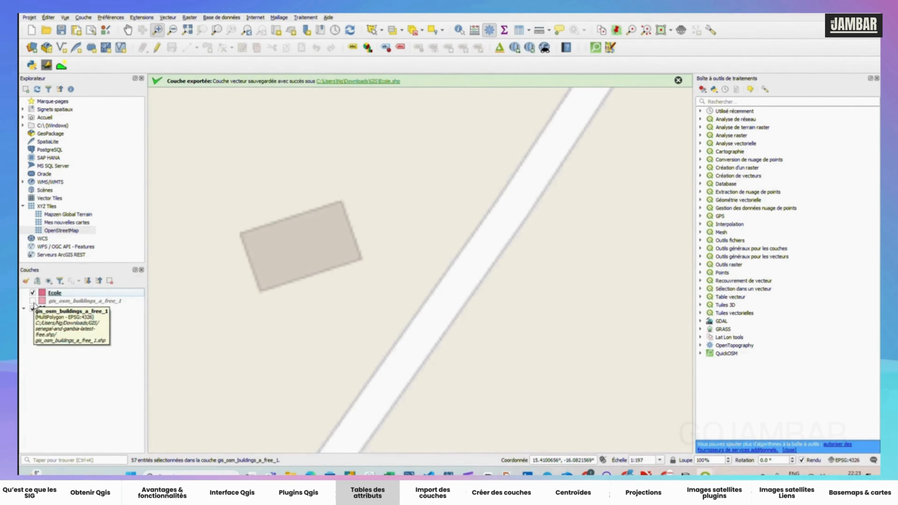
click(32, 300)
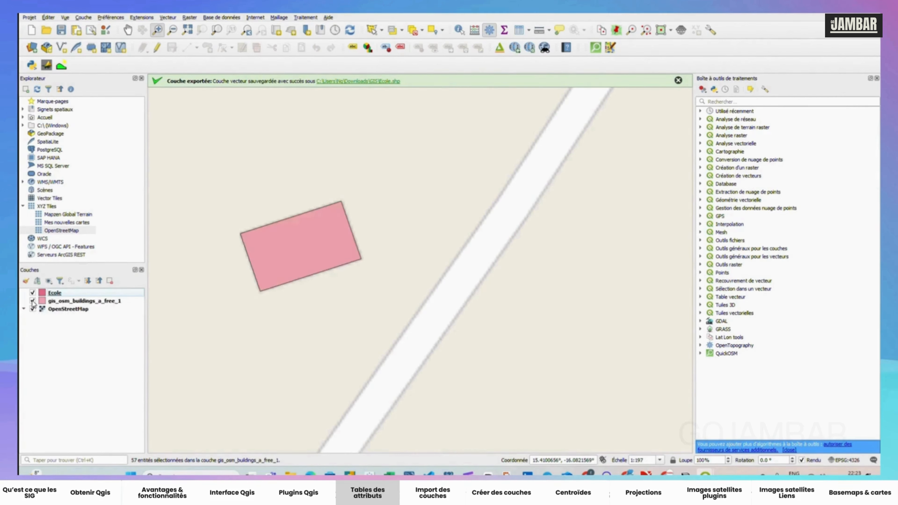
click(33, 301)
click(47, 293)
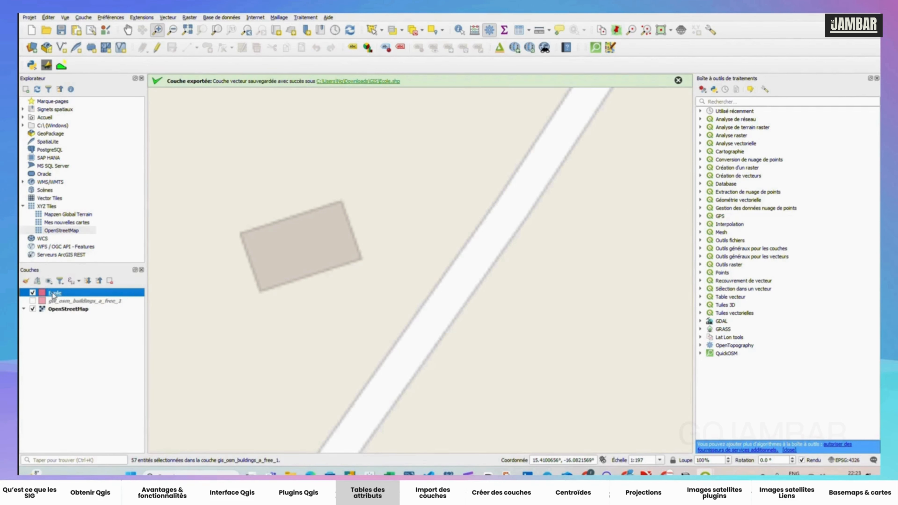
right_click(53, 294)
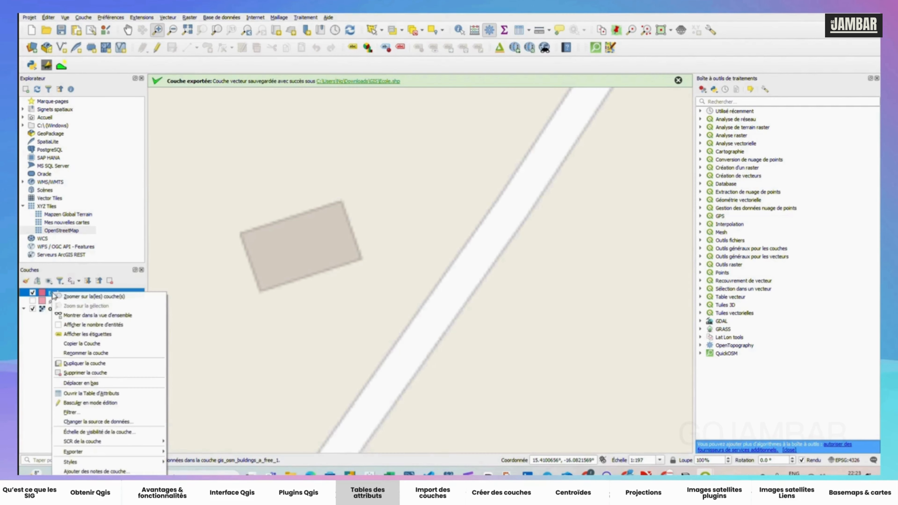
click(80, 296)
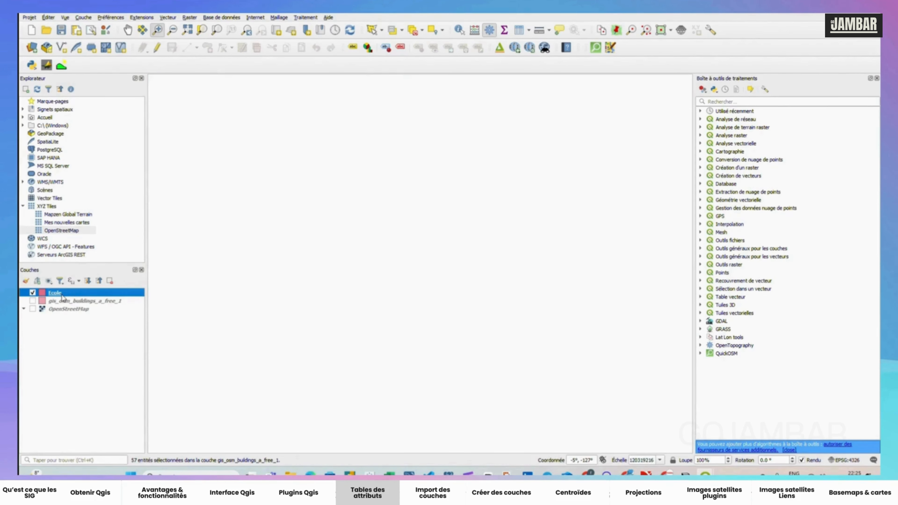
Open the Ecole layer's attribute table, look through all its records, and close the table
right_click(57, 298)
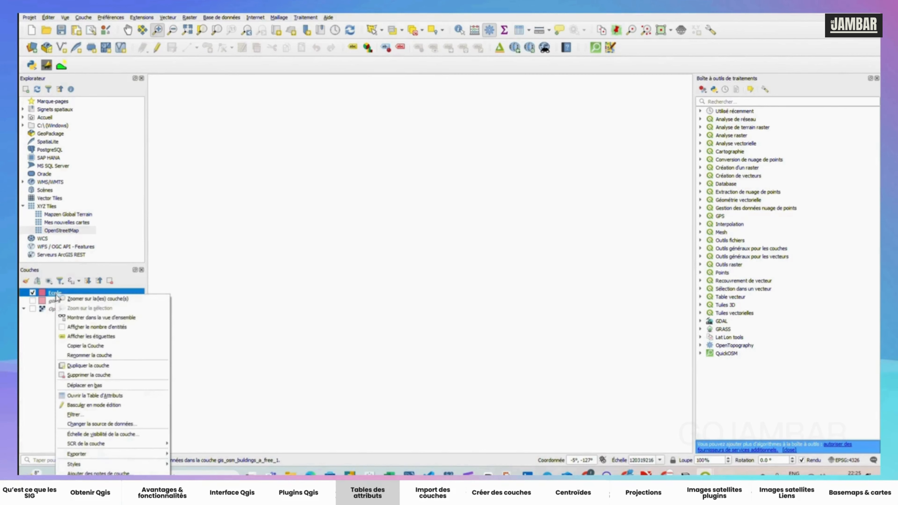
click(82, 396)
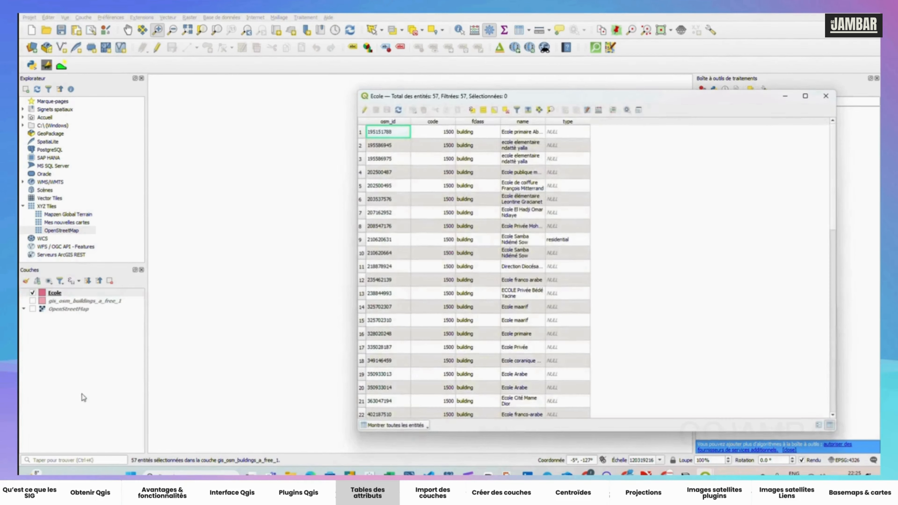
drag(412, 99, 260, 86)
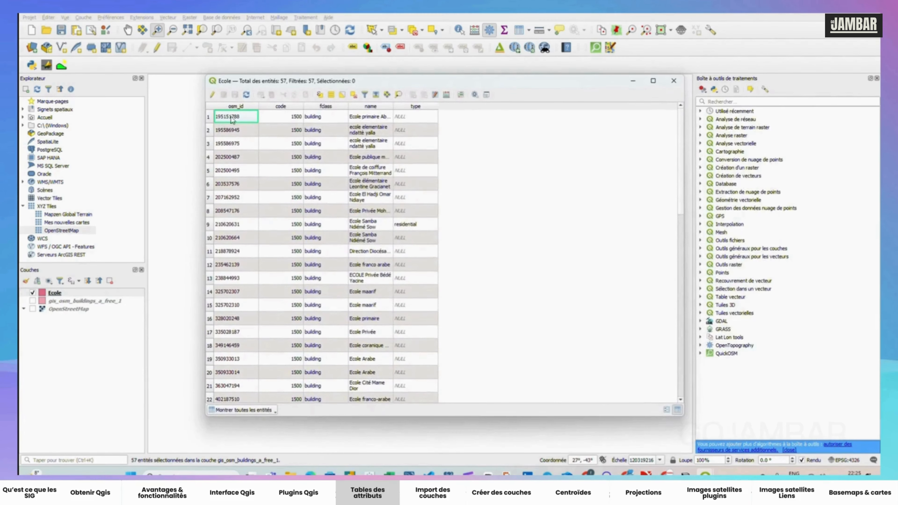
scroll(343, 177, down, 3)
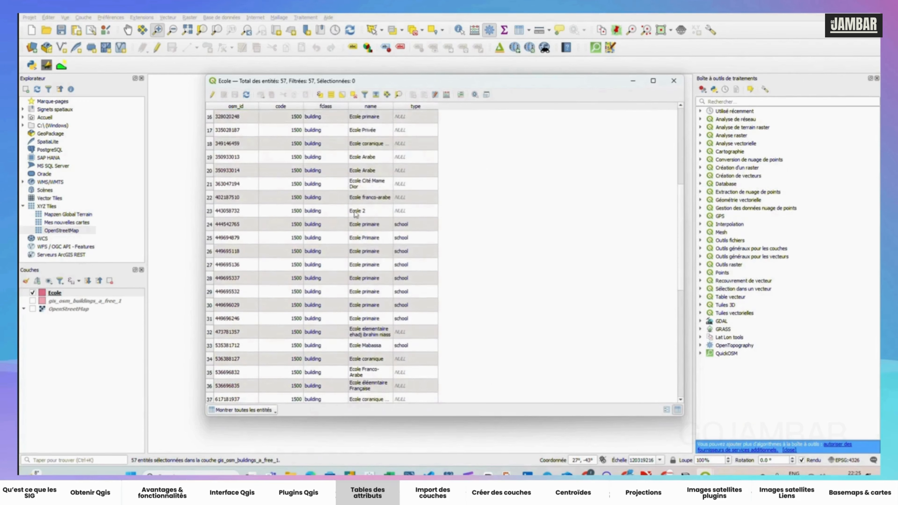
scroll(354, 213, down, 9)
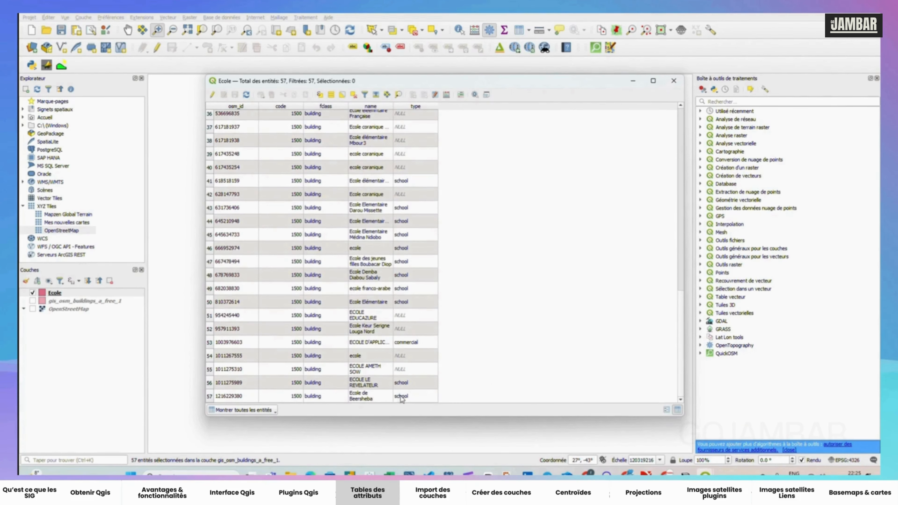
scroll(367, 325, up, 9)
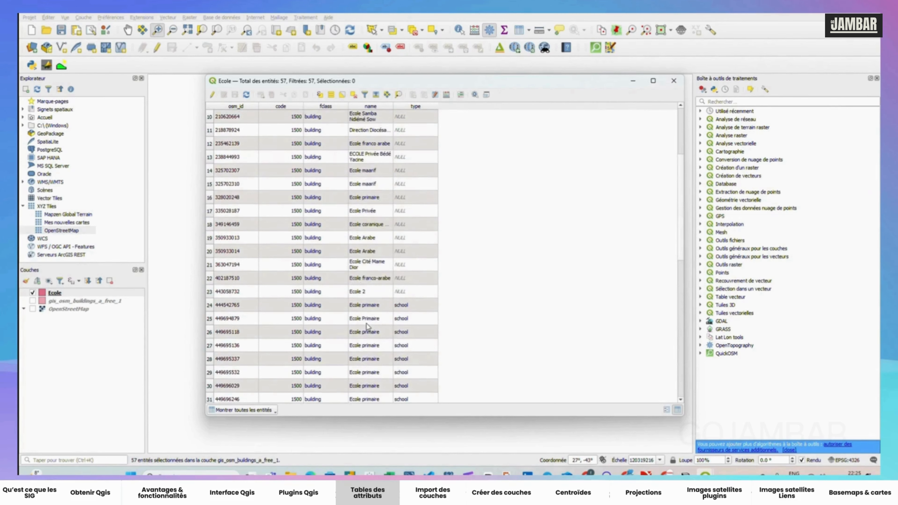
scroll(366, 323, up, 3)
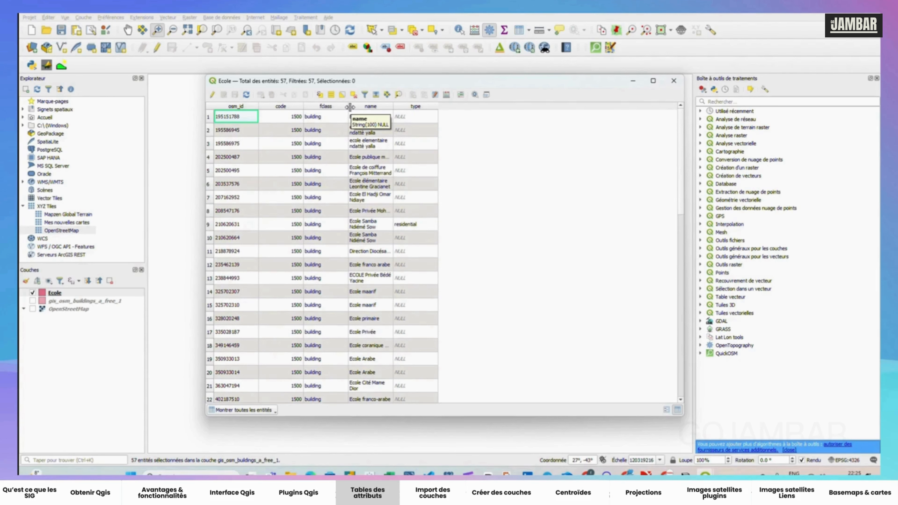
click(674, 81)
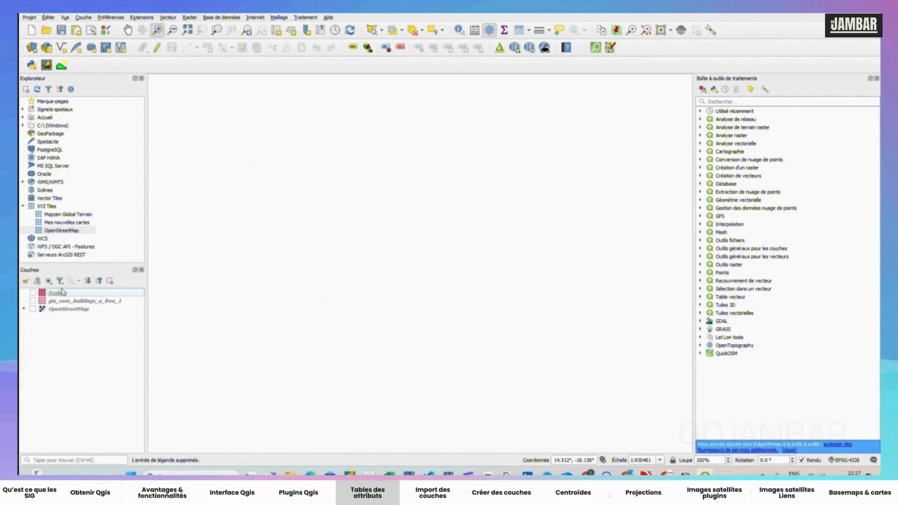
Make the Ecole layer visible and examine its school polygons up close on the map
click(32, 292)
drag(263, 209, 437, 303)
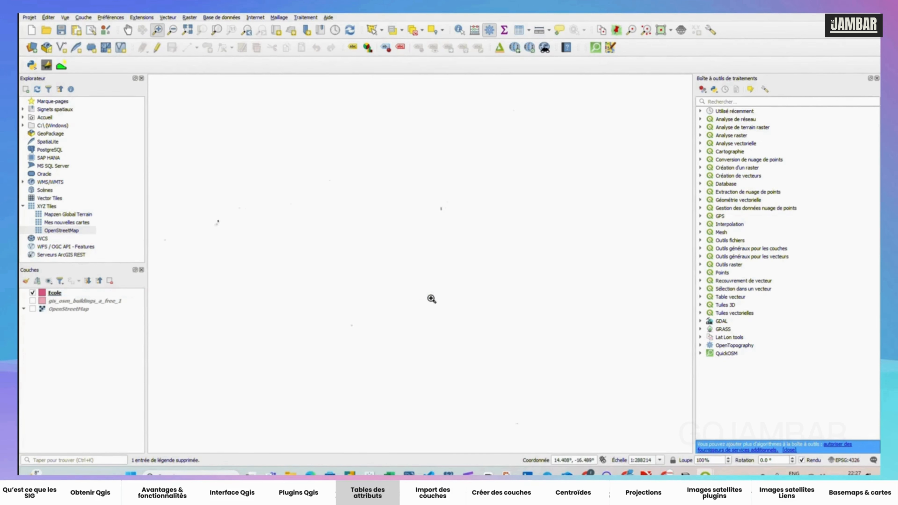
drag(171, 200, 311, 264)
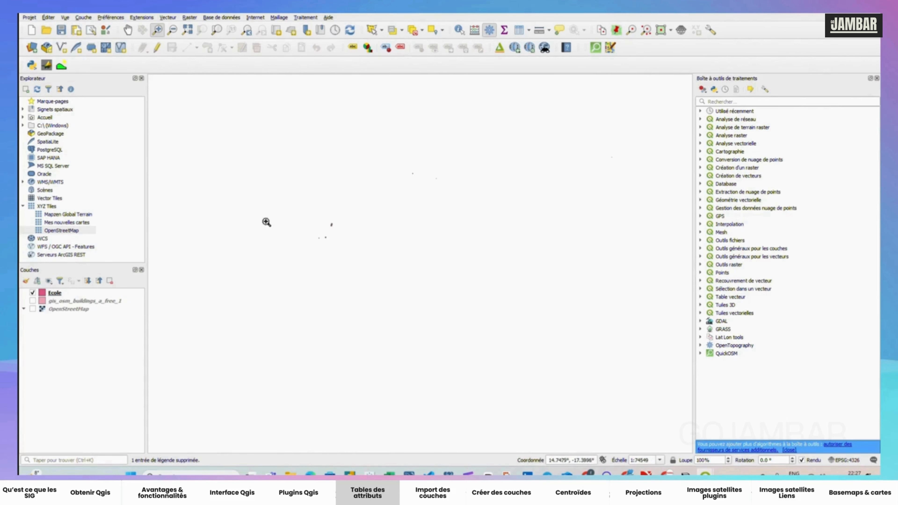
drag(296, 194, 346, 266)
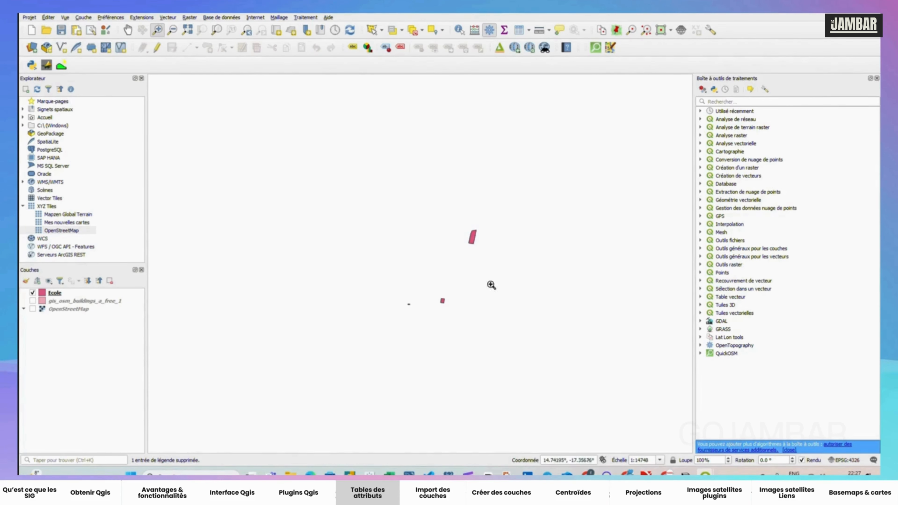
scroll(442, 290, down, 5)
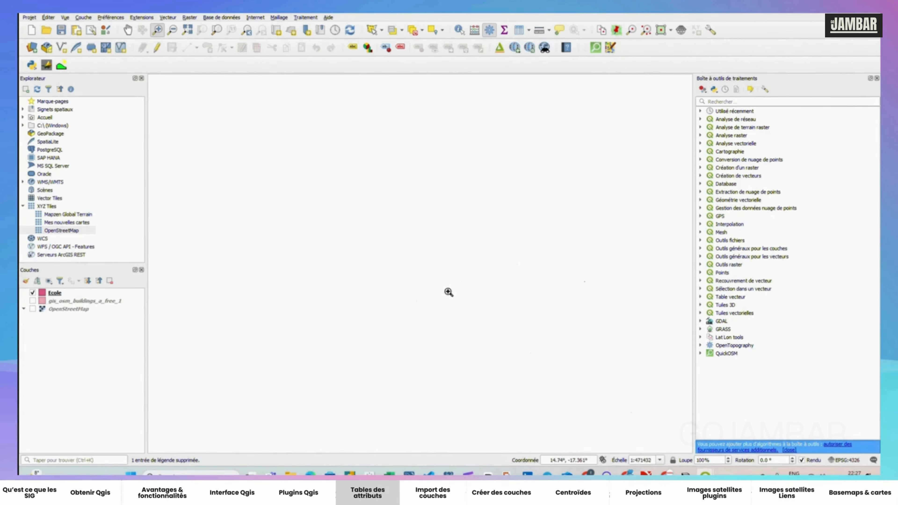
Show the OpenStreetMap basemap beneath the Ecole layer and zoom the map to the Ecole layer's extent
scroll(449, 292, down, 3)
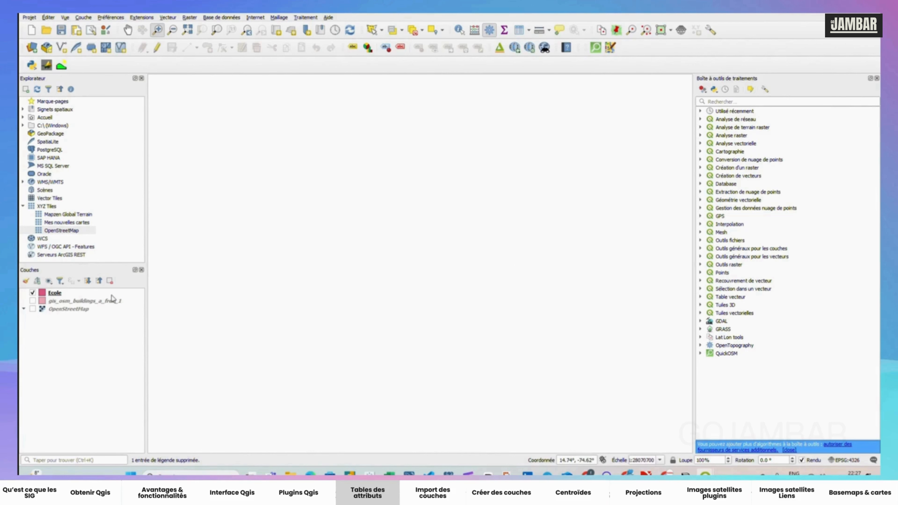
click(33, 309)
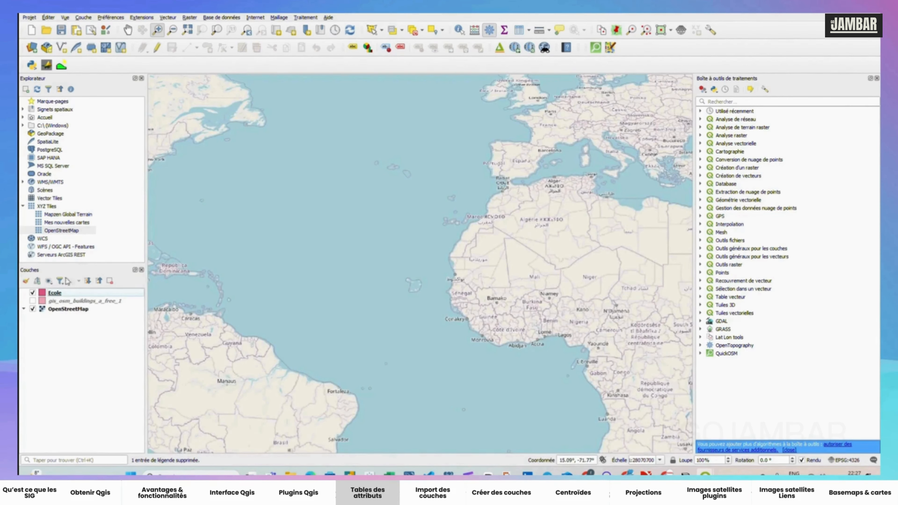
click(53, 294)
right_click(53, 294)
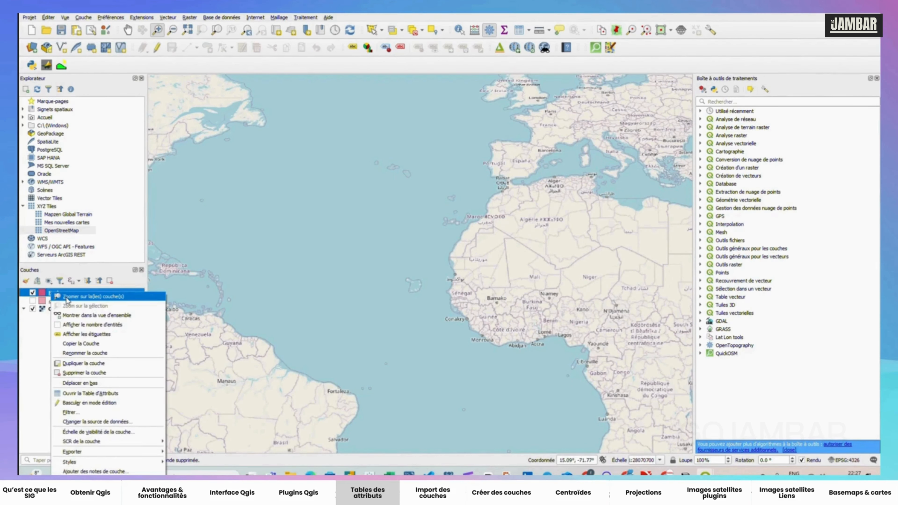
click(67, 297)
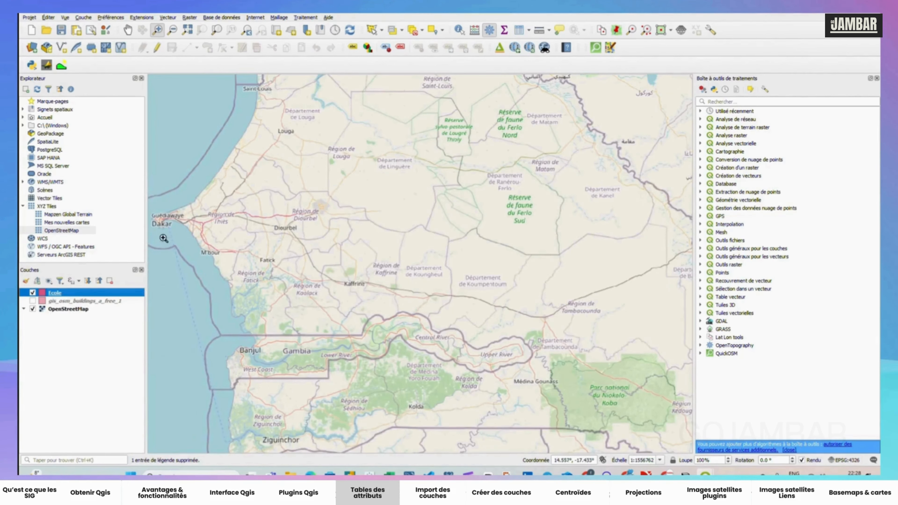
Inspect the Dakar area on the basemap, hide the OpenStreetMap layer, and examine the Ecole polygons up close
drag(152, 208, 192, 243)
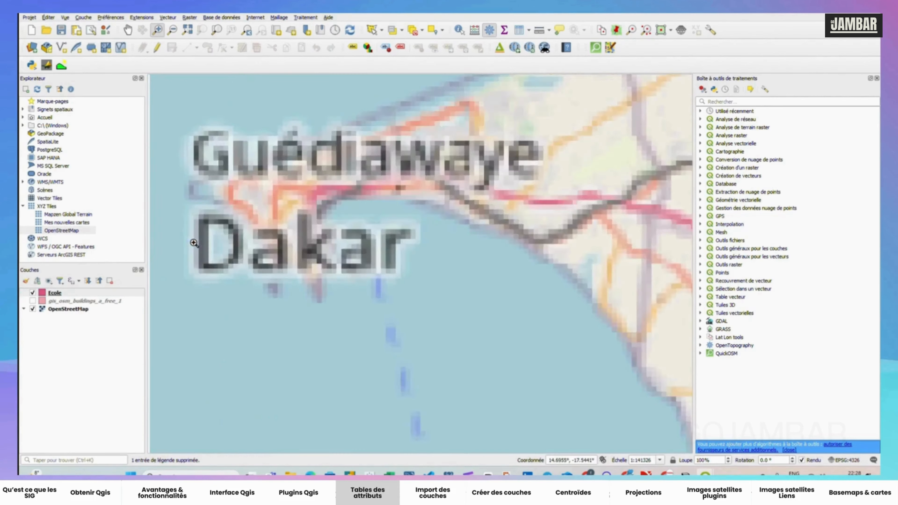
drag(211, 140, 552, 301)
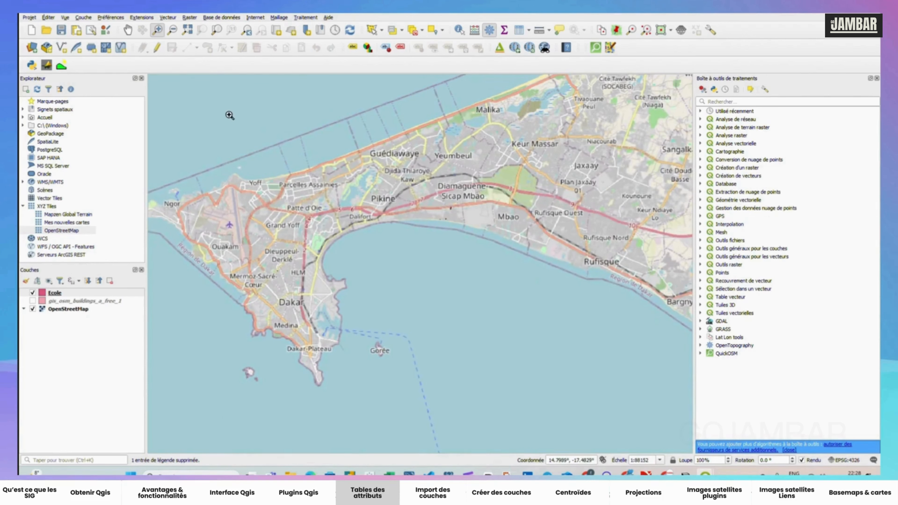
drag(207, 109, 673, 288)
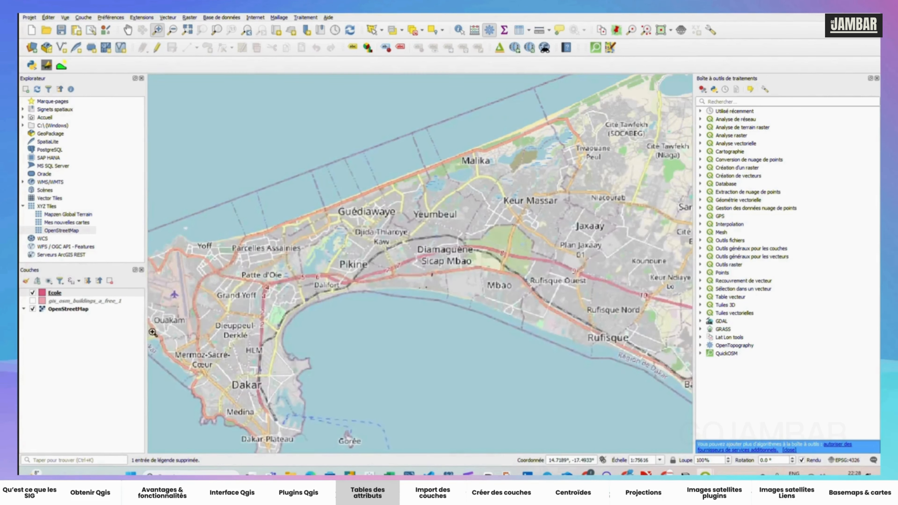
click(32, 309)
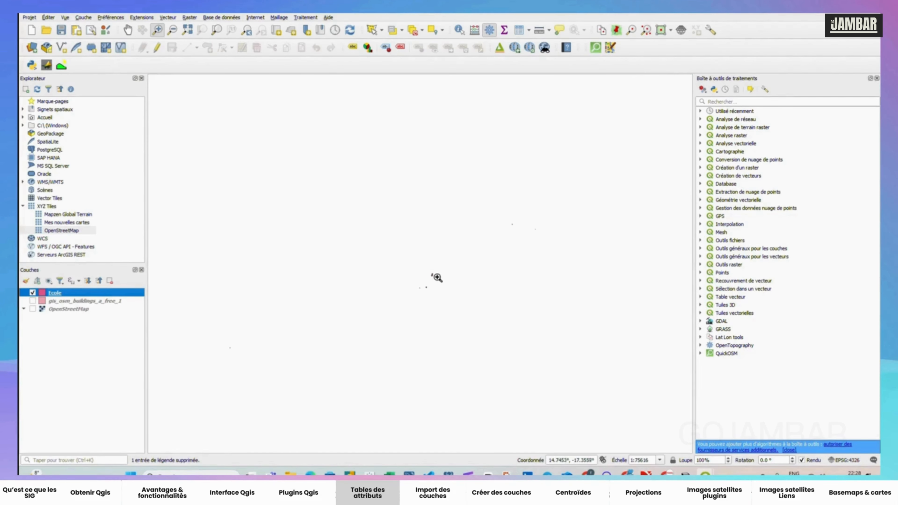
drag(402, 251, 458, 322)
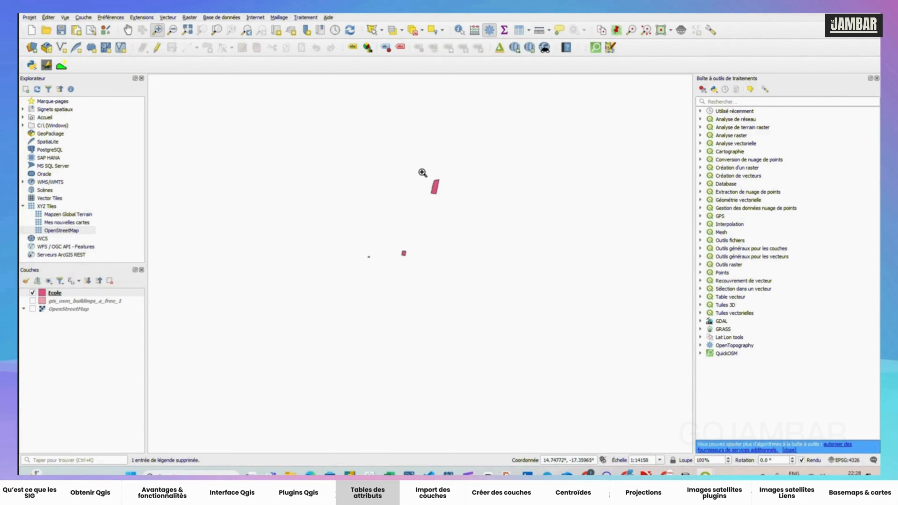
Open the Ecole layer's attribute table again and look through its school records
click(64, 294)
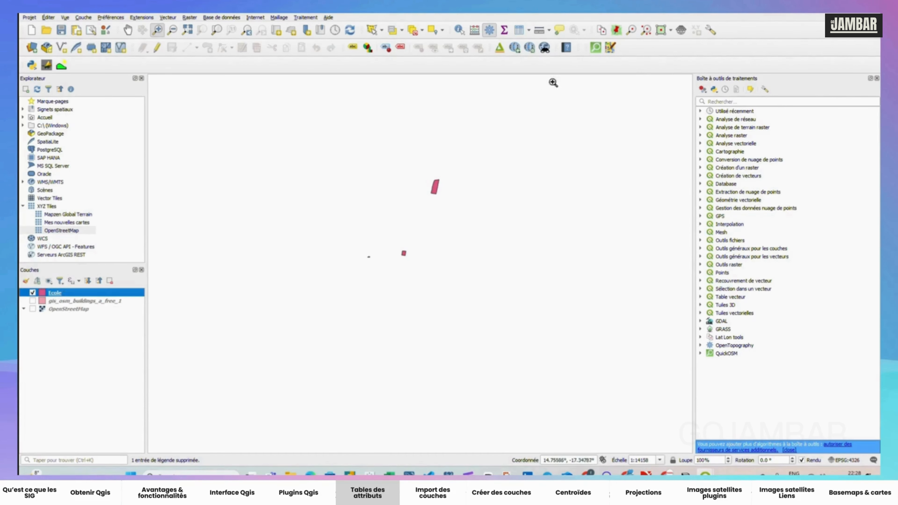
click(519, 31)
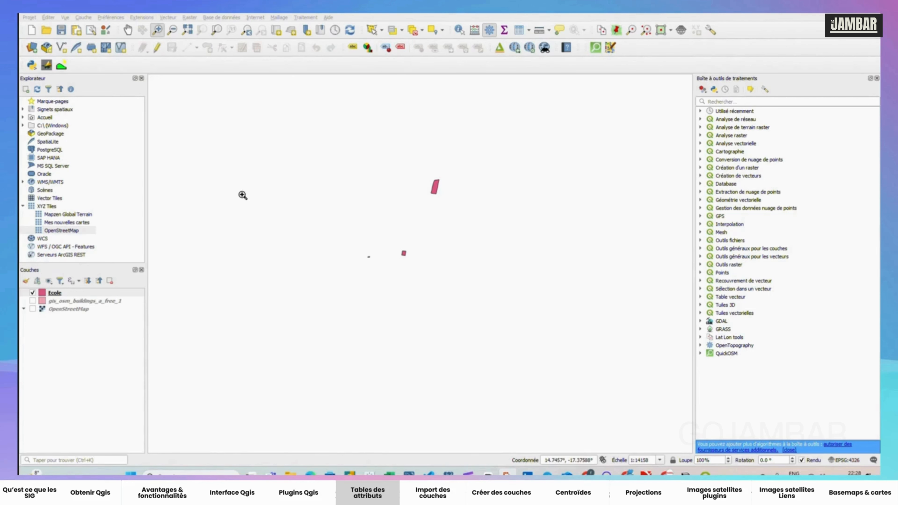
click(68, 294)
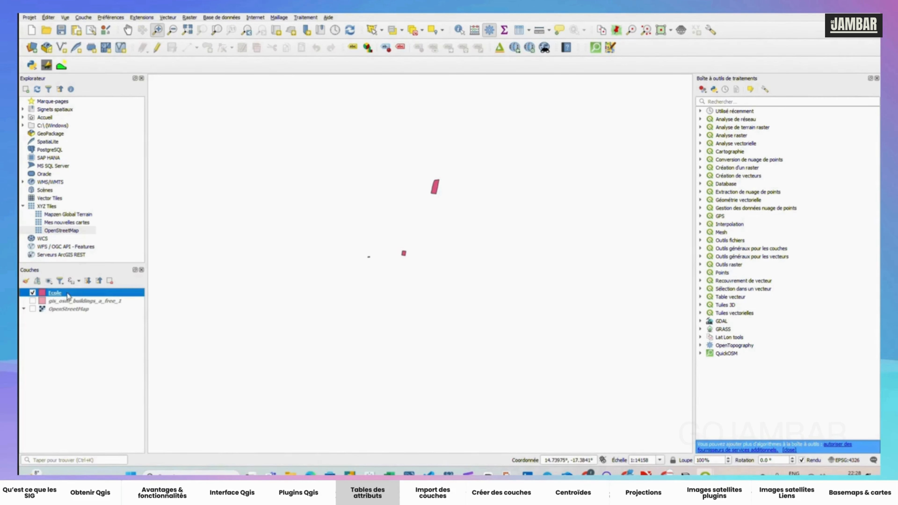
right_click(55, 294)
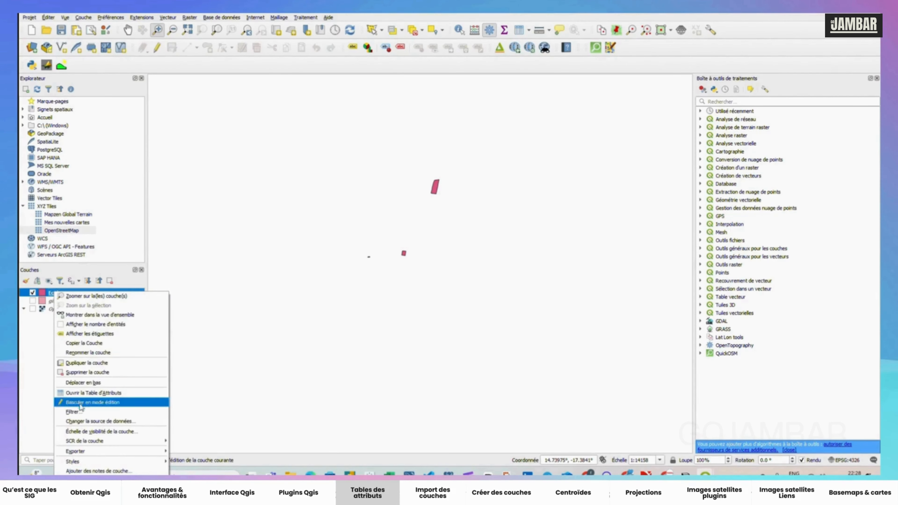
click(76, 393)
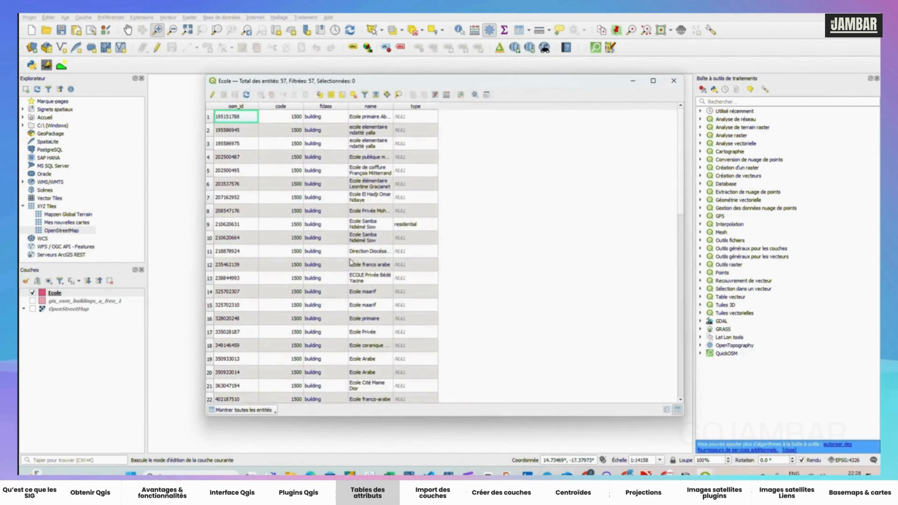
scroll(316, 237, down, 12)
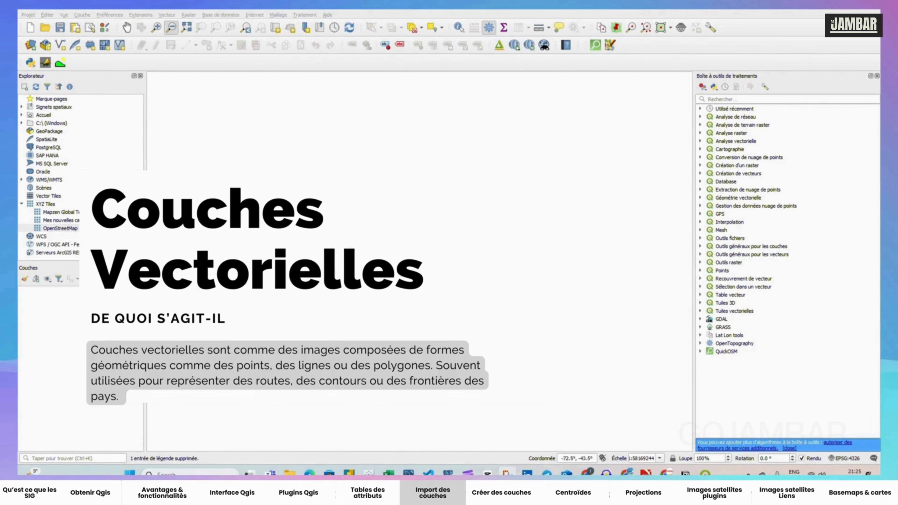
Add Africa_Boundaries.shp from the Downloads\GIS\Africa_Boundaries-shp folder as a vector layer and close the data source manager
click(282, 60)
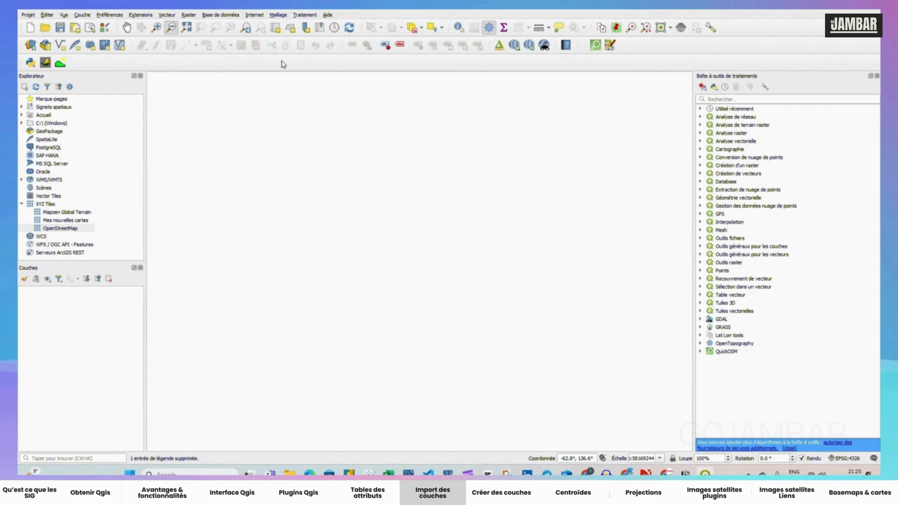
click(86, 15)
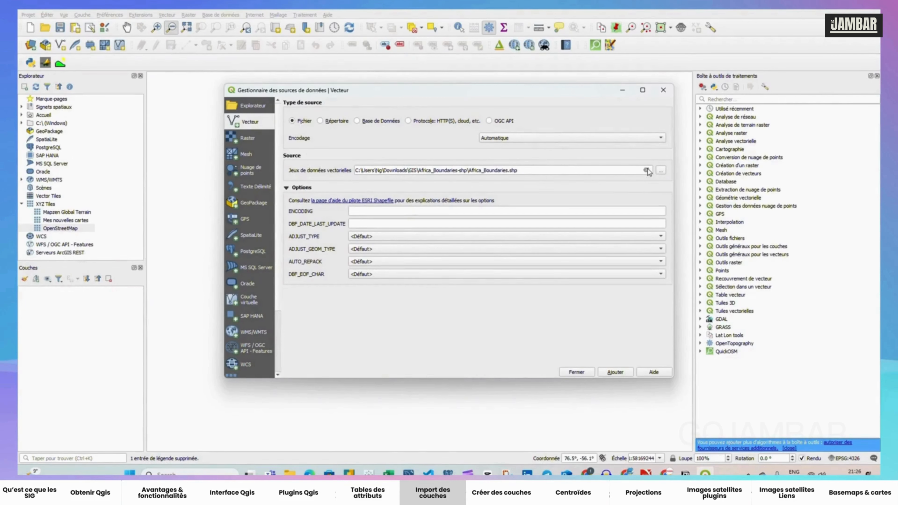
click(660, 170)
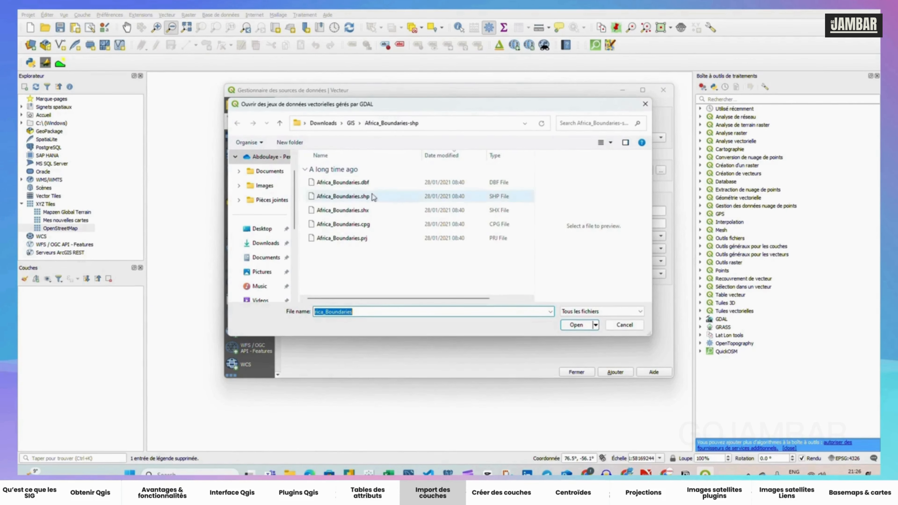
click(355, 198)
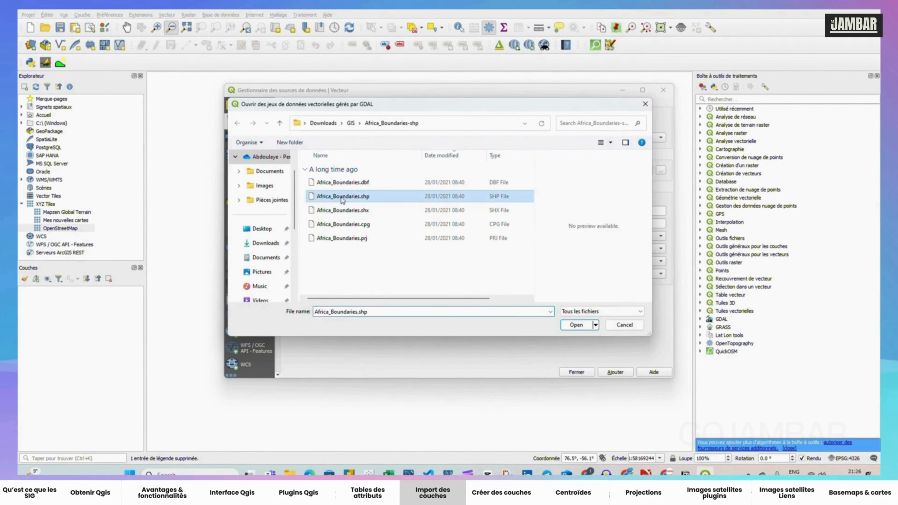
click(574, 326)
click(615, 372)
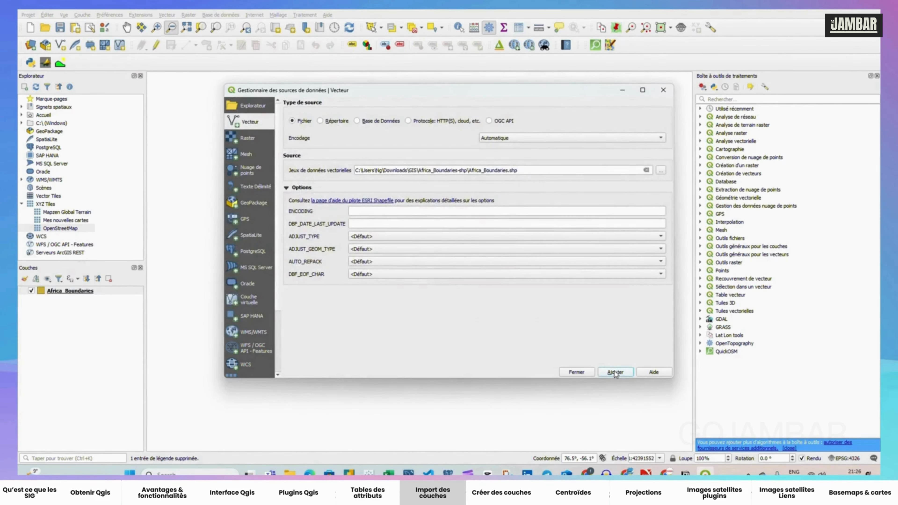
click(576, 372)
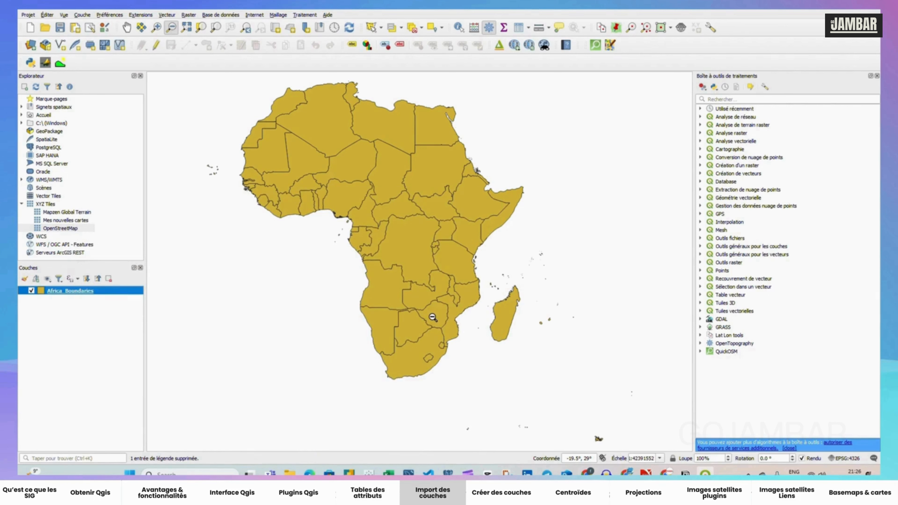
Remove the Africa_Boundaries layer from the project
click(107, 282)
key(Return)
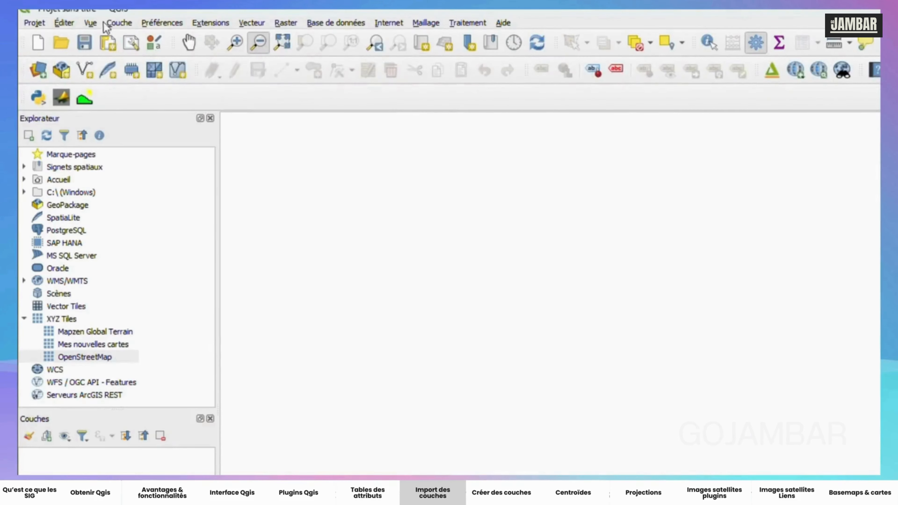
Add the image AVHV004AVH13C1NOAA1820131210.jpg from the Downloads\GIS folder as a raster layer and close the data source manager
click(118, 23)
mouse_move(162, 73)
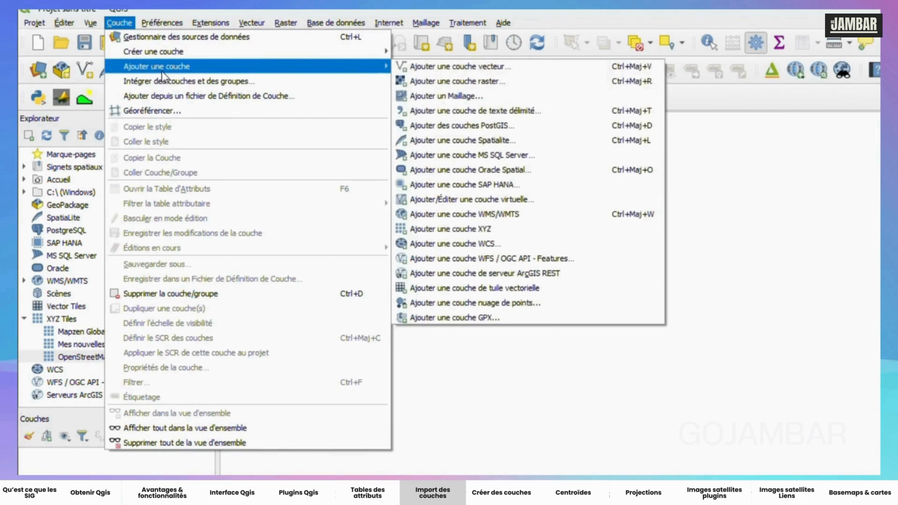
click(446, 80)
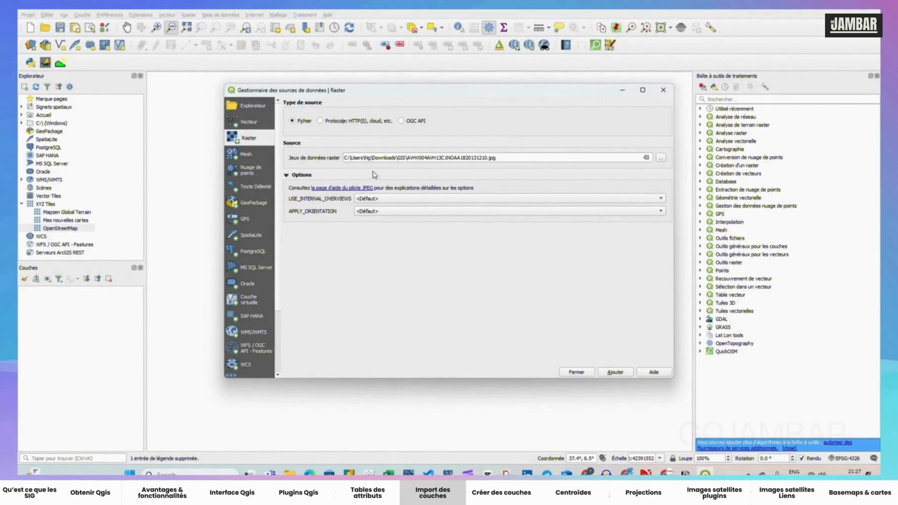
click(661, 158)
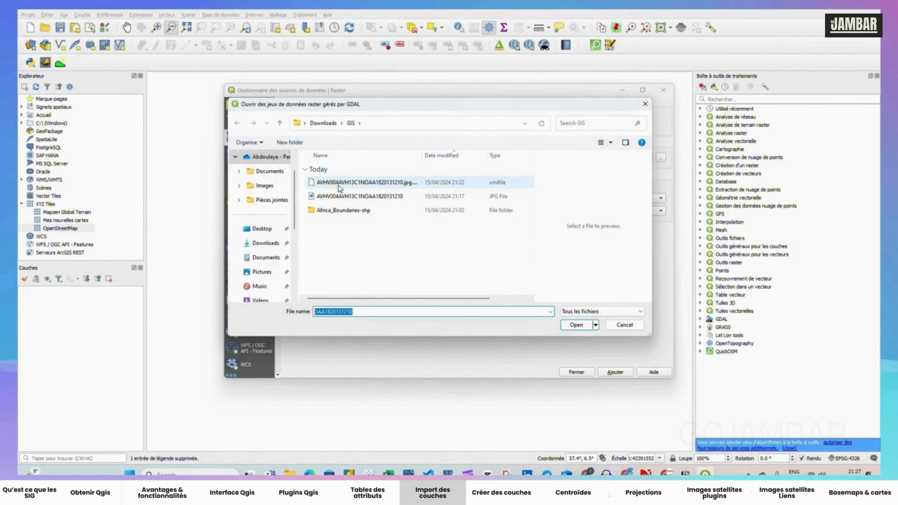
click(343, 197)
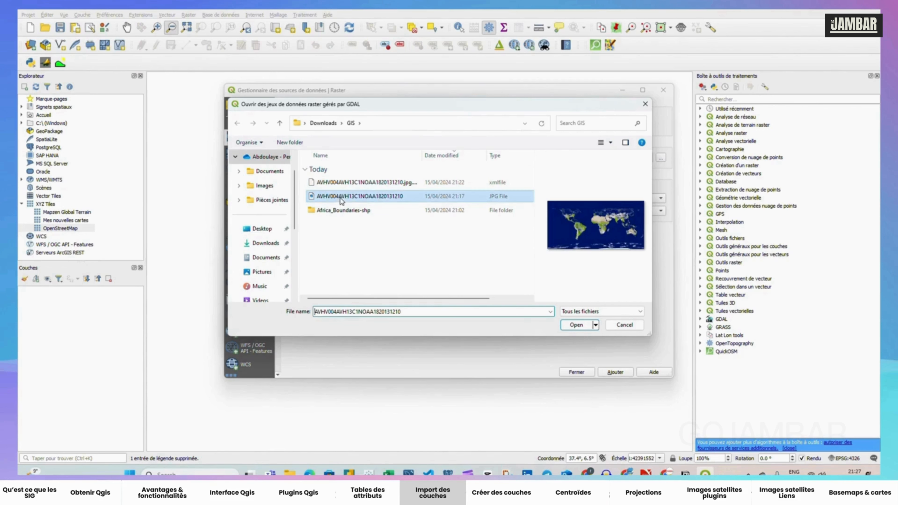
click(573, 327)
click(615, 372)
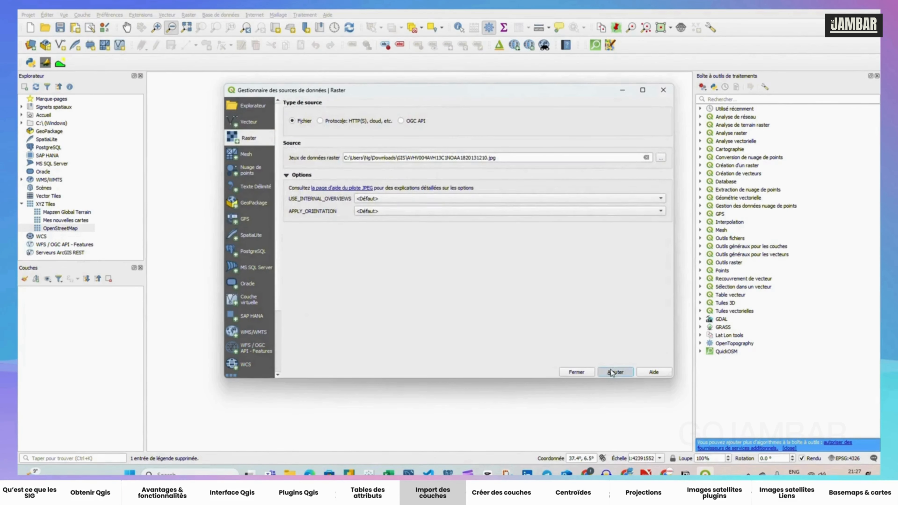
click(578, 372)
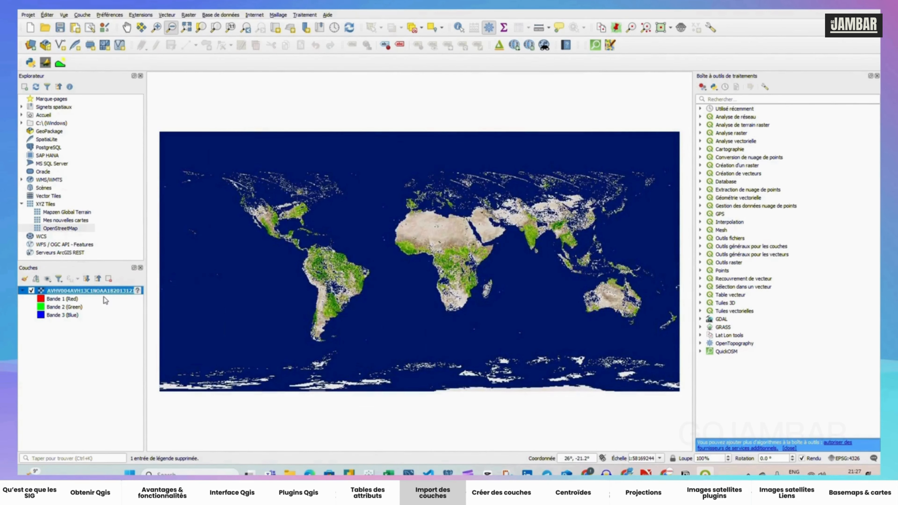
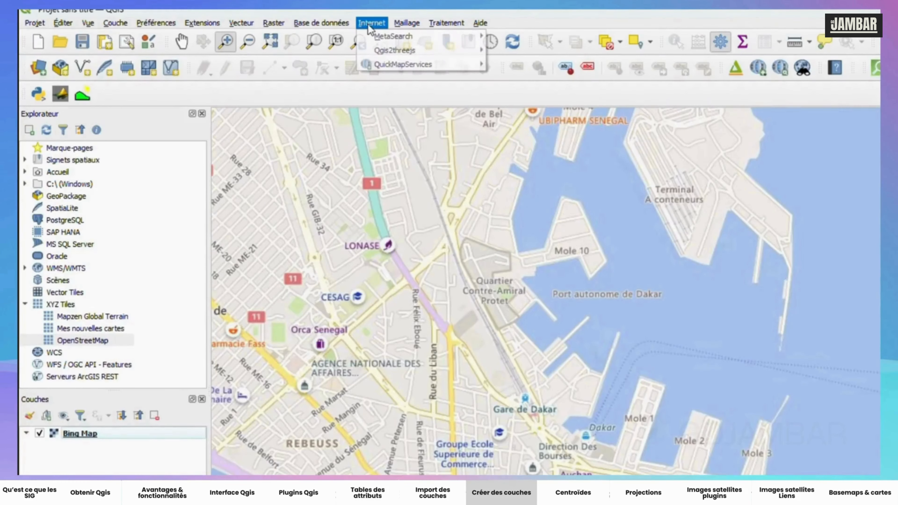
Add the Bing Map basemap to the project through QuickMapServices
mouse_move(381, 64)
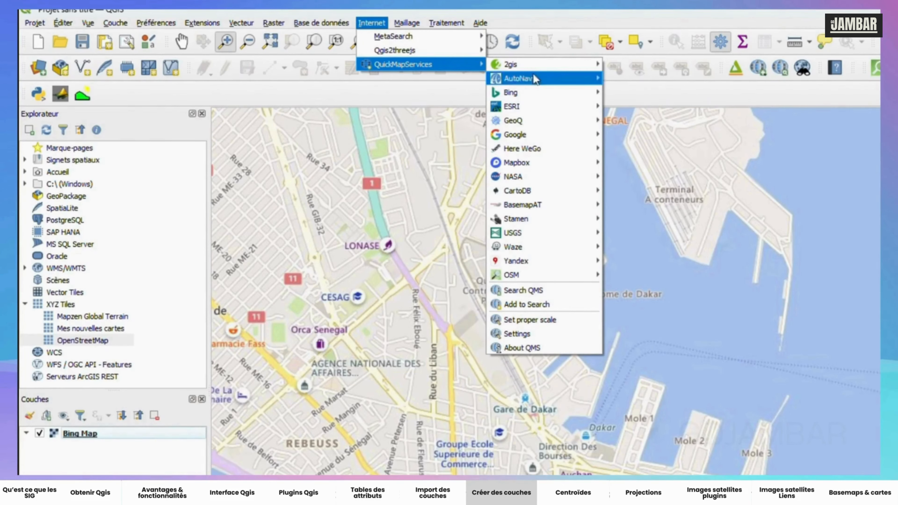
mouse_move(537, 93)
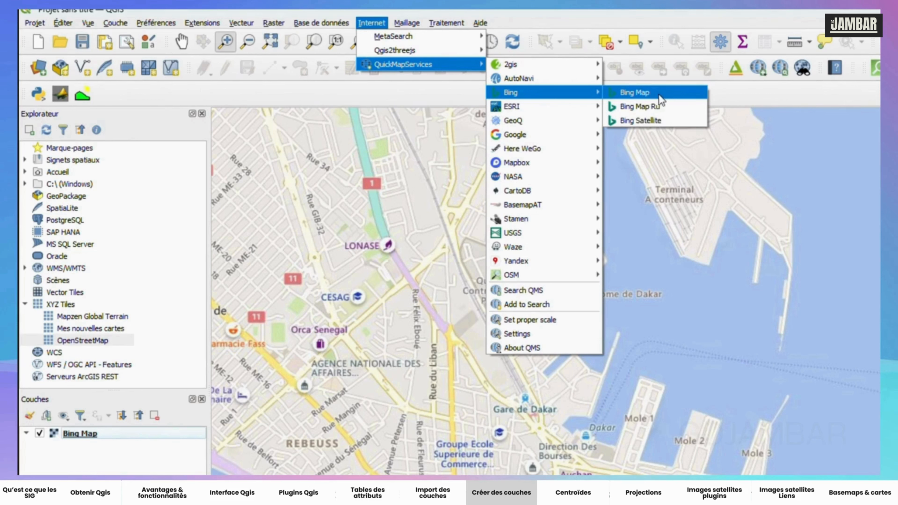
click(650, 94)
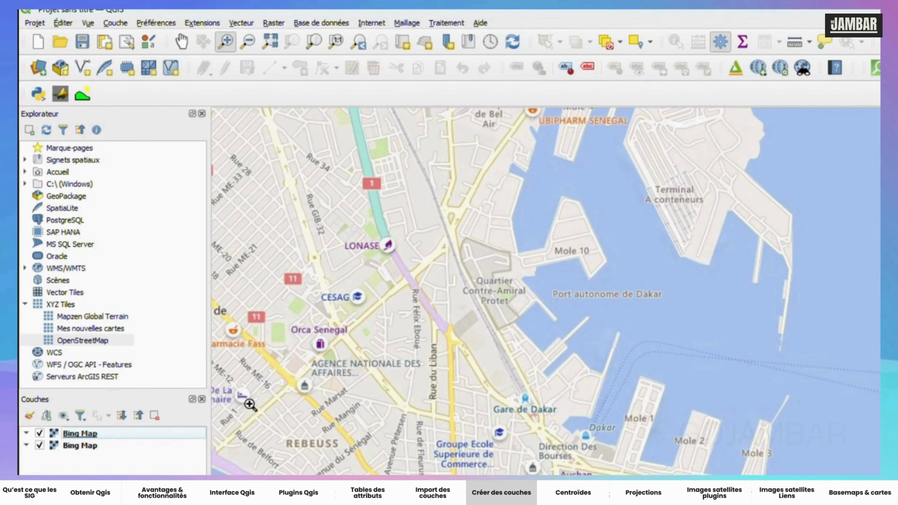
Remove the duplicate Bing Map layer at the top of the layer list and confirm the removal
click(72, 438)
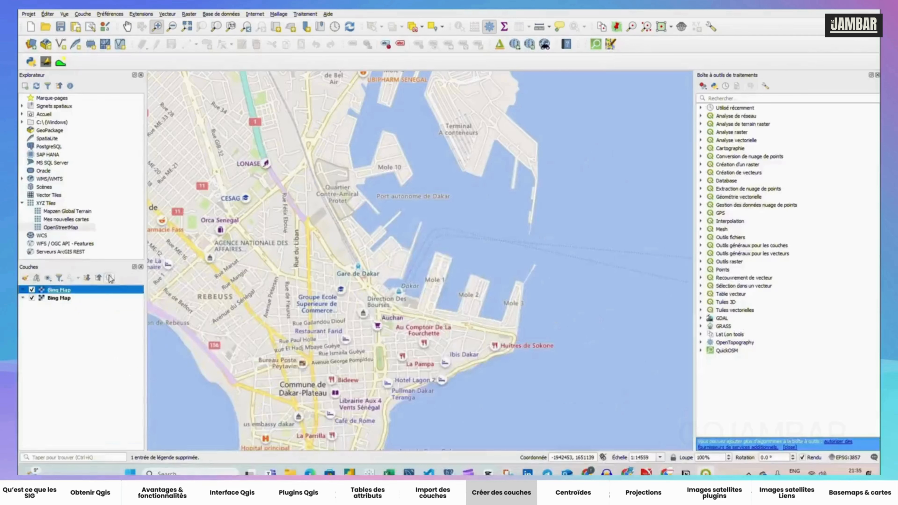
click(154, 415)
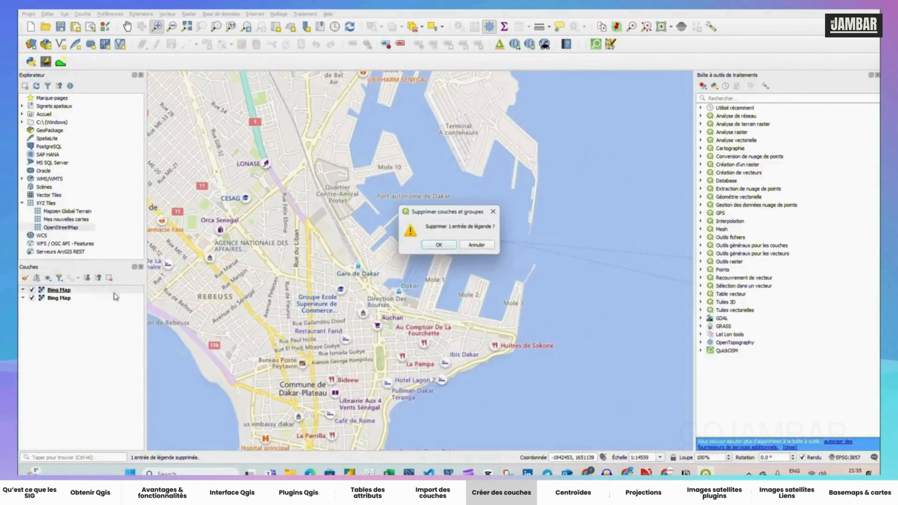
click(438, 245)
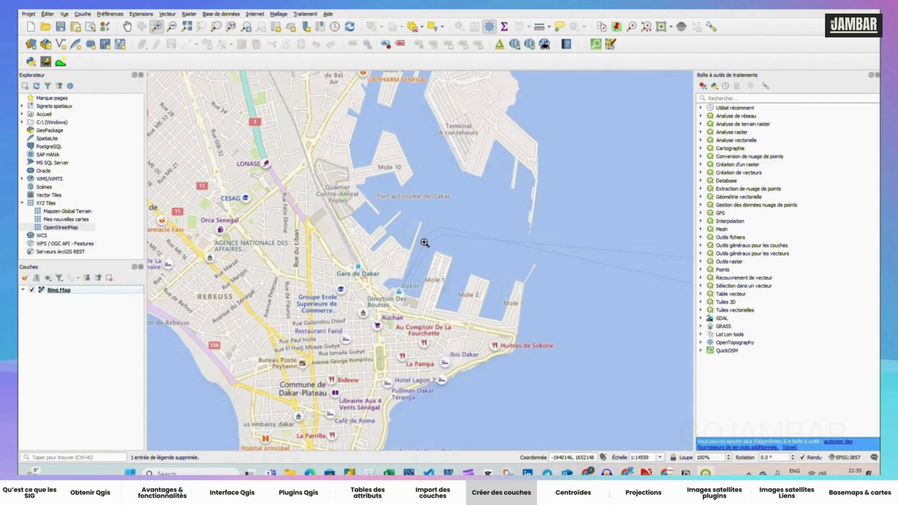
Start a new Shapefile layer and set its output file to Mole in the Downloads\GIS folder
drag(424, 245, 448, 327)
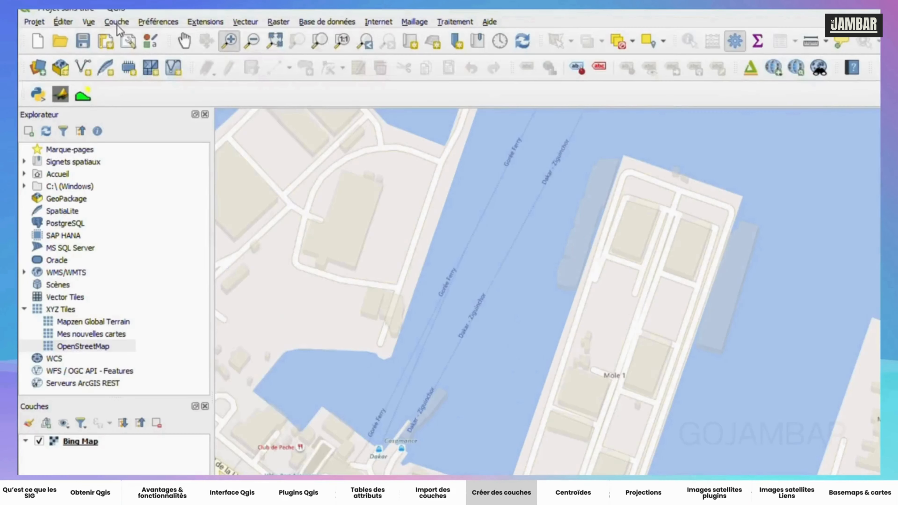
click(117, 24)
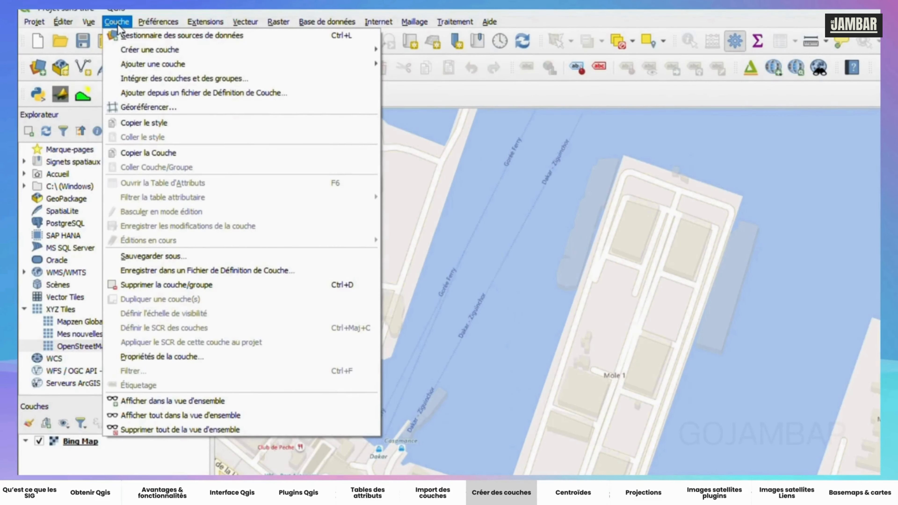
mouse_move(255, 51)
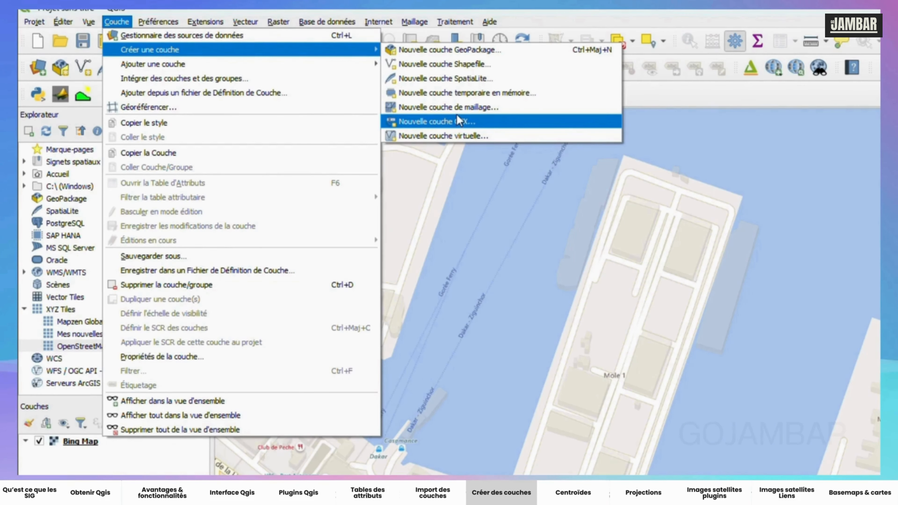
click(444, 65)
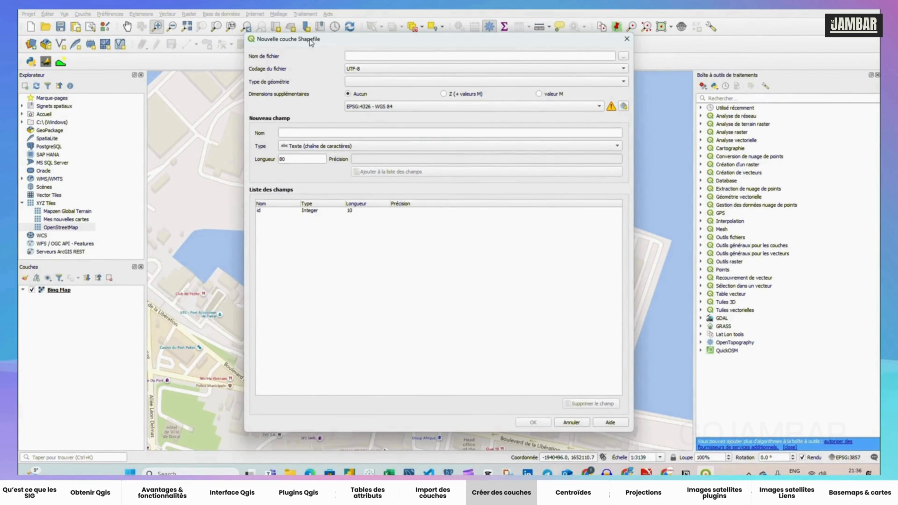
click(364, 59)
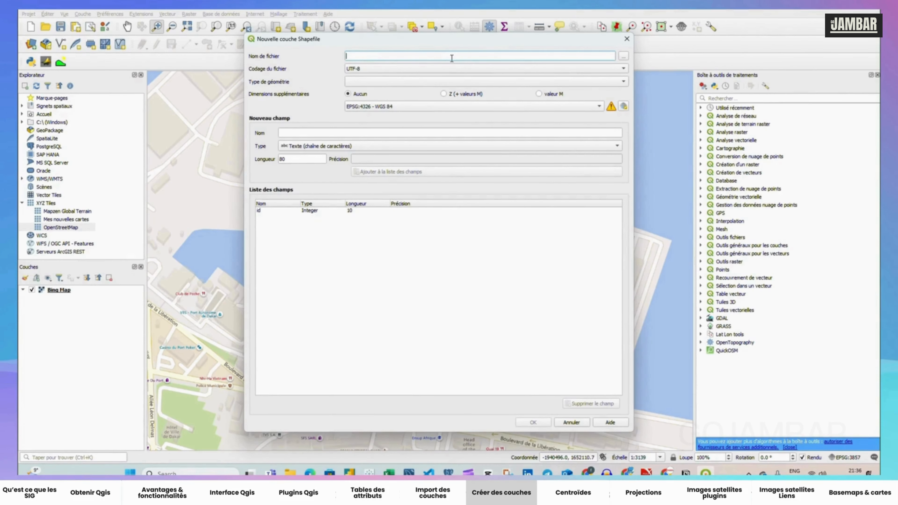
click(623, 57)
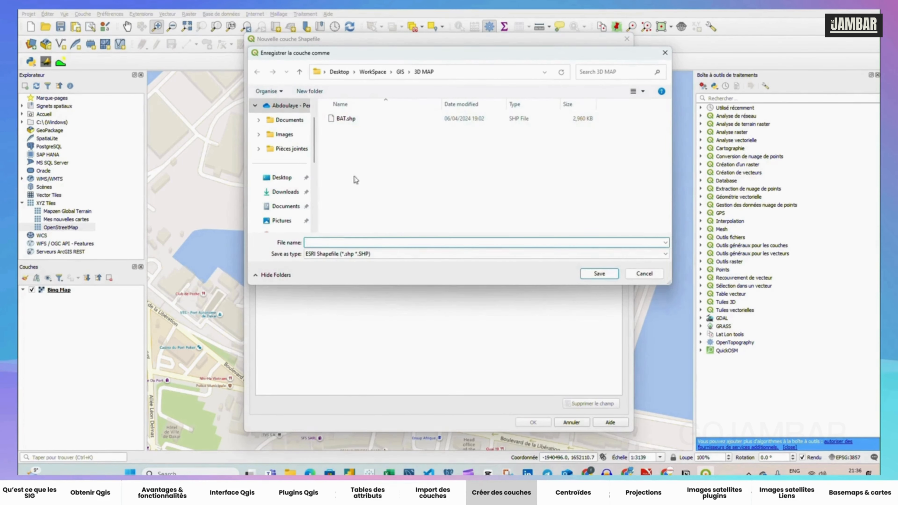
click(285, 192)
double_click(344, 131)
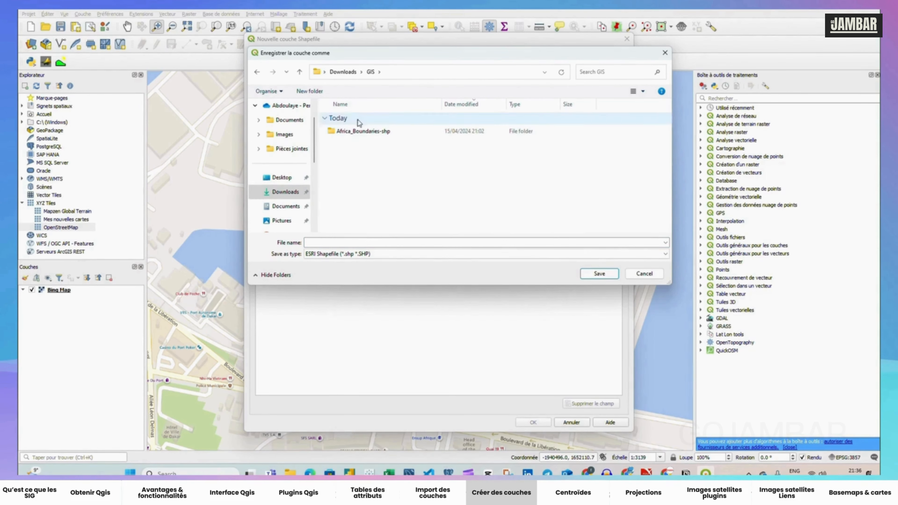
click(339, 242)
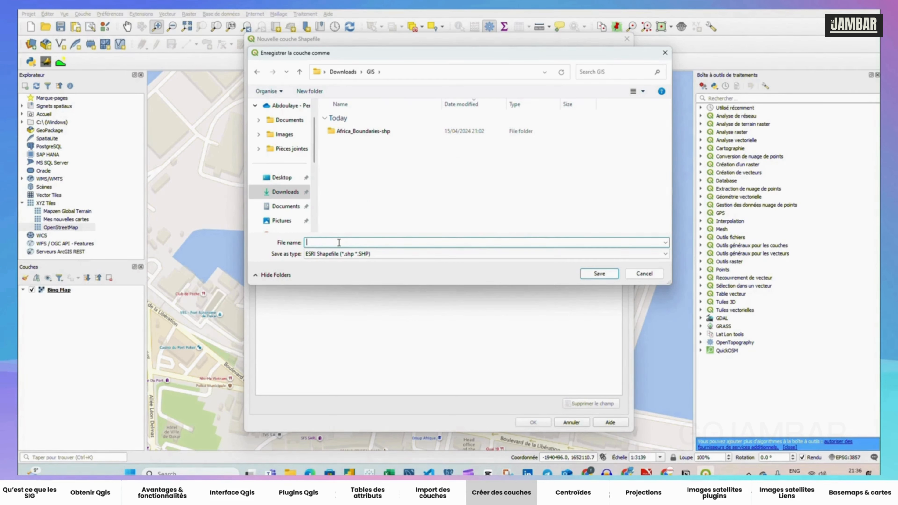
text(Mole)
key(Return)
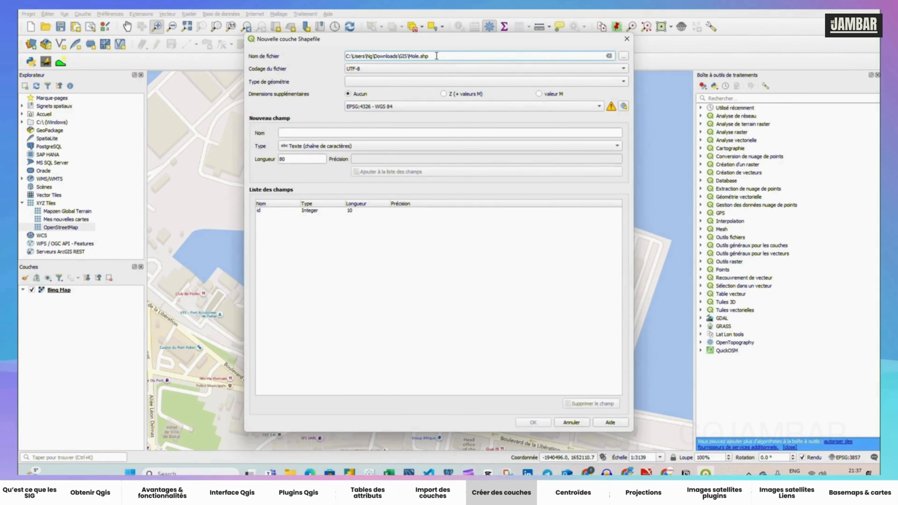
Set the new layer's geometry type to Polygone and its coordinate system to EPSG:4326 - WGS 84
click(352, 82)
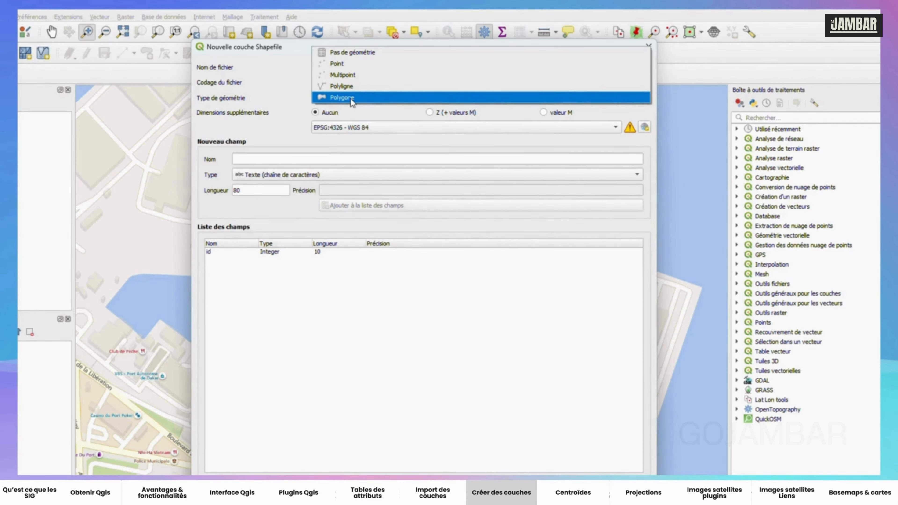
click(339, 100)
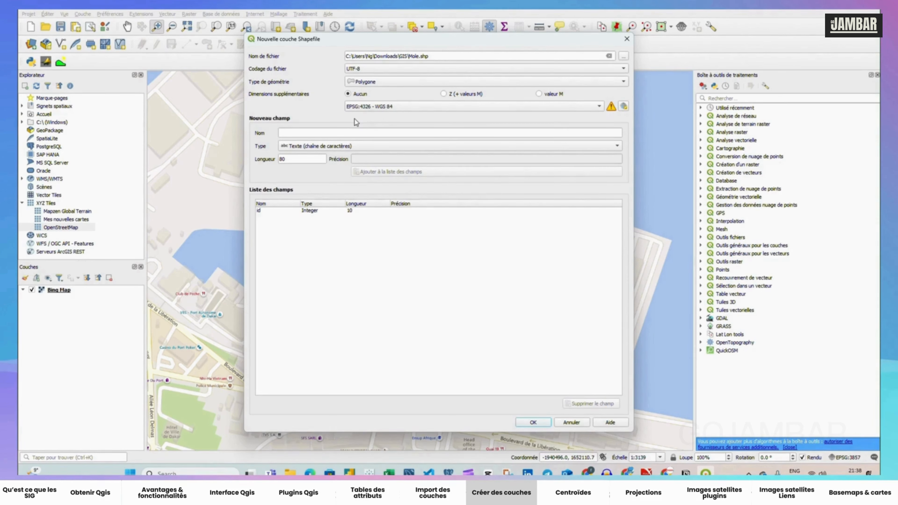
click(412, 107)
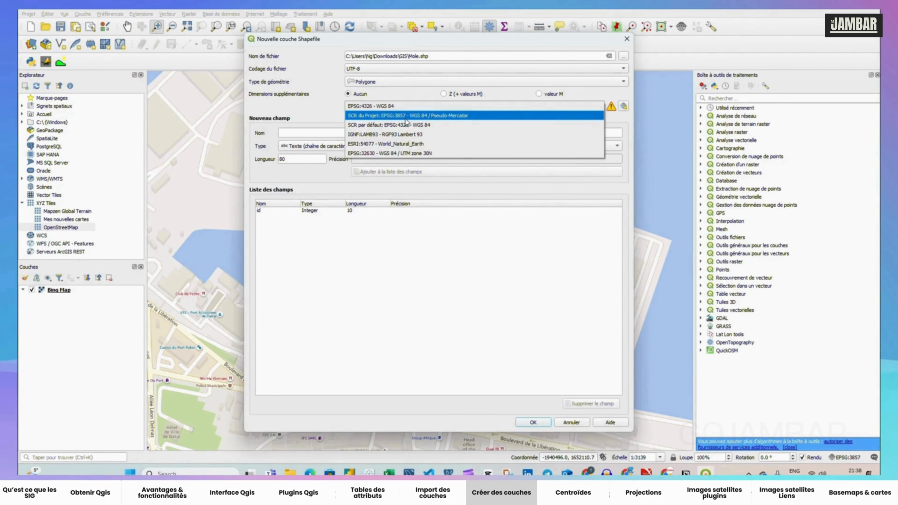
click(390, 107)
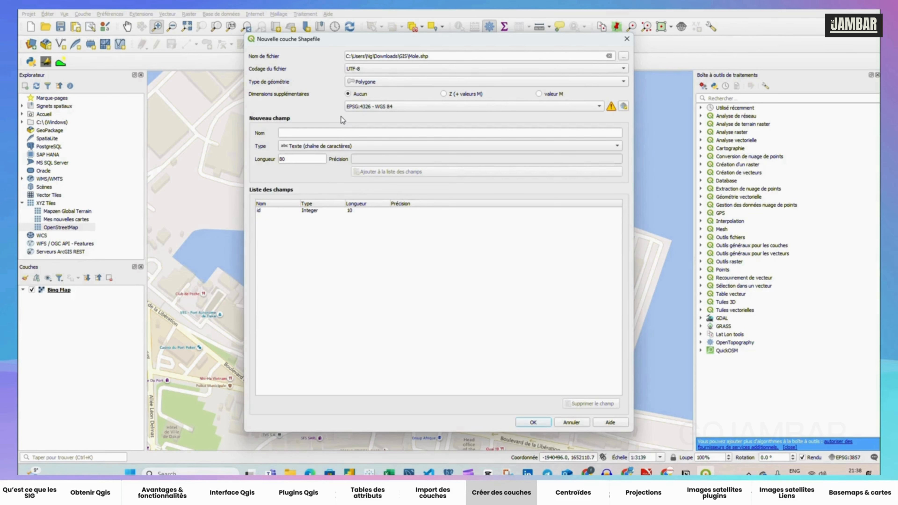
Name the new text field Mole in the Shapefile layer's definition
click(291, 132)
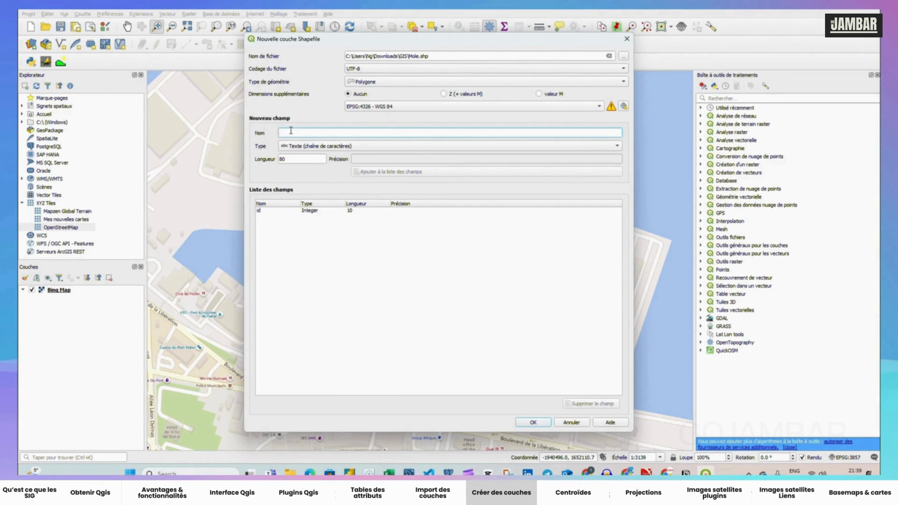
text(Mole)
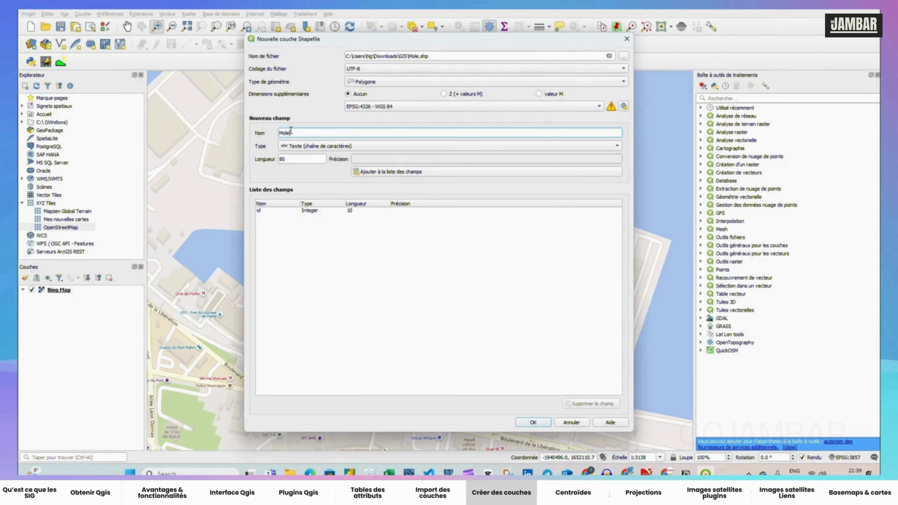
Add a text field named Moles with length 80 and create the Mole polygon shapefile
text(s)
click(297, 158)
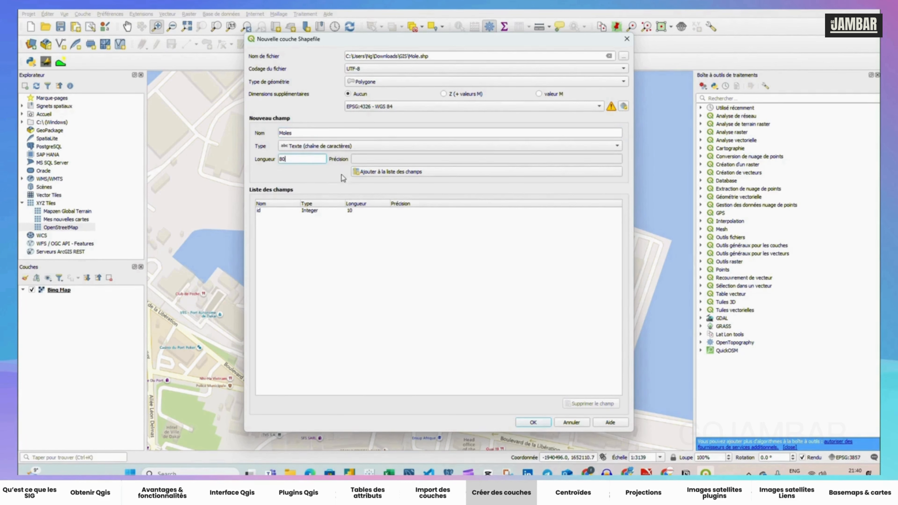
click(309, 132)
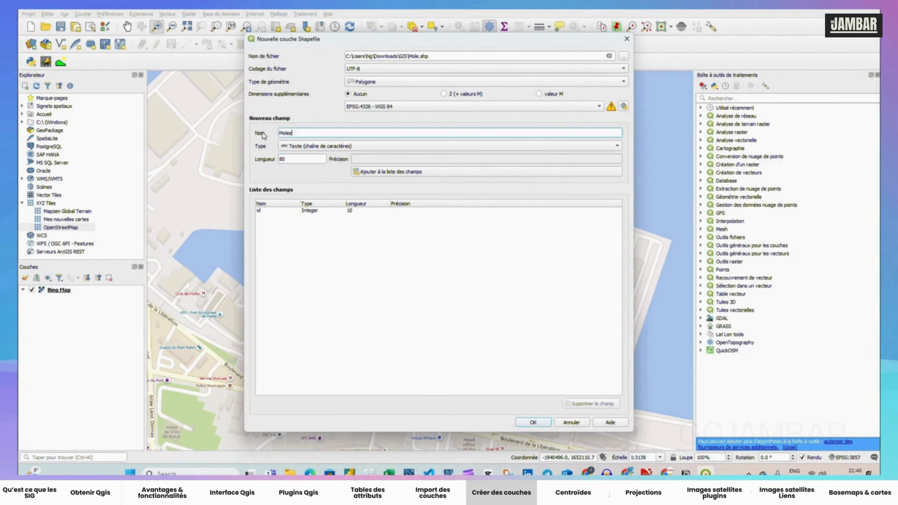
click(391, 173)
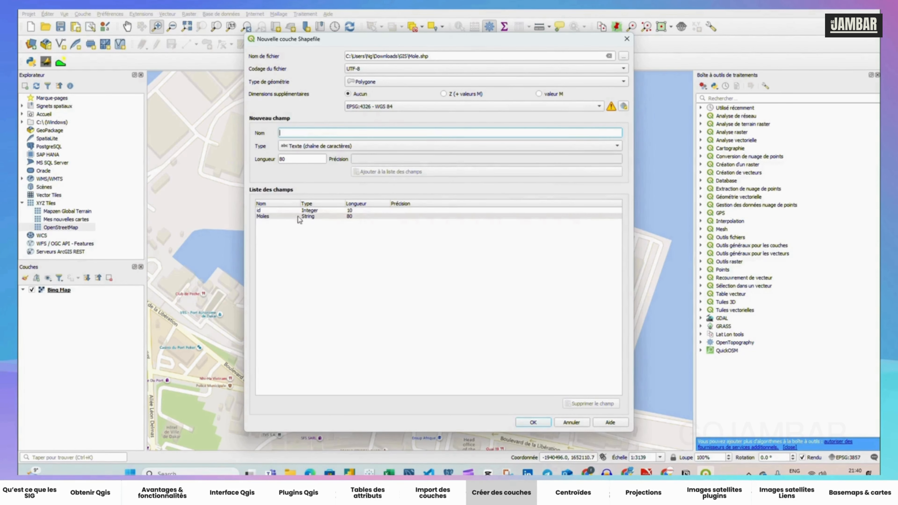
click(532, 423)
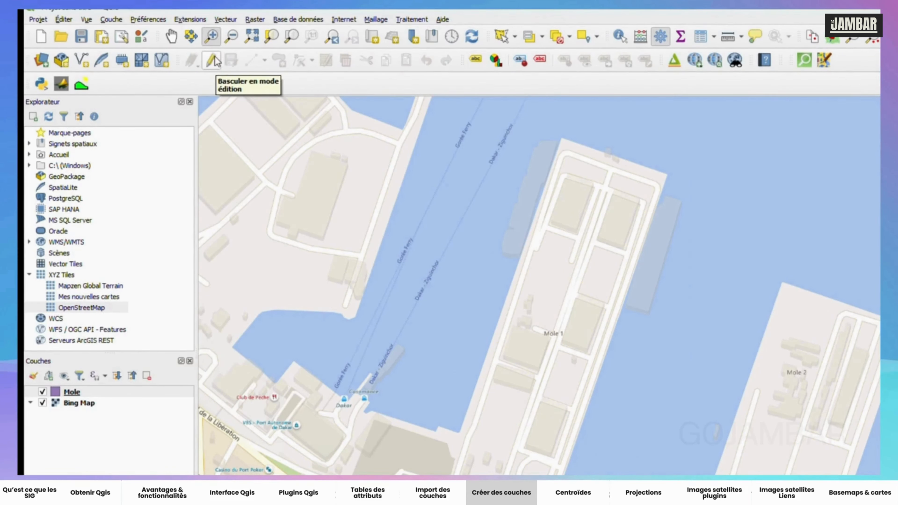
Enable editing on the Mole layer and digitize a four-corner polygon around the Mole 1 pier
click(212, 61)
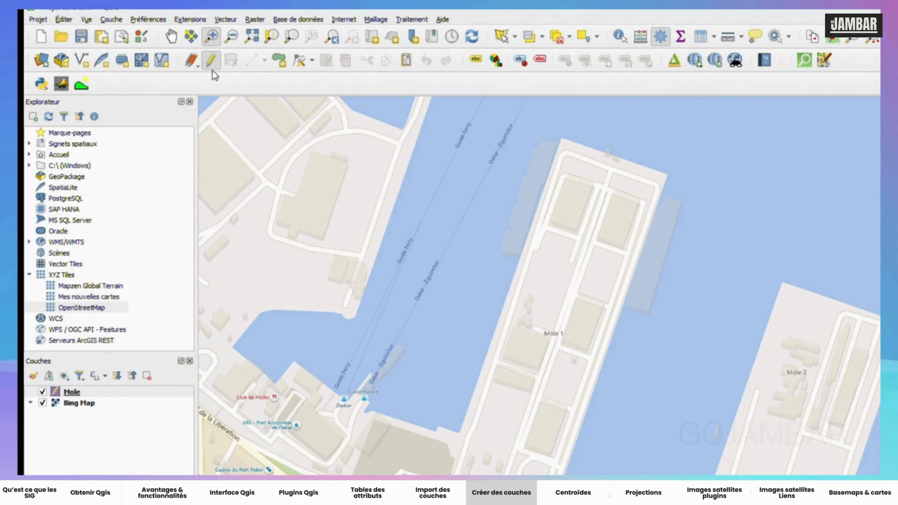
click(279, 62)
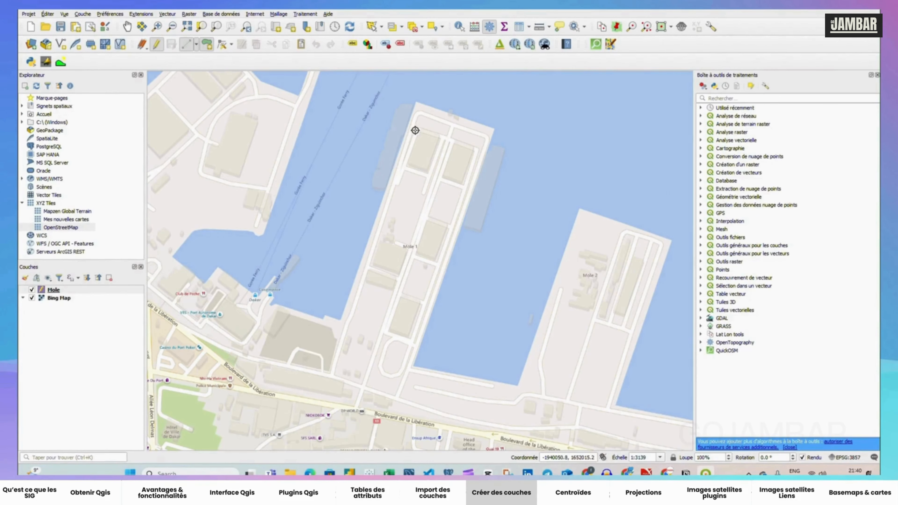
click(417, 102)
click(494, 129)
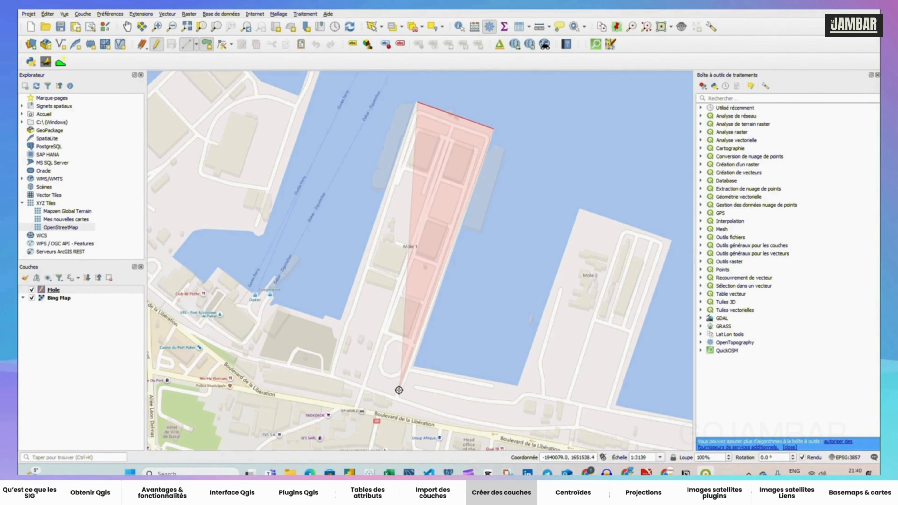
click(397, 396)
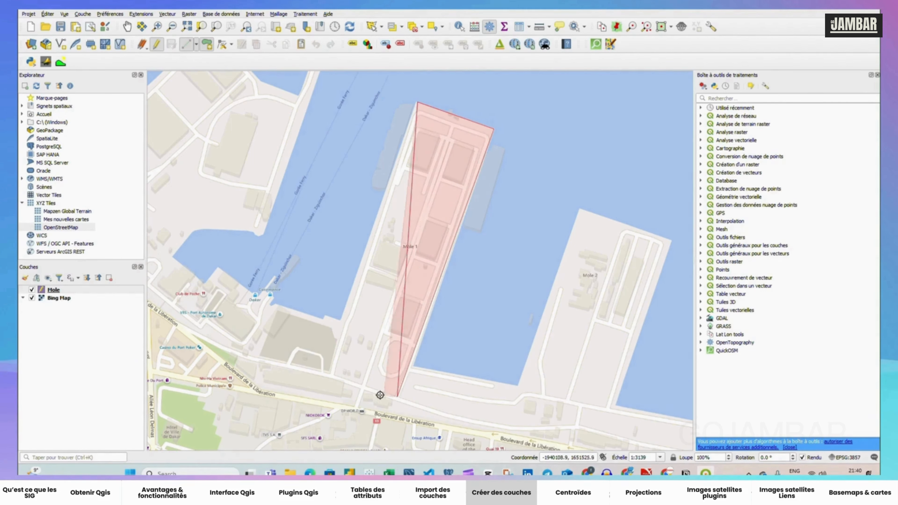
click(328, 376)
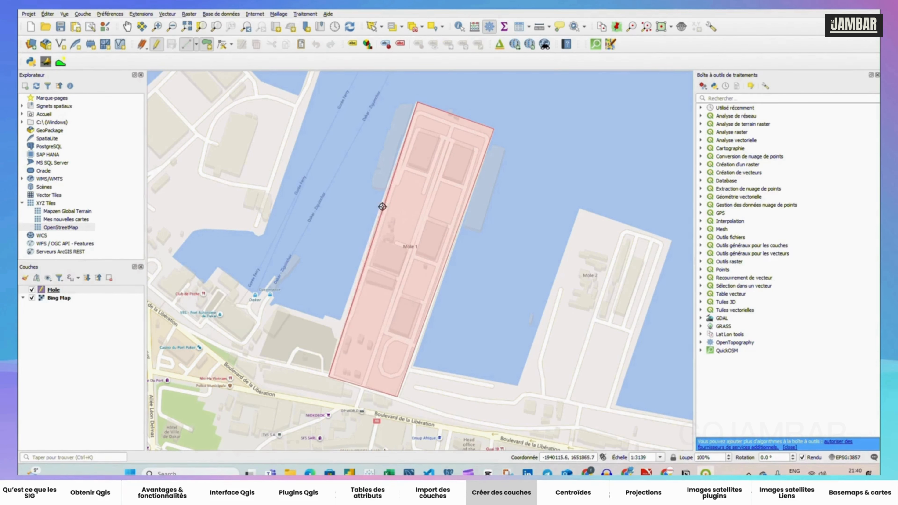
right_click(391, 181)
Set the new polygon's id to 1 and accept its attributes
drag(433, 176, 398, 176)
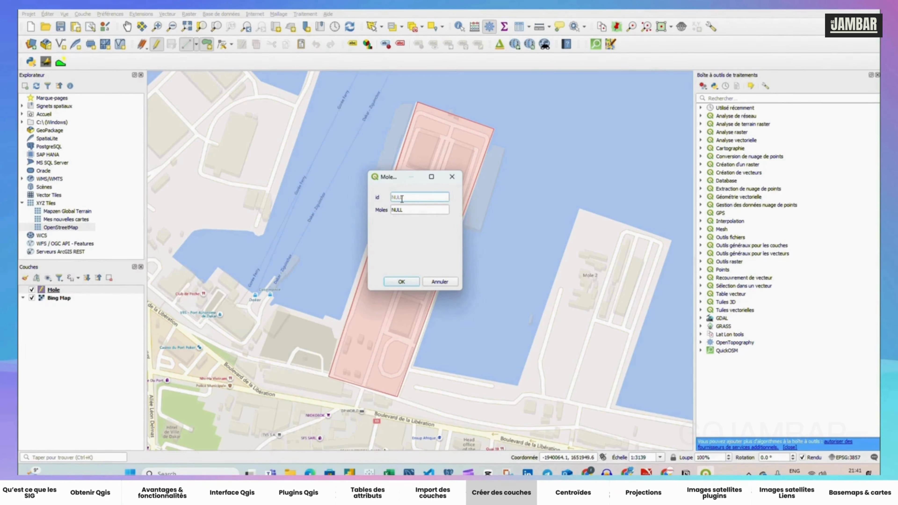
text(1)
click(406, 214)
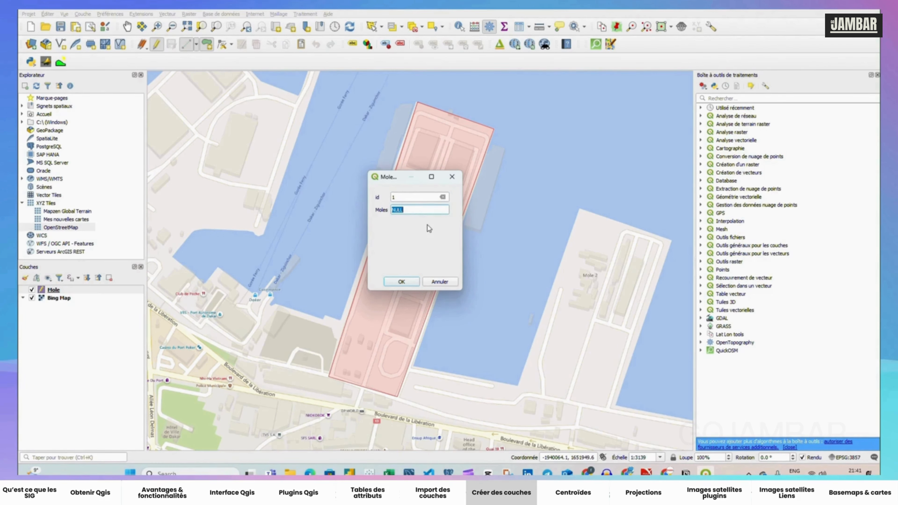
click(406, 283)
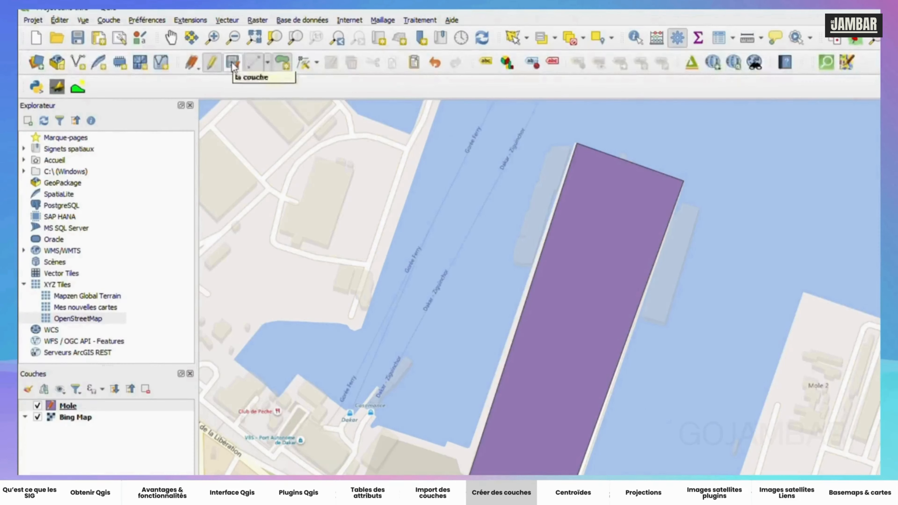
Save the edits to the Mole layer and end its editing session
click(231, 62)
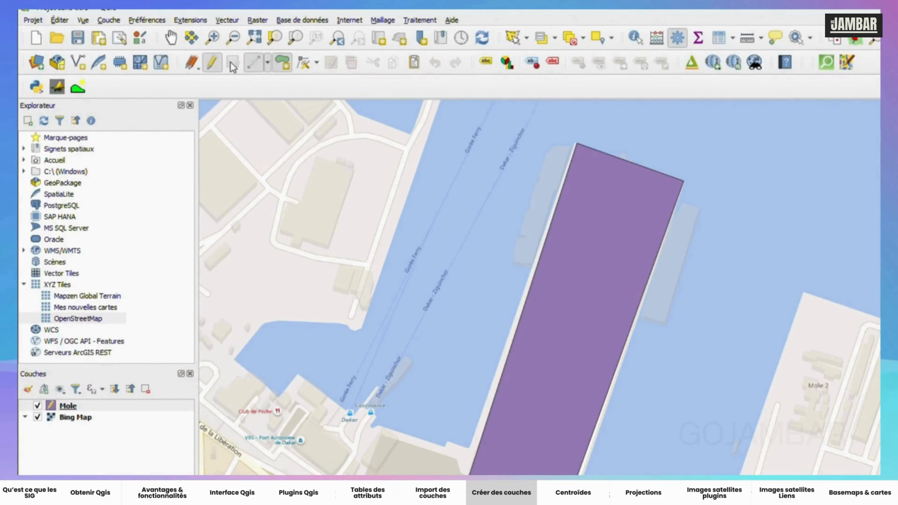
click(212, 63)
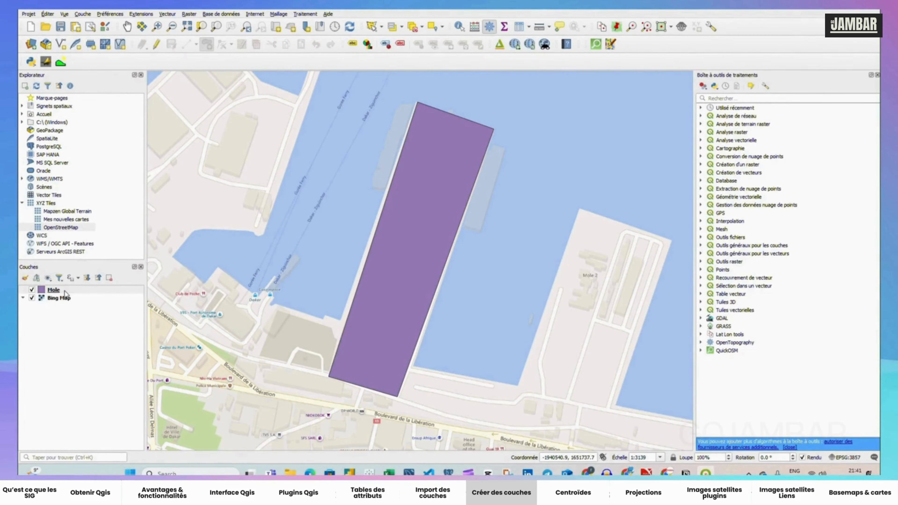
right_click(66, 291)
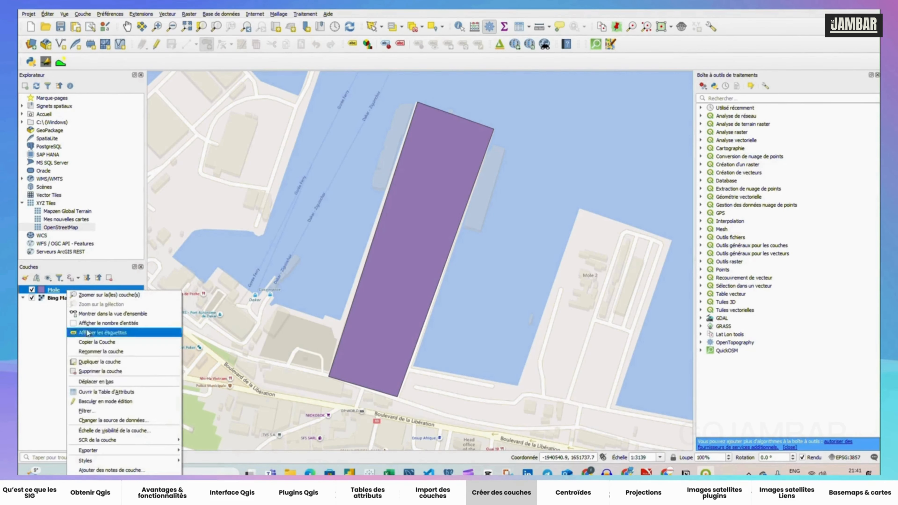
click(53, 342)
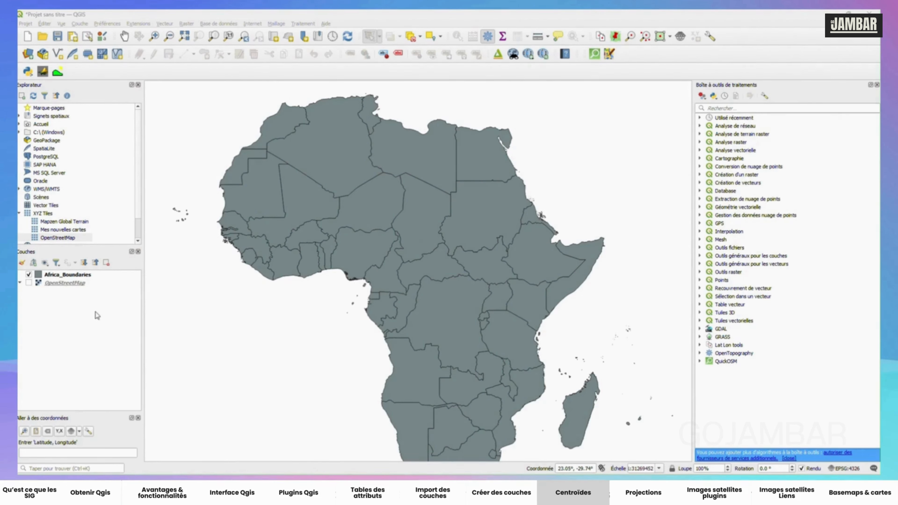
Make Africa_Boundaries the active layer and look through the available vector tool categories
click(64, 278)
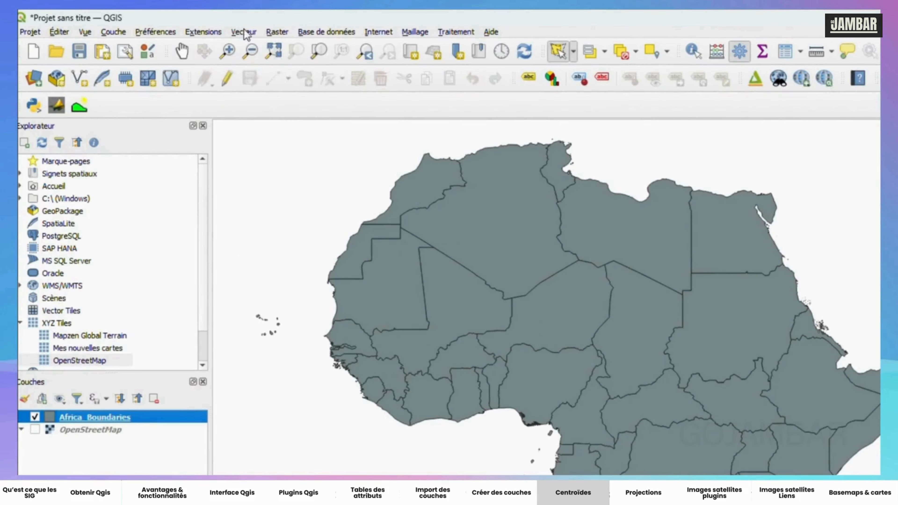
click(165, 23)
mouse_move(278, 61)
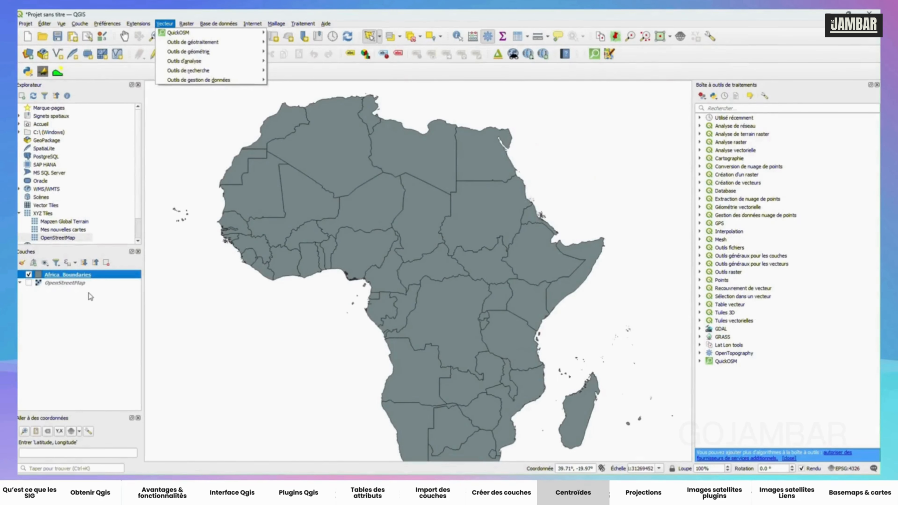
click(90, 296)
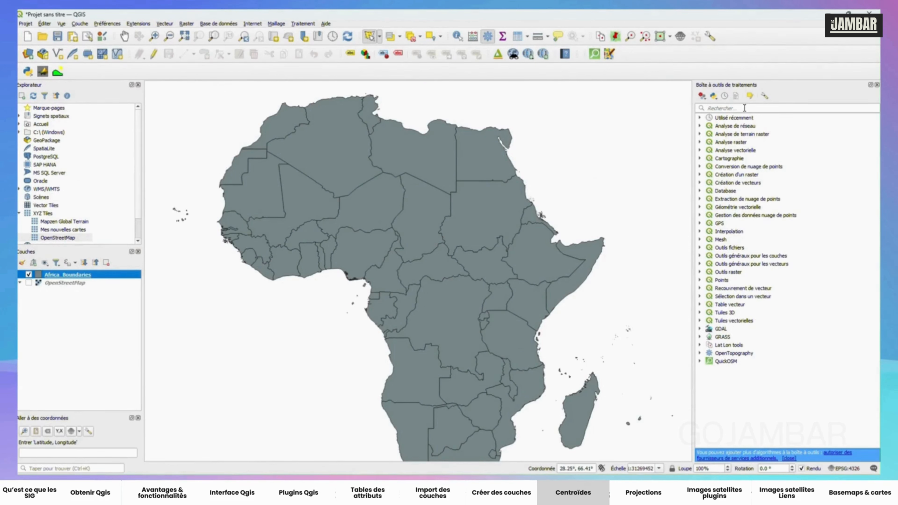
Search the processing toolbox for "centre" and open the Centroïdes algorithm under vector geometry
click(730, 107)
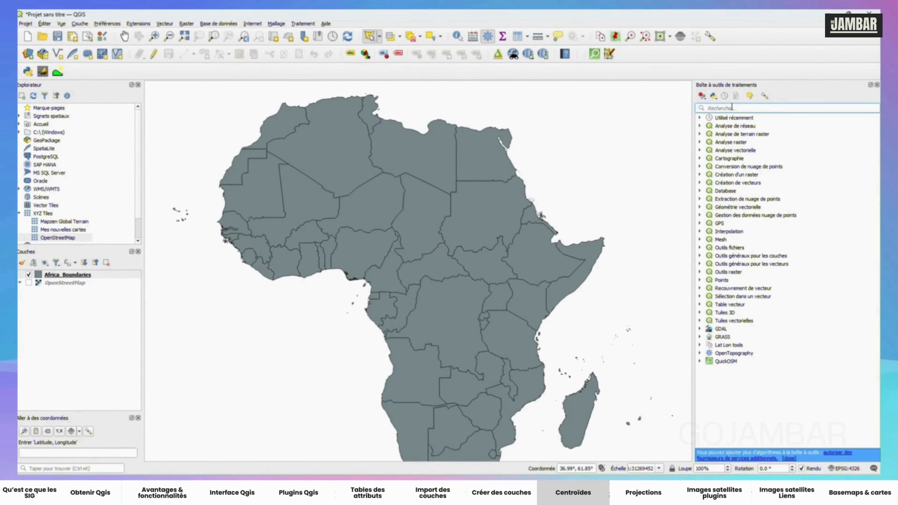
text(centre)
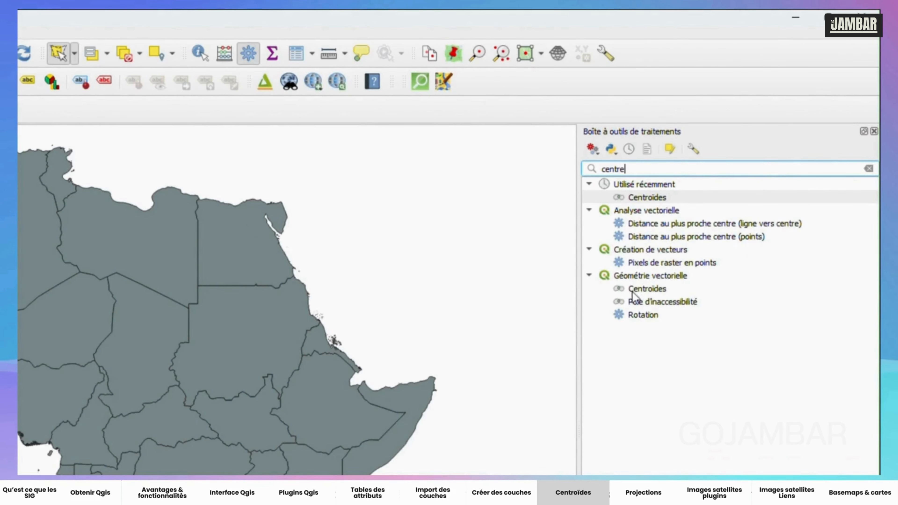
click(647, 290)
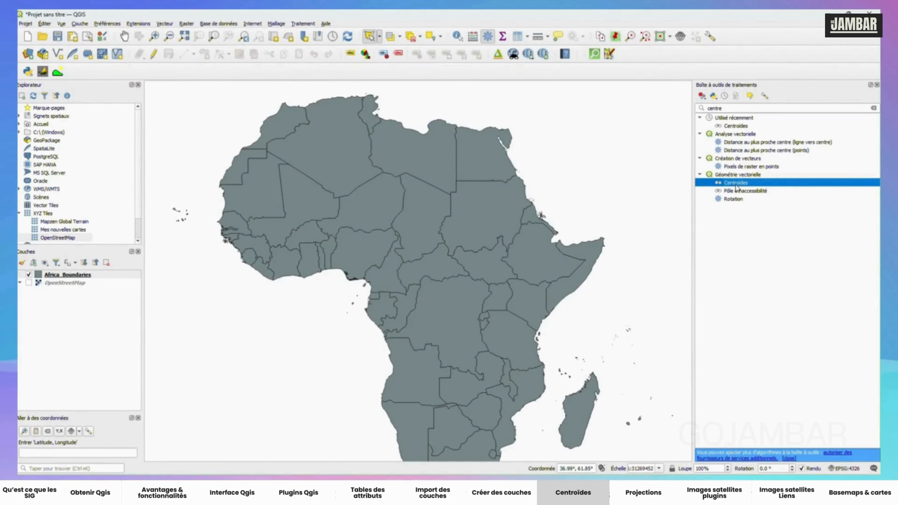
double_click(736, 183)
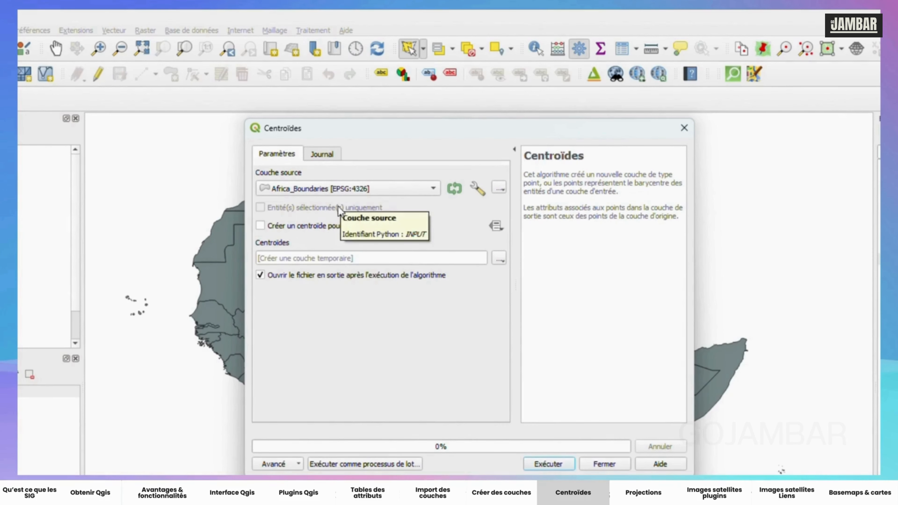
Create a temporary centroid layer from Africa_Boundaries, skipping features with invalid geometries
click(471, 191)
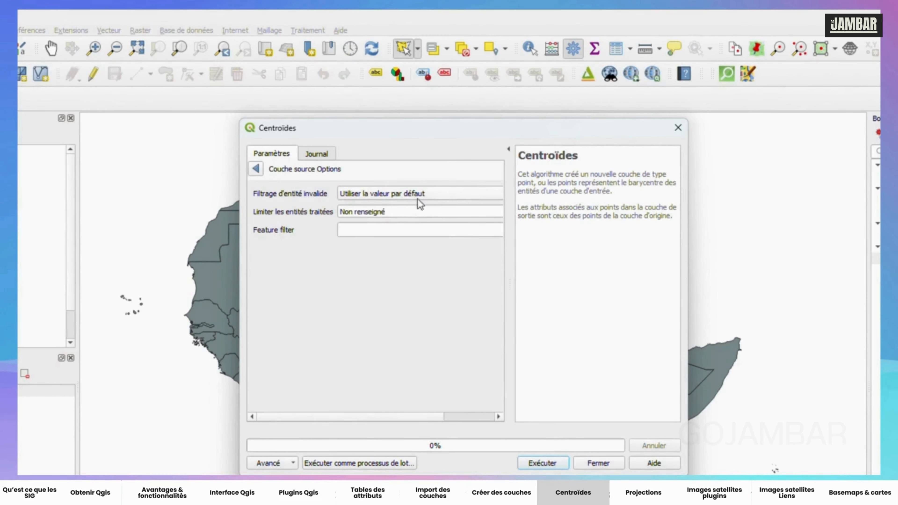
click(356, 198)
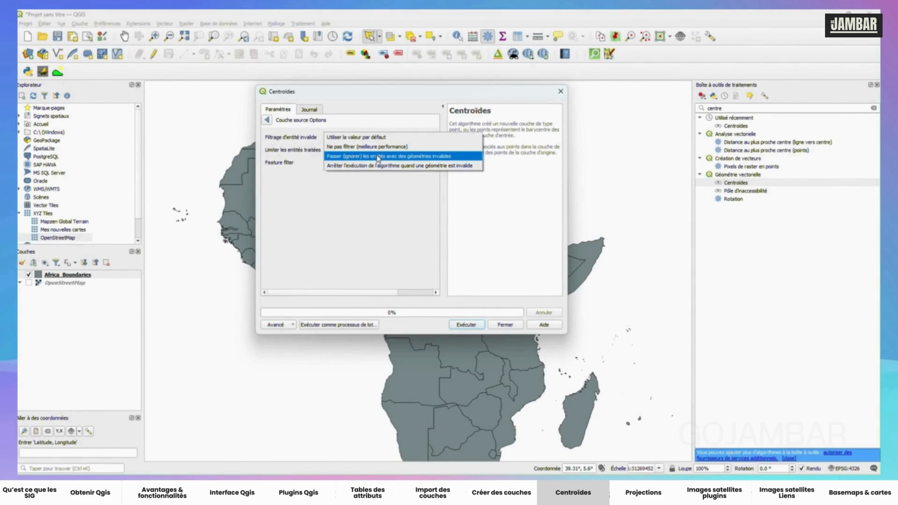
click(378, 156)
click(267, 121)
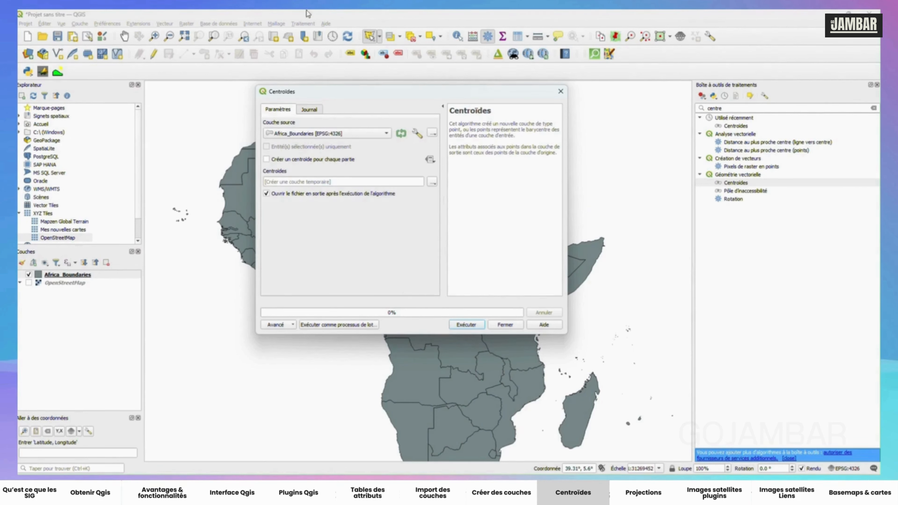
click(461, 325)
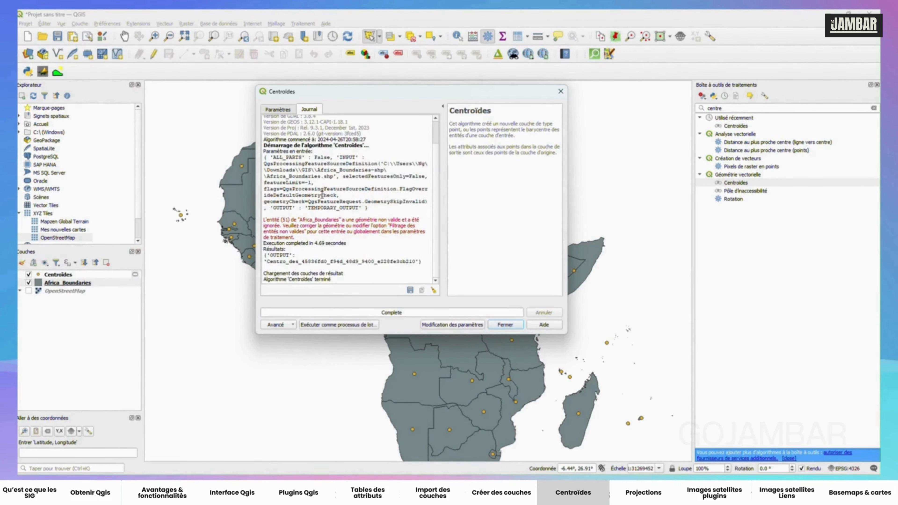
click(562, 92)
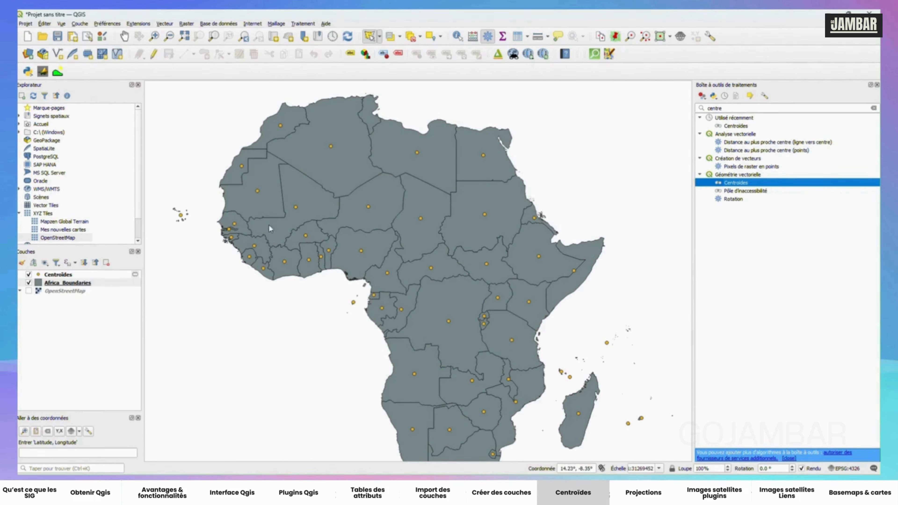
Look through the Centroïdes layer's export and attribute table options
click(84, 284)
click(53, 276)
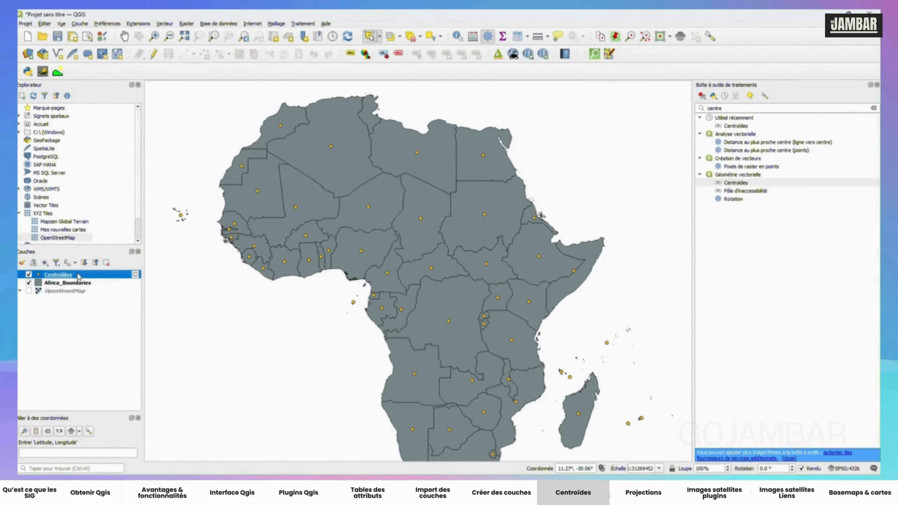
right_click(78, 277)
mouse_move(116, 443)
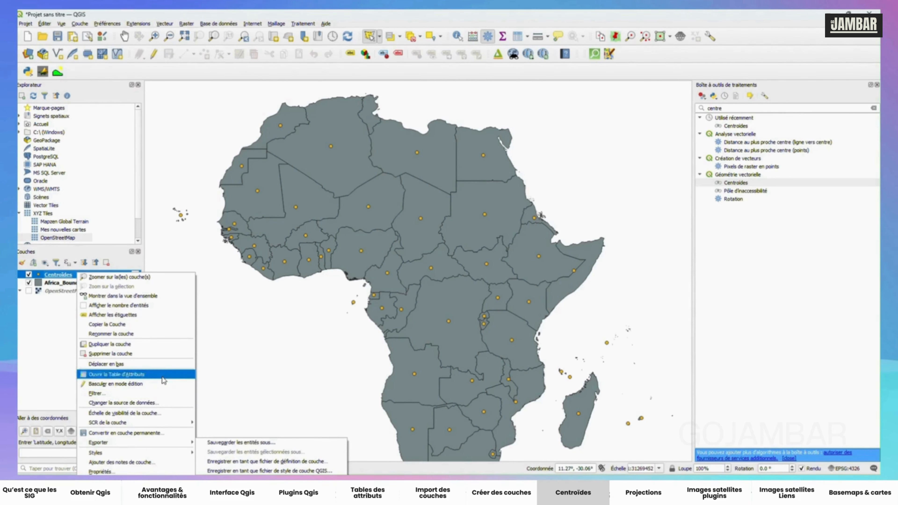
click(63, 298)
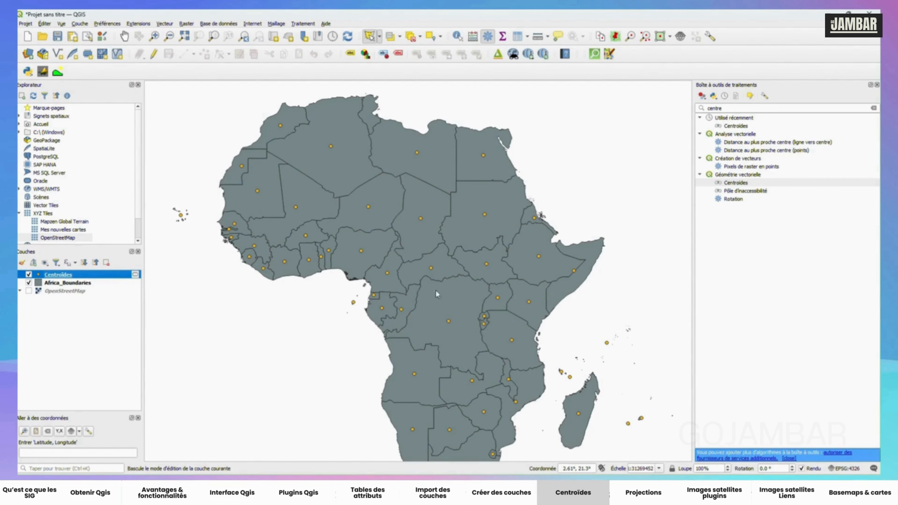
Make the Centroïdes layer active, search the processing toolbox for "add" and open the Ajouter les champs X/Y à la couche algorithm
click(874, 108)
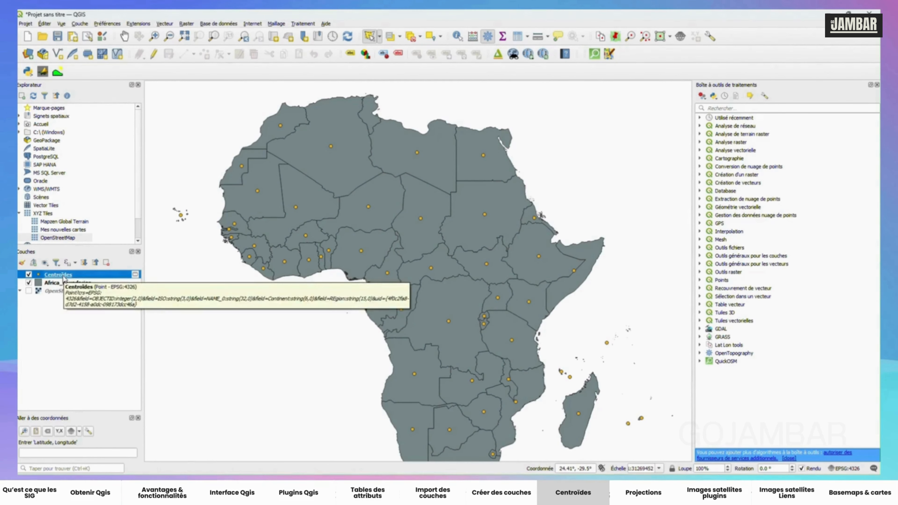
click(69, 313)
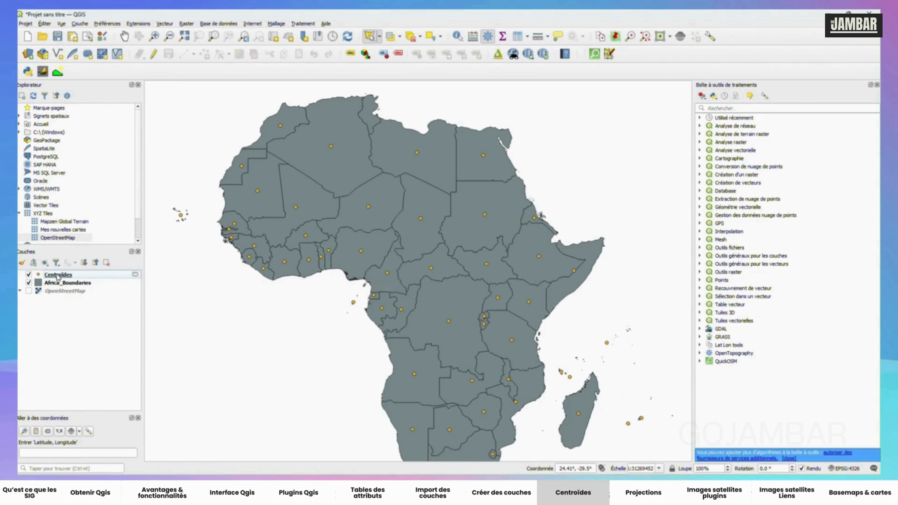
click(71, 277)
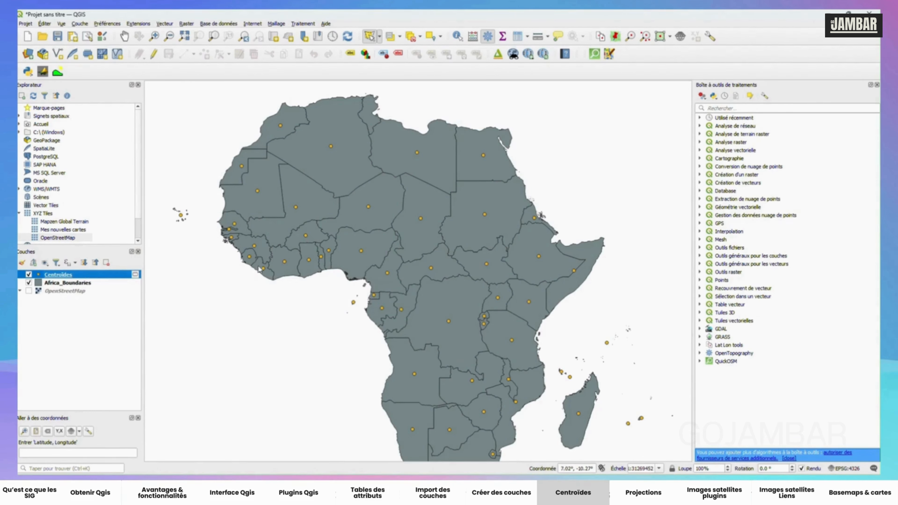
click(730, 108)
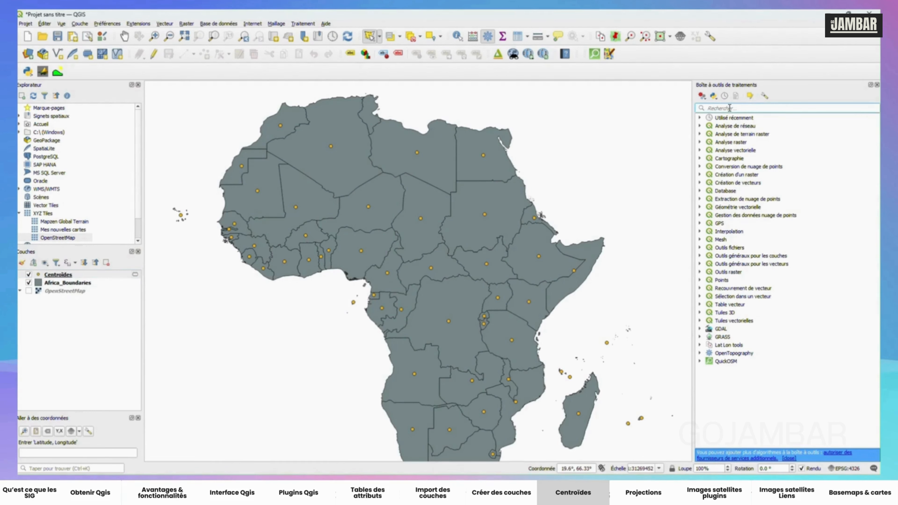
text(add)
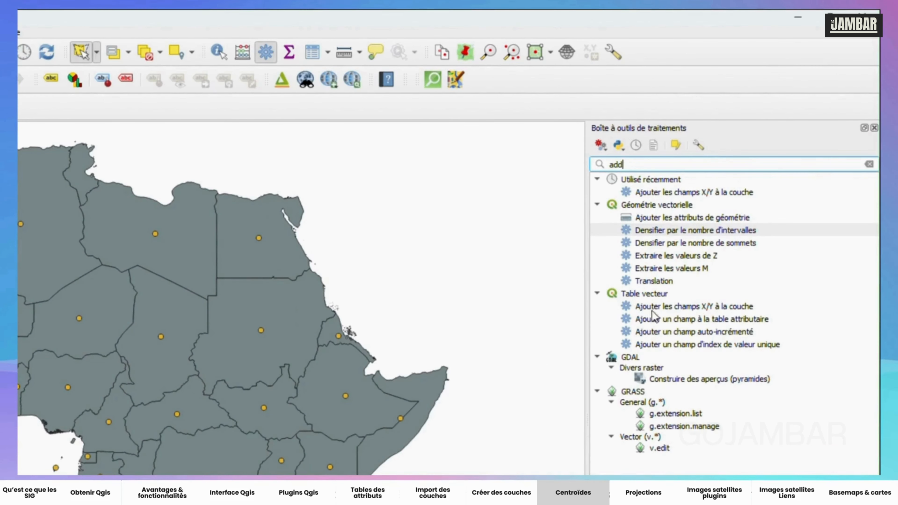
click(729, 307)
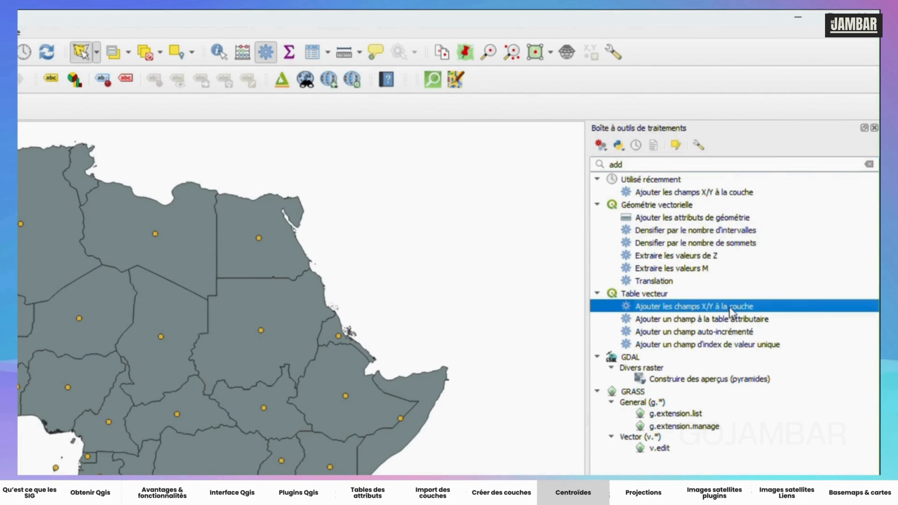
double_click(709, 306)
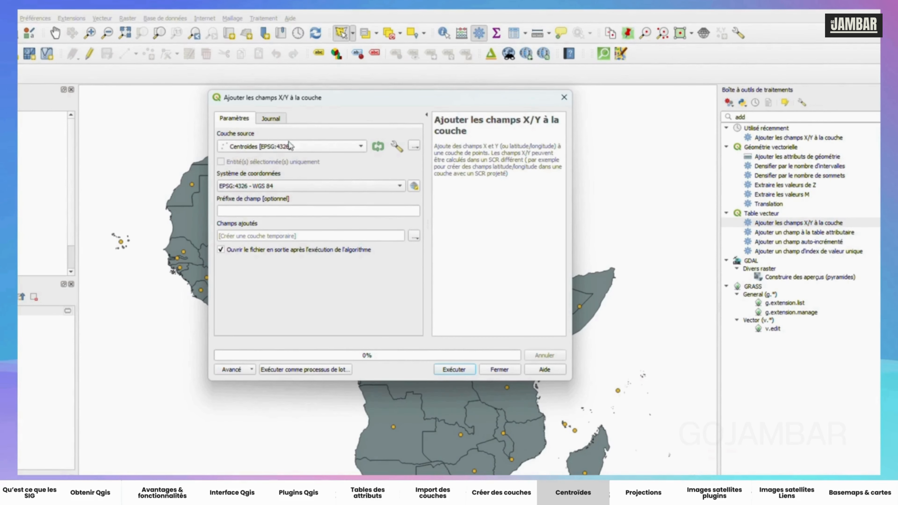
Add X/Y fields to the Centroïdes layer in EPSG:4326 - WGS 84 as a temporary layer
click(289, 146)
click(273, 148)
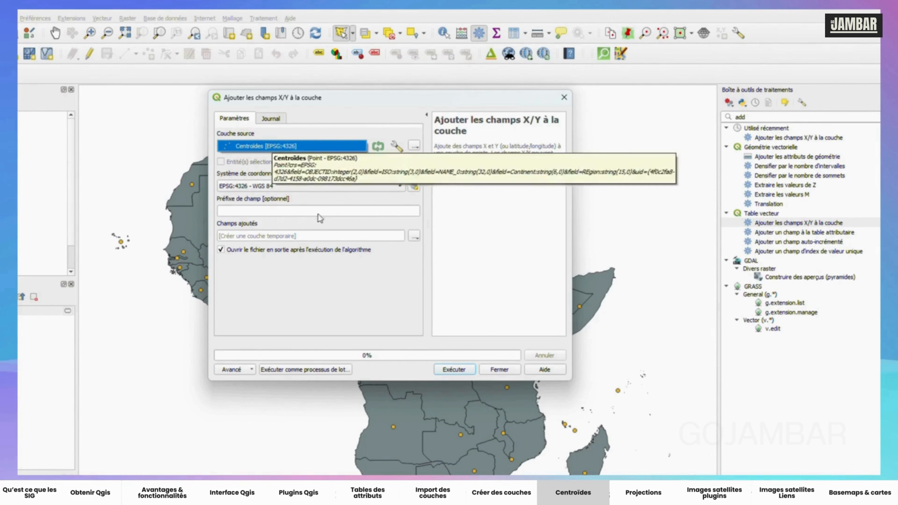
click(454, 369)
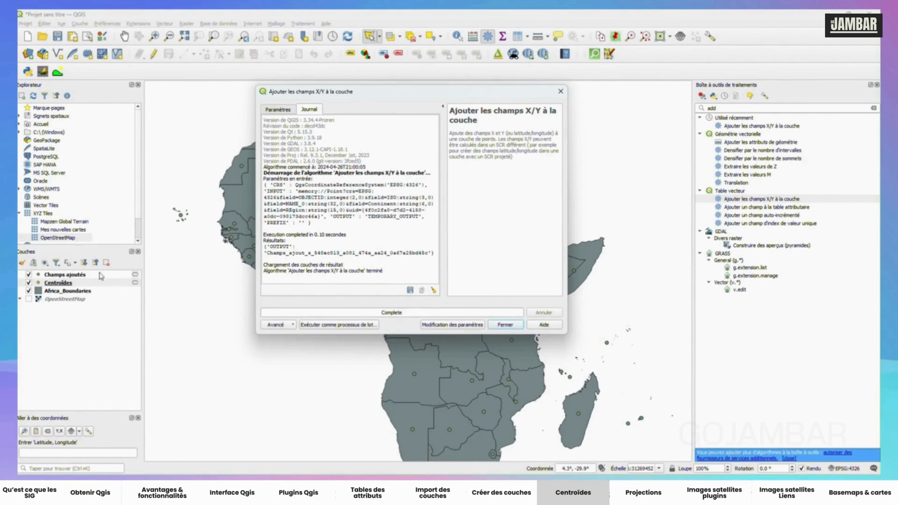
click(510, 326)
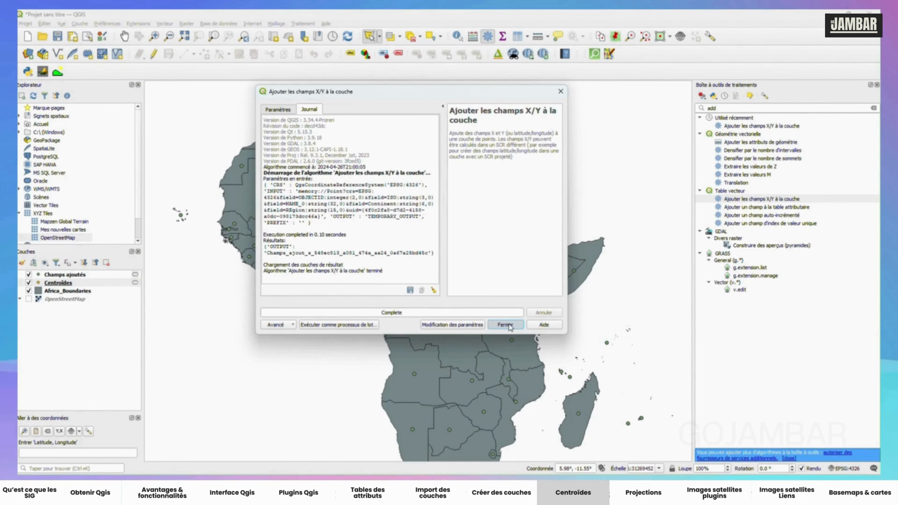
Make the Champs ajoutés layer active and open its attribute table
click(64, 275)
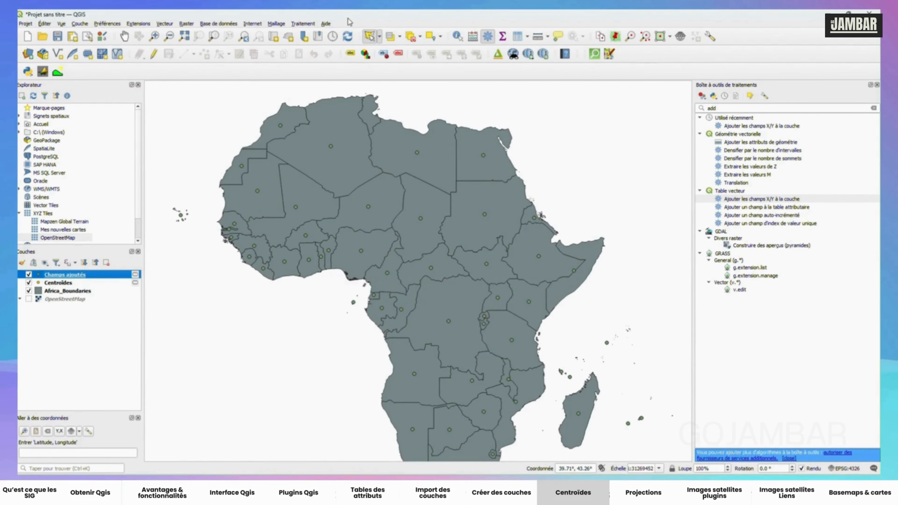
click(520, 37)
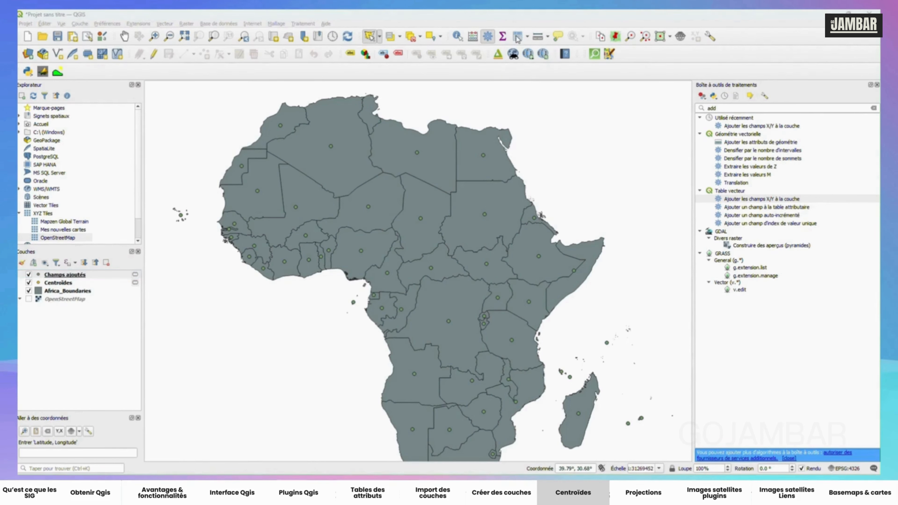
click(66, 275)
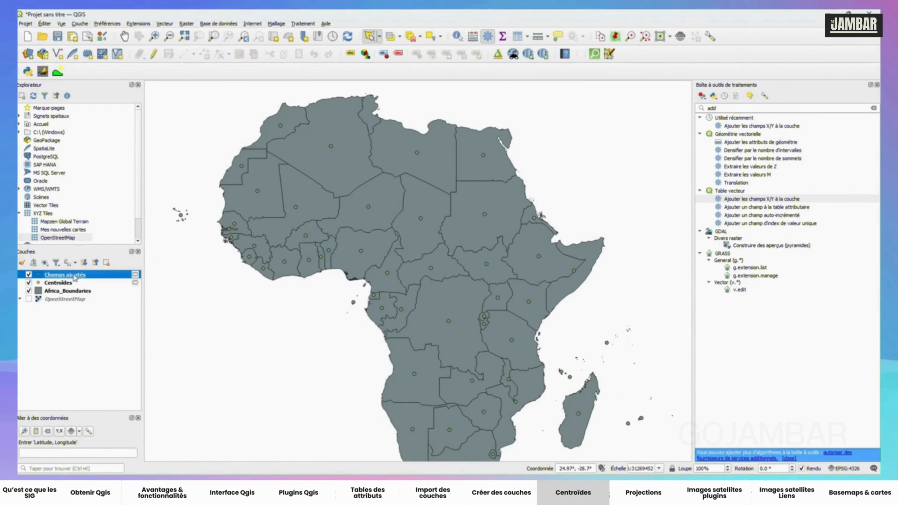
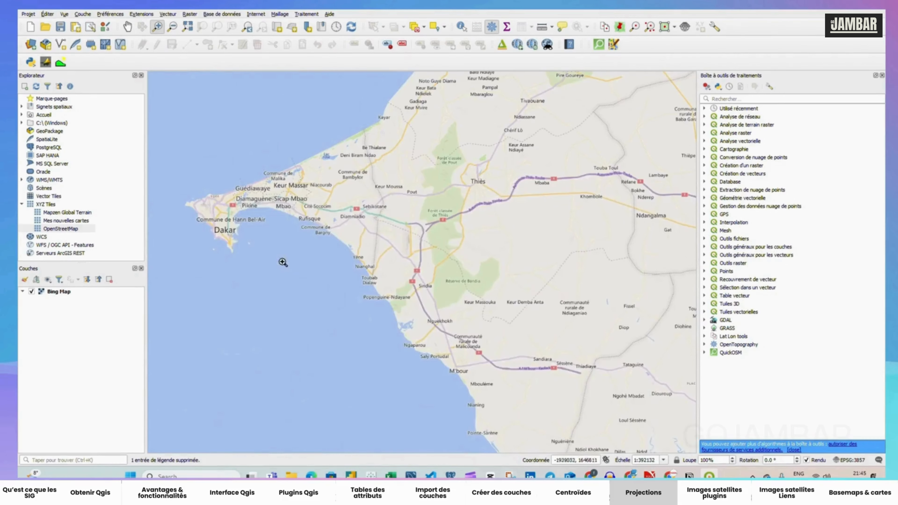
Focus on the Dakar peninsula and open the source settings in the Bing Map layer's properties
drag(198, 179, 385, 261)
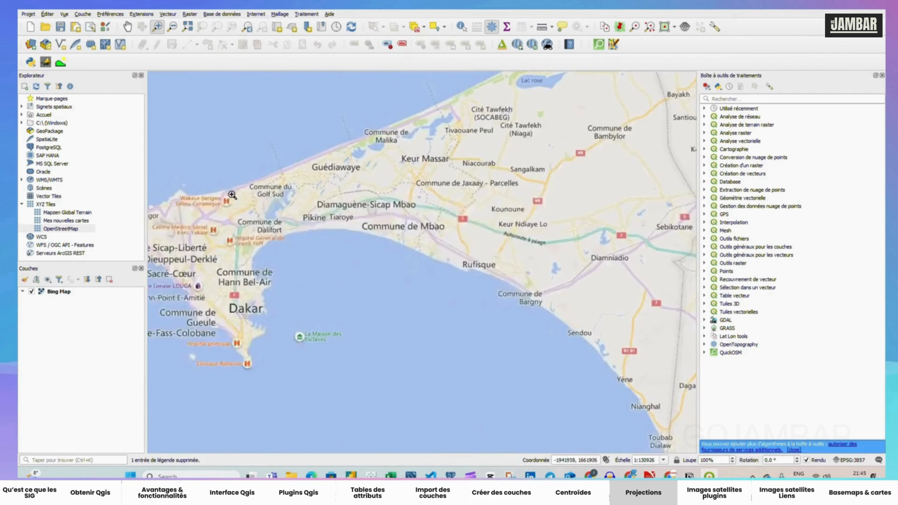
drag(231, 195, 347, 240)
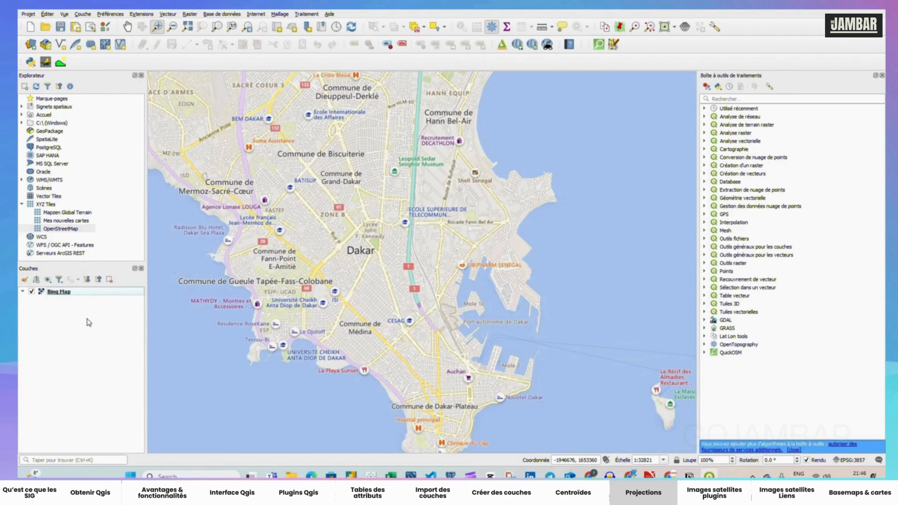
click(65, 292)
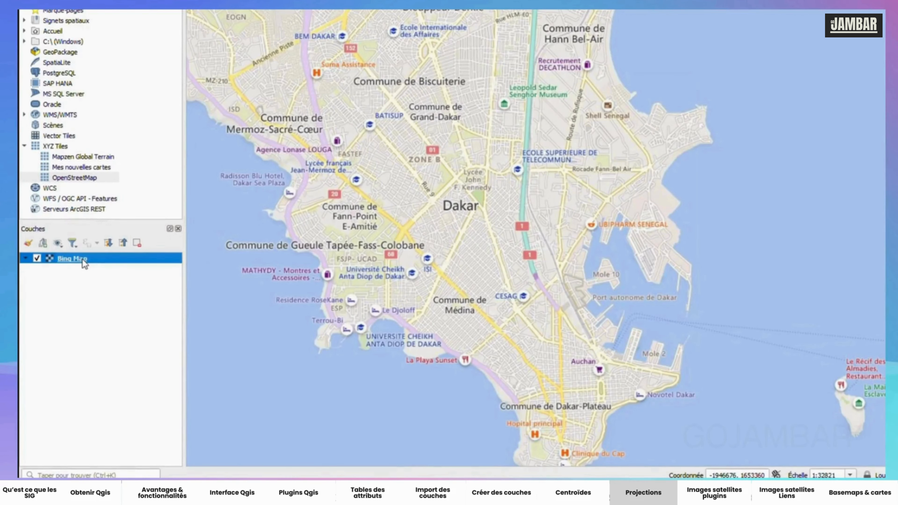
right_click(82, 259)
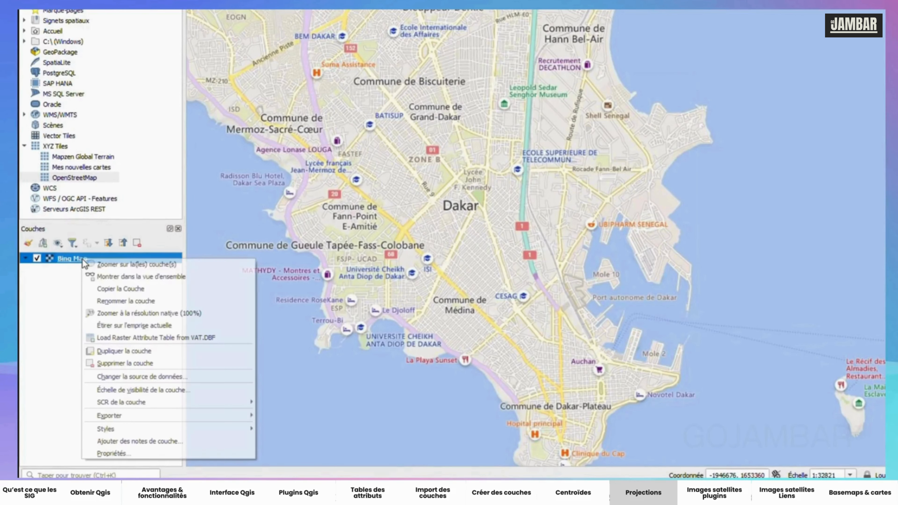
click(112, 454)
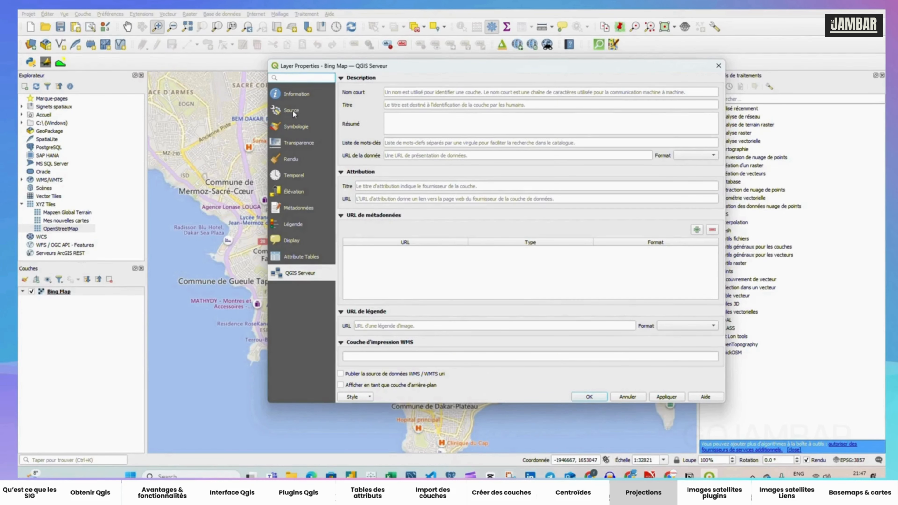
click(284, 111)
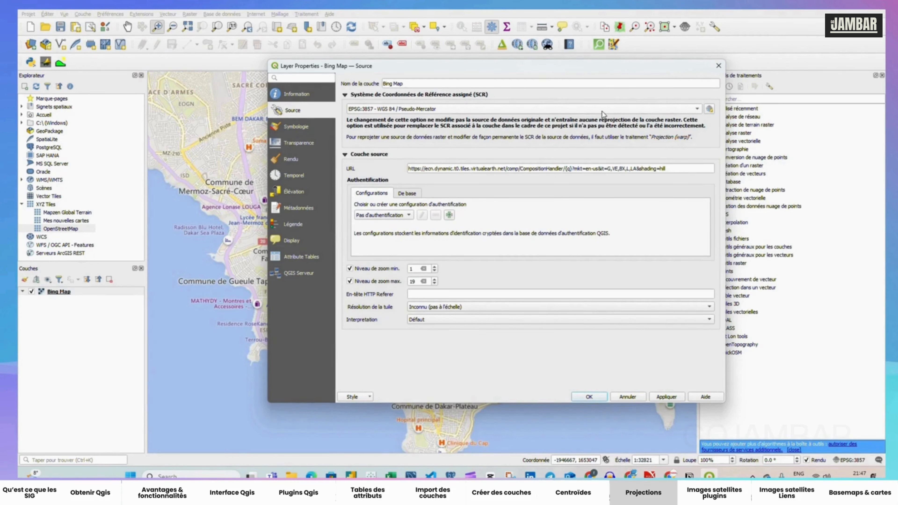
Browse the coordinate reference systems assignable to the Bing Map layer and accept WGS 84 / Pseudo-Mercator
mouse_move(603, 114)
click(696, 110)
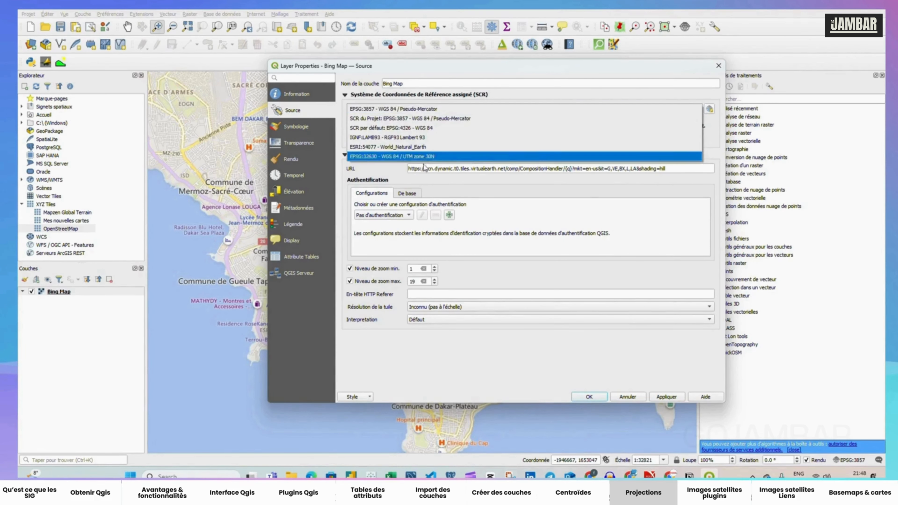
click(386, 168)
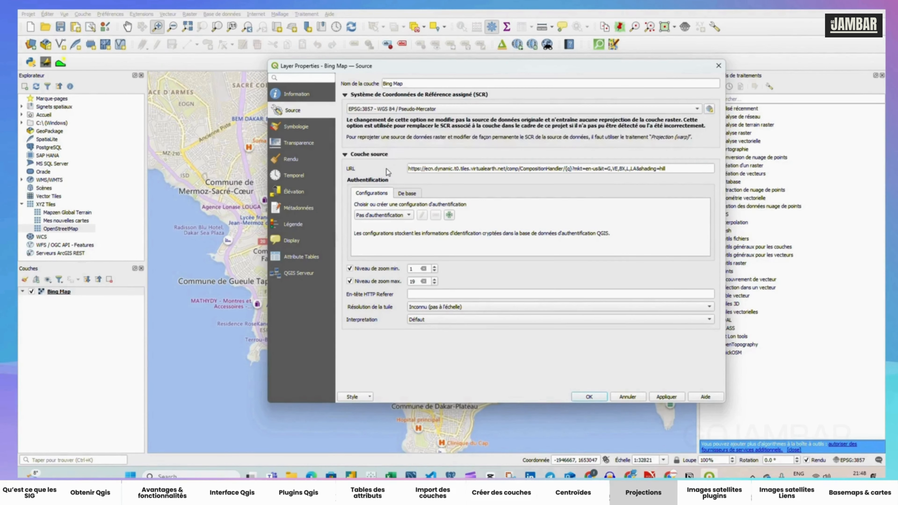
click(710, 109)
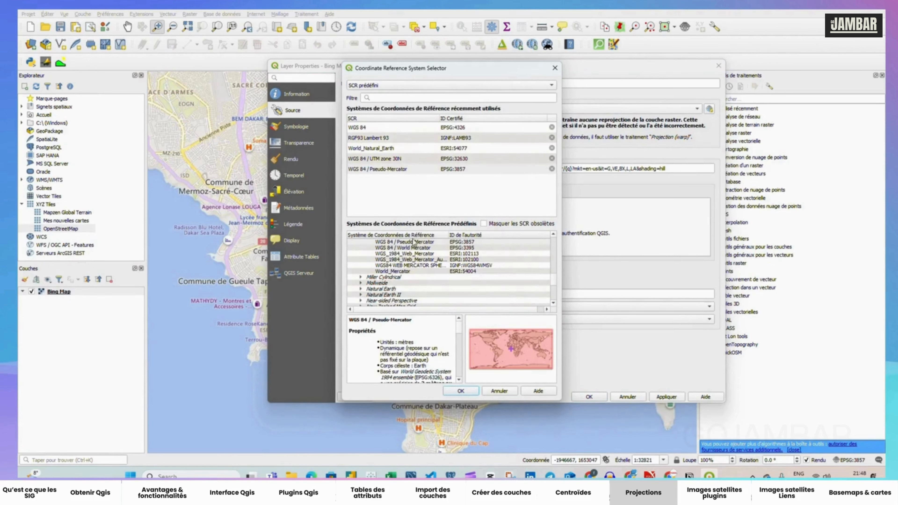
scroll(424, 275, down, 6)
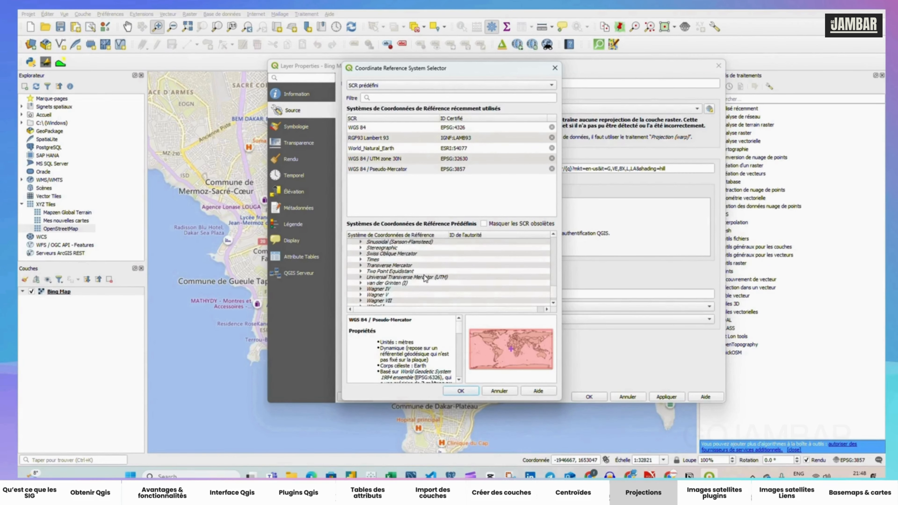
scroll(426, 278, up, 10)
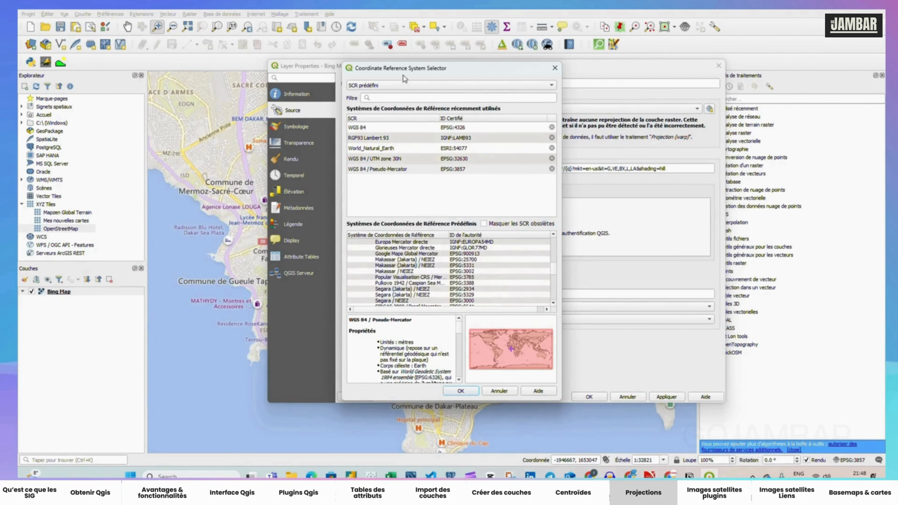
click(399, 98)
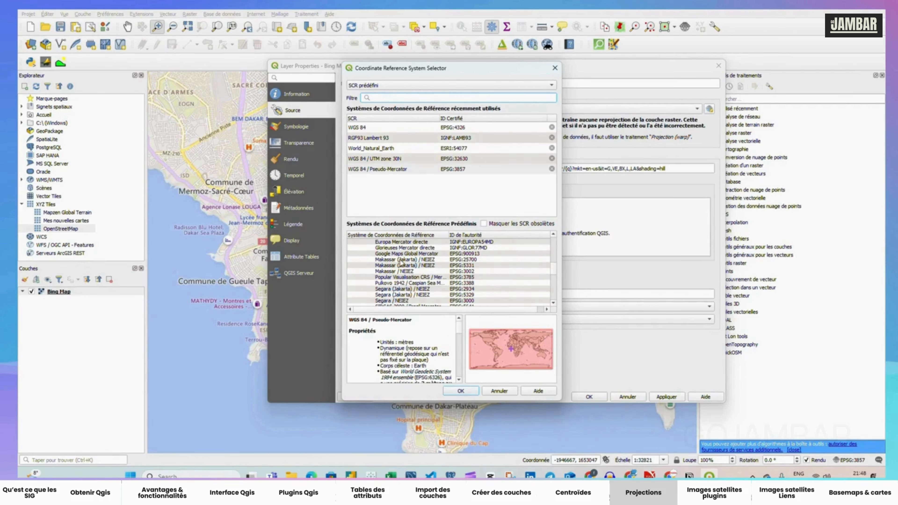
click(460, 391)
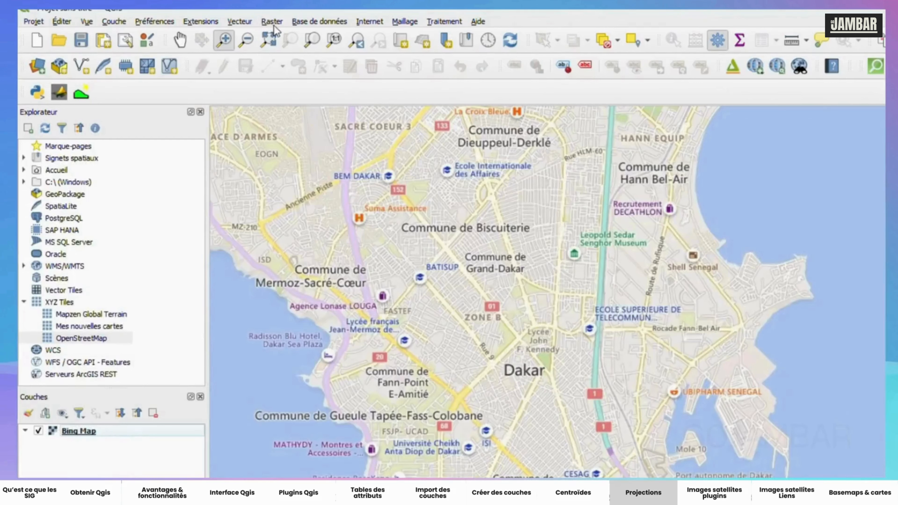
Open the raster tool Assigner une projection with Bing Map as the input layer
click(190, 15)
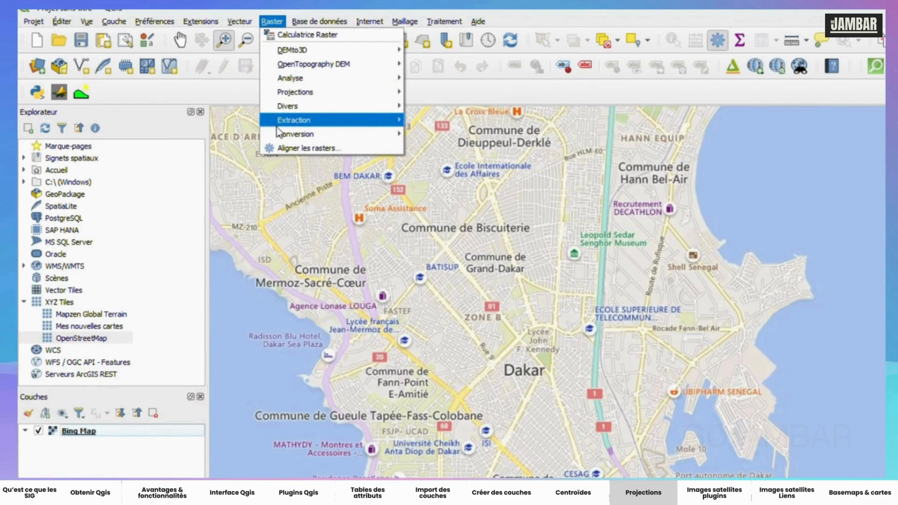
mouse_move(309, 97)
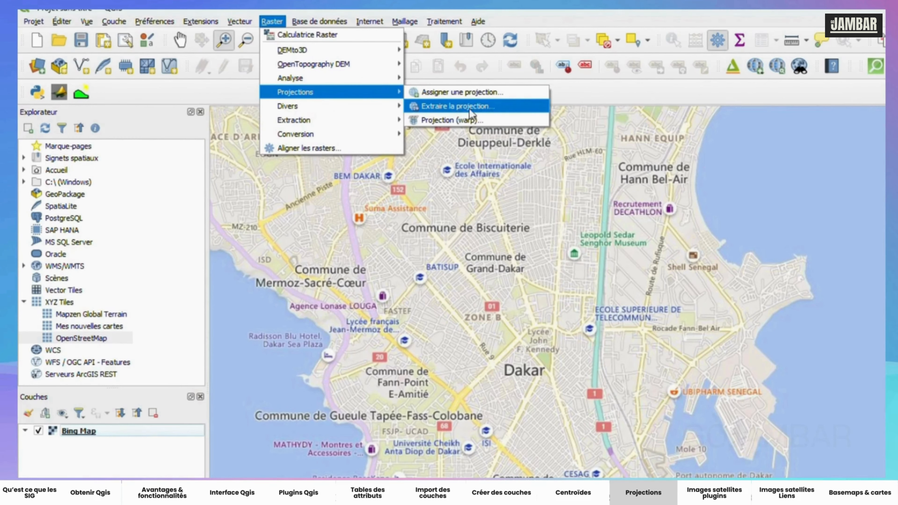
click(462, 93)
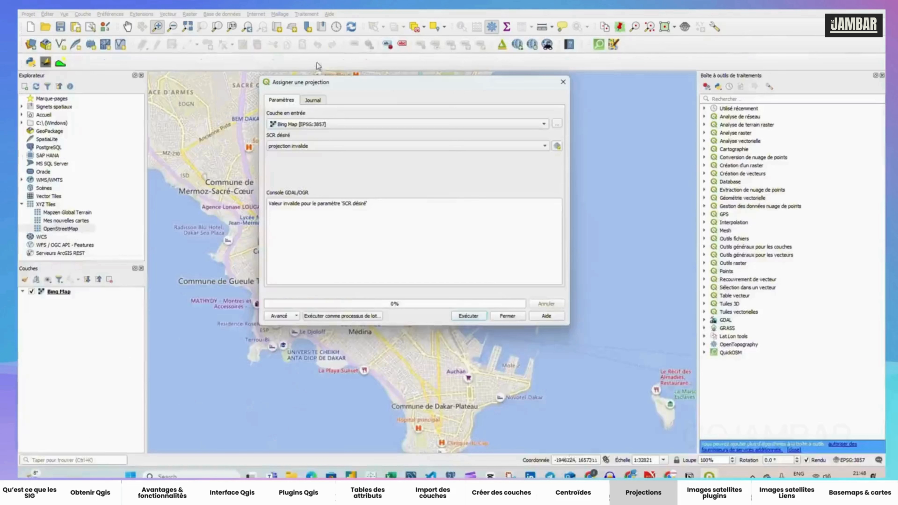
click(341, 123)
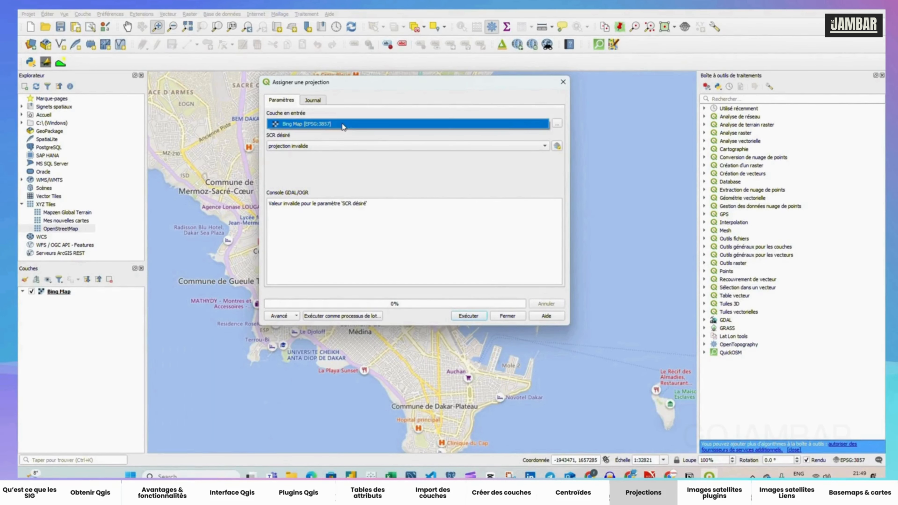
click(440, 163)
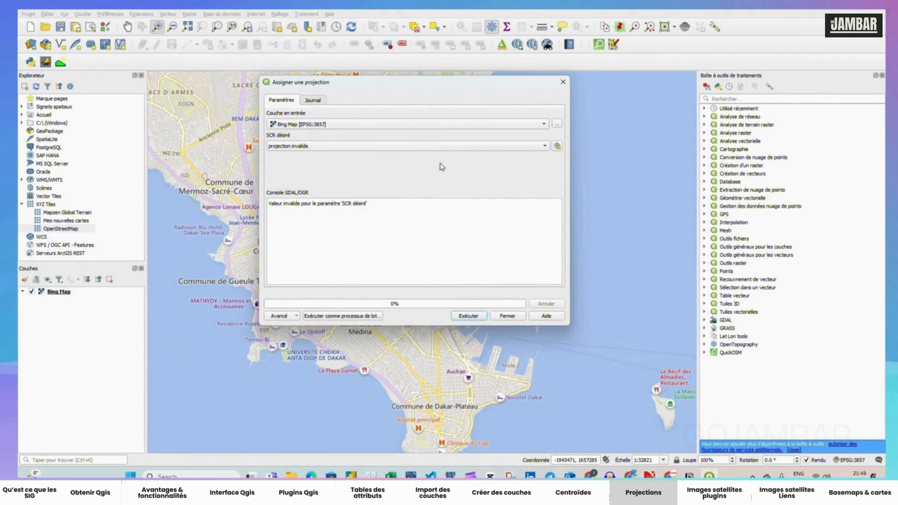
Browse the predefined coordinate systems selectable as the target SCR in Assigner une projection, and close the tool without running it
click(558, 146)
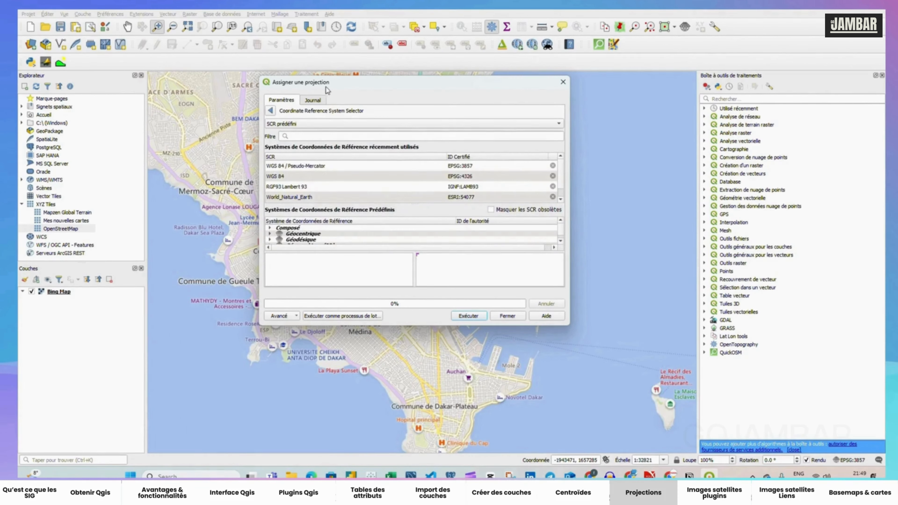
click(320, 135)
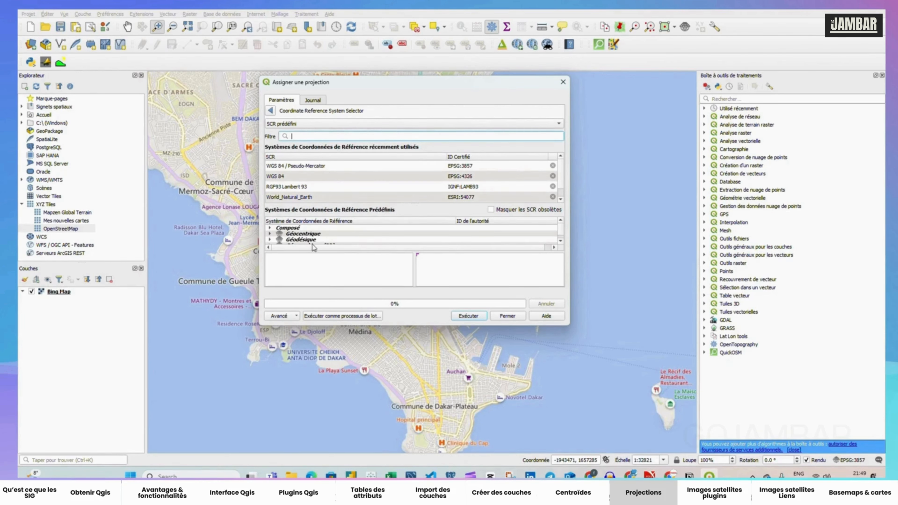
drag(295, 250, 299, 270)
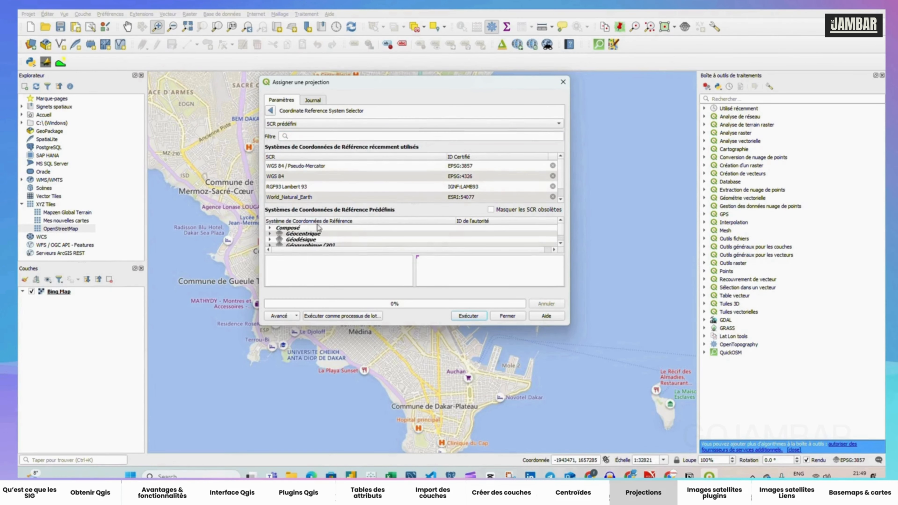
drag(415, 203, 415, 184)
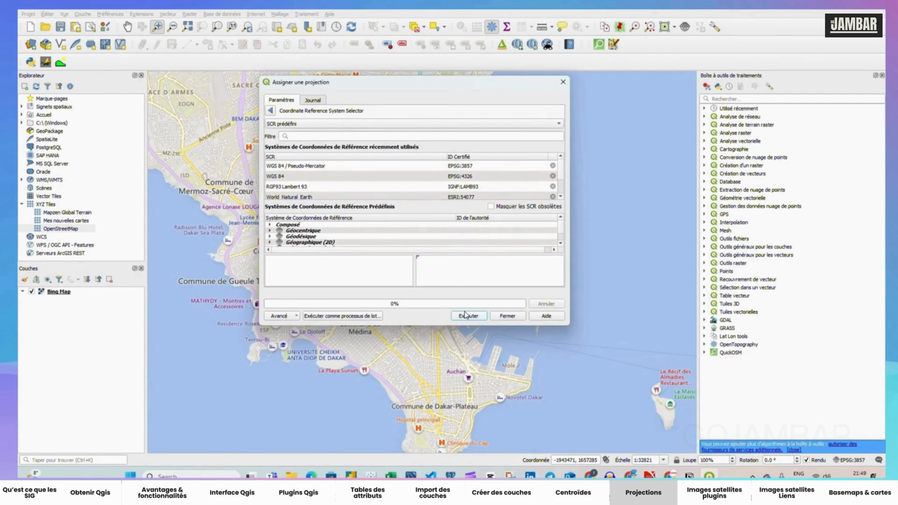
click(561, 83)
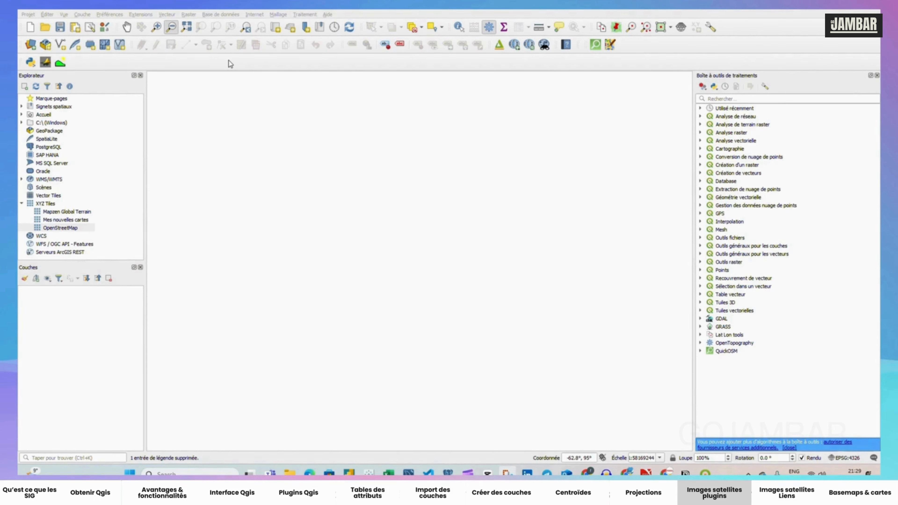
Add the OpenStreetMap XYZ tile layer to the project and inspect its detail over West and Central Africa
click(278, 53)
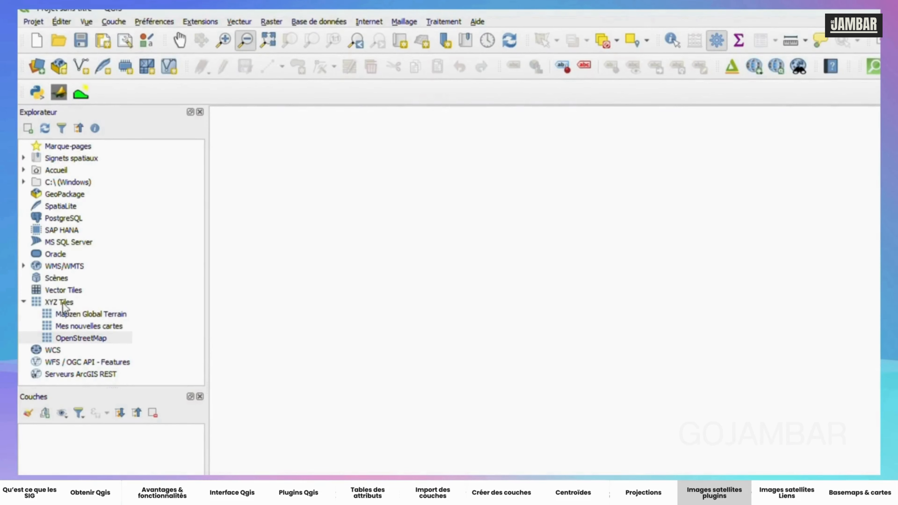
click(92, 341)
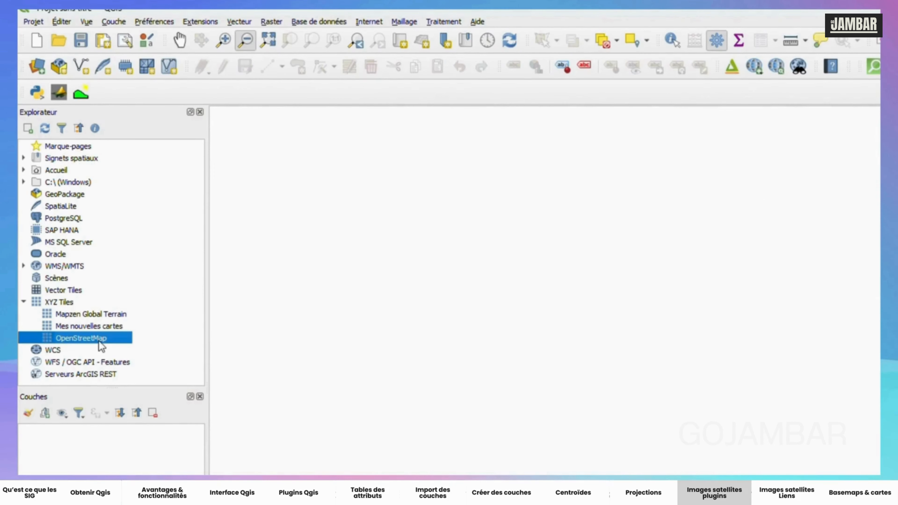
double_click(87, 338)
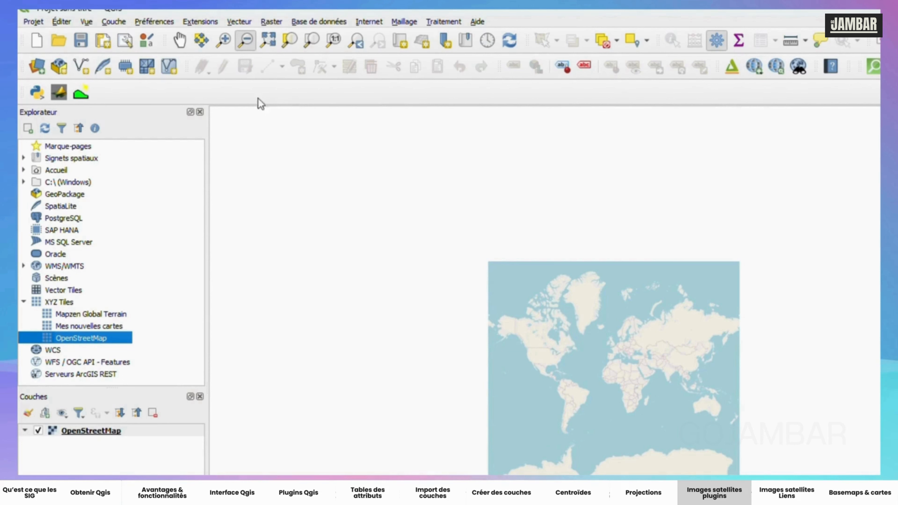
click(224, 40)
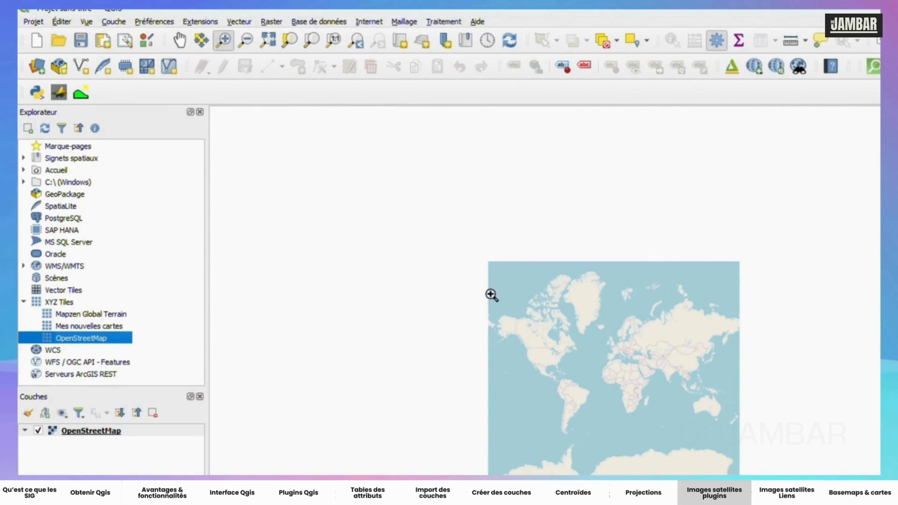
drag(467, 261, 810, 466)
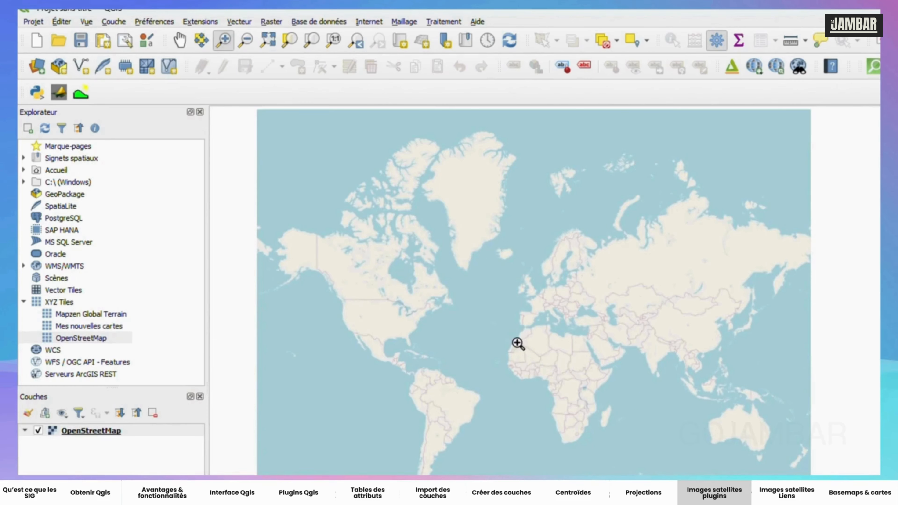
drag(516, 342, 597, 442)
drag(390, 228, 704, 341)
scroll(603, 474, up, 3)
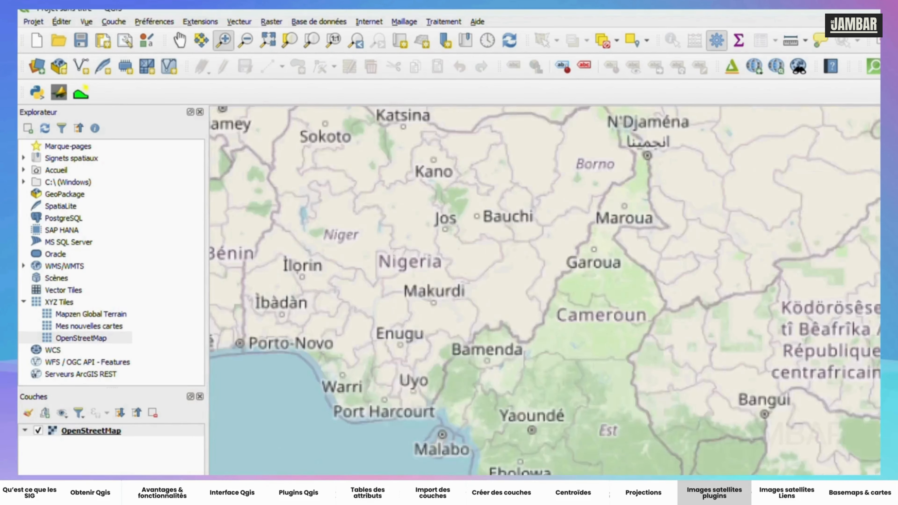
scroll(602, 473, down, 3)
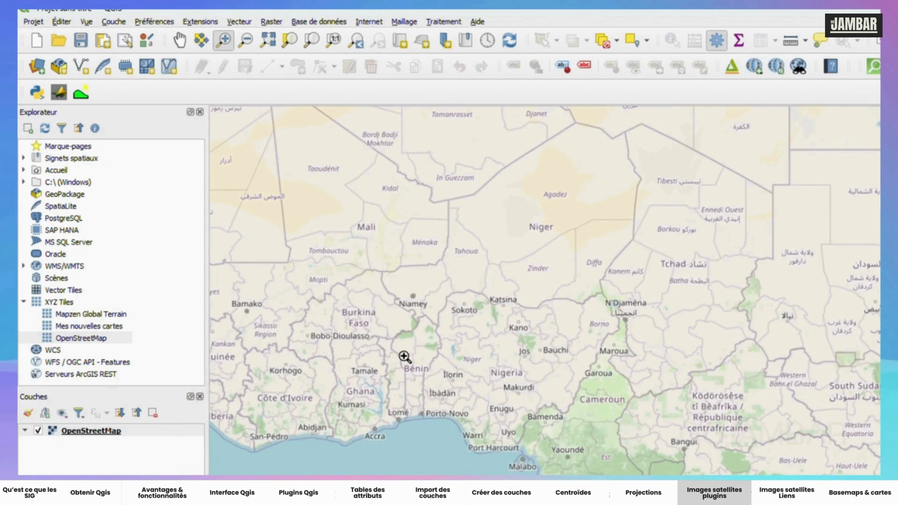
Remove the OpenStreetMap layer from the project
click(78, 431)
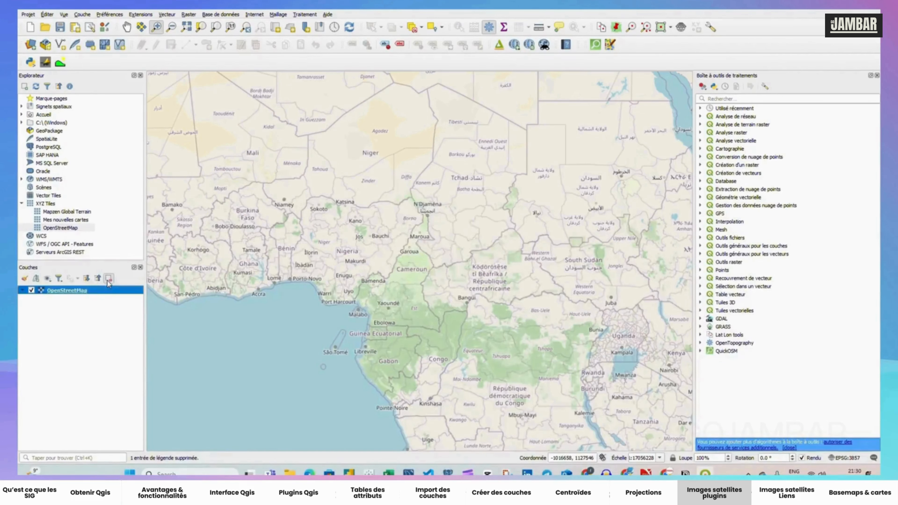
click(109, 278)
click(440, 246)
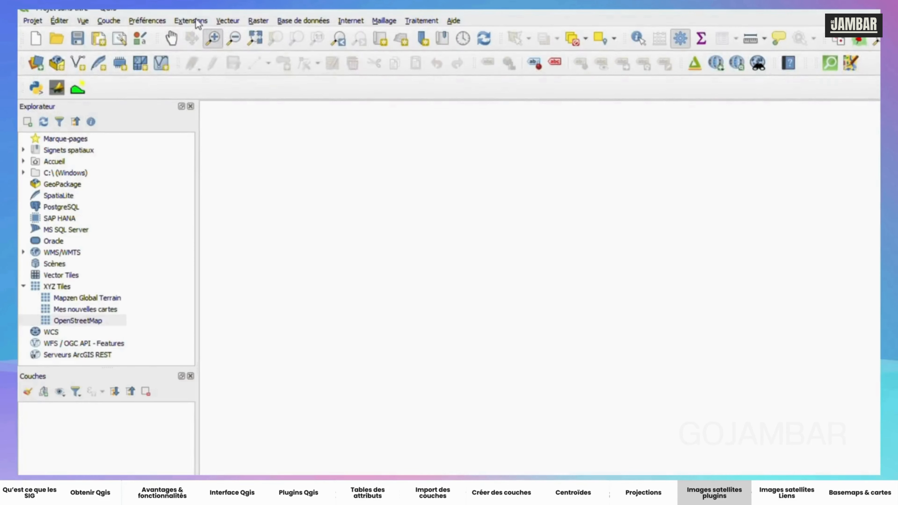
Search the extension manager for "quickmap", view the details of the QuickMapServices plugin and close the manager
click(197, 22)
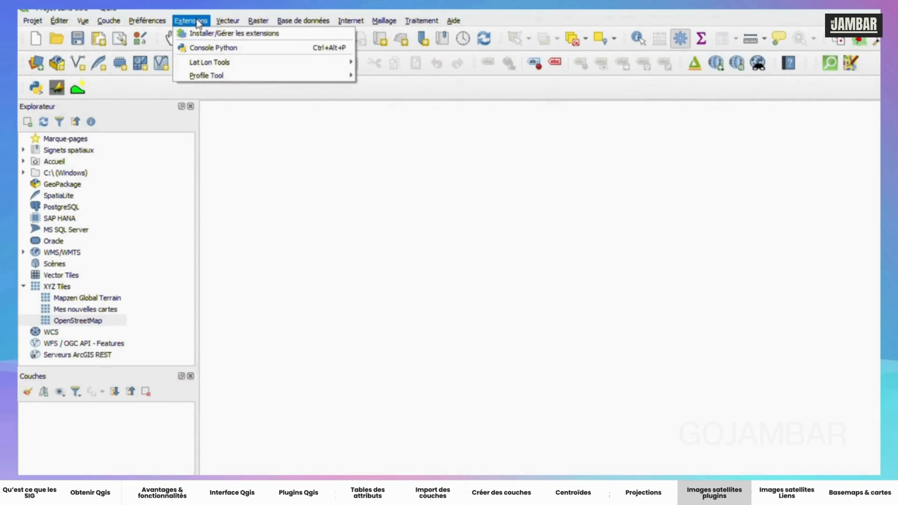
click(200, 35)
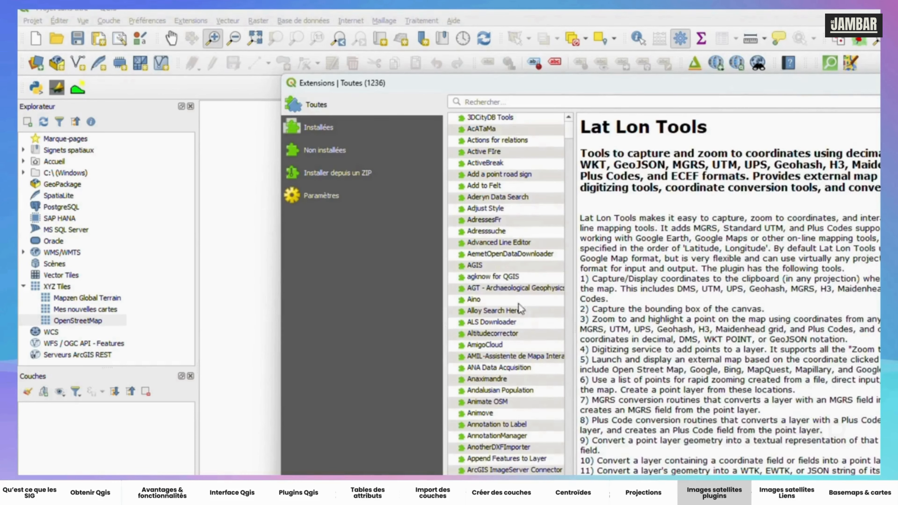
click(487, 105)
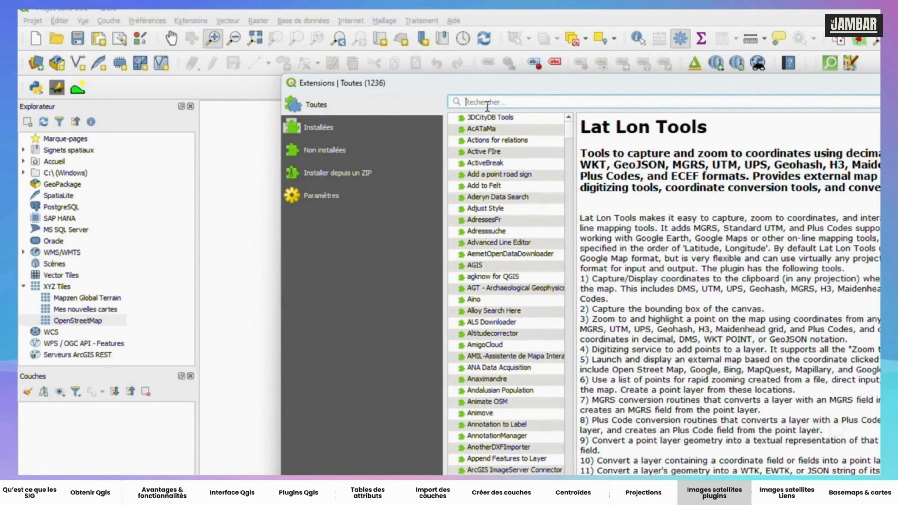
text(quick)
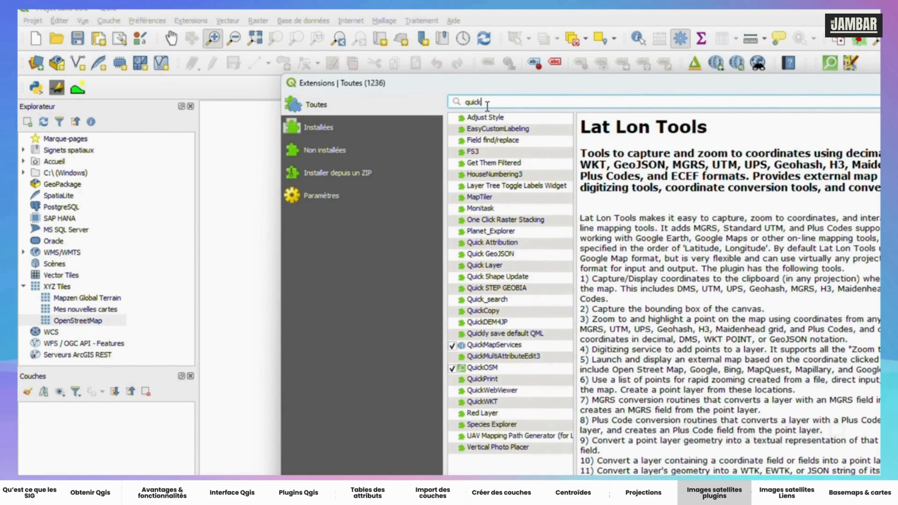
text(map)
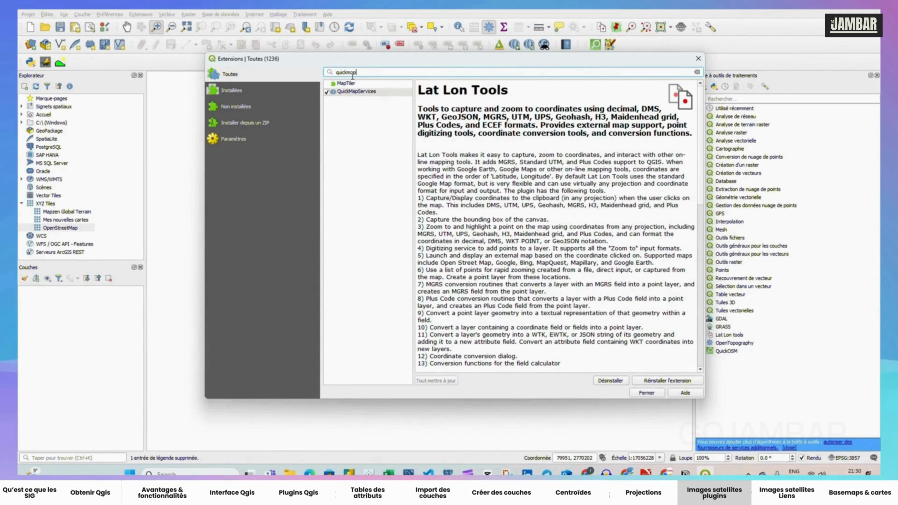
click(361, 92)
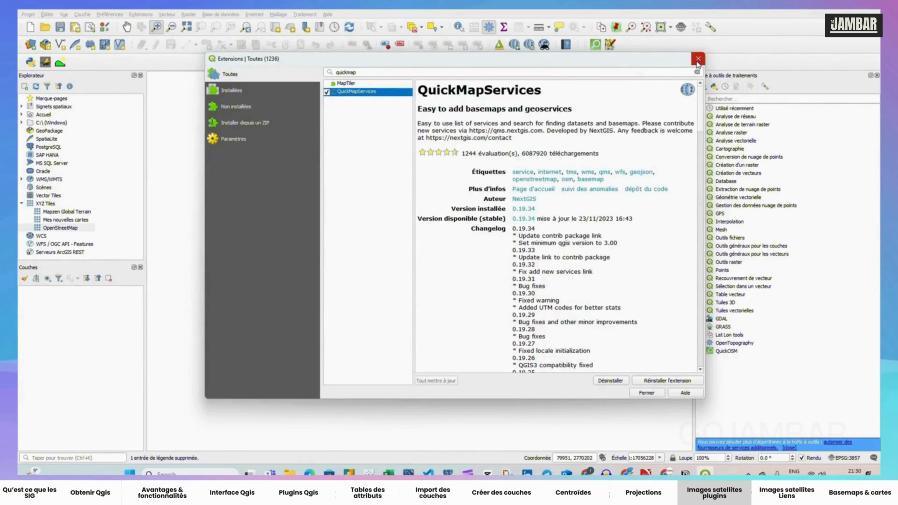
click(697, 60)
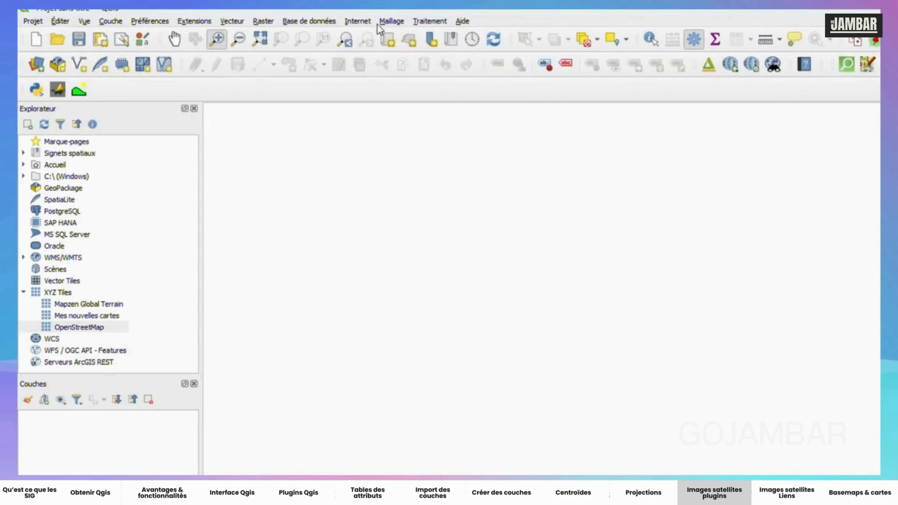
Open the QuickMapServices settings and download the contributed pack of additional map services
click(359, 22)
mouse_move(364, 63)
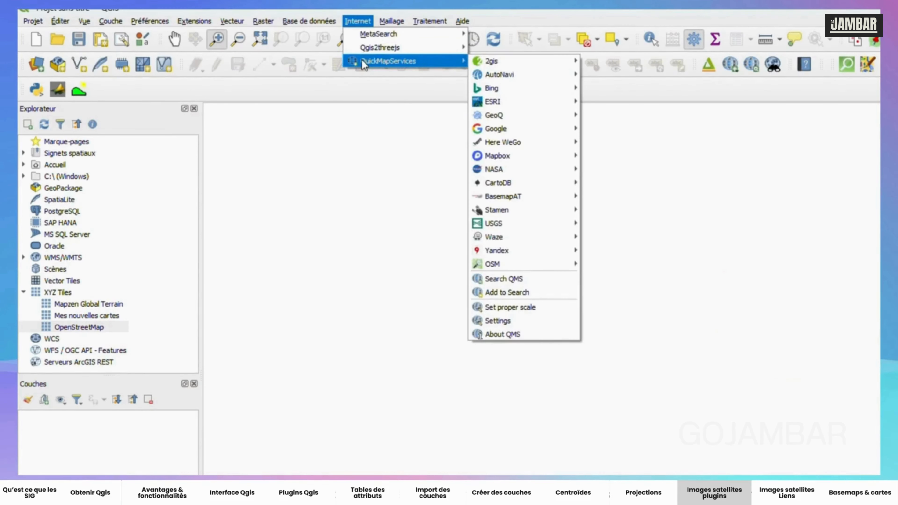
mouse_move(491, 62)
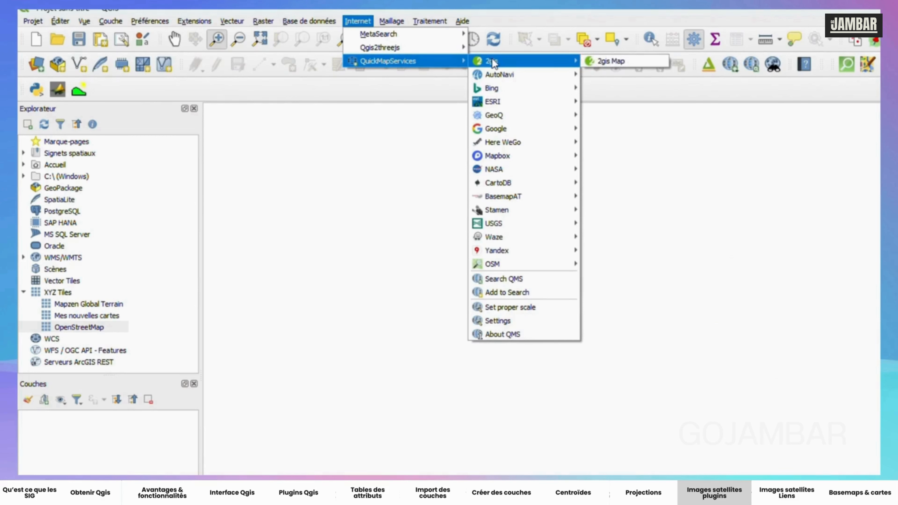
mouse_move(523, 237)
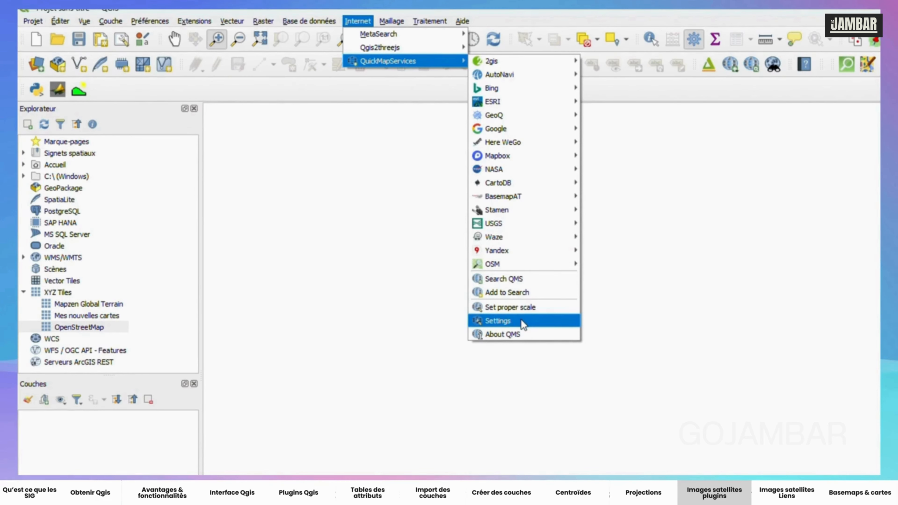
key(Escape)
key(Escape)
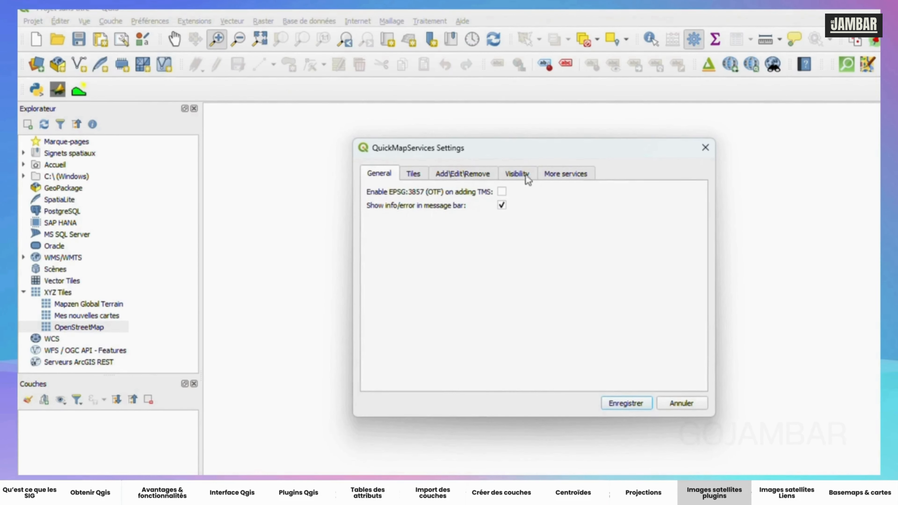
click(554, 177)
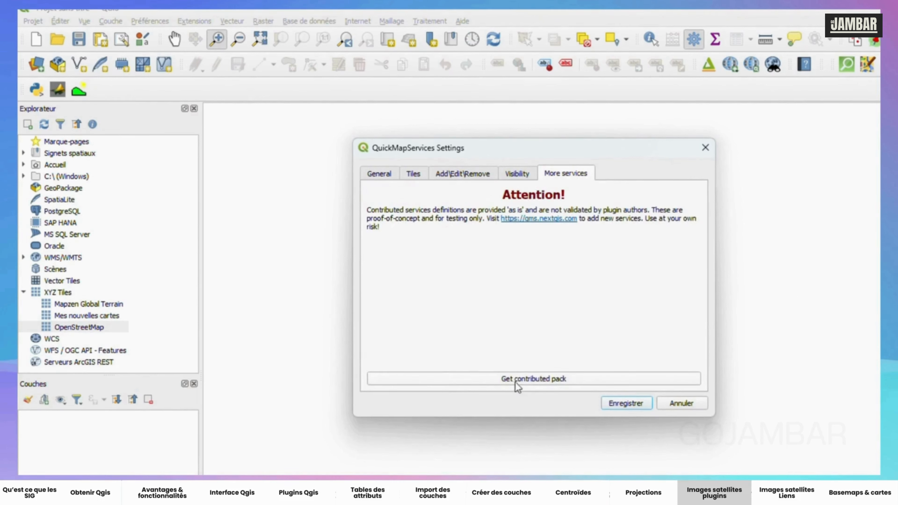
click(530, 383)
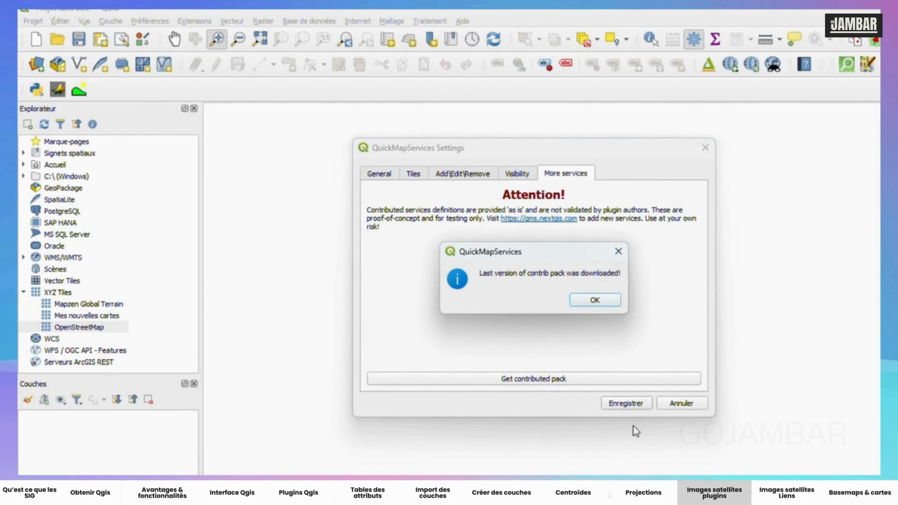
click(597, 302)
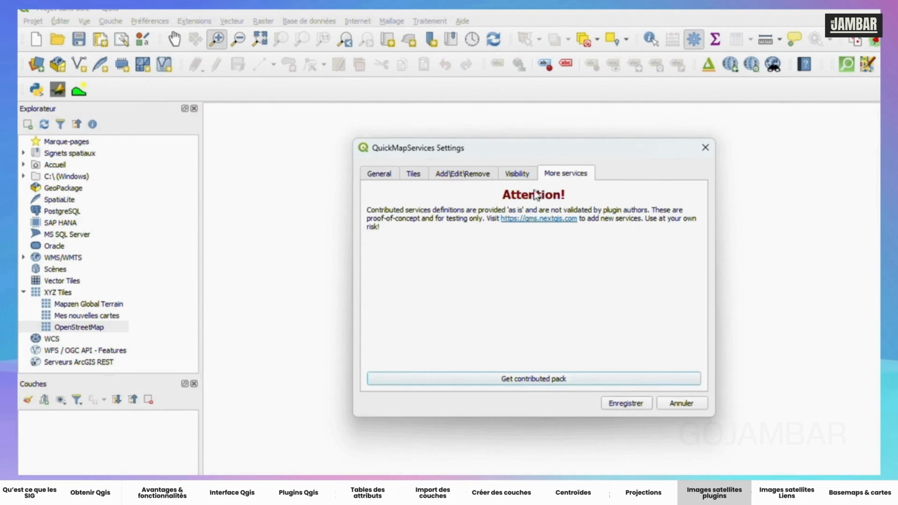
Review the service visibility list and general options of QuickMapServices, and save the settings
click(522, 174)
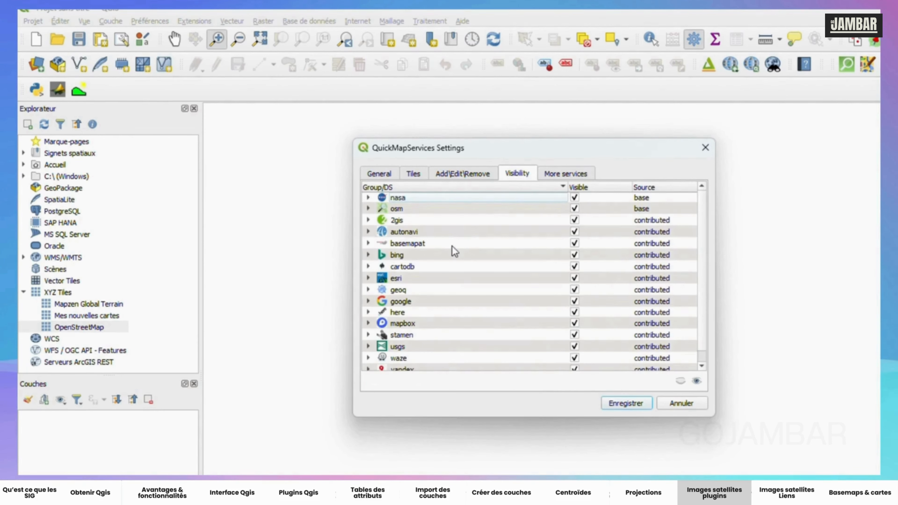
scroll(456, 262, down, 1)
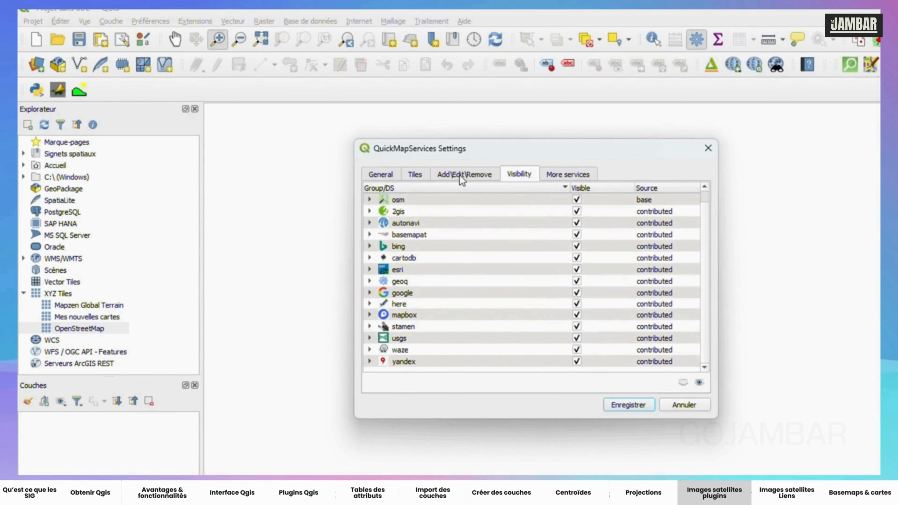
click(388, 176)
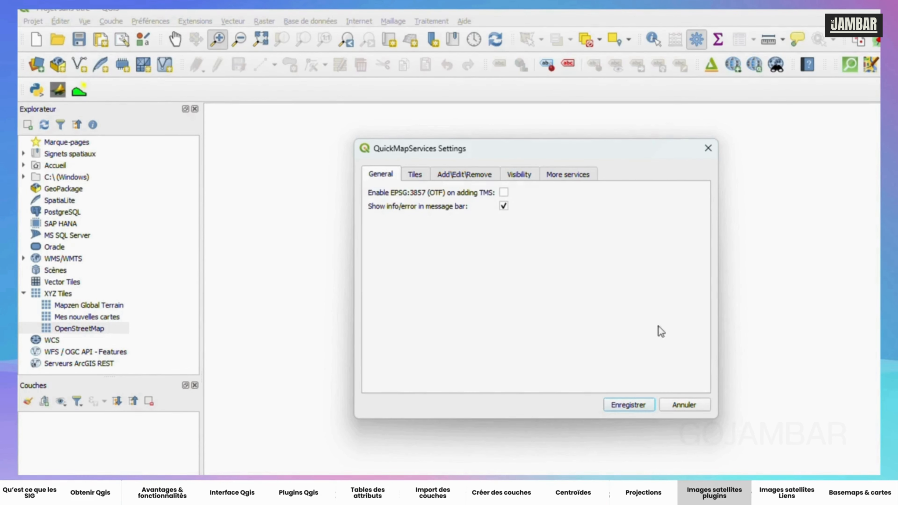
click(632, 406)
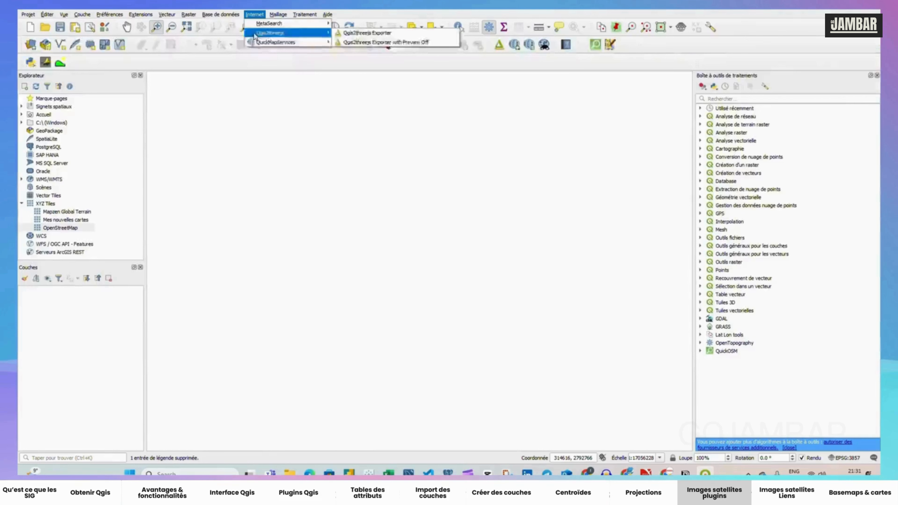
Add the Google Satellite basemap from QuickMapServices to the project
mouse_move(211, 16)
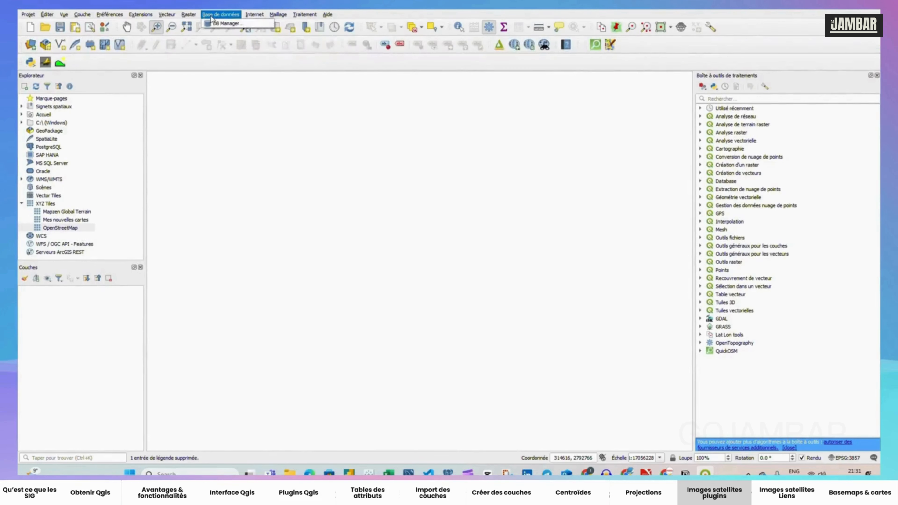
mouse_move(255, 15)
mouse_move(266, 42)
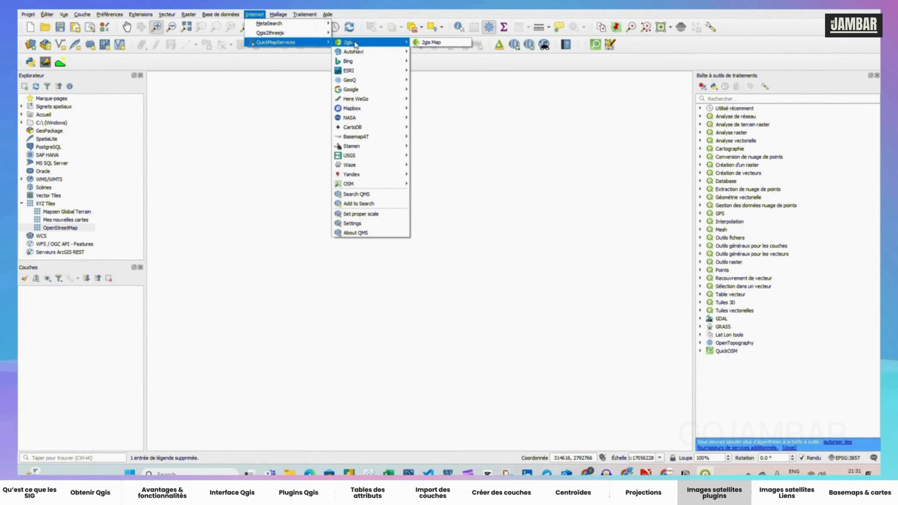
mouse_move(359, 94)
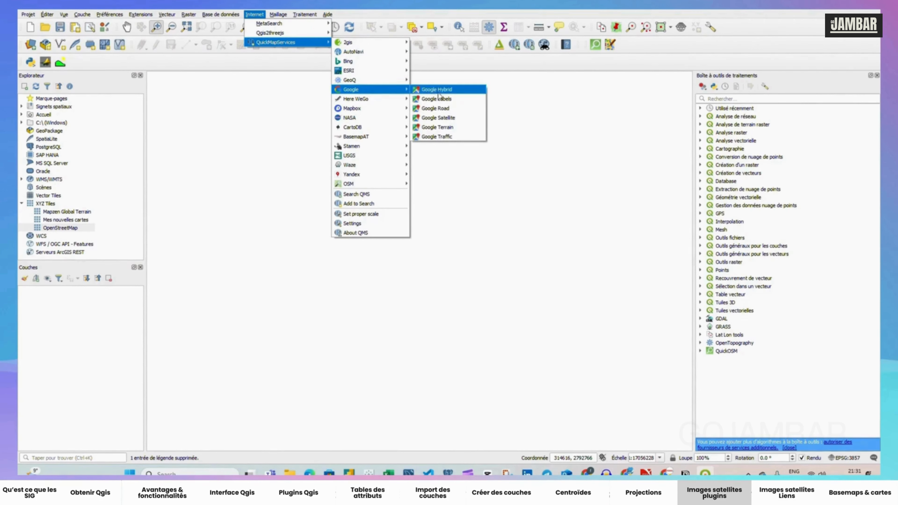
click(439, 118)
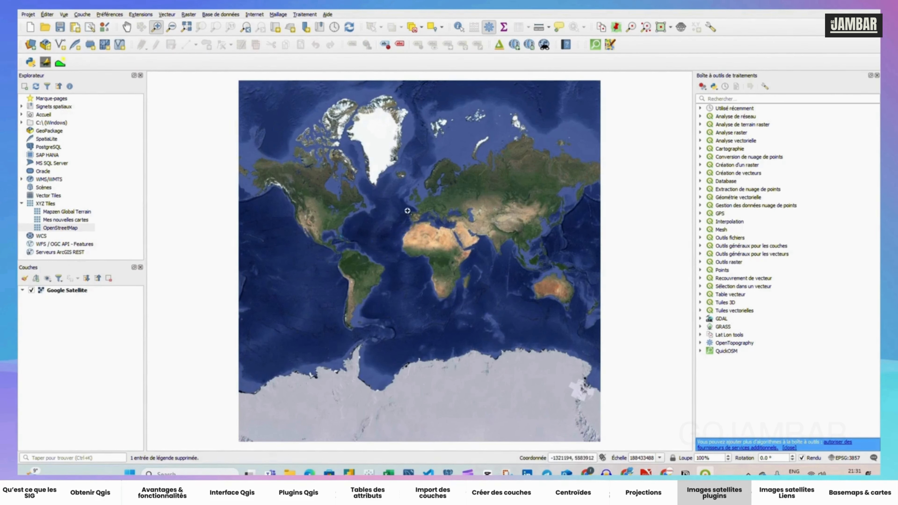
drag(409, 210, 427, 222)
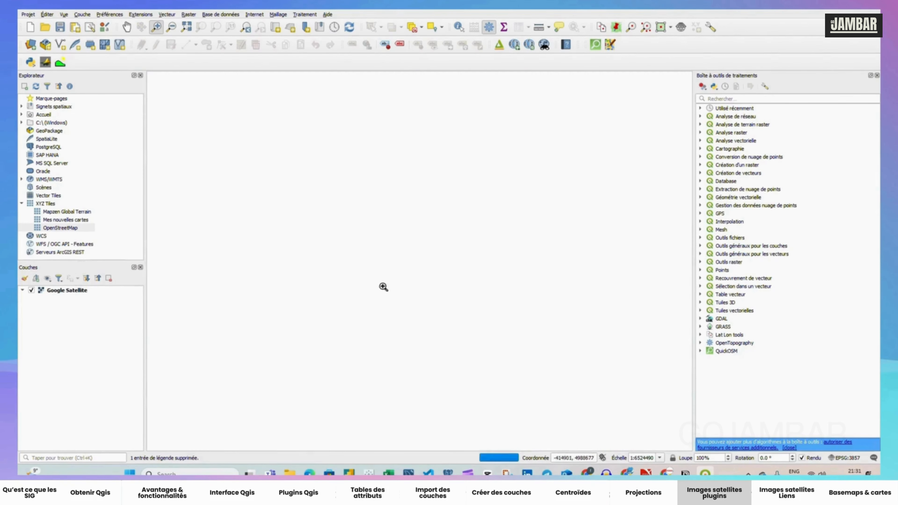
scroll(384, 342, down, 1)
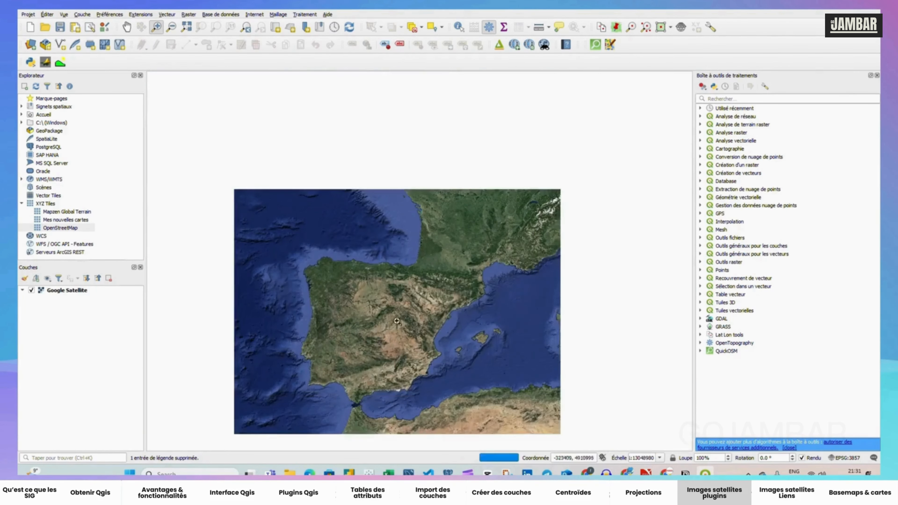
drag(391, 321, 412, 77)
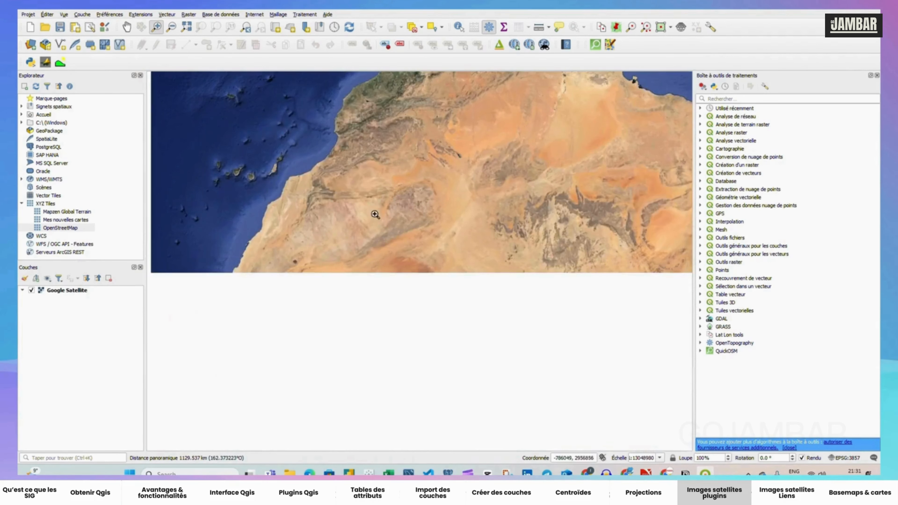
drag(331, 320, 371, 216)
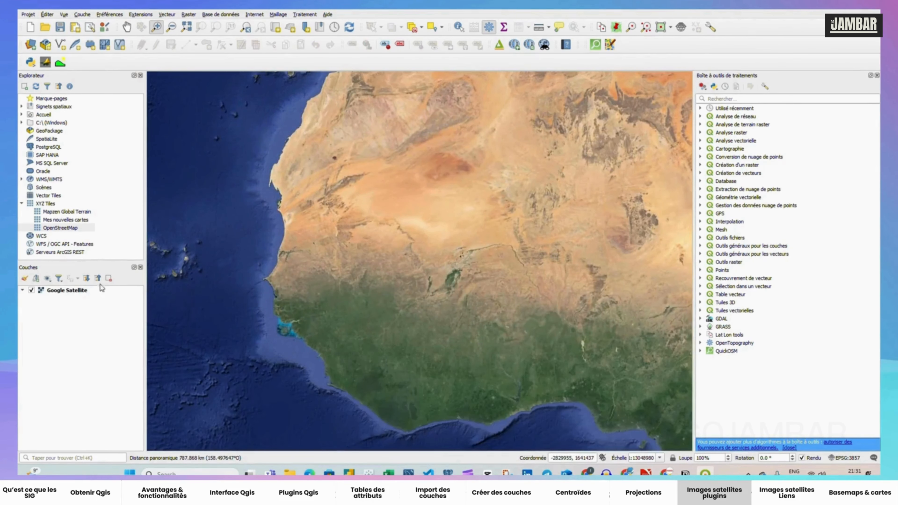
Add the Bing Map basemap from QuickMapServices and ignore the SSL certificate errors
click(99, 290)
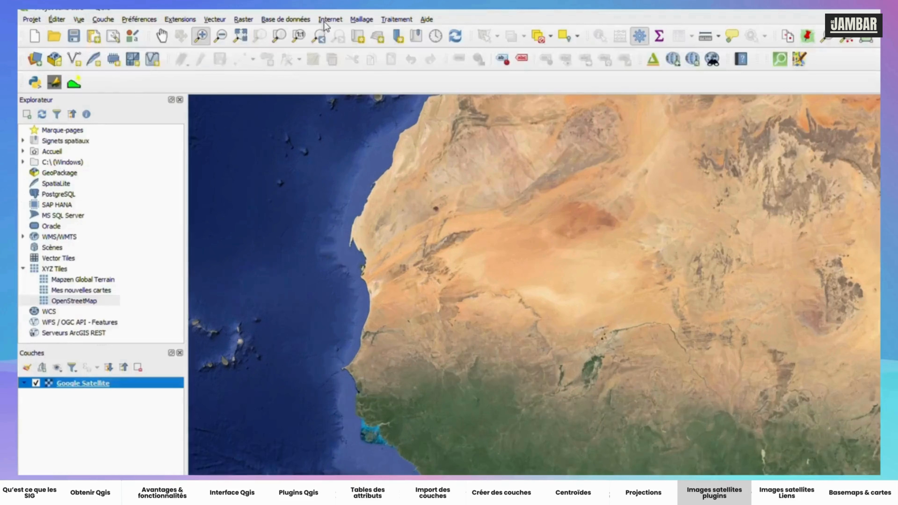
click(254, 14)
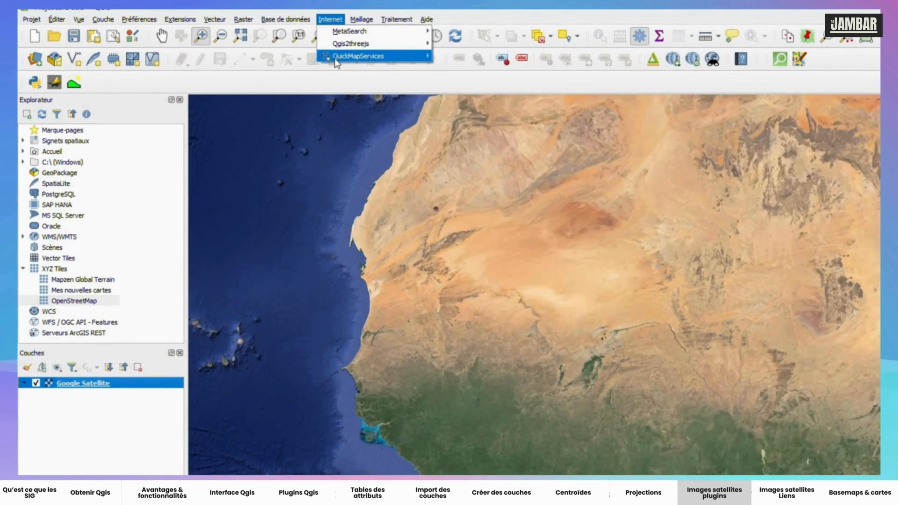
mouse_move(335, 58)
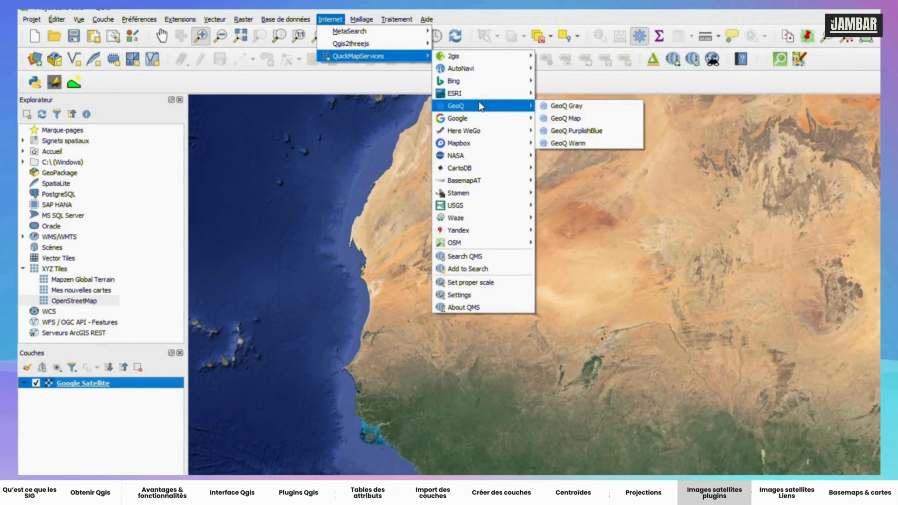
mouse_move(476, 76)
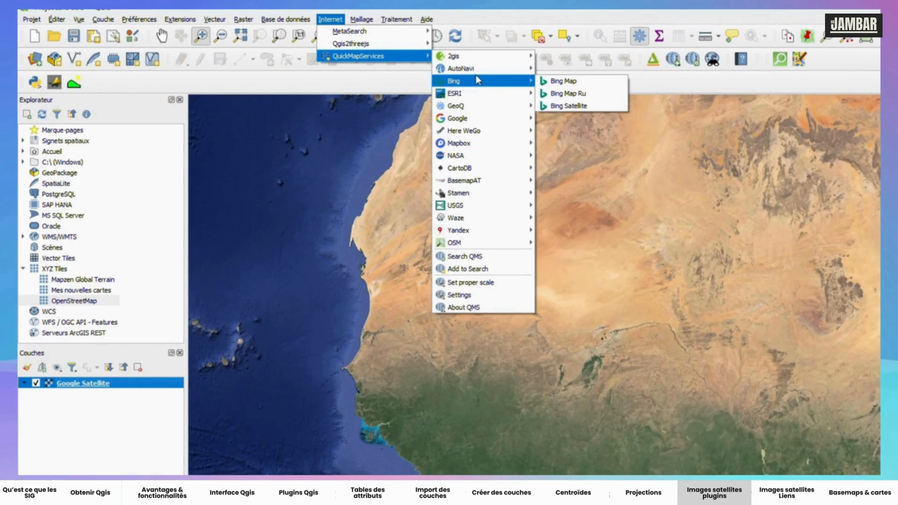
click(565, 82)
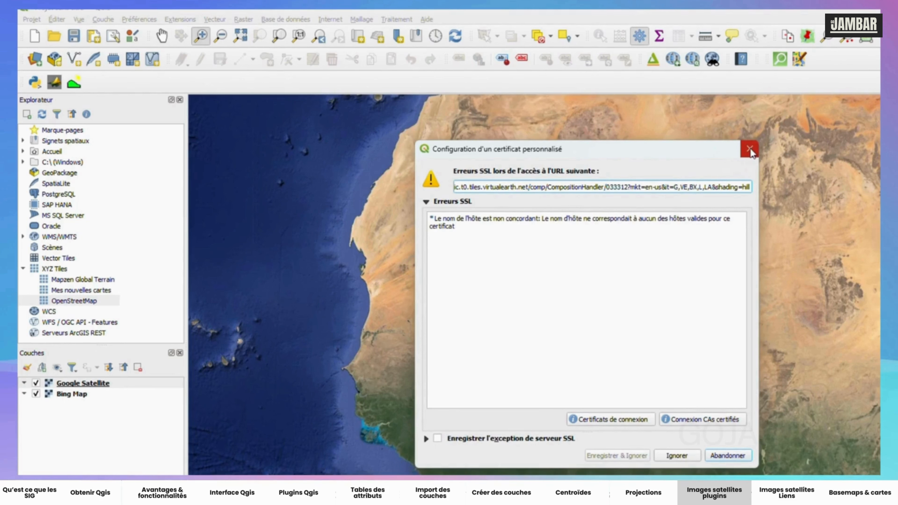
click(680, 456)
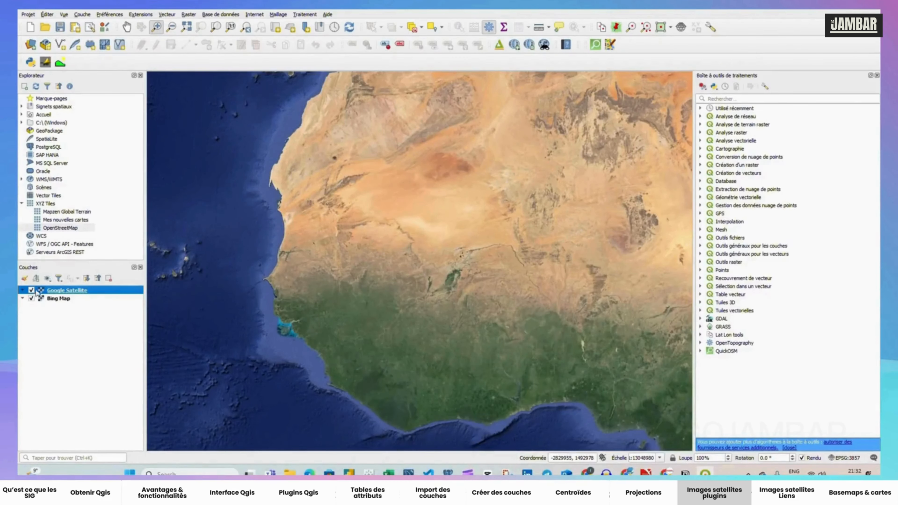
Hide the Google Satellite layer and move it below the Bing Map layer
click(31, 290)
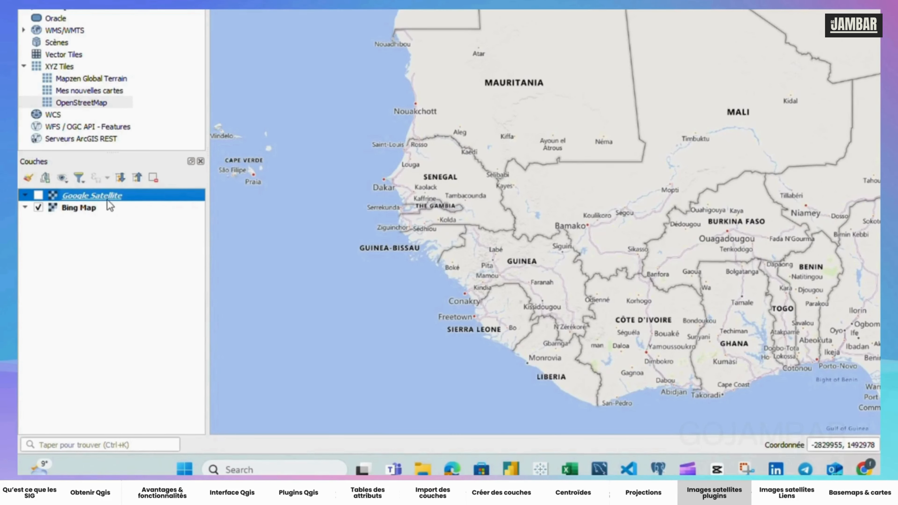
drag(108, 200, 87, 224)
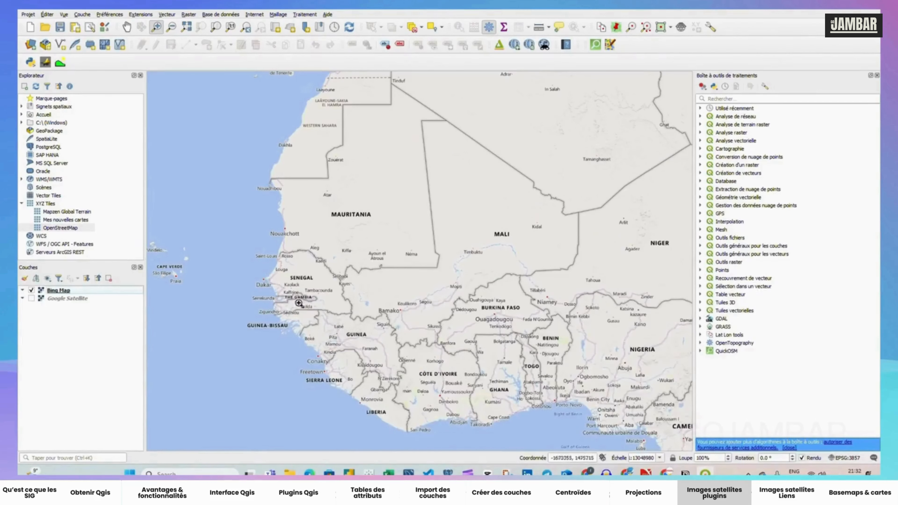
Examine Dakar and its port area in detail on the Bing Map basemap
drag(262, 278, 278, 285)
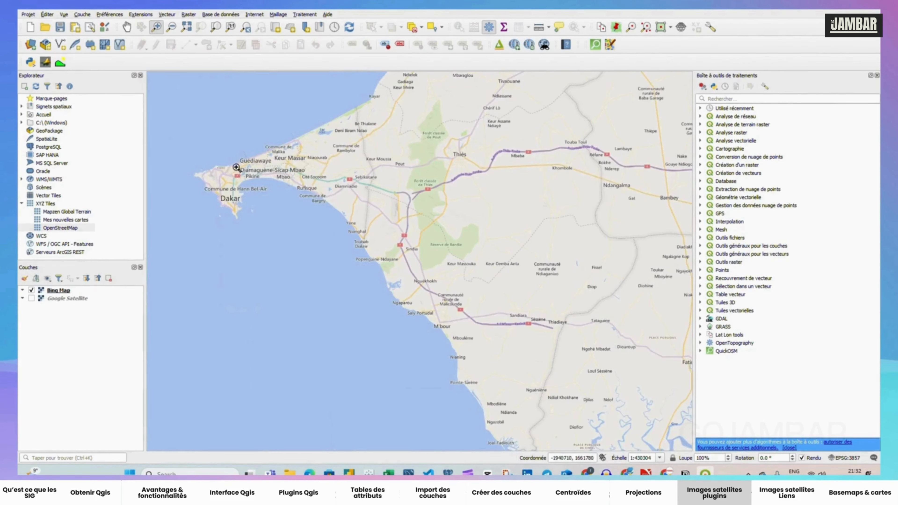
drag(189, 160, 307, 209)
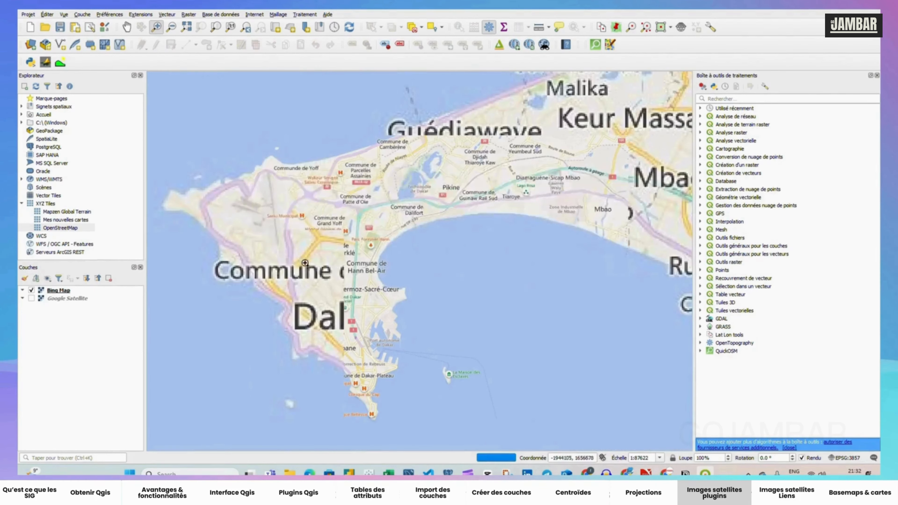
drag(187, 178, 449, 398)
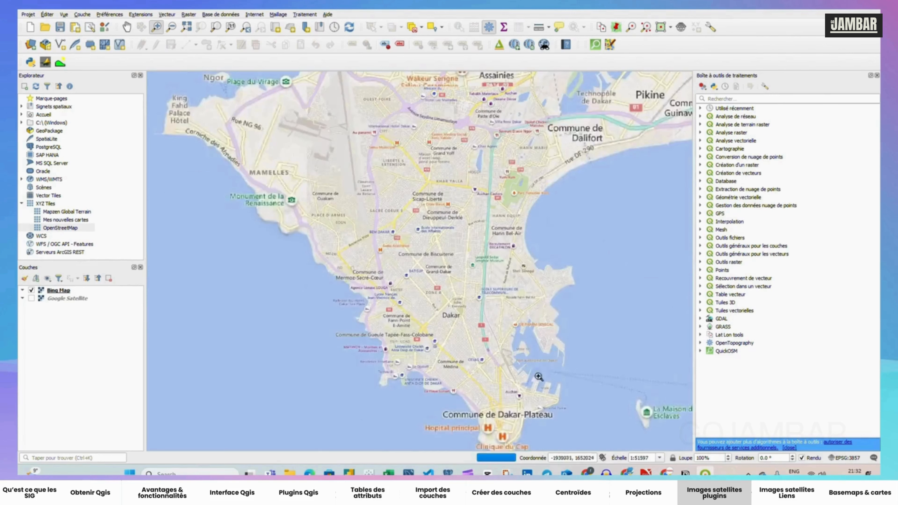
scroll(564, 398, up, 3)
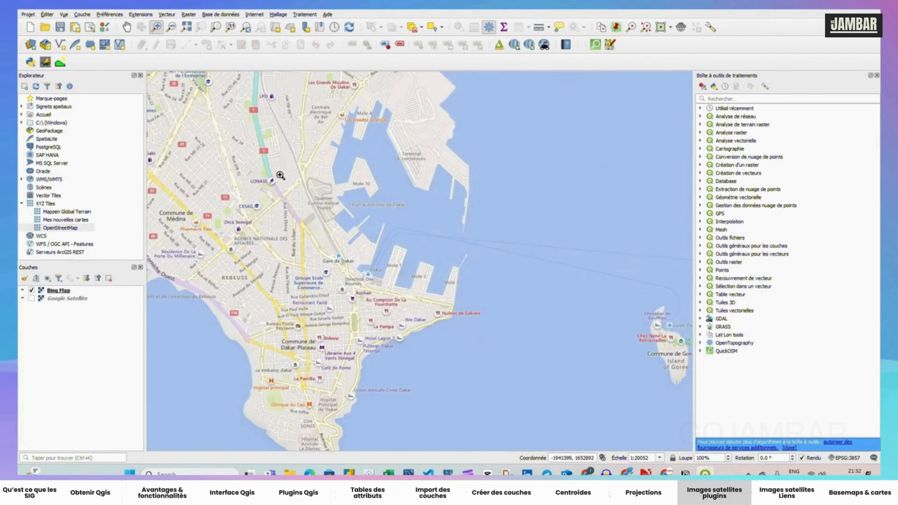
drag(303, 157, 466, 306)
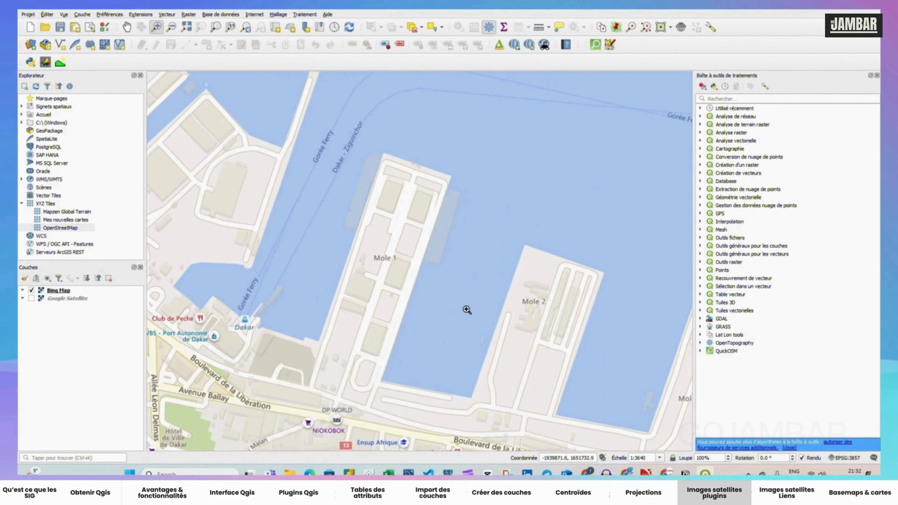
scroll(536, 352, down, 1)
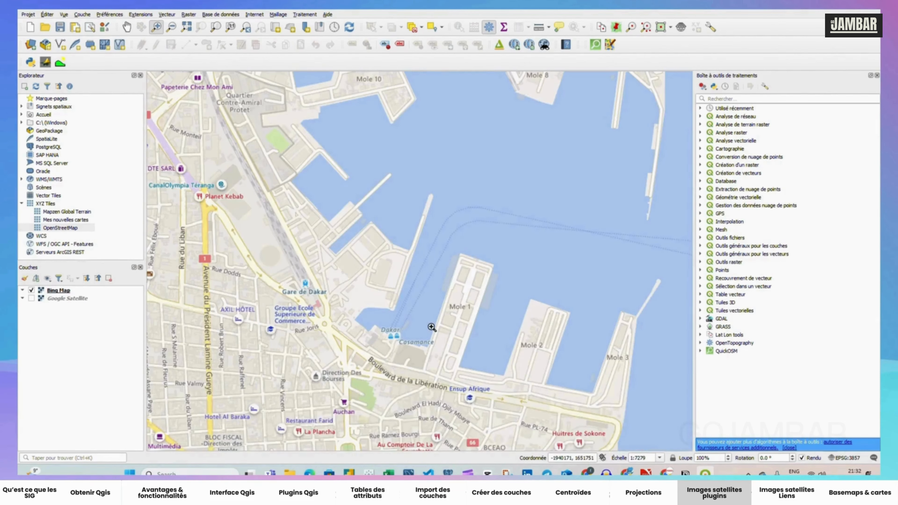
drag(431, 327, 409, 258)
scroll(410, 280, down, 1)
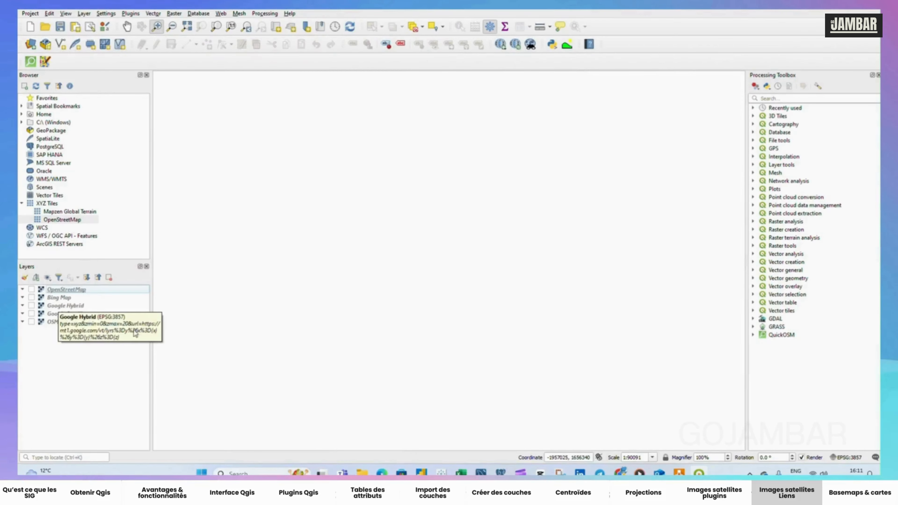
Turn on the Bing Map layer in the project
click(32, 297)
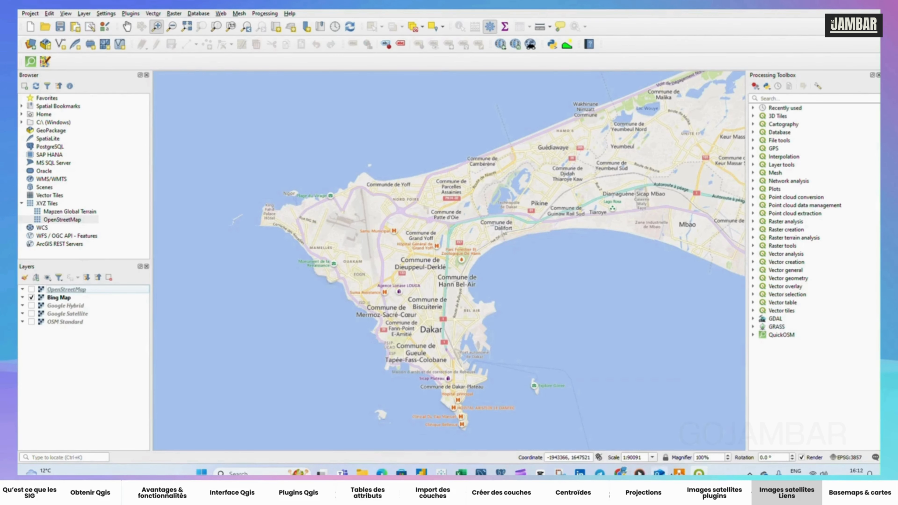
Switch to the browser and look through the gojambar.com home page from the header down to the footer
mouse_move(619, 472)
click(652, 445)
click(138, 32)
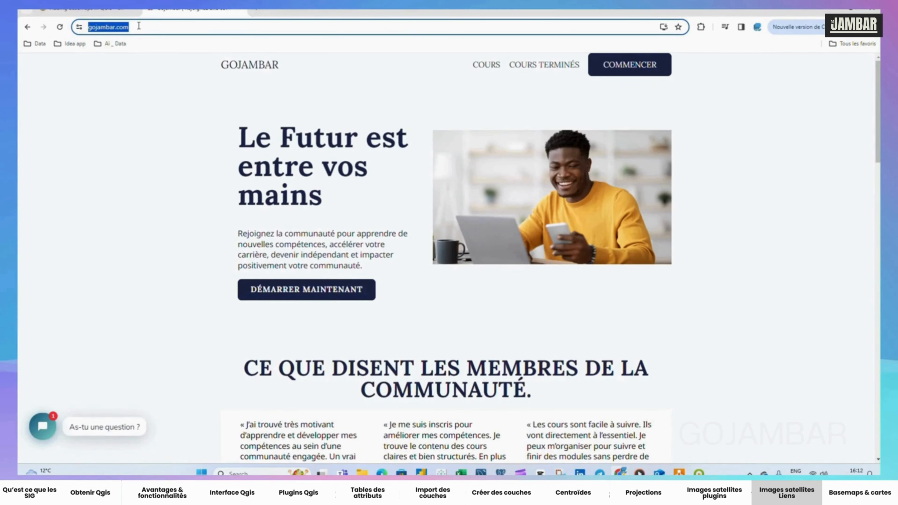
click(160, 134)
scroll(350, 208, down, 5)
scroll(309, 224, up, 5)
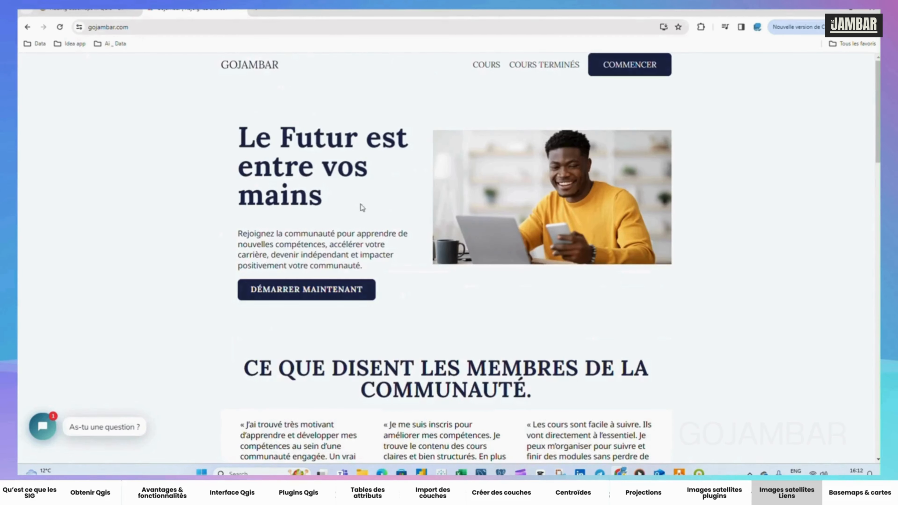
scroll(213, 262, down, 15)
scroll(214, 264, down, 10)
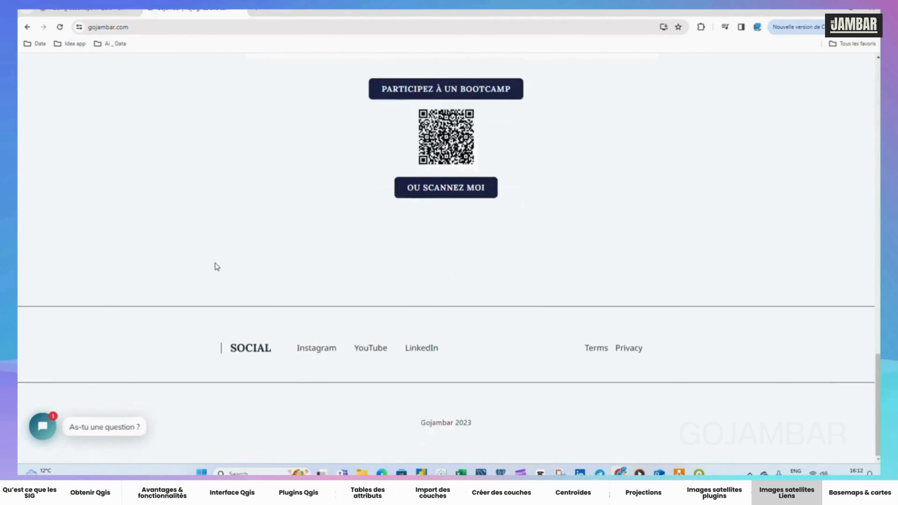
scroll(216, 264, up, 7)
scroll(372, 251, up, 10)
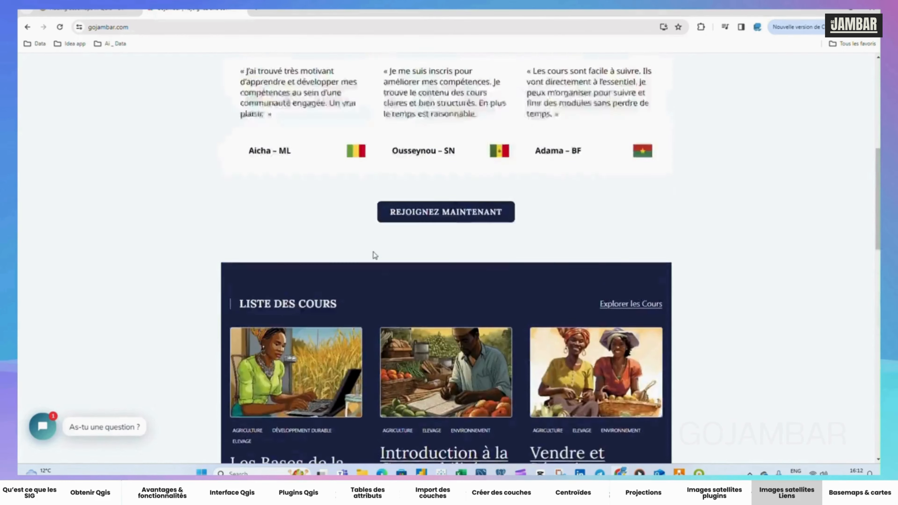
scroll(338, 140, up, 4)
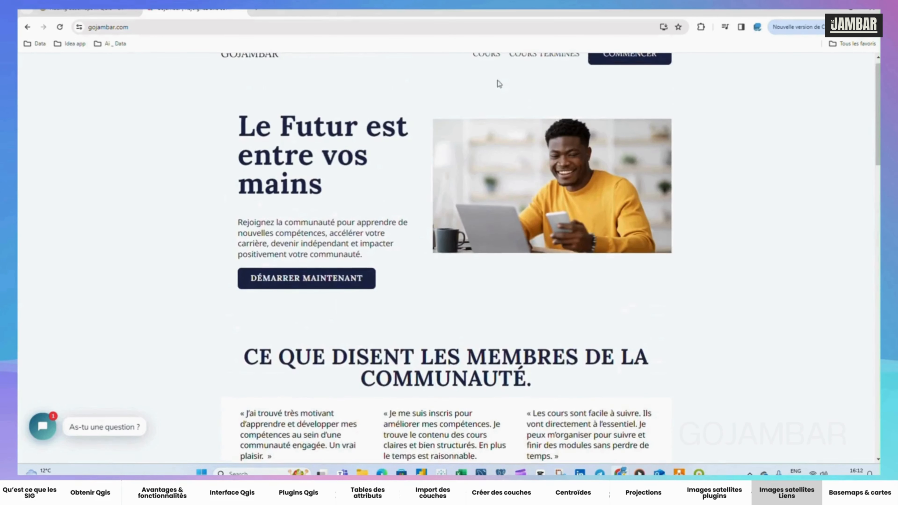
scroll(499, 91, up, 1)
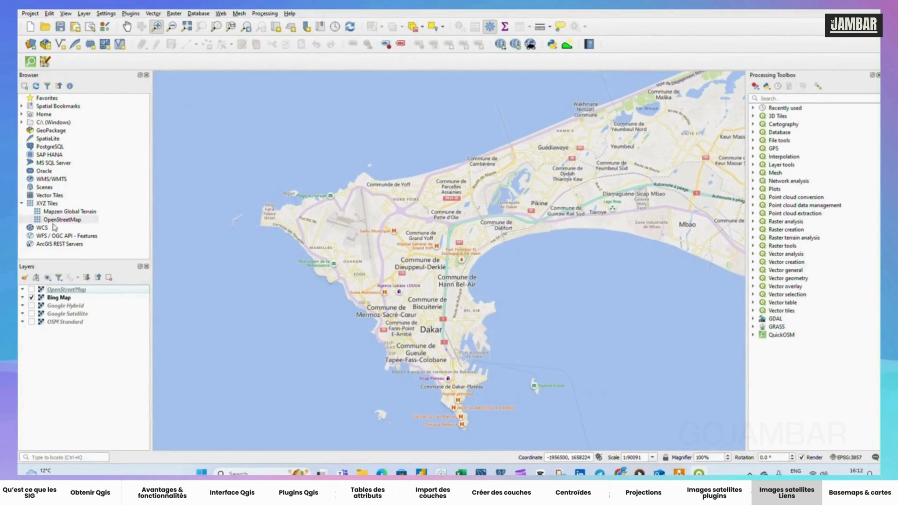
Start a new XYZ Tiles connection in QGIS and name it "Mes nouvelles cartes"
click(51, 205)
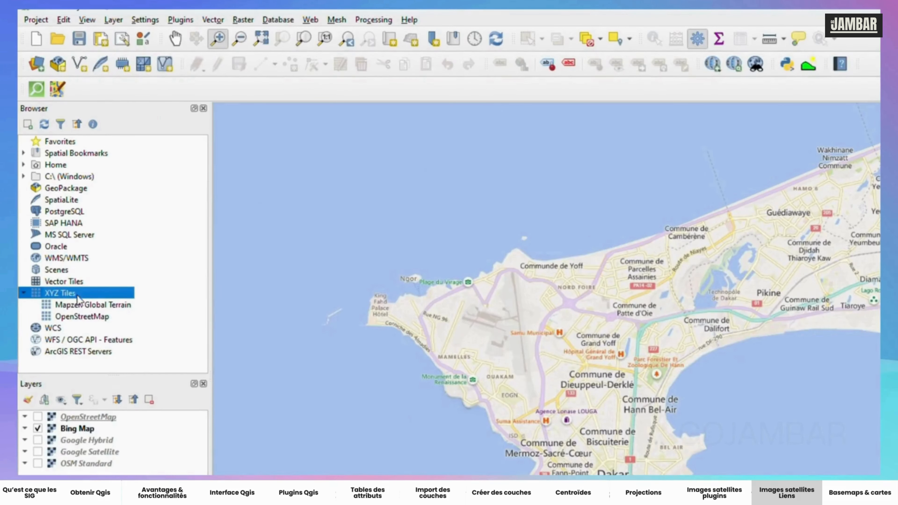
right_click(66, 297)
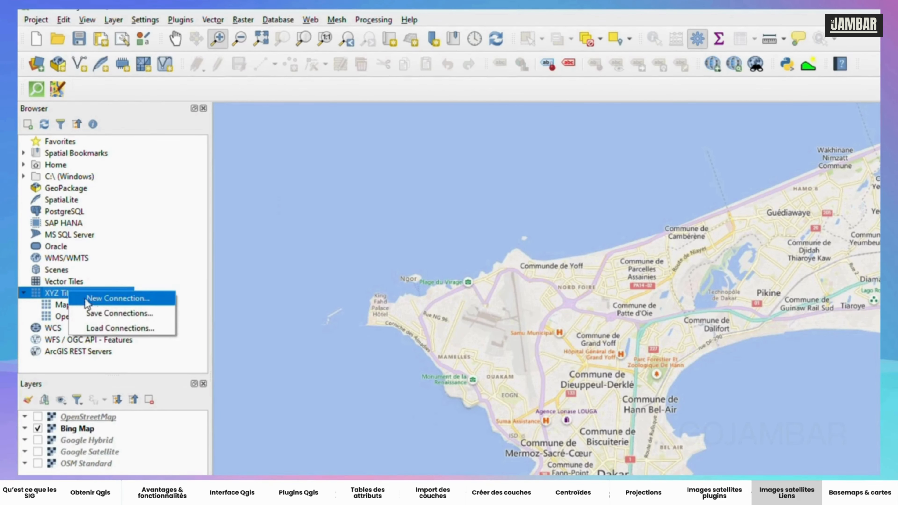
click(110, 304)
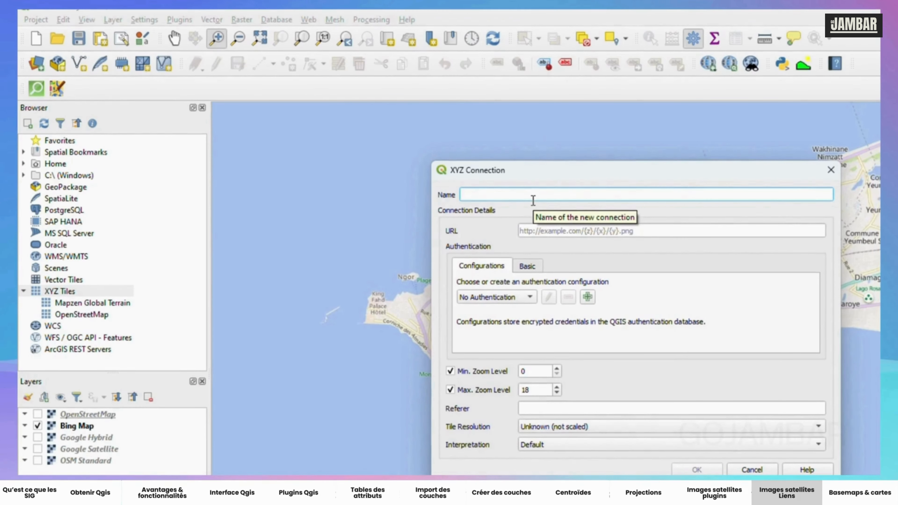
text(Mes nouvelles X)
key(BackSpace)
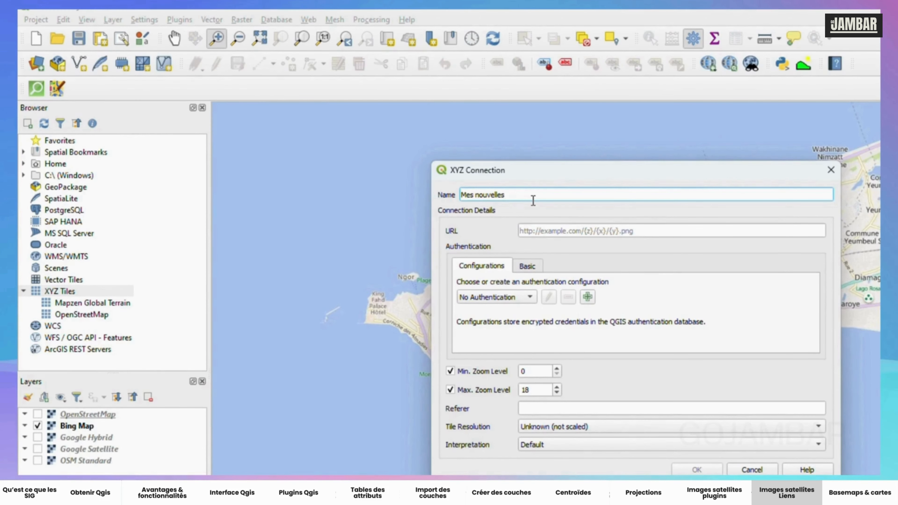
text(cartes)
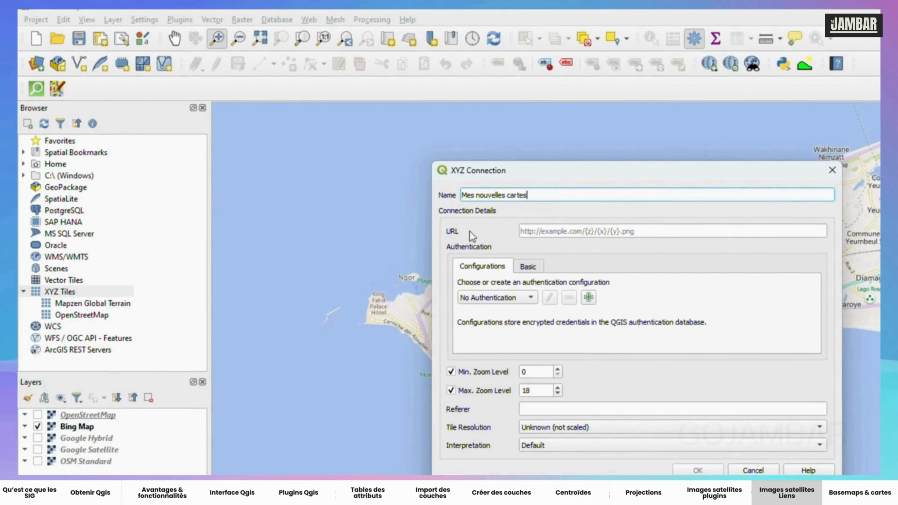
Switch to the browser and look through the basemap tile URLs on the gis.stackexchange.com question page
click(661, 231)
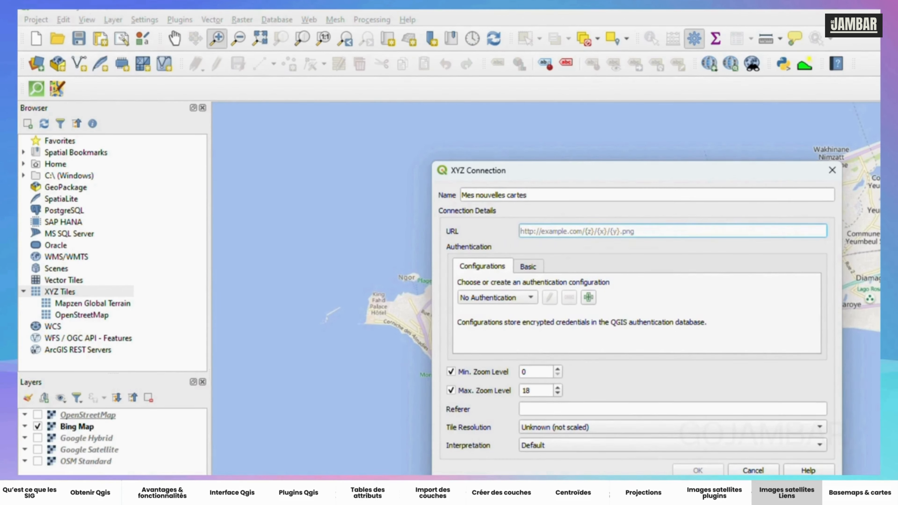
mouse_move(639, 466)
click(661, 422)
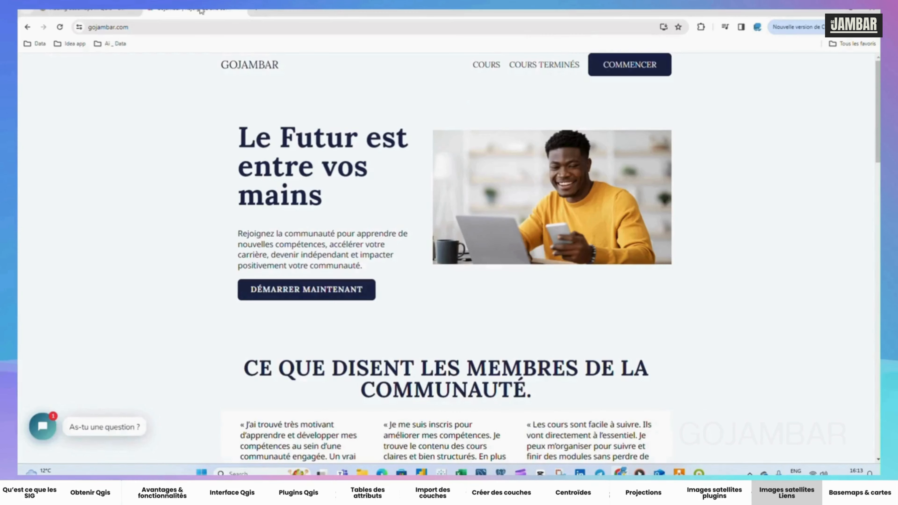
click(110, 11)
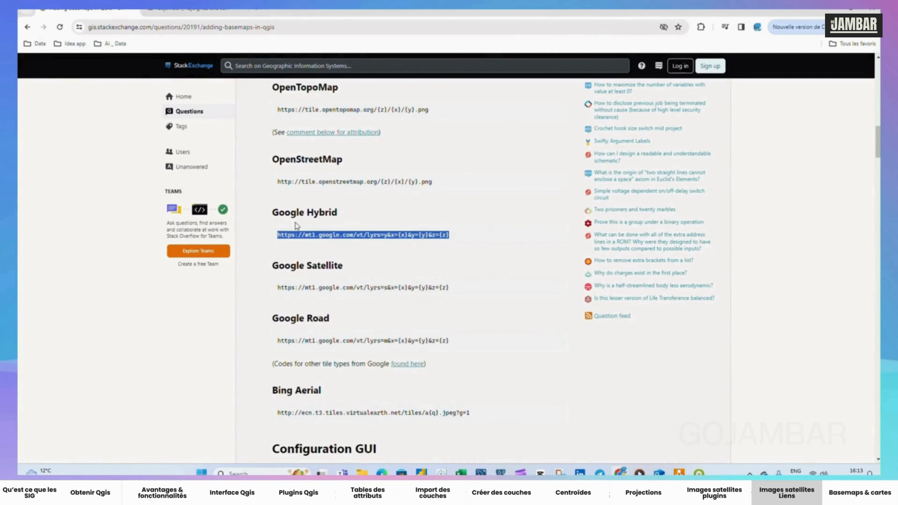
click(354, 253)
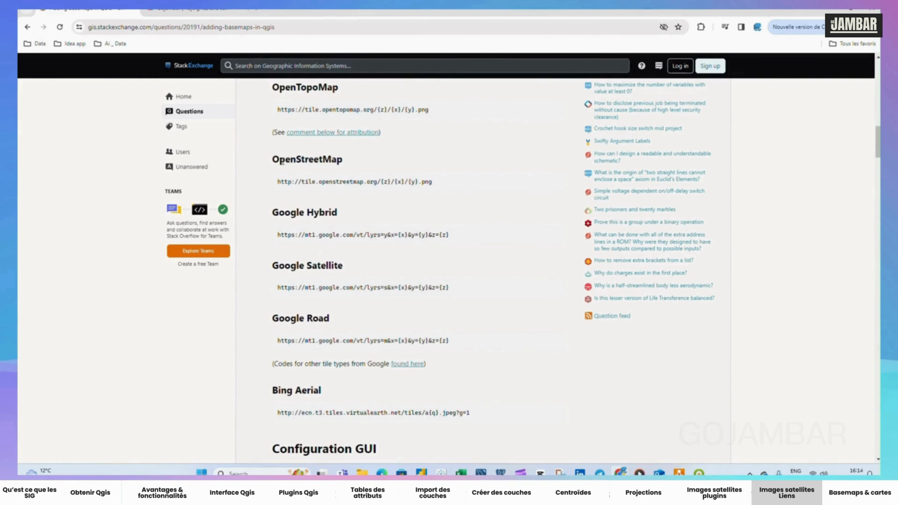
drag(273, 160, 266, 219)
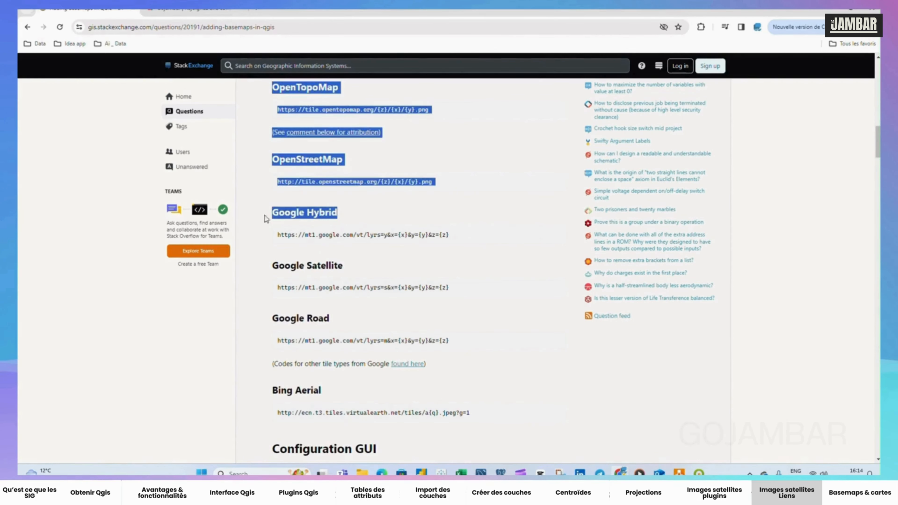
click(332, 265)
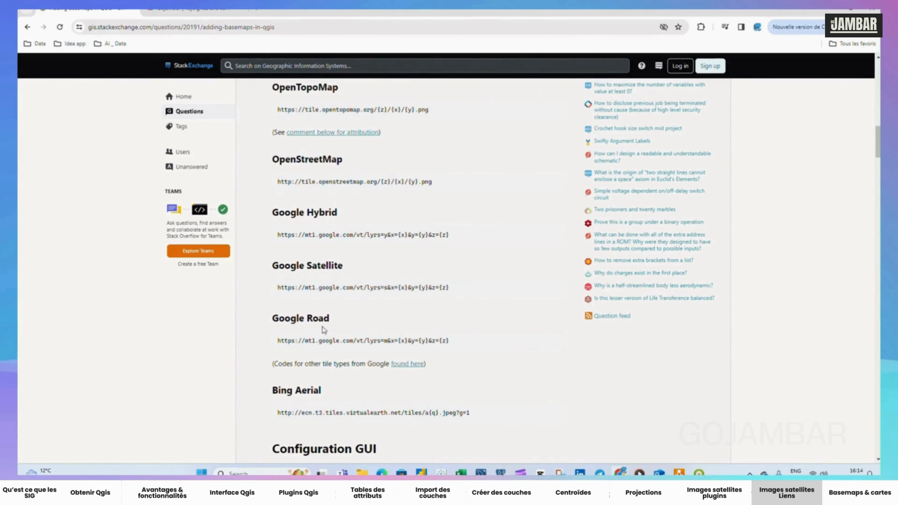
Switch back to QGIS and discard the unfinished XYZ connection
mouse_move(678, 474)
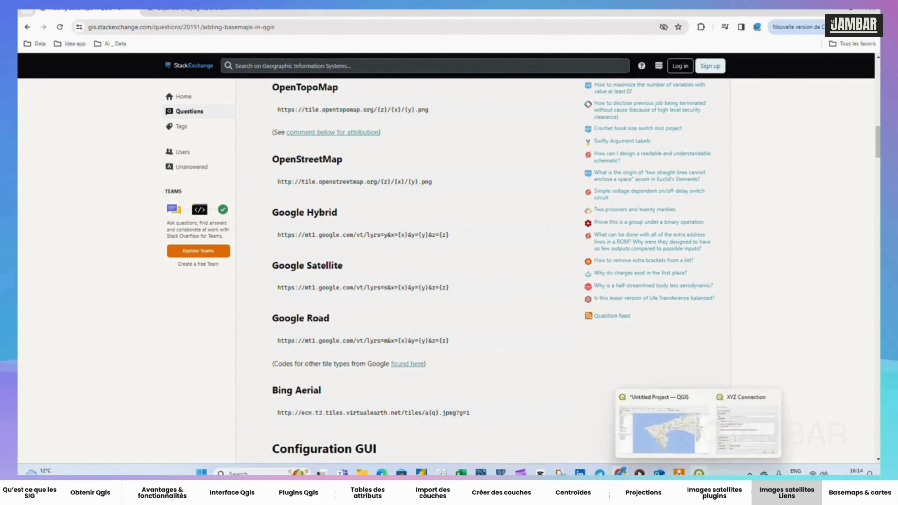
click(674, 435)
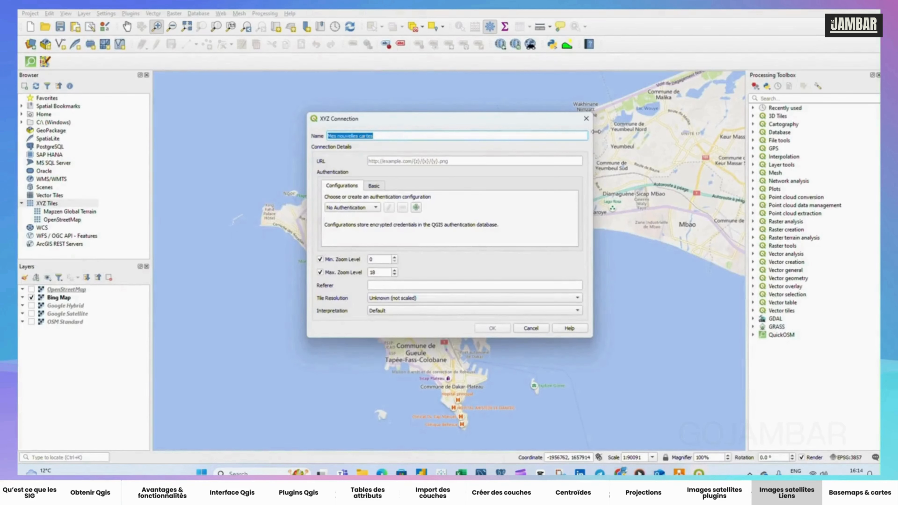
key(BackSpace)
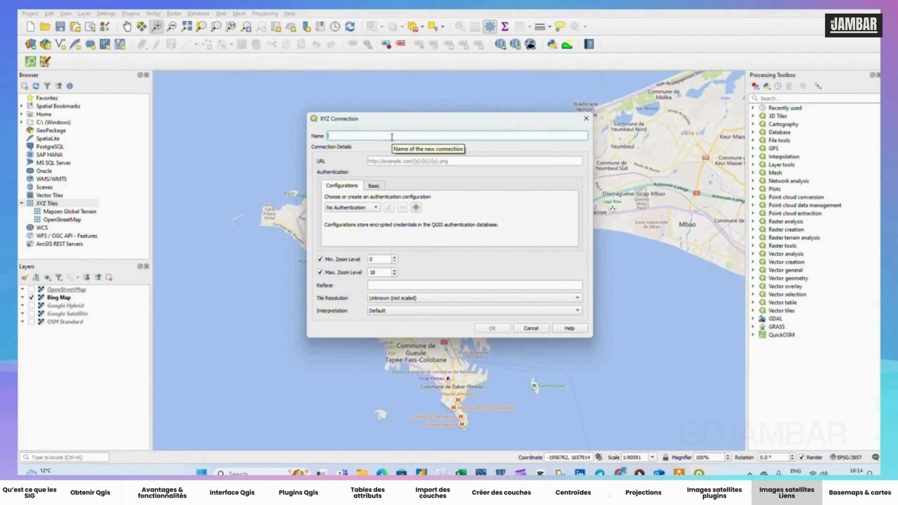
click(585, 118)
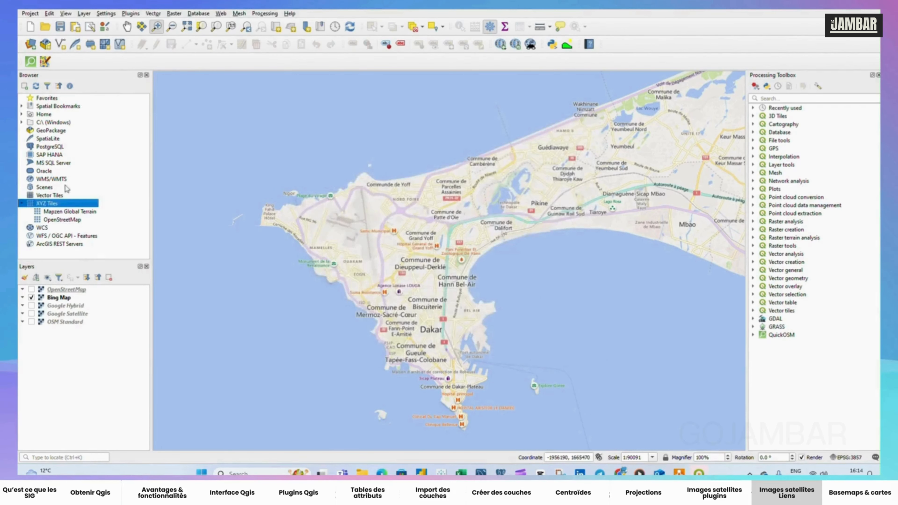
click(61, 332)
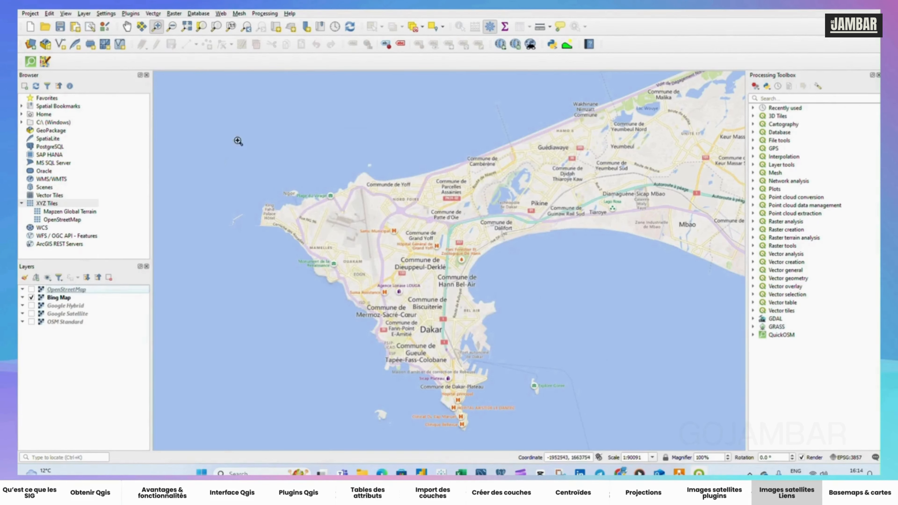
Add the Google Traffic basemap to the project with QuickMapServices
click(221, 13)
mouse_move(294, 33)
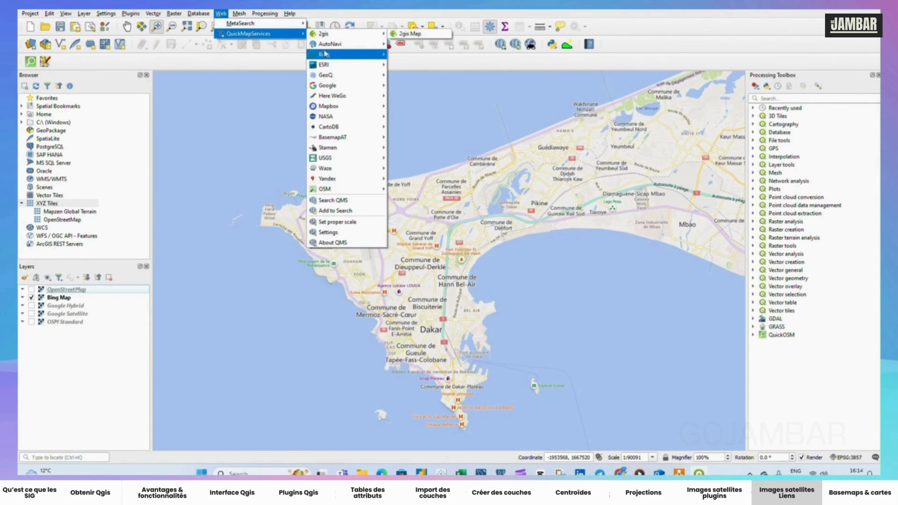
mouse_move(338, 87)
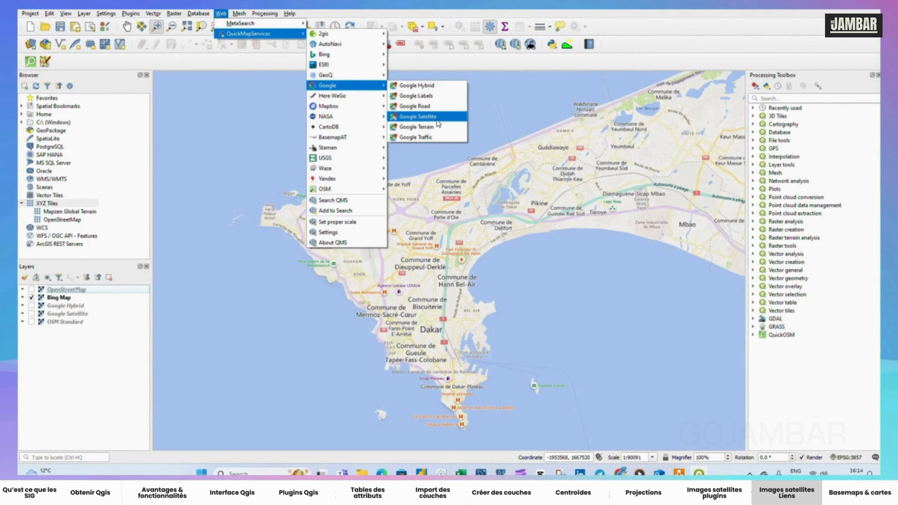
click(431, 141)
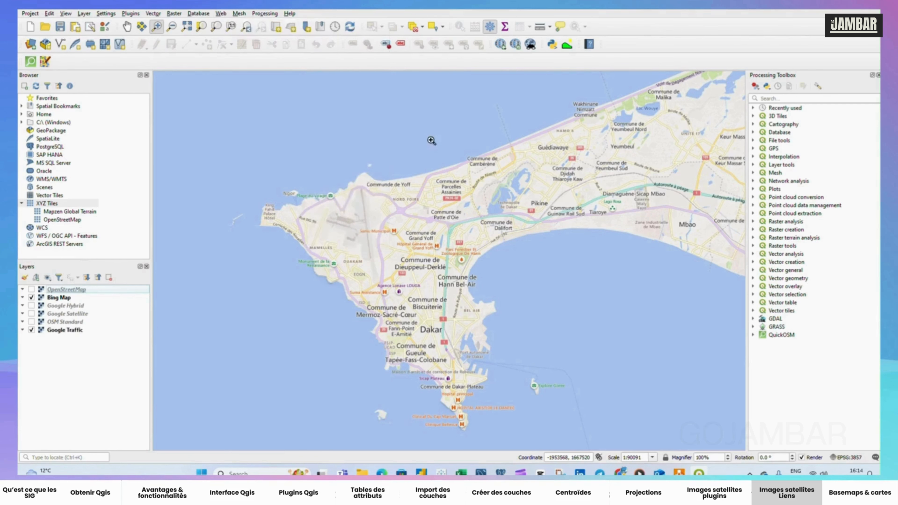
Hide the Bing Map layer to view the Google Traffic layer, and turn Bing Map back on
click(31, 298)
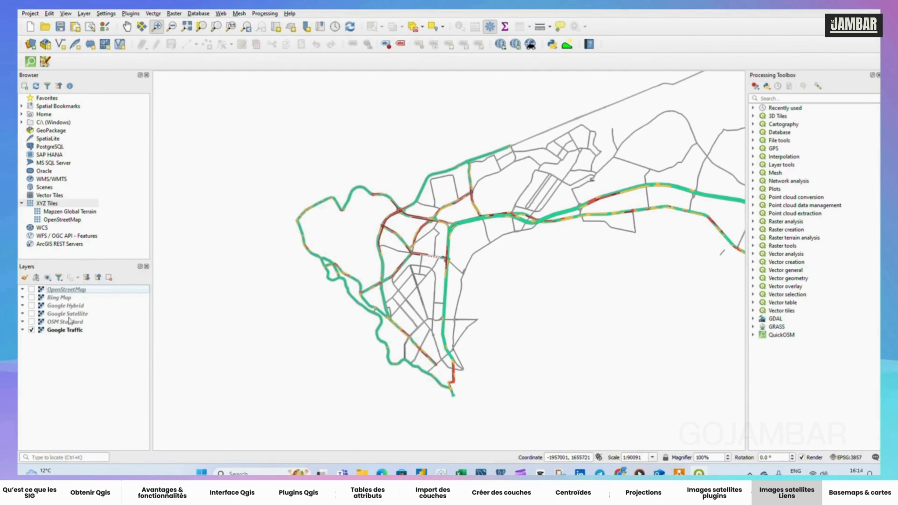
click(31, 322)
click(31, 322)
click(32, 298)
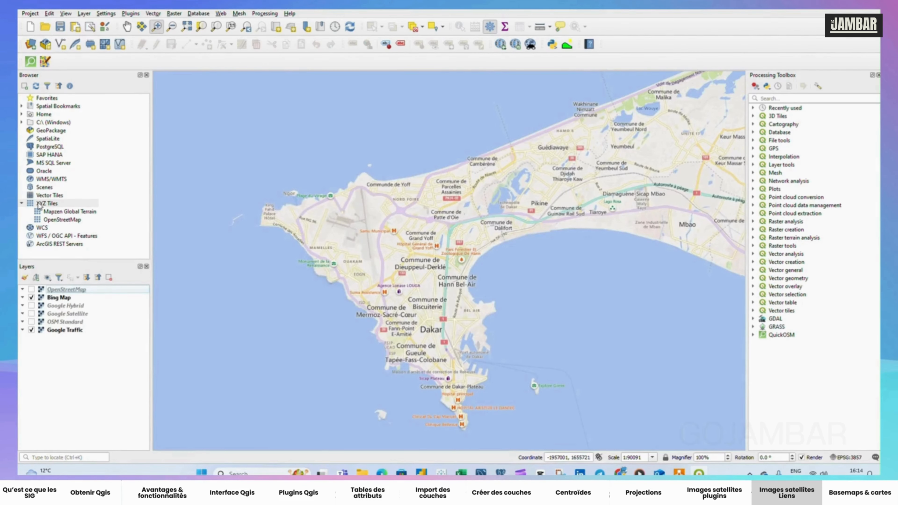
Start another XYZ Tiles connection and name it "Mes nouvelles cartes"
right_click(53, 205)
click(83, 207)
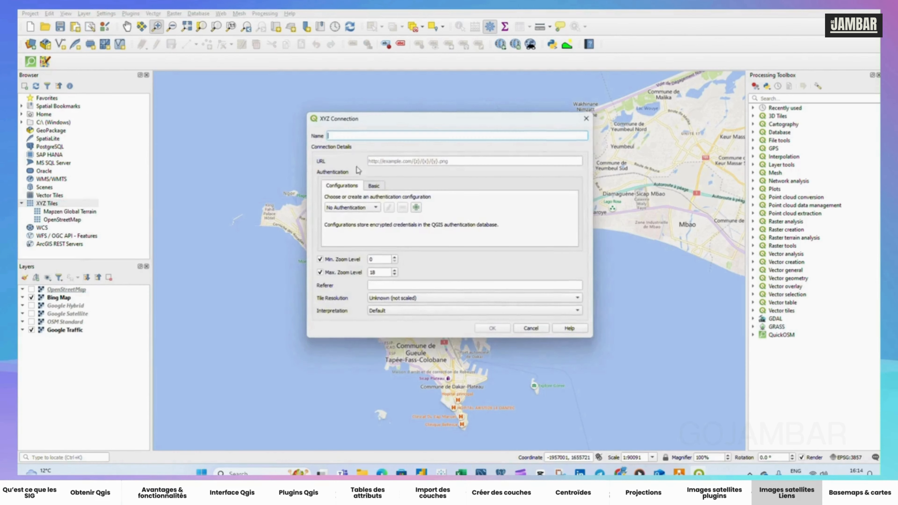
text(Mes nouvelles cartes)
Copy the Google Satellite tile URL from the gis.stackexchange.com page in the browser and return to the QGIS connection dialog
mouse_move(619, 471)
click(652, 431)
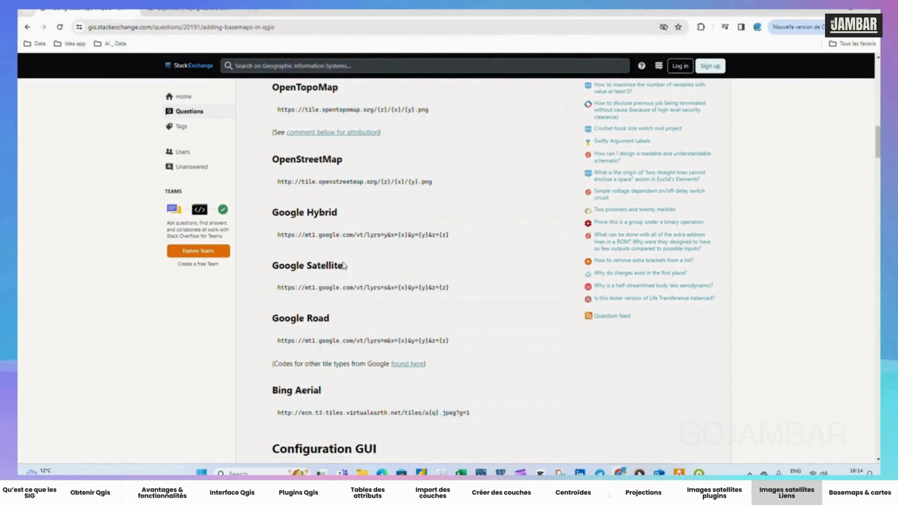
scroll(340, 253, down, 1)
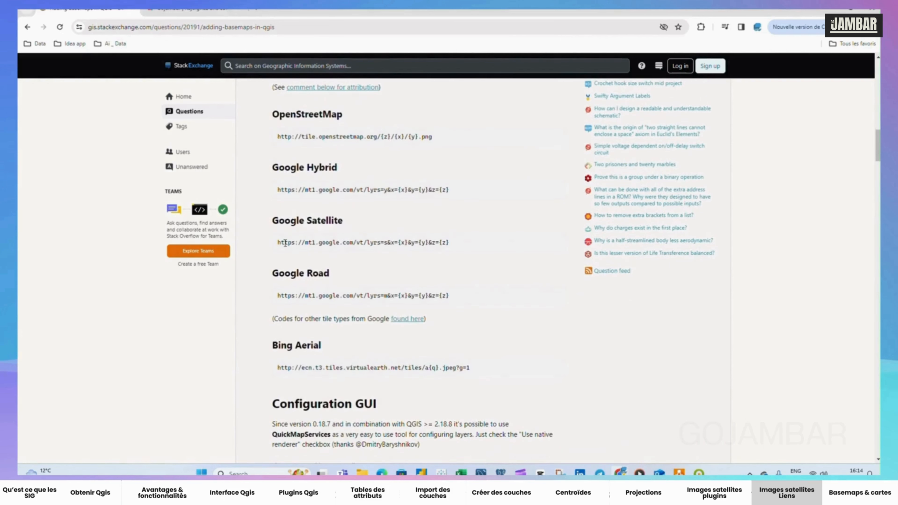
drag(277, 243, 451, 250)
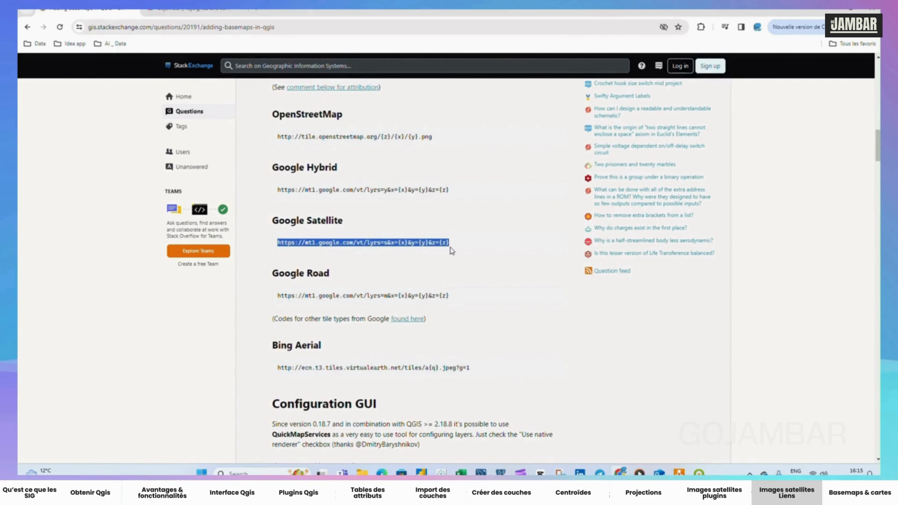
right_click(410, 243)
click(427, 253)
click(698, 473)
click(670, 445)
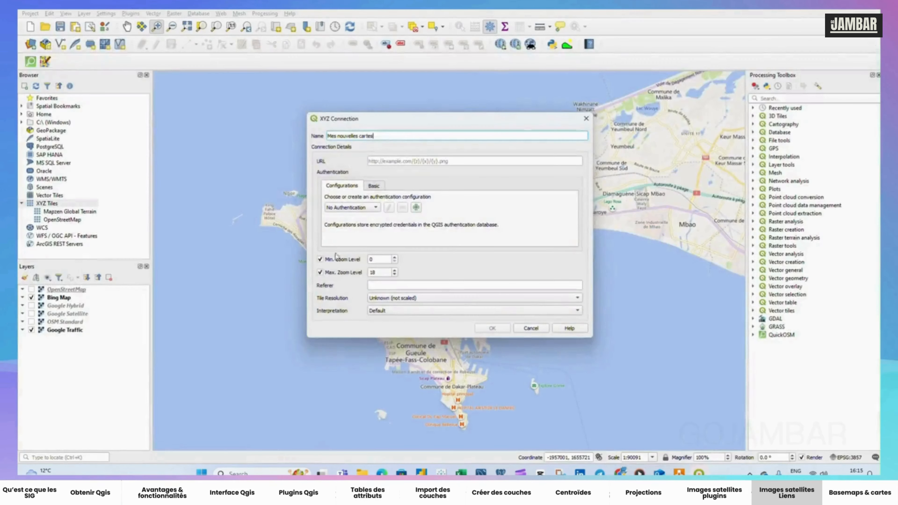
drag(374, 137, 310, 139)
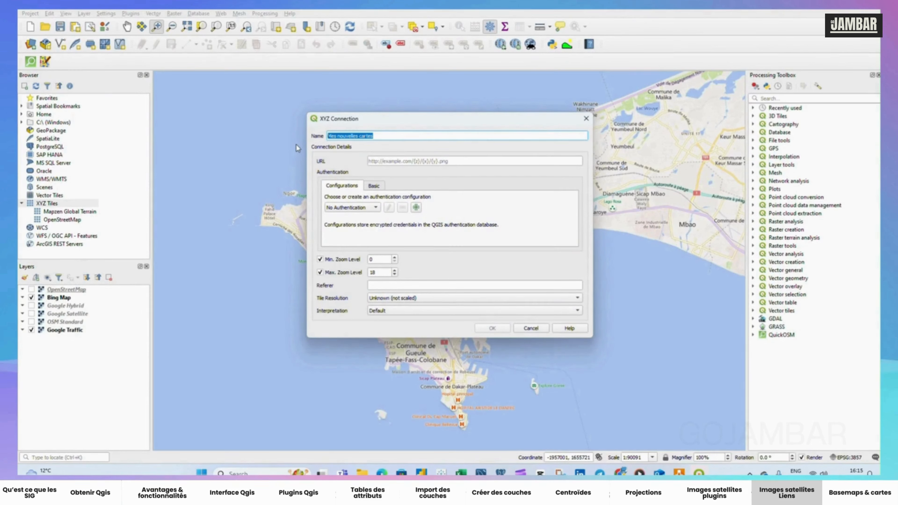
text(Go)
key(BackSpace)
key(BackSpace)
text(Go)
key(ctrl+z)
click(393, 161)
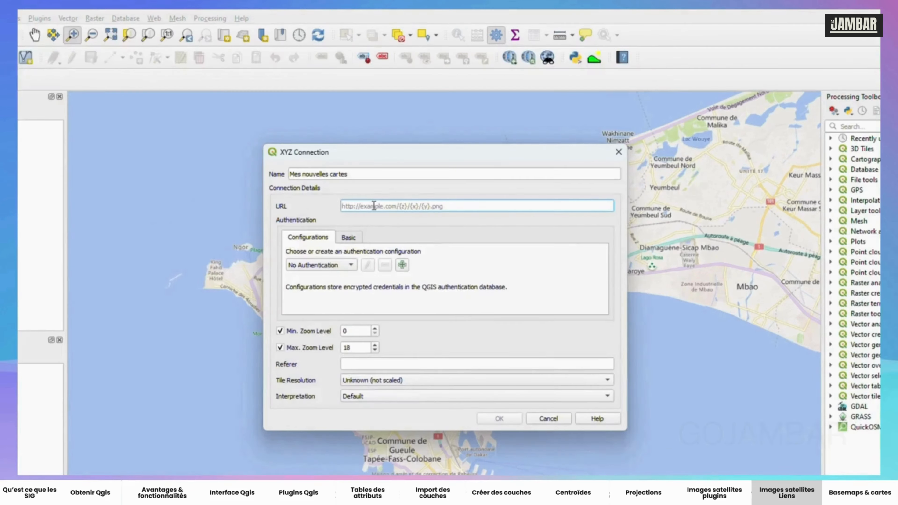
key(ctrl+v)
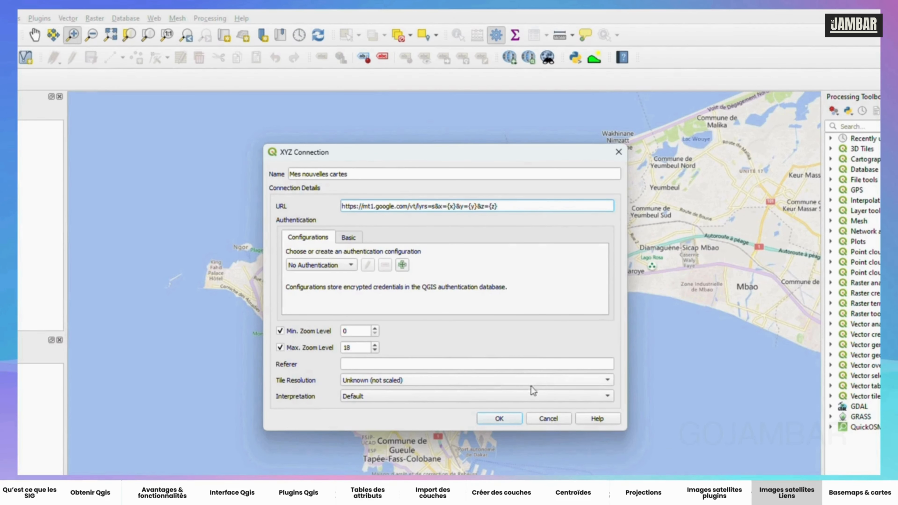
click(500, 419)
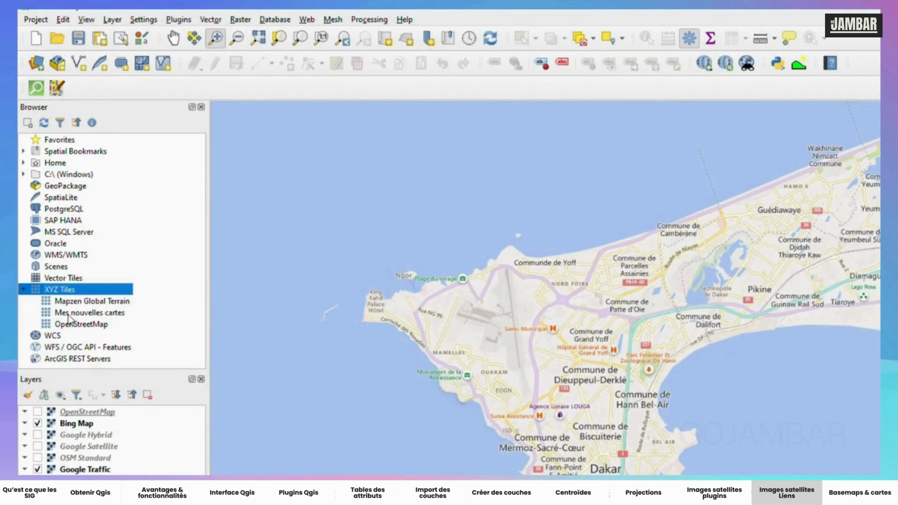
Hide the Bing Map and Google Traffic layers and add the "Mes nouvelles cartes" tiles to the map
click(53, 220)
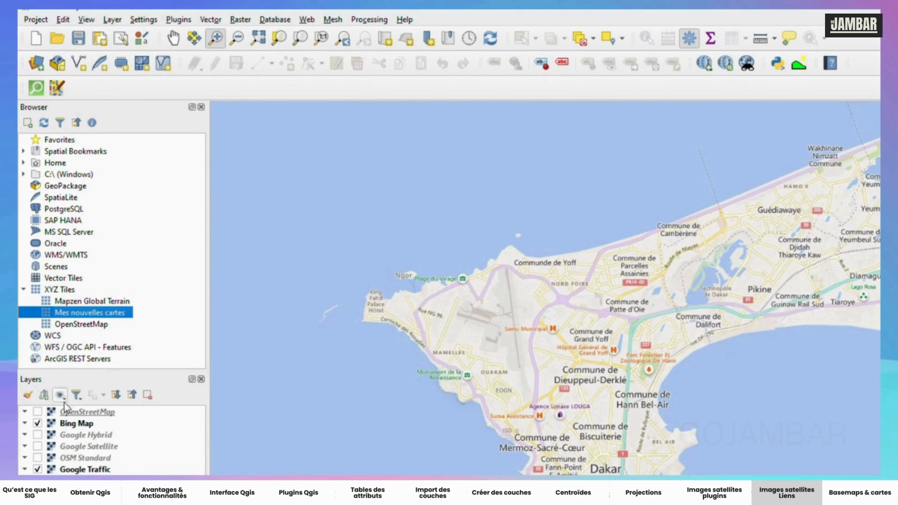
click(37, 423)
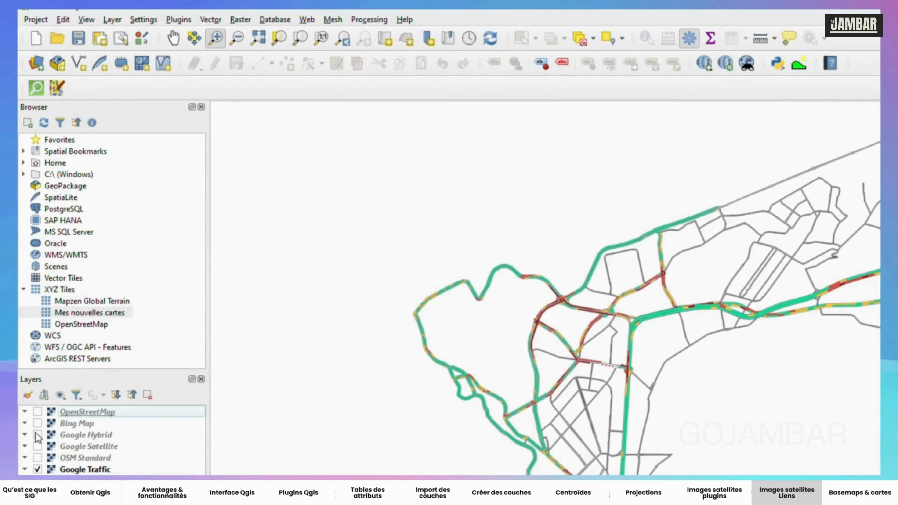
click(38, 470)
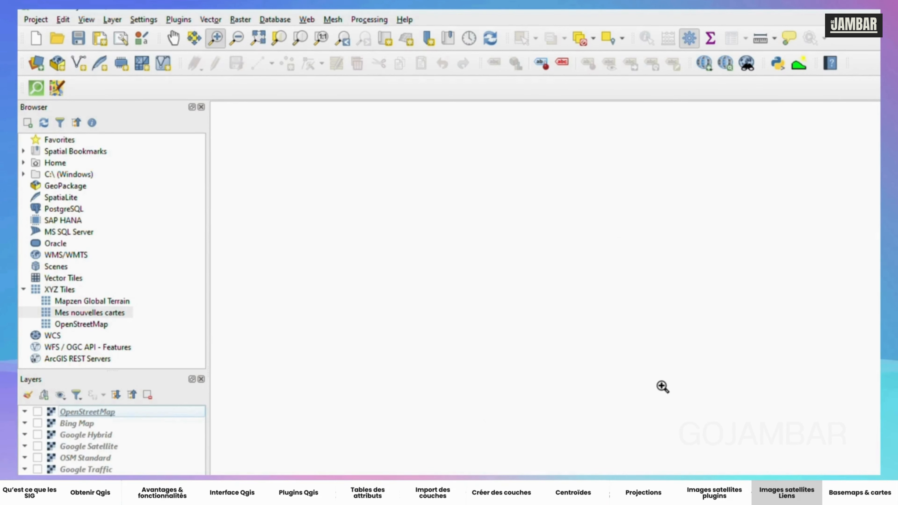
click(81, 314)
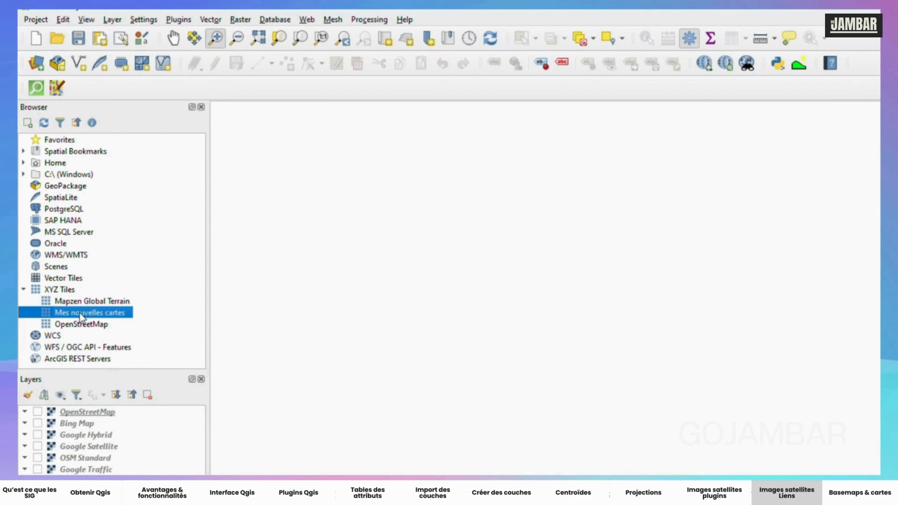
double_click(80, 314)
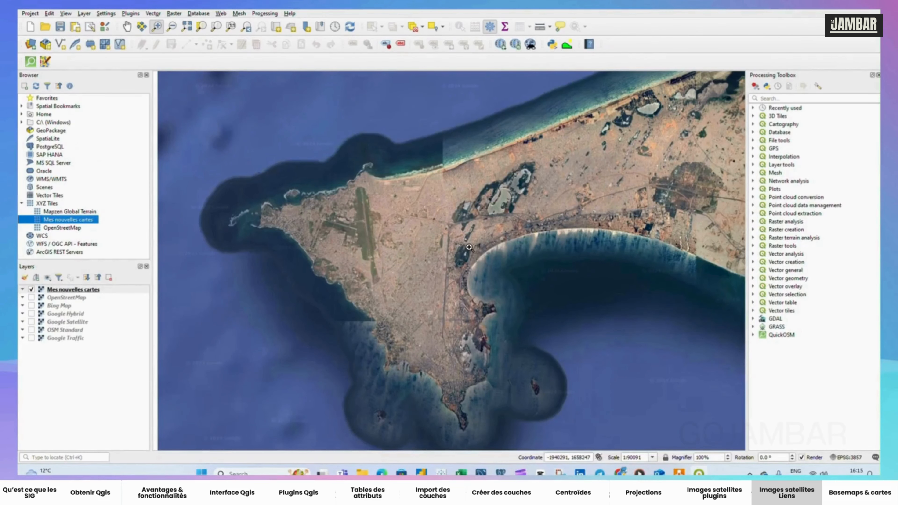
Examine the airport and the western coast of Dakar on the "Mes nouvelles cartes" satellite imagery
drag(251, 202, 442, 262)
drag(275, 184, 594, 309)
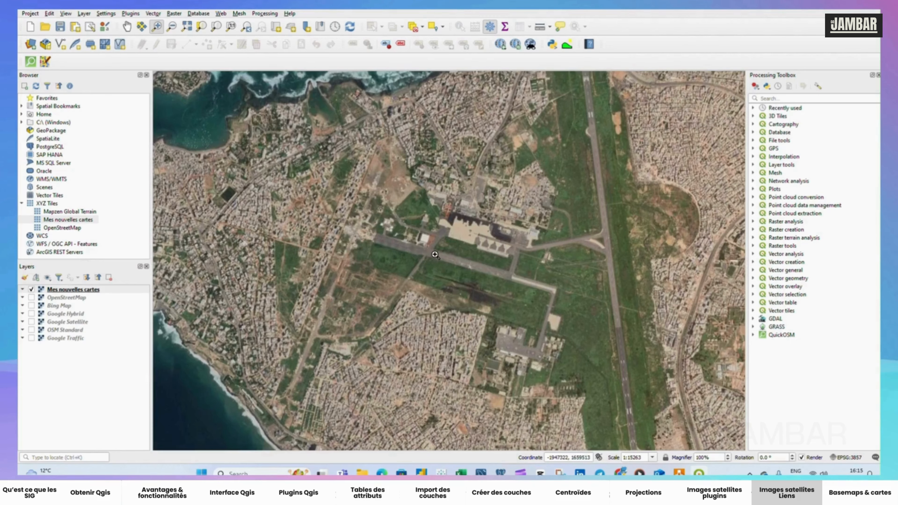
scroll(434, 254, down, 1)
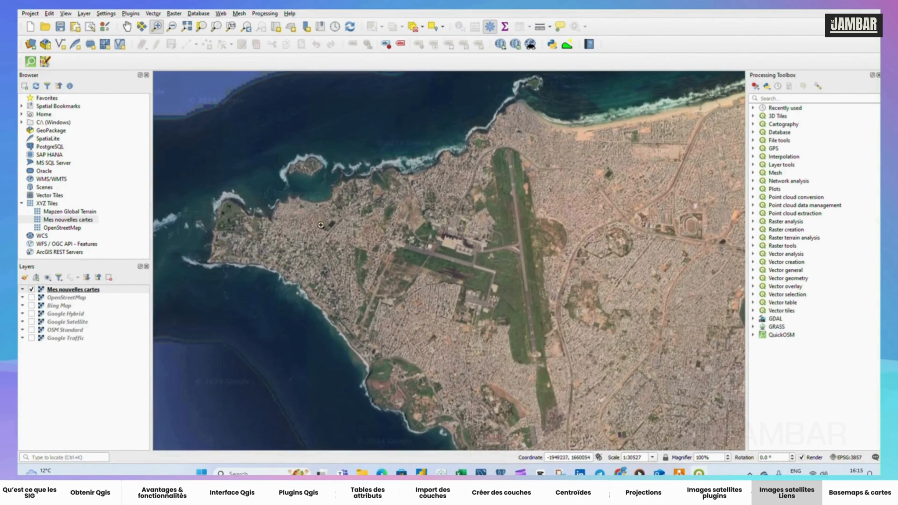
scroll(310, 265, down, 1)
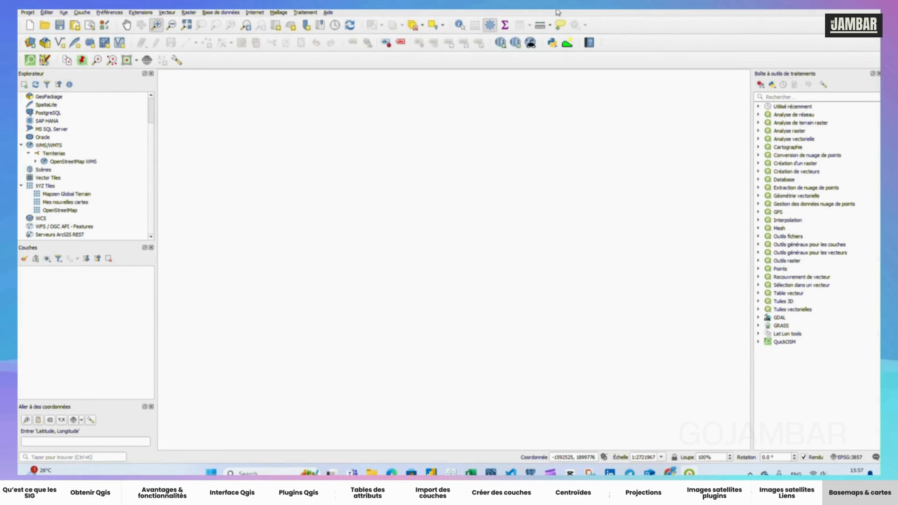
click(263, 11)
mouse_move(290, 31)
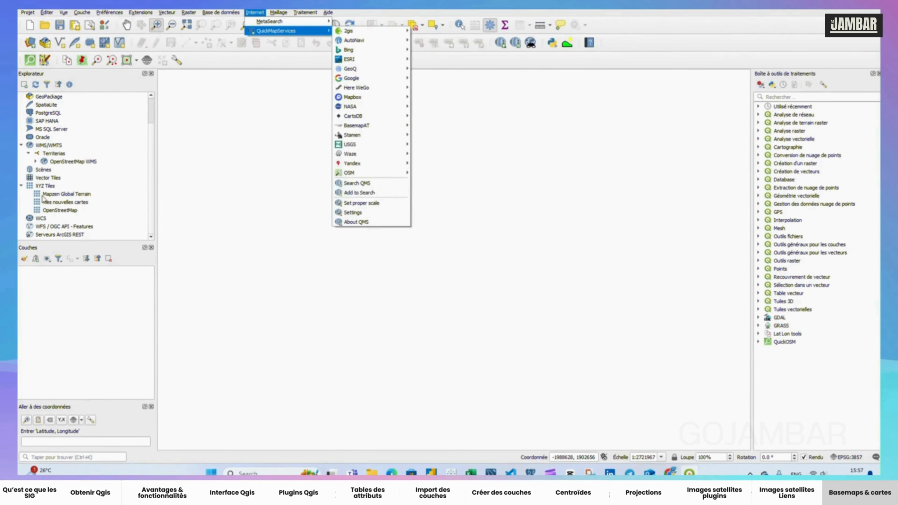
click(45, 185)
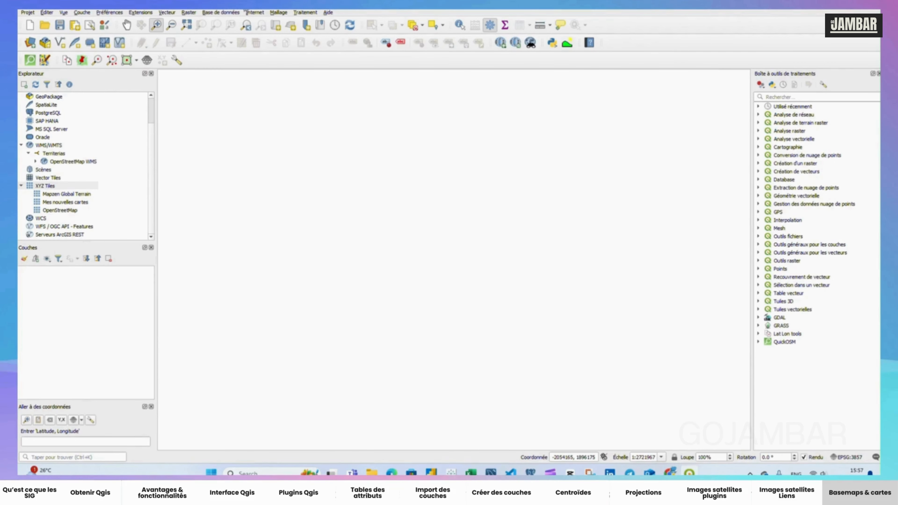
Add the Google Hybrid basemap from QuickMapServices to the empty map
click(253, 11)
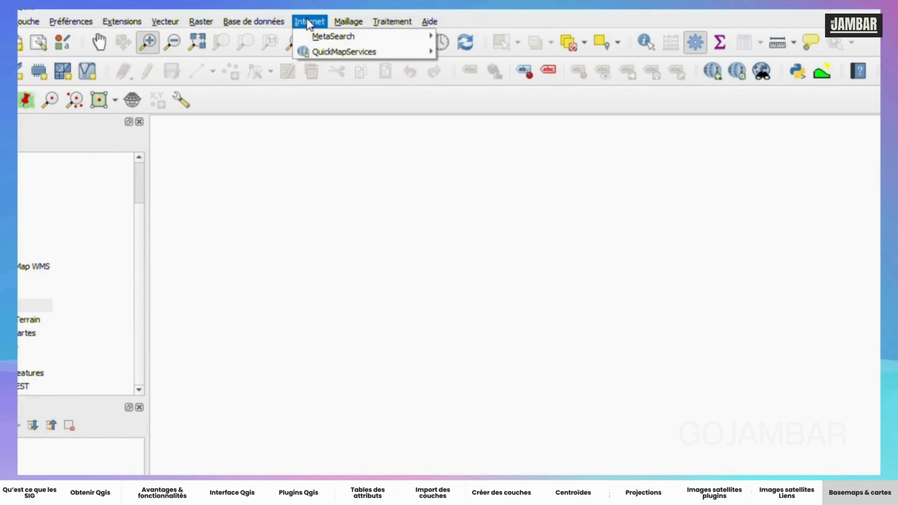
mouse_move(316, 49)
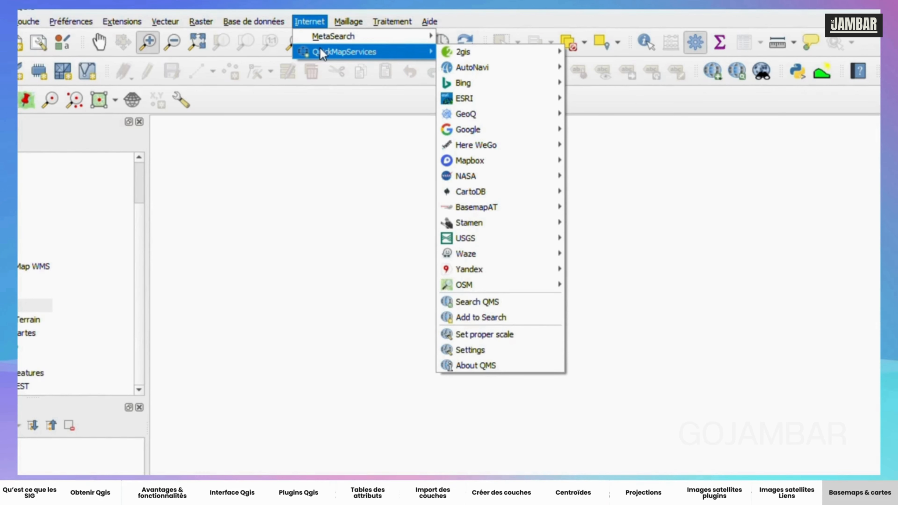
mouse_move(517, 130)
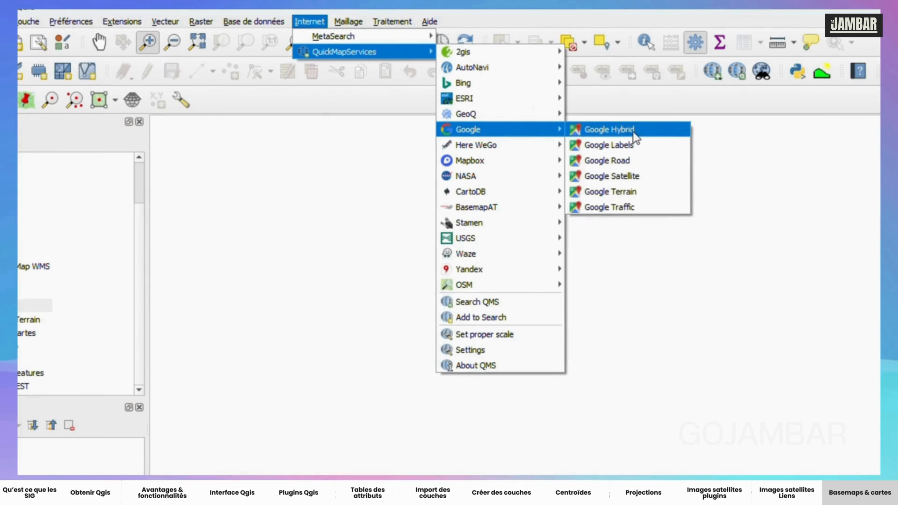
click(631, 134)
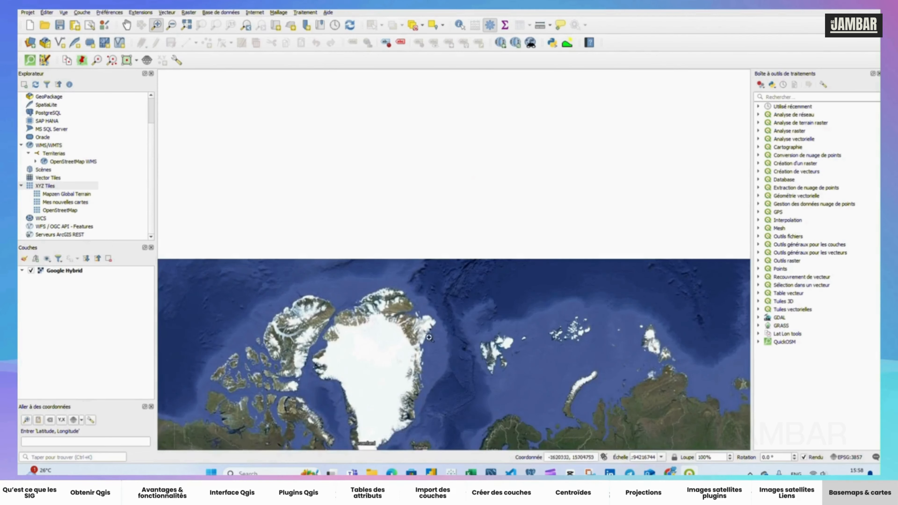
Examine the world and then Africa on the Google Hybrid imagery
scroll(408, 341, up, 1)
drag(409, 280, 427, 195)
scroll(427, 195, down, 2)
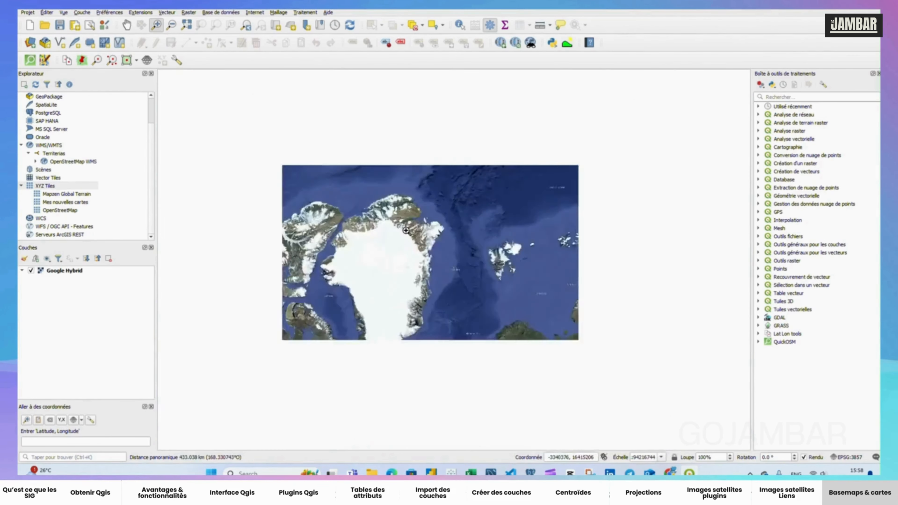
drag(405, 245, 420, 178)
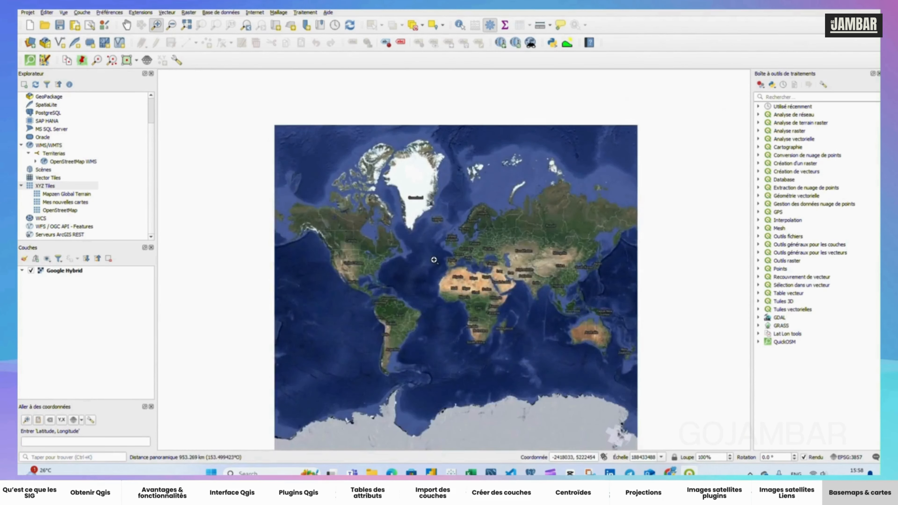
scroll(434, 288, up, 1)
drag(433, 288, 424, 231)
drag(482, 234, 402, 236)
drag(485, 238, 406, 240)
scroll(350, 236, up, 1)
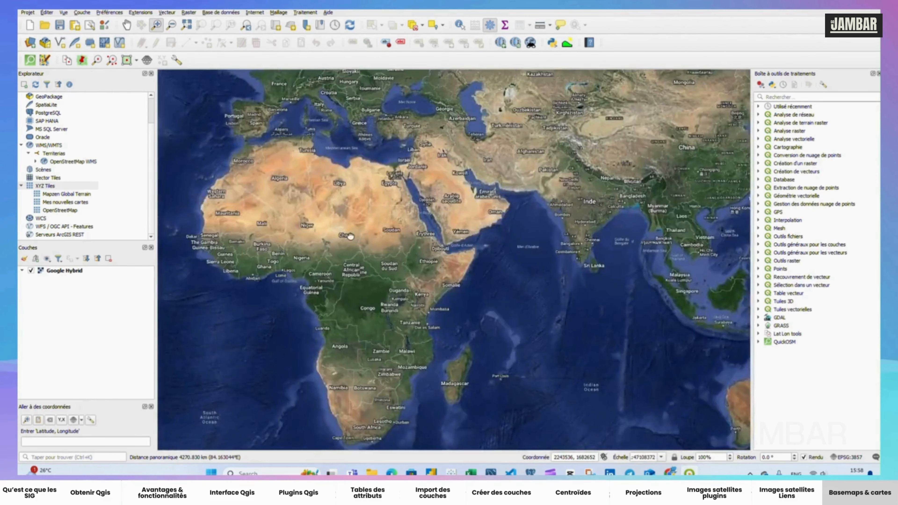
drag(350, 236, 427, 228)
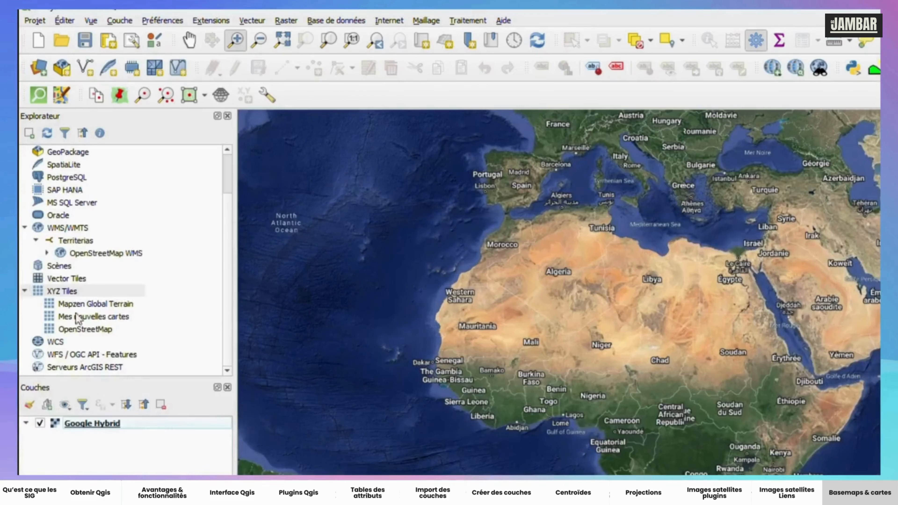
Add the OpenStreetMap XYZ tiles to the map and view the West African coast around Senegal
click(61, 212)
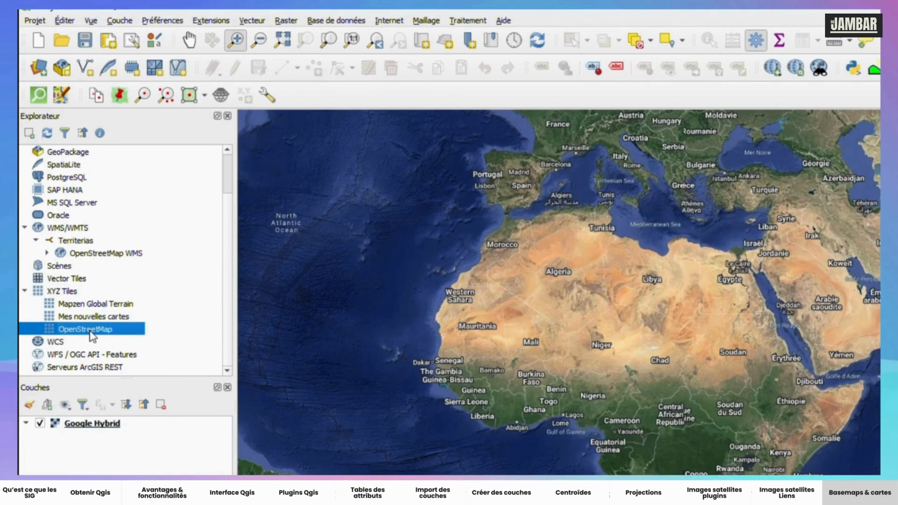
double_click(86, 330)
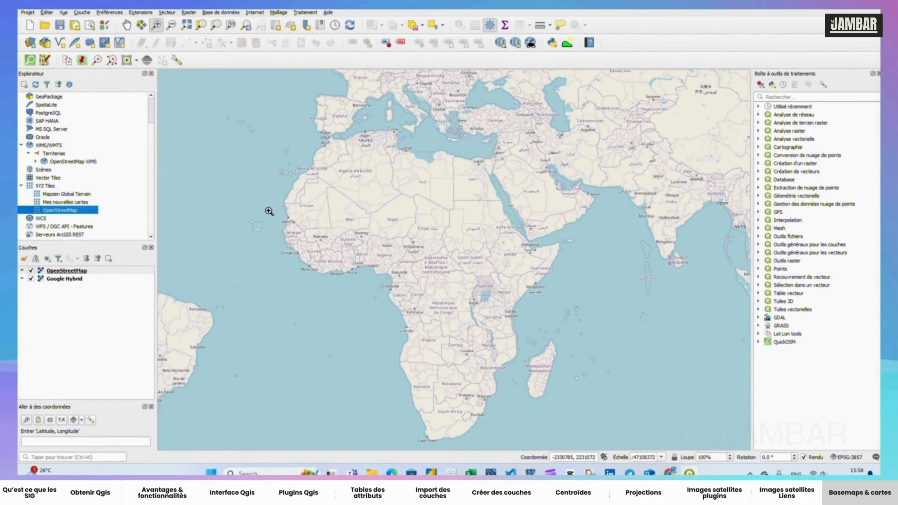
drag(270, 210, 362, 287)
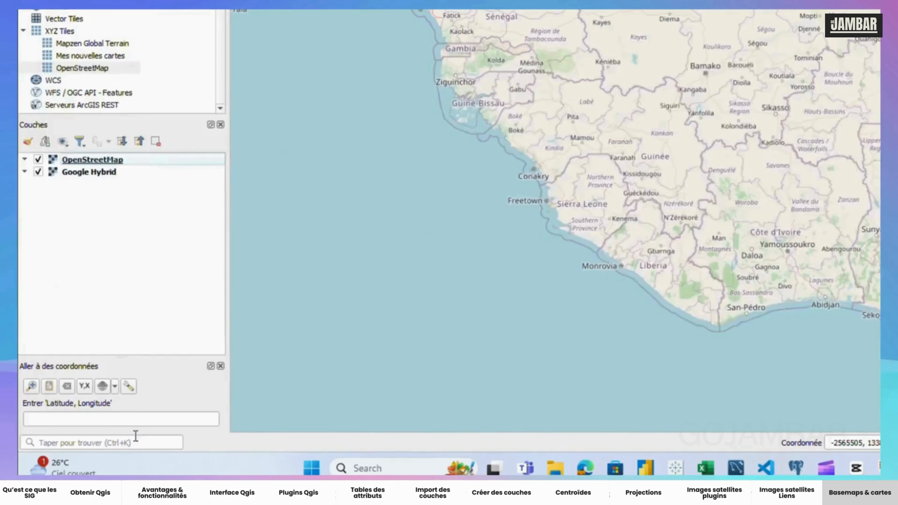
click(87, 442)
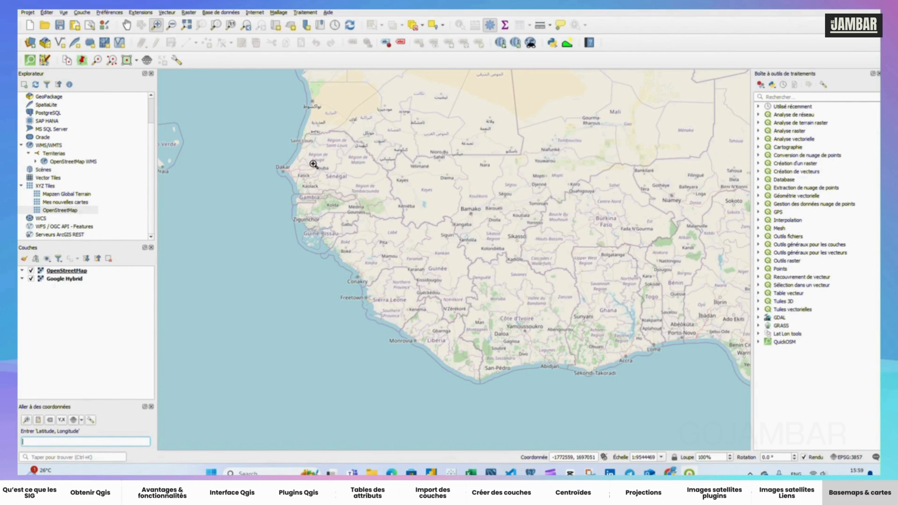
drag(321, 167, 378, 224)
Remove both the OpenStreetMap and Google Hybrid layers from the project
click(89, 313)
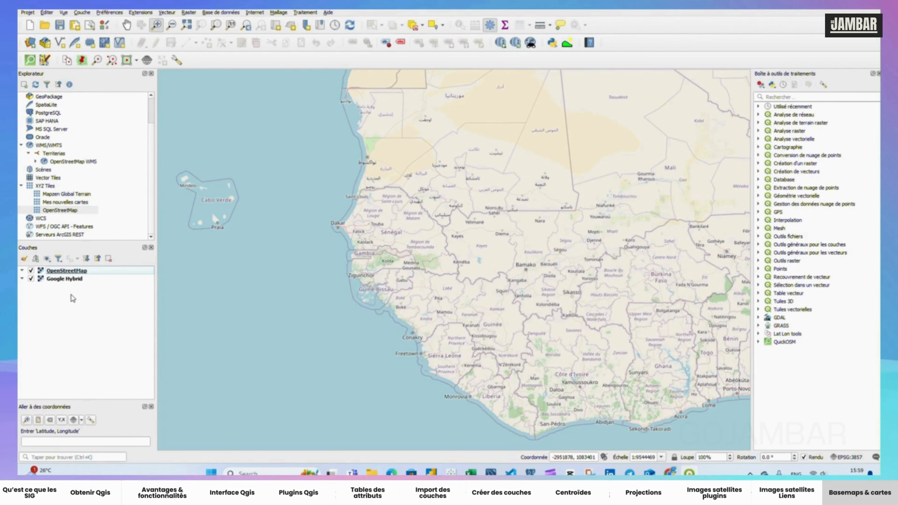
shift+click(60, 276)
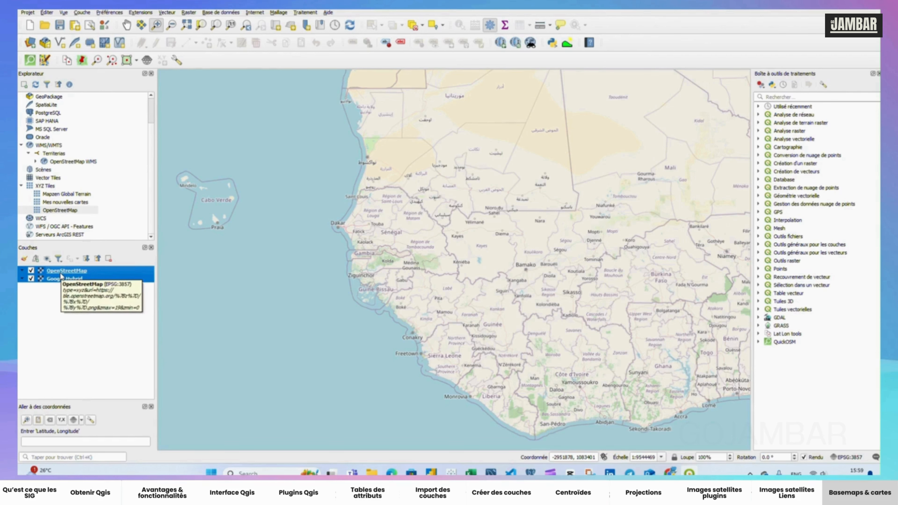
click(109, 258)
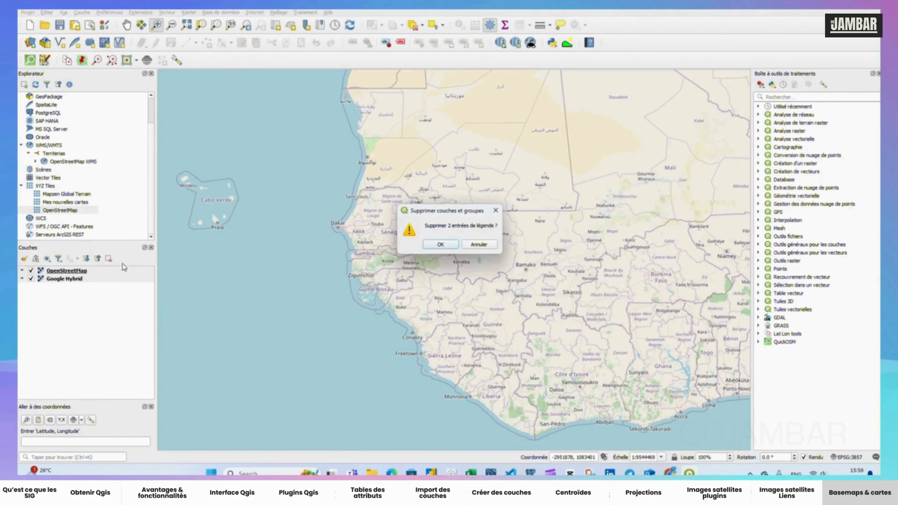
click(440, 244)
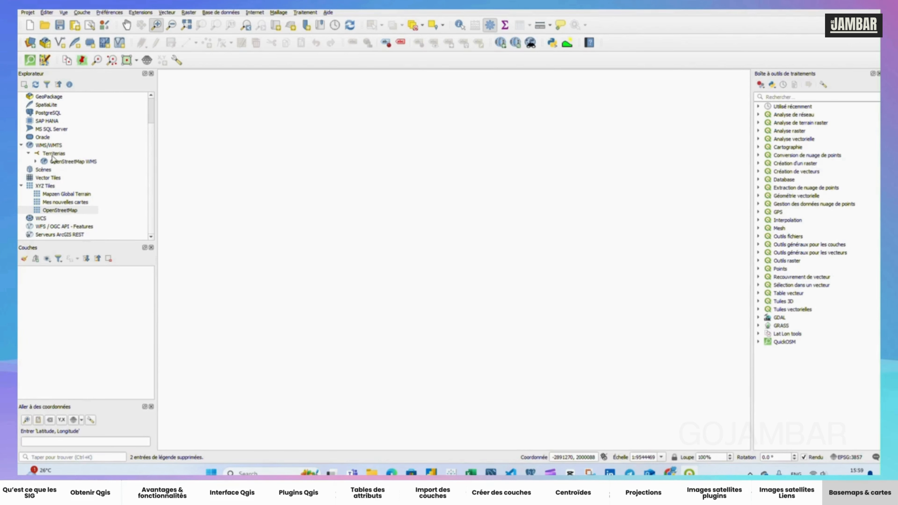
Delete the existing WMS/WMTS connection "Territerias" and confirm its removal
click(52, 163)
key(Up)
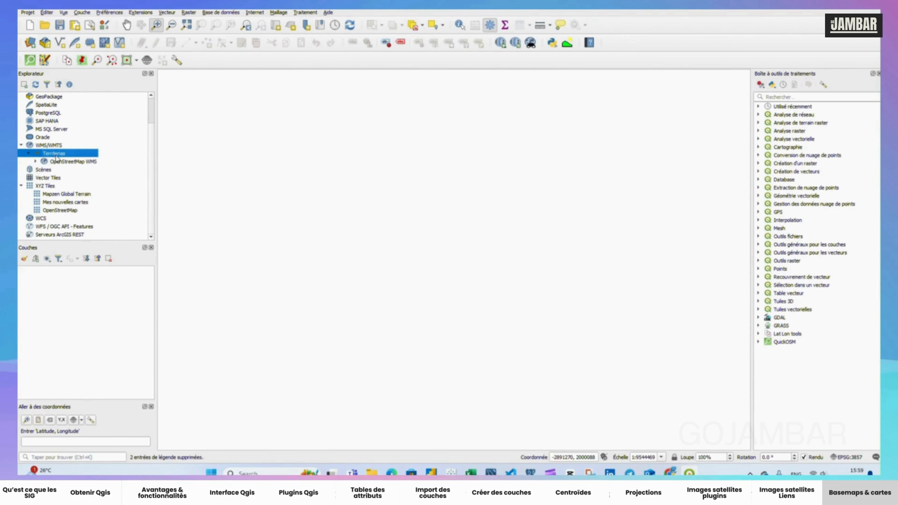
right_click(56, 158)
click(88, 177)
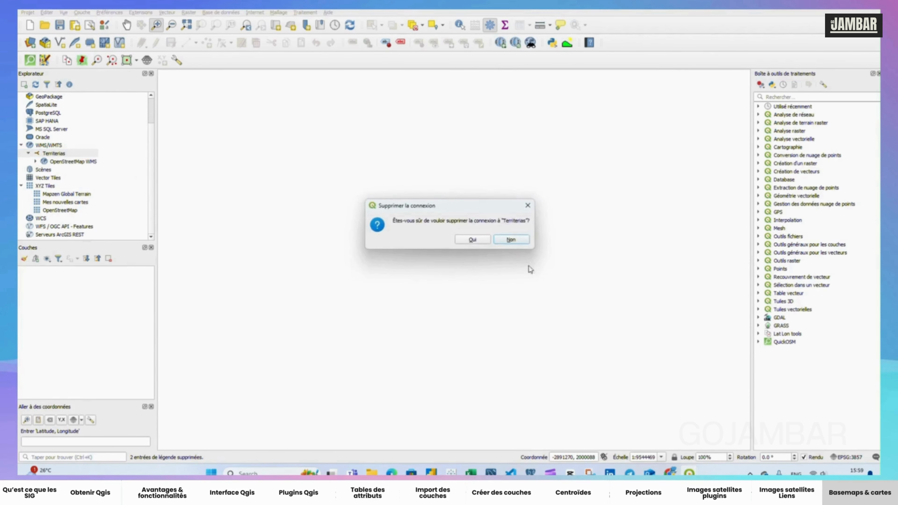
click(472, 241)
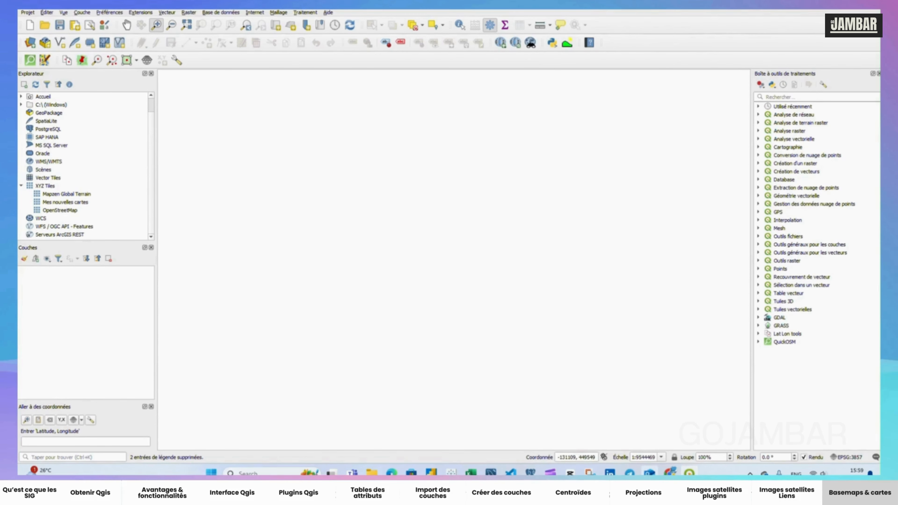
Switch to the browser and check the address of the terrestris.de/en/openstreetmap-wms/ page
click(670, 472)
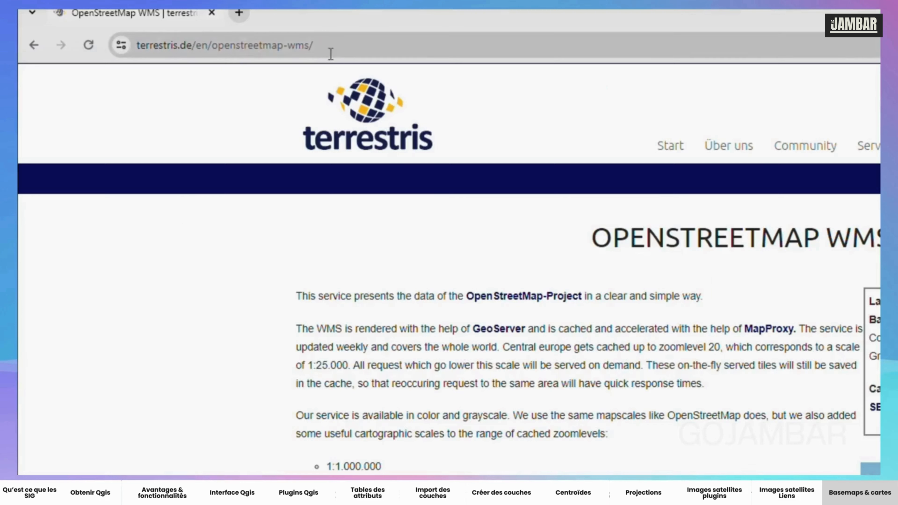
click(201, 26)
drag(228, 26, 178, 25)
drag(290, 44, 171, 45)
click(192, 278)
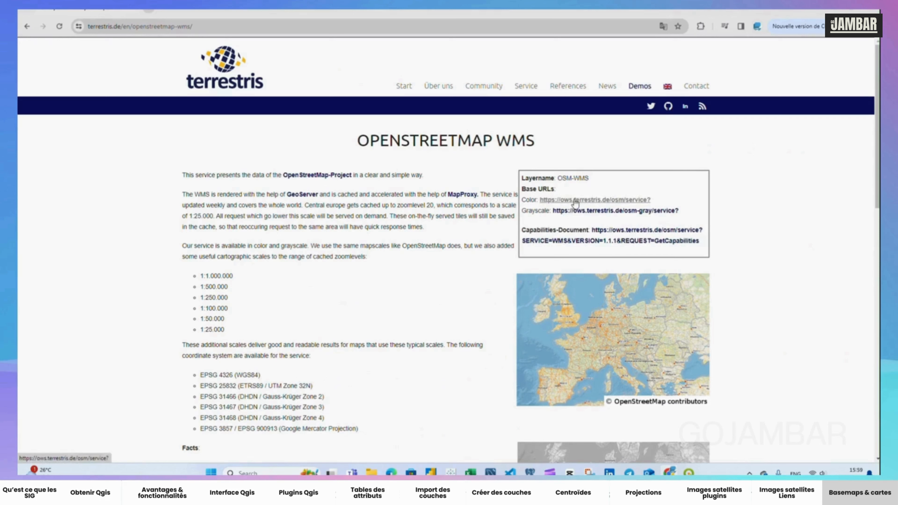
right_click(575, 200)
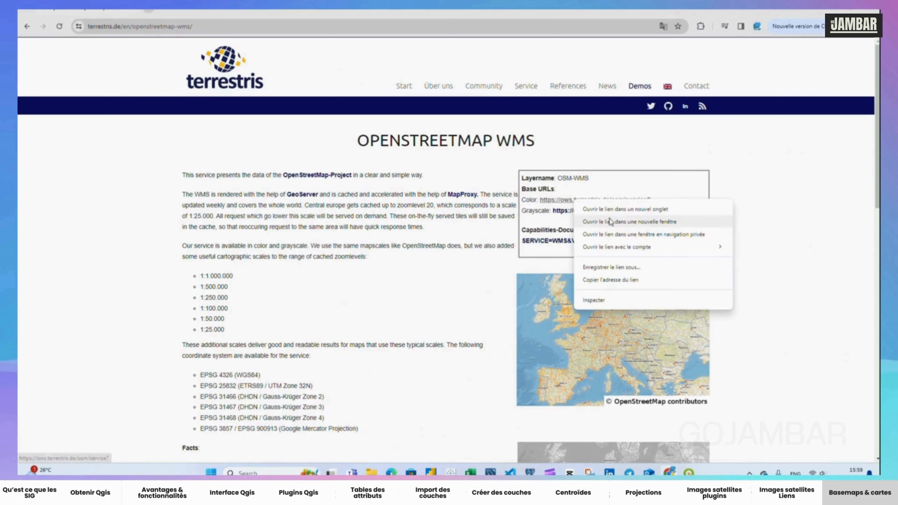
click(747, 167)
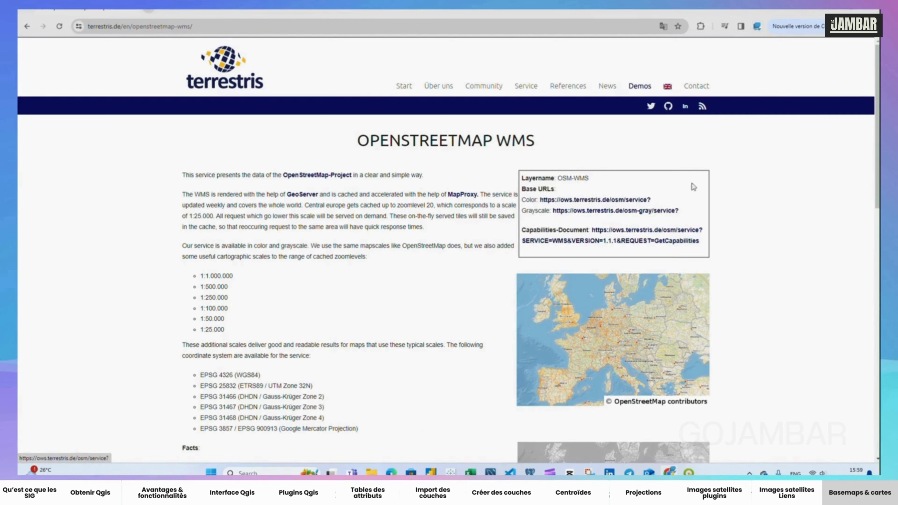
drag(652, 201, 540, 202)
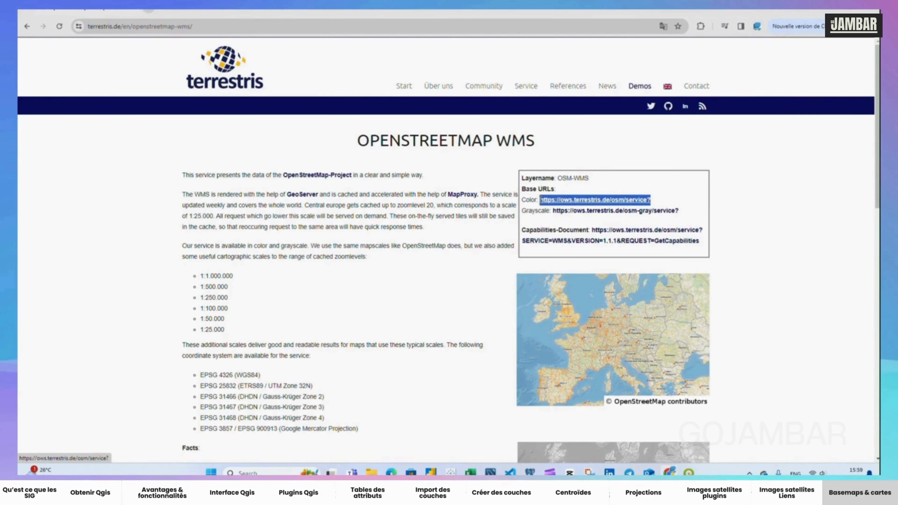
right_click(552, 202)
click(598, 303)
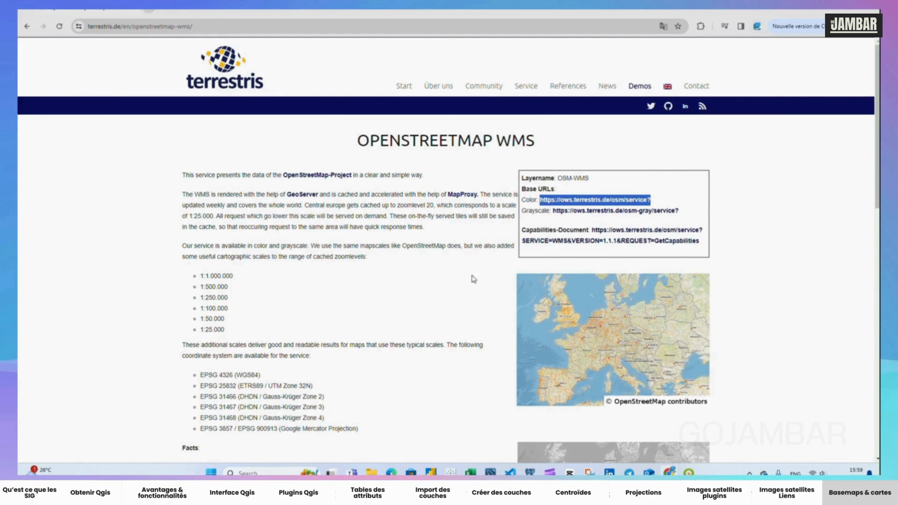
click(164, 242)
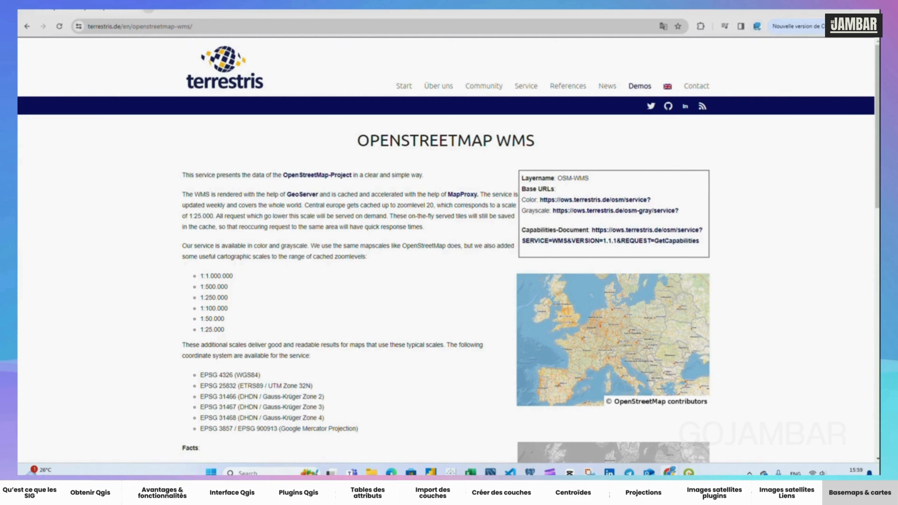
click(688, 473)
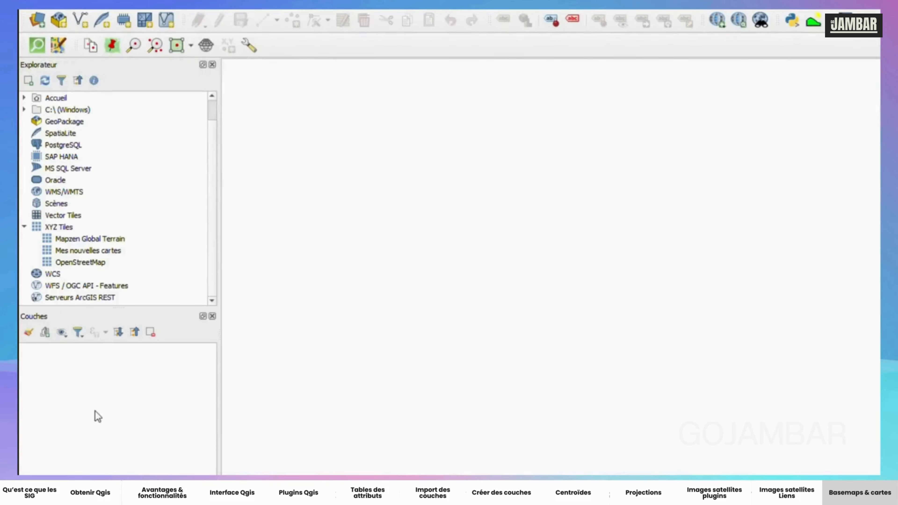
click(60, 195)
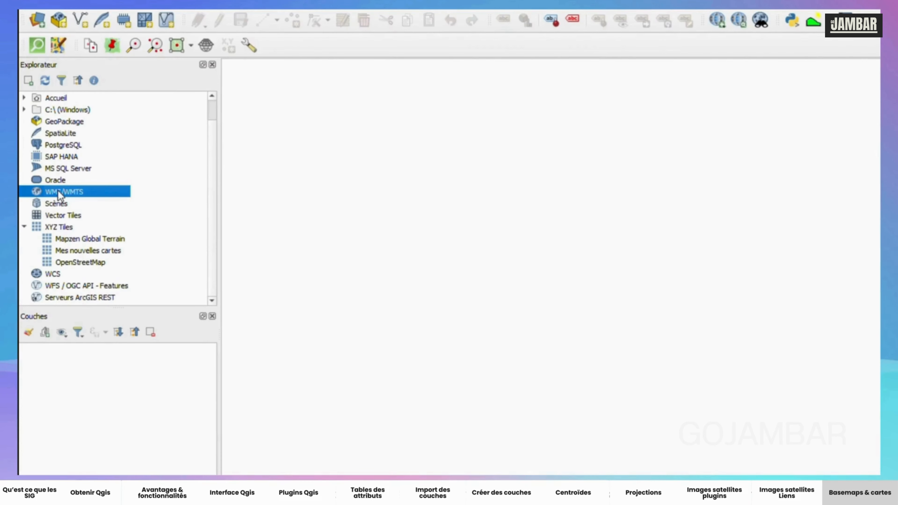
right_click(60, 194)
click(128, 195)
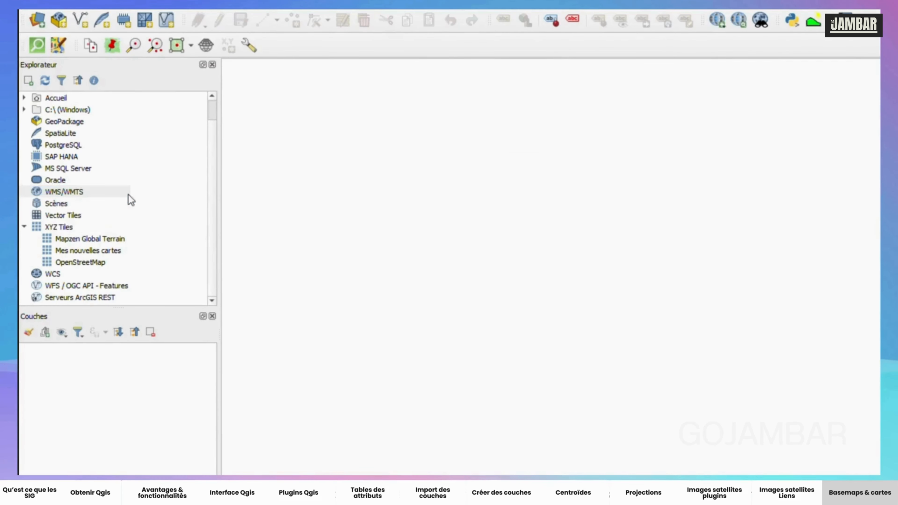
click(565, 40)
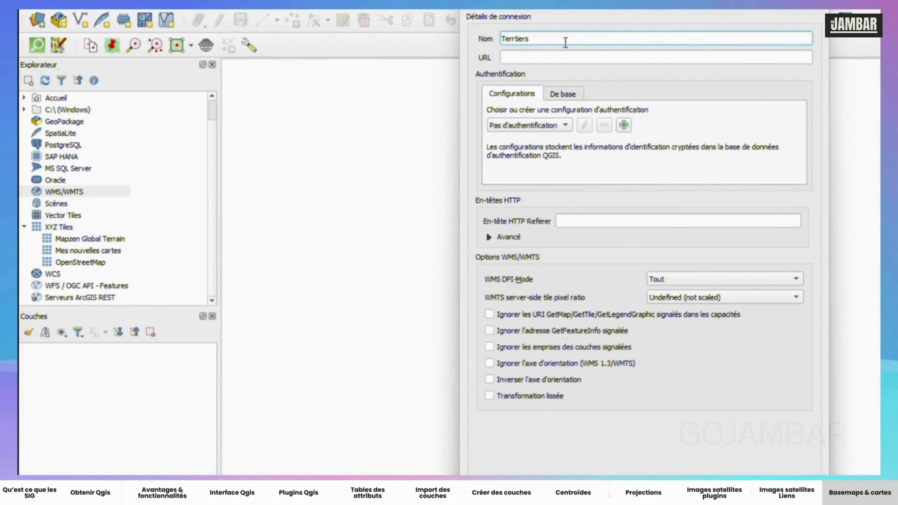
click(560, 57)
key(ctrl+v)
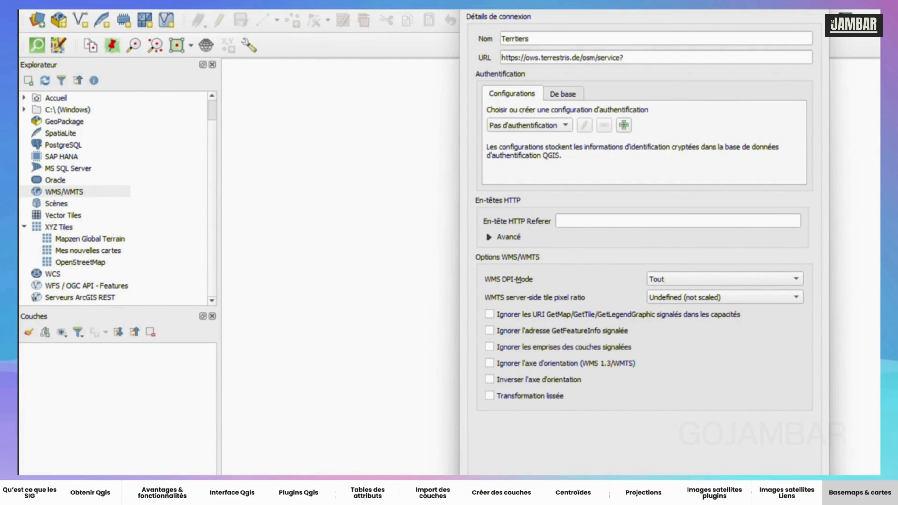
key(Return)
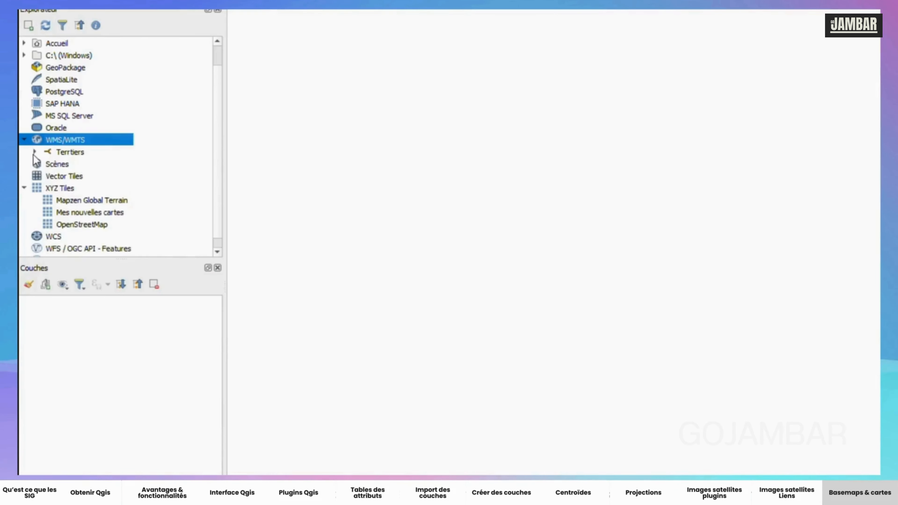
Expand the "Terrtiers" connection and its OpenStreetMap WMS service to list the available layers
click(34, 152)
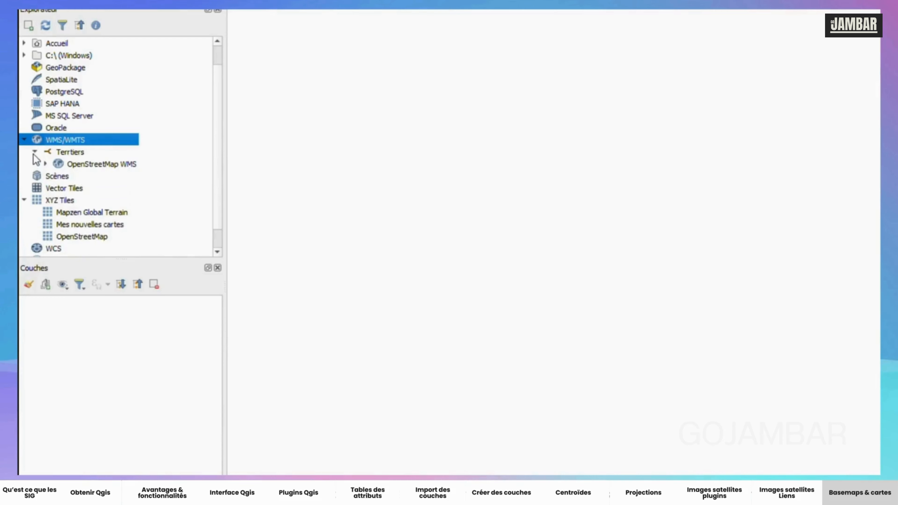
click(72, 154)
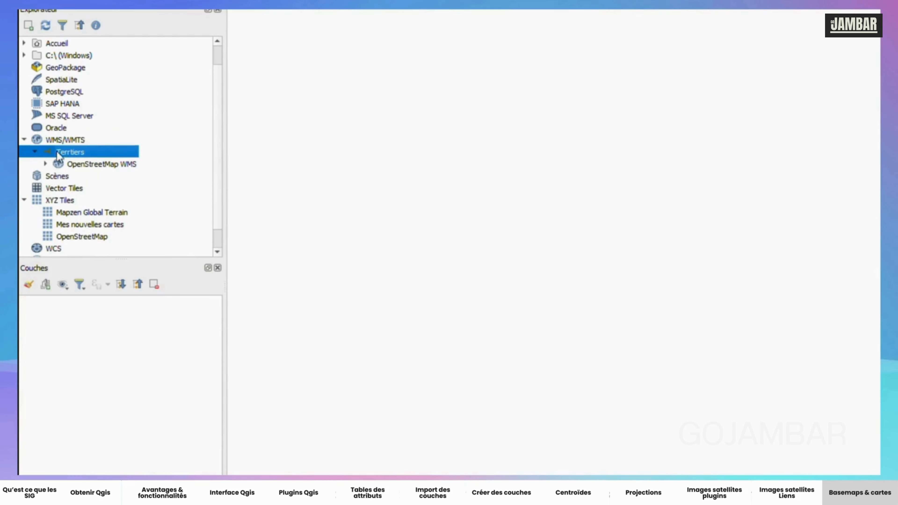
click(45, 164)
scroll(131, 182, down, 1)
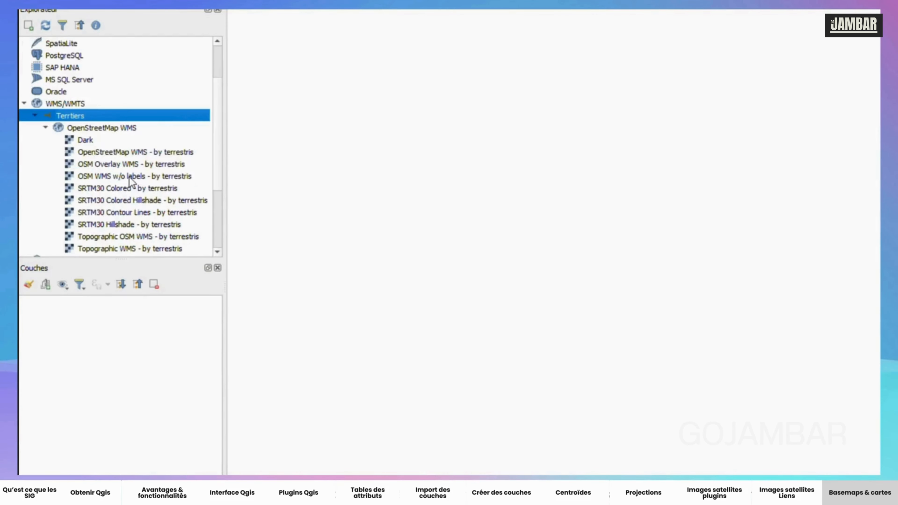
Add the "OpenStreetMap WMS - by terrestris" layer to the map and collapse its legend
scroll(130, 183, down, 1)
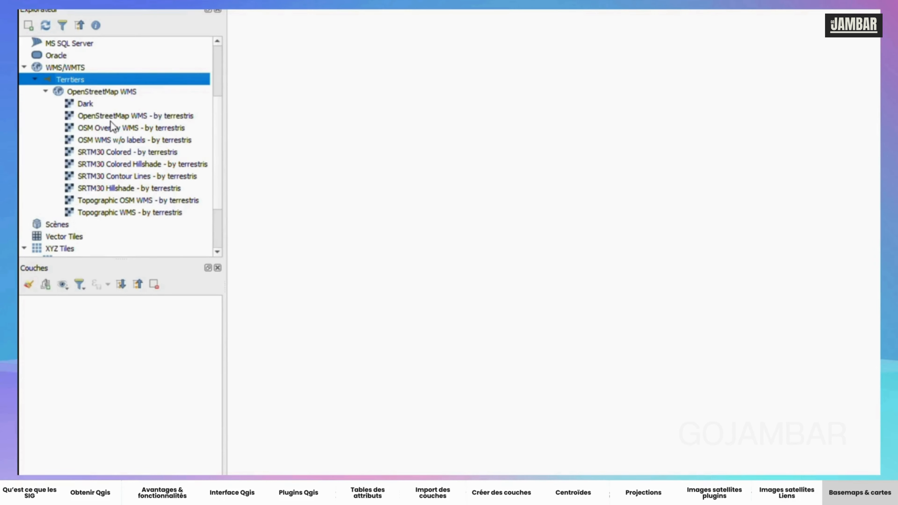
double_click(83, 115)
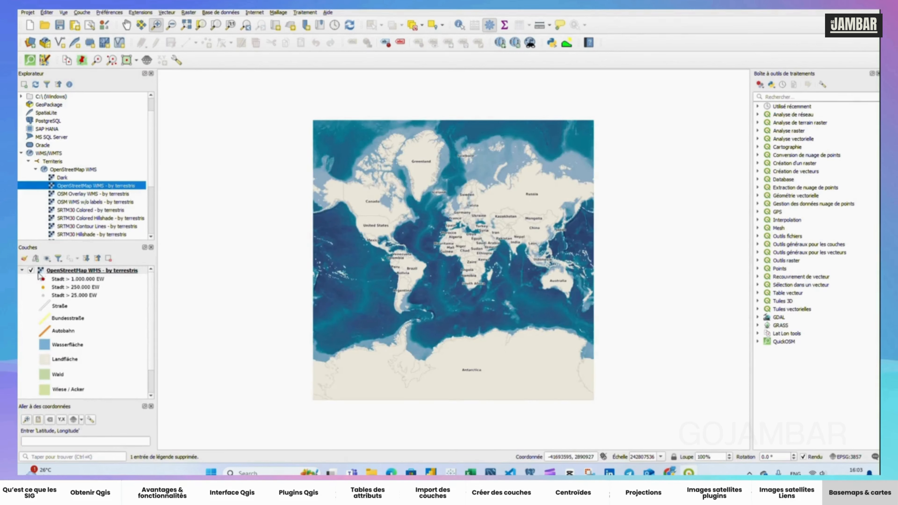
click(23, 271)
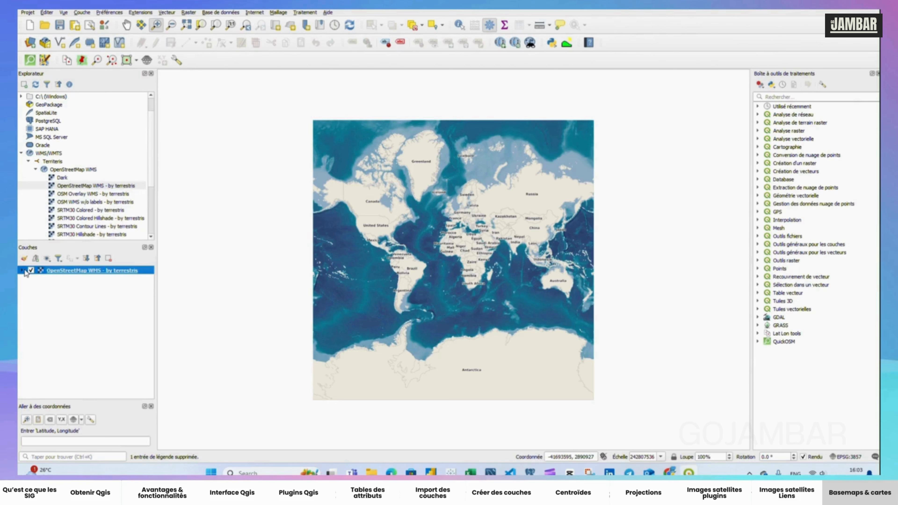
Add the "OSM Overlay WMS - by terrestris" layer, collapse its legend and hide both loaded OpenStreetMap layers
click(66, 194)
drag(78, 196, 338, 224)
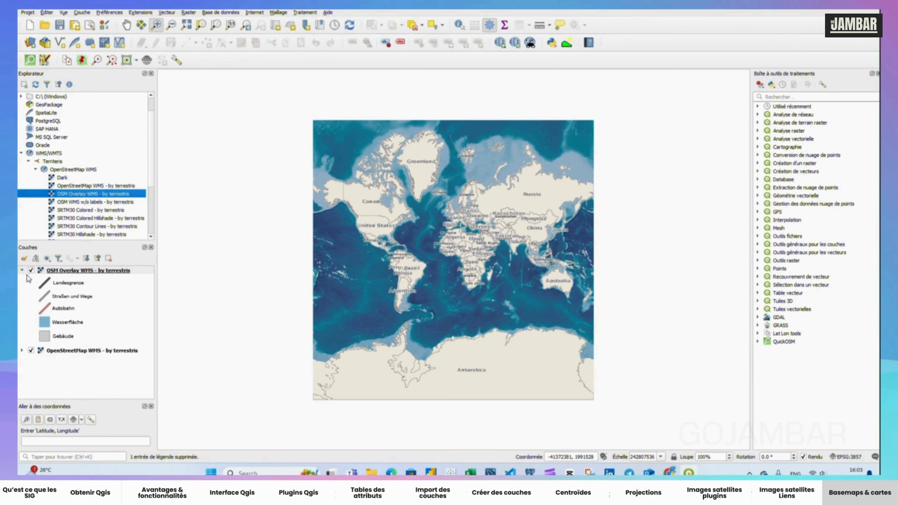
click(31, 270)
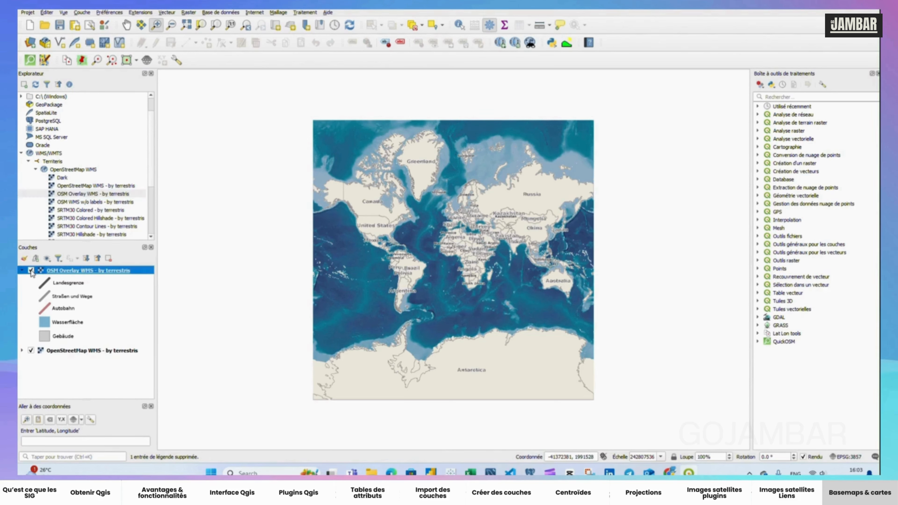
click(31, 350)
click(21, 271)
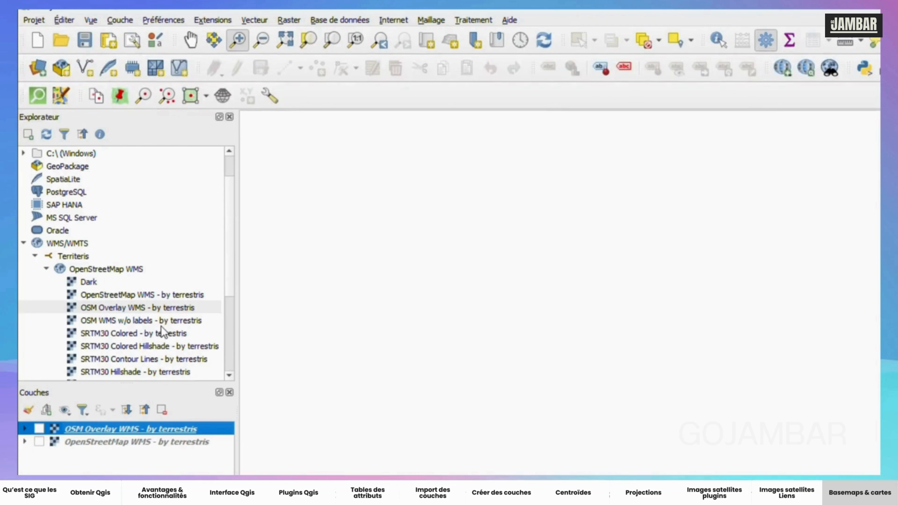
Add the "SRTM30 Colored - by terrestris" elevation layer to the map and collapse its legend
click(160, 336)
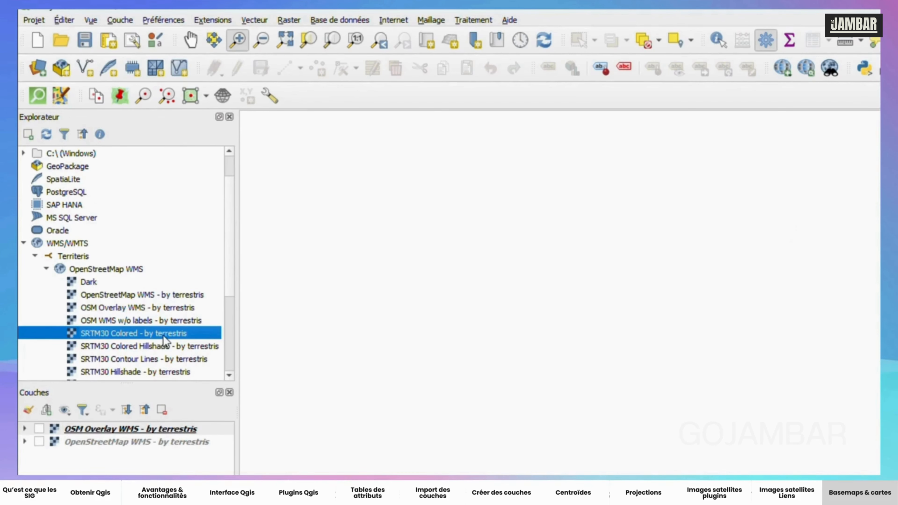
double_click(163, 340)
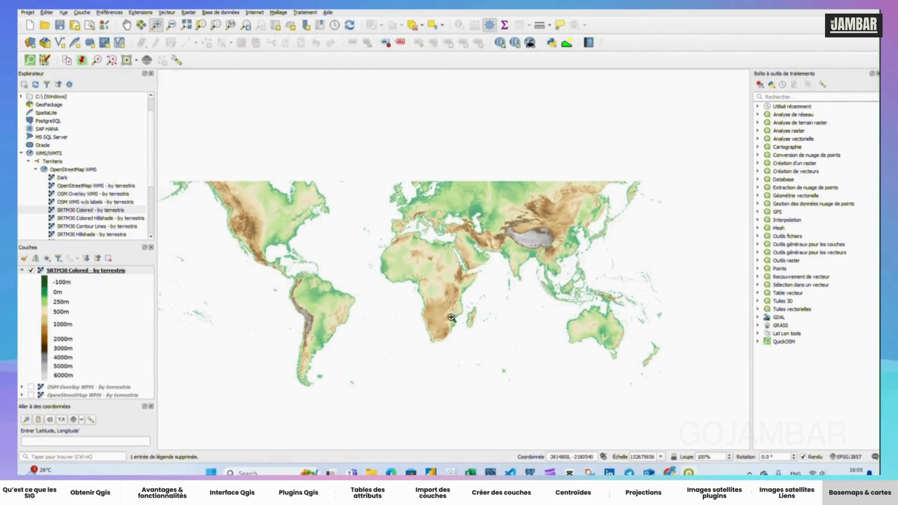
click(22, 271)
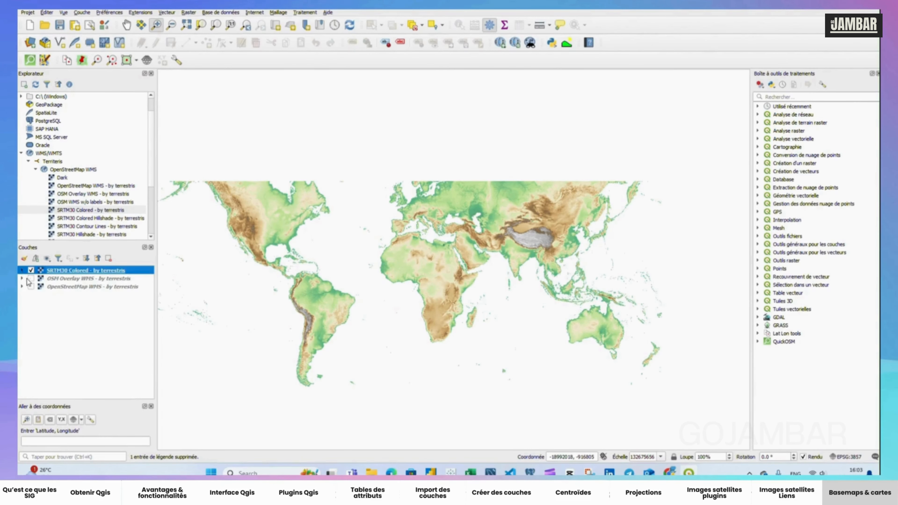
Remove the hidden "OSM Overlay WMS" and "OpenStreetMap WMS" layers from the project
click(40, 287)
shift+click(50, 279)
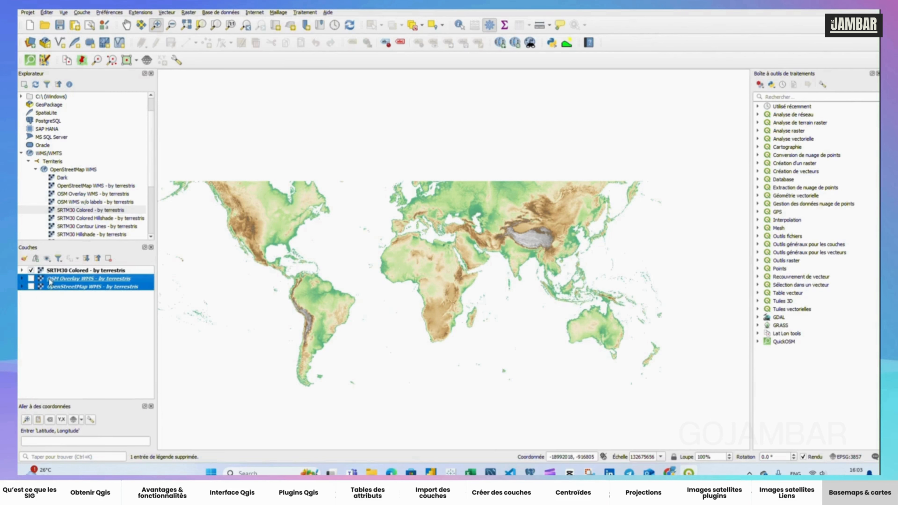
click(108, 258)
click(428, 247)
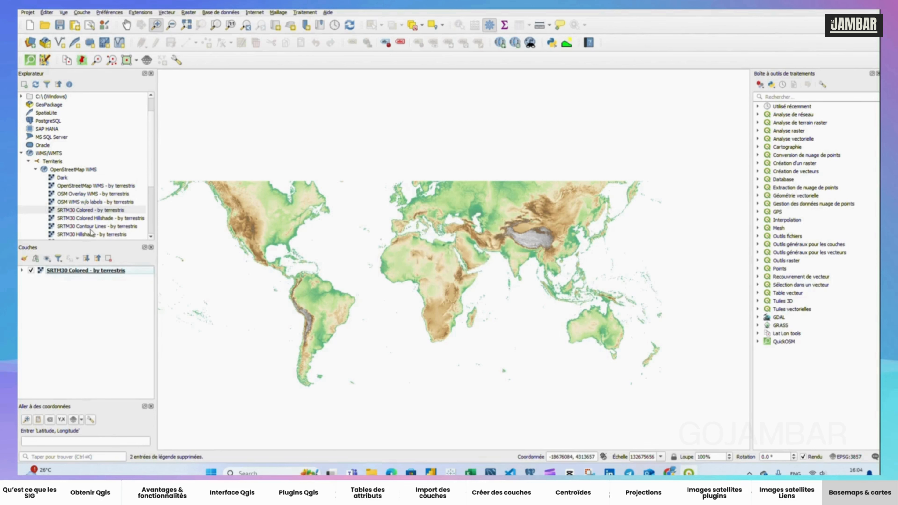
Load the "OSM WMS w/o labels - by terrestris" layer and remove it together with "SRTM30 Colored"
double_click(89, 205)
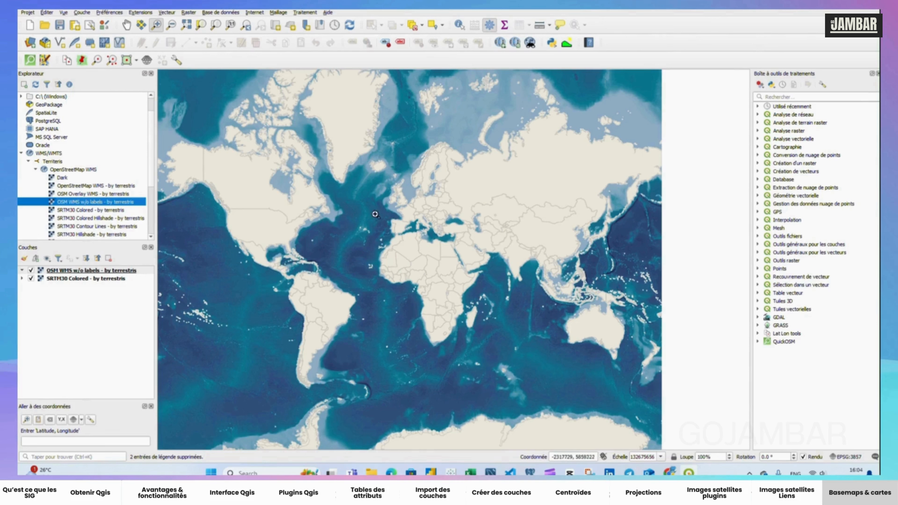
click(69, 211)
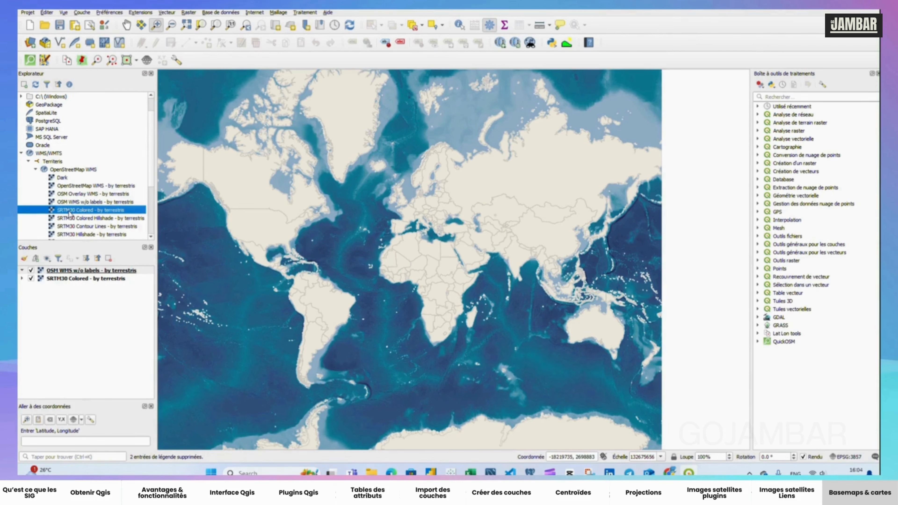
drag(70, 288, 81, 269)
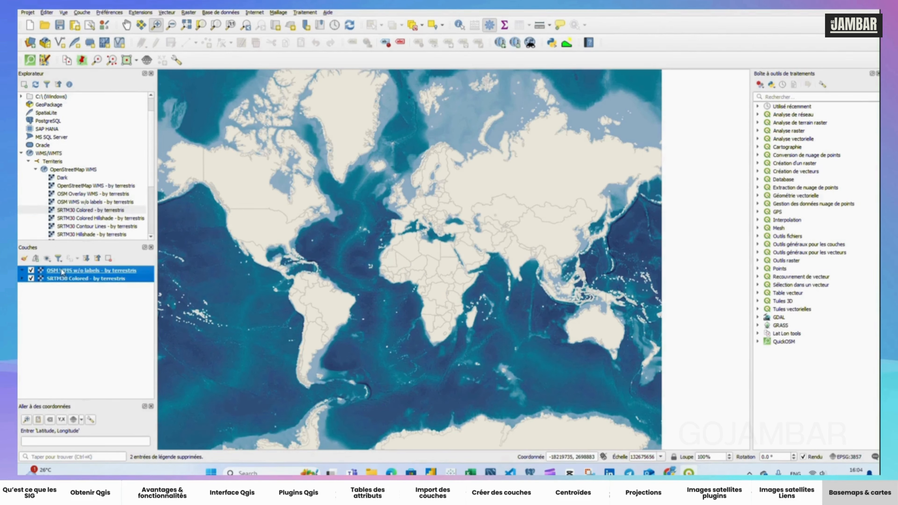
click(108, 258)
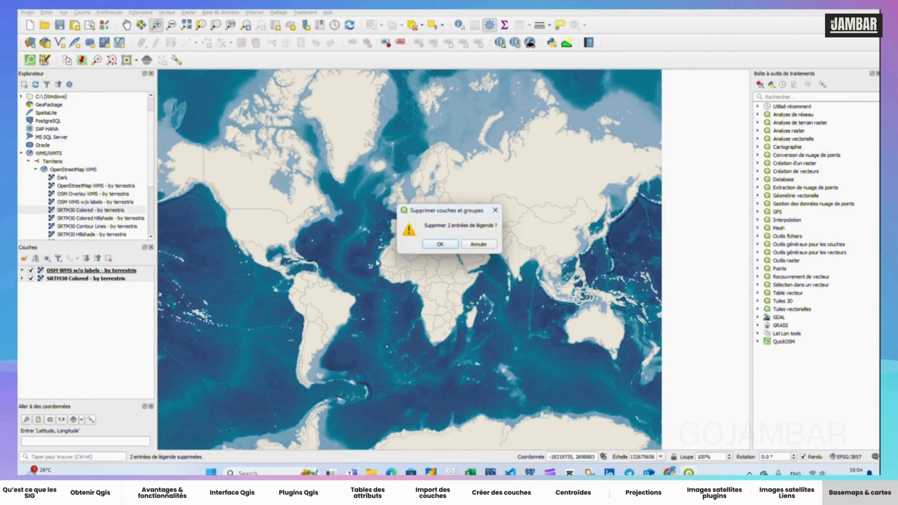
click(431, 245)
Add the "SRTM30 Colored Hillshade - by terrestris" layer to the empty map and collapse its legend
click(83, 220)
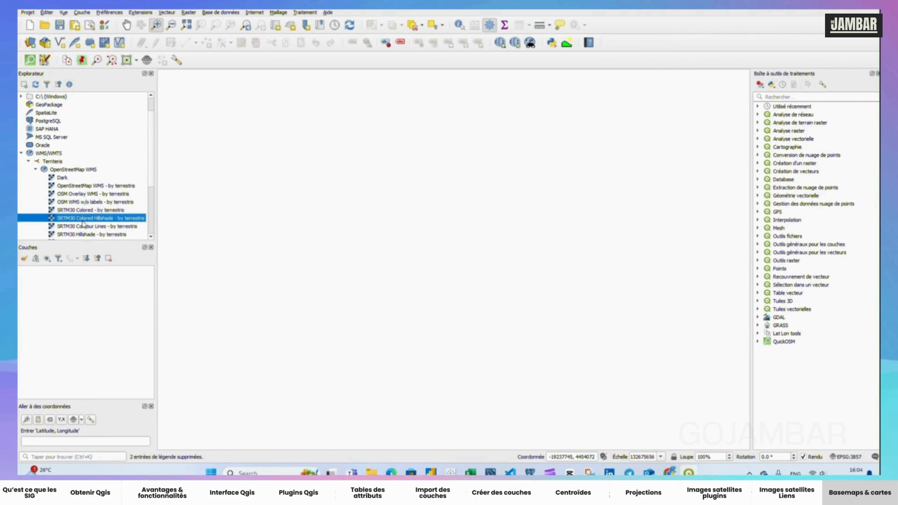
double_click(82, 223)
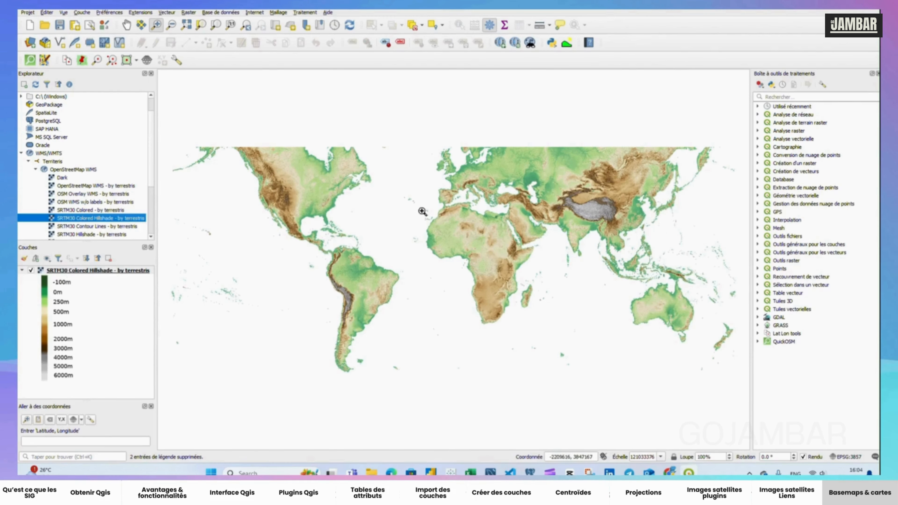
scroll(75, 221, down, 2)
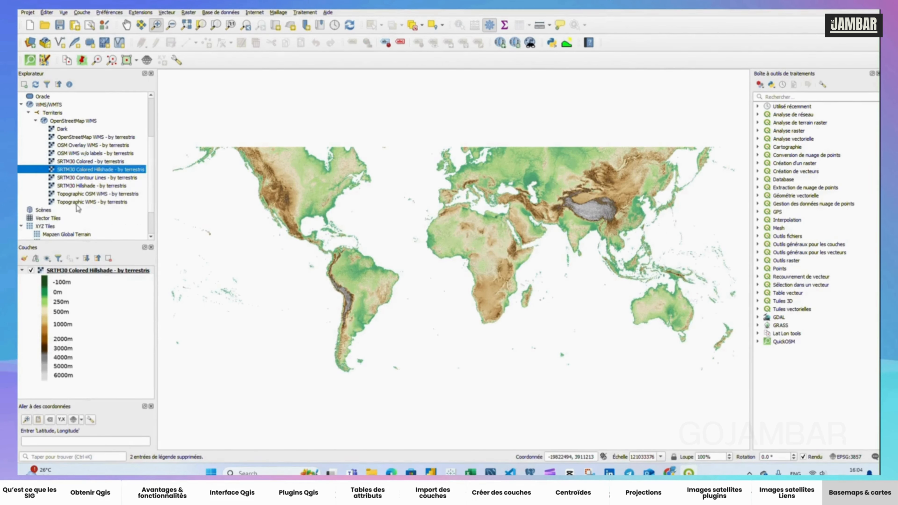
scroll(74, 206, up, 1)
click(76, 162)
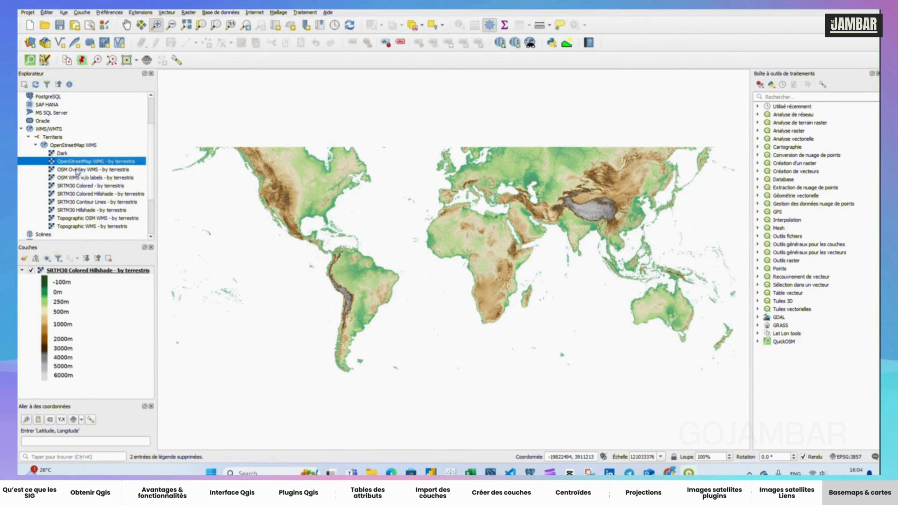
click(78, 171)
click(80, 179)
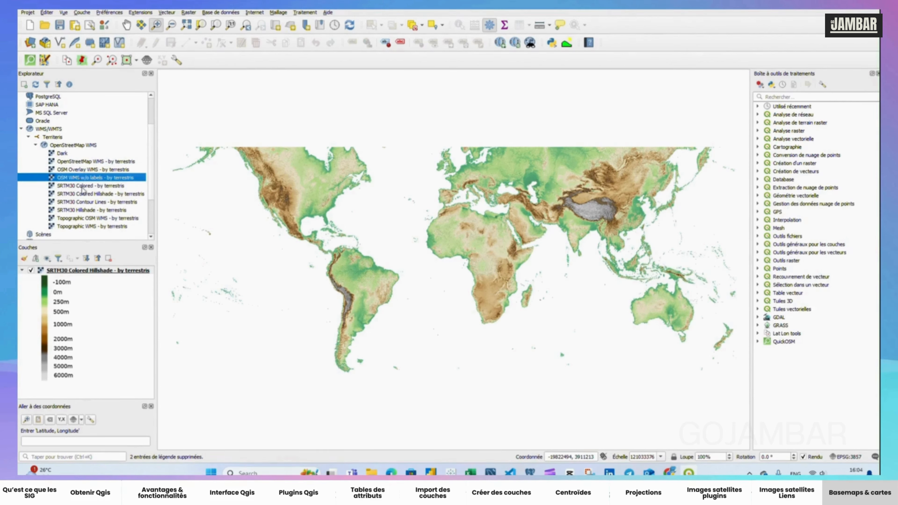
click(83, 187)
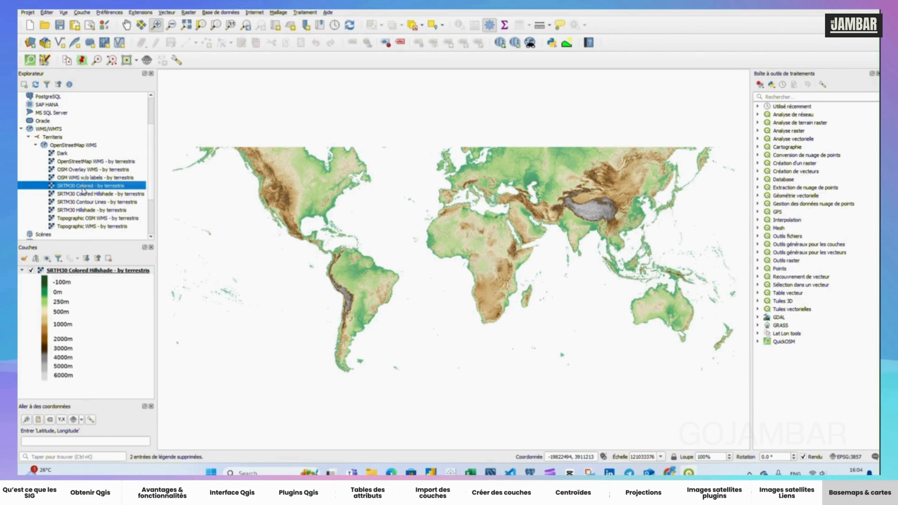
click(21, 272)
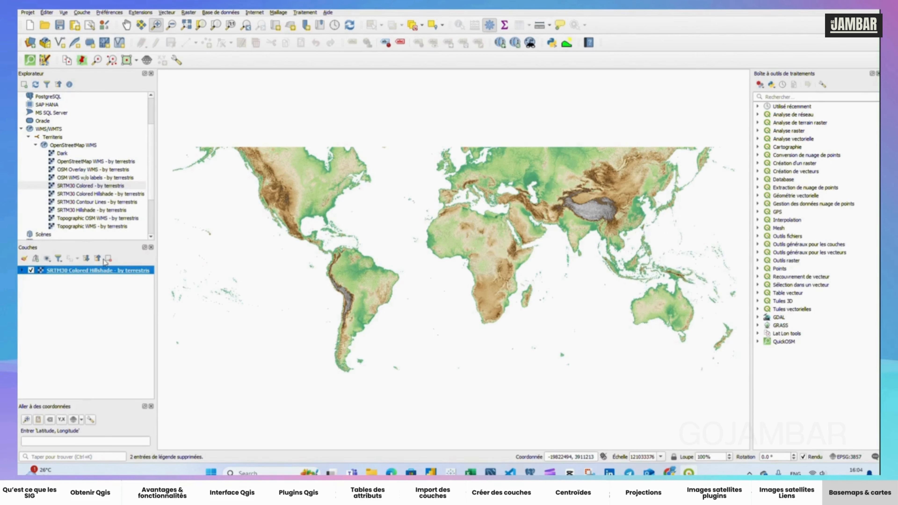
Add the "SRTM30 Colored - by terrestris" layer with its legend collapsed and remove "SRTM30 Colored Hillshade"
double_click(78, 186)
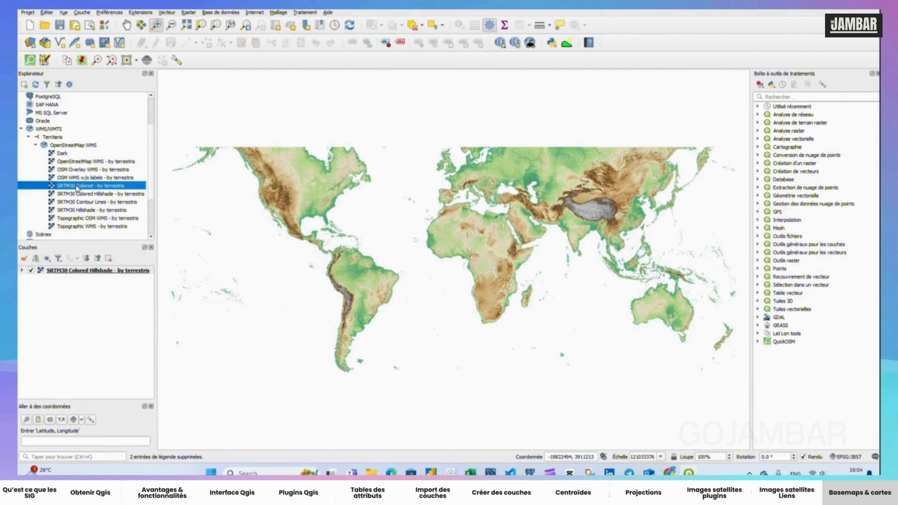
click(22, 269)
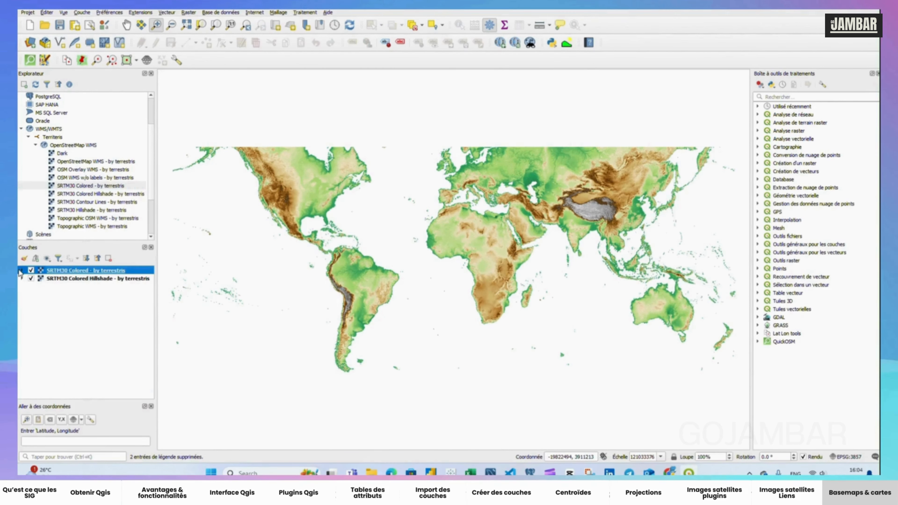
click(107, 279)
click(109, 258)
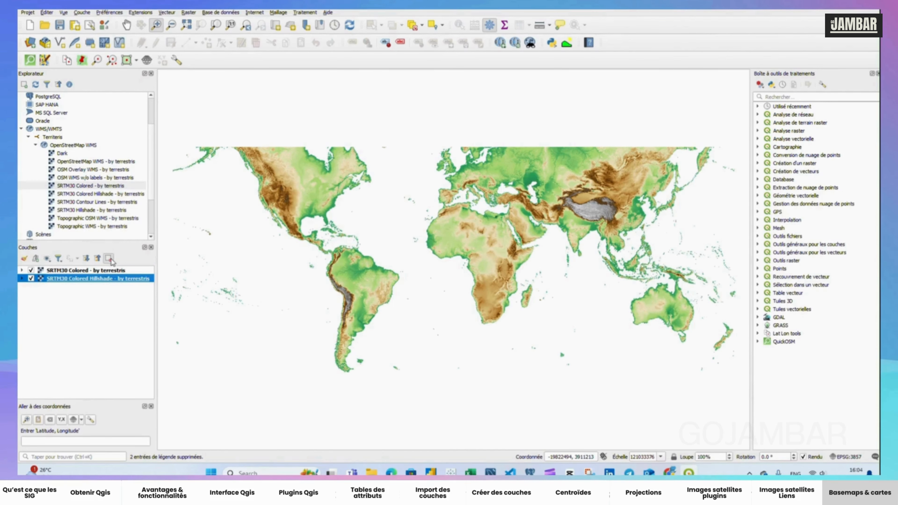
click(438, 244)
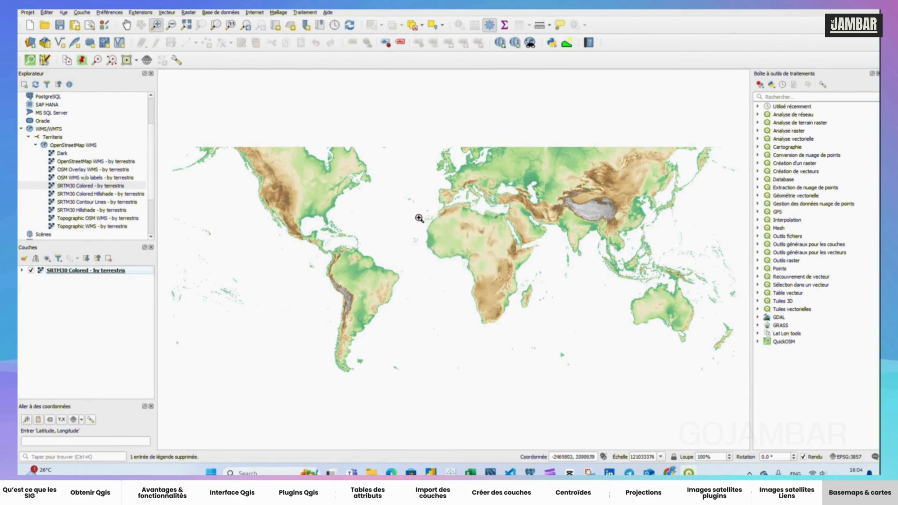
Examine the "SRTM30 Colored" relief across Africa and on the Senegal coast against the layer's elevation legend
drag(418, 215, 543, 322)
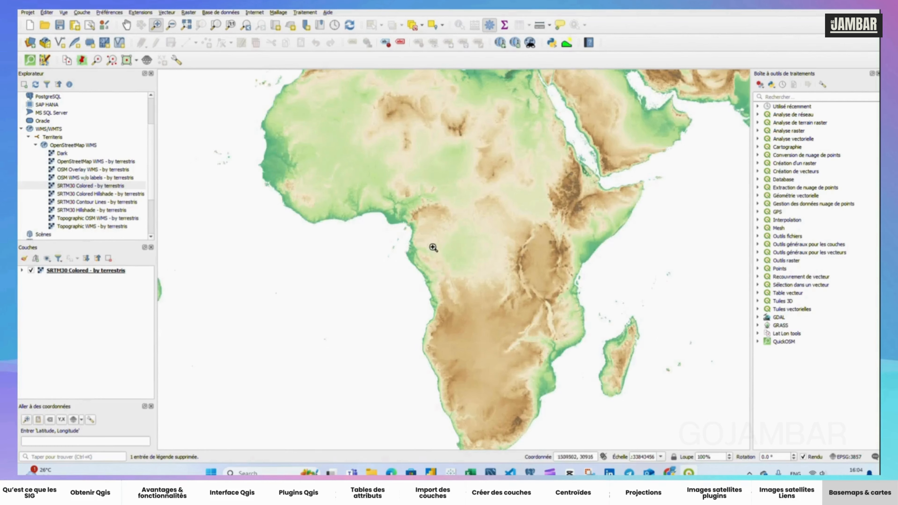
drag(455, 255, 455, 280)
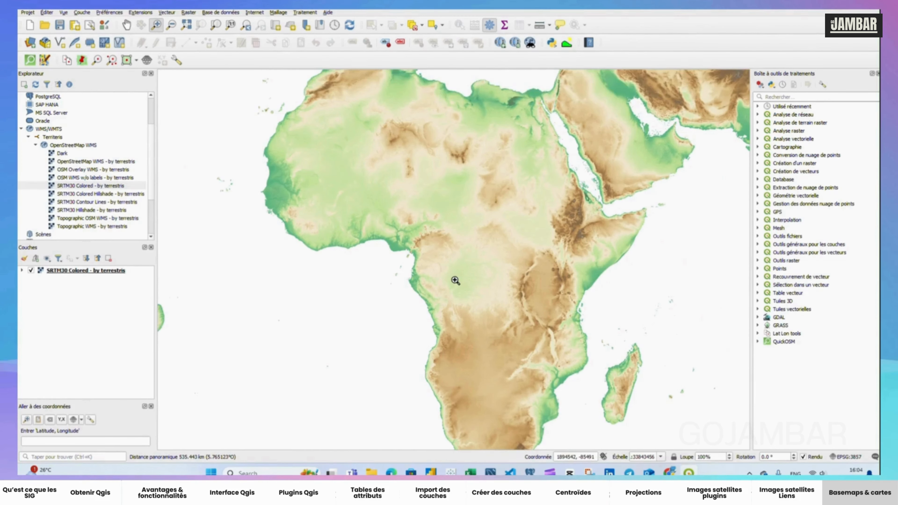
click(23, 271)
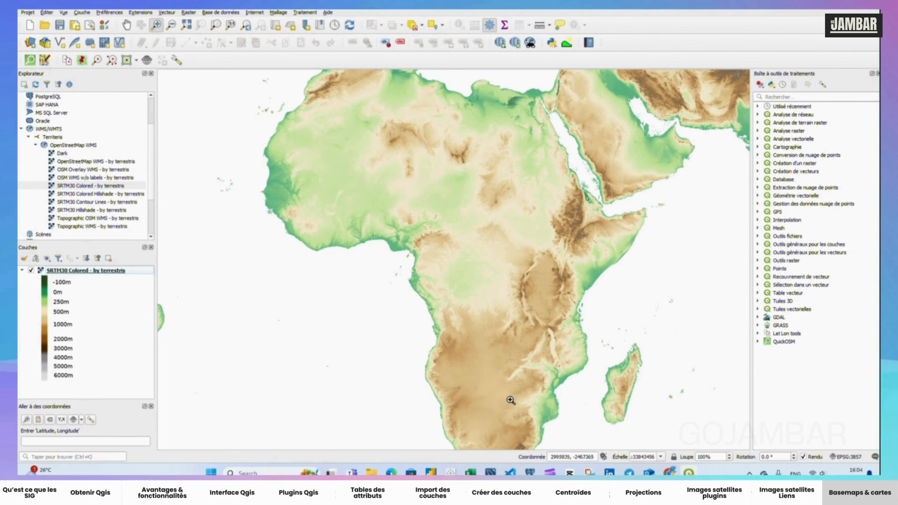
drag(507, 395, 507, 351)
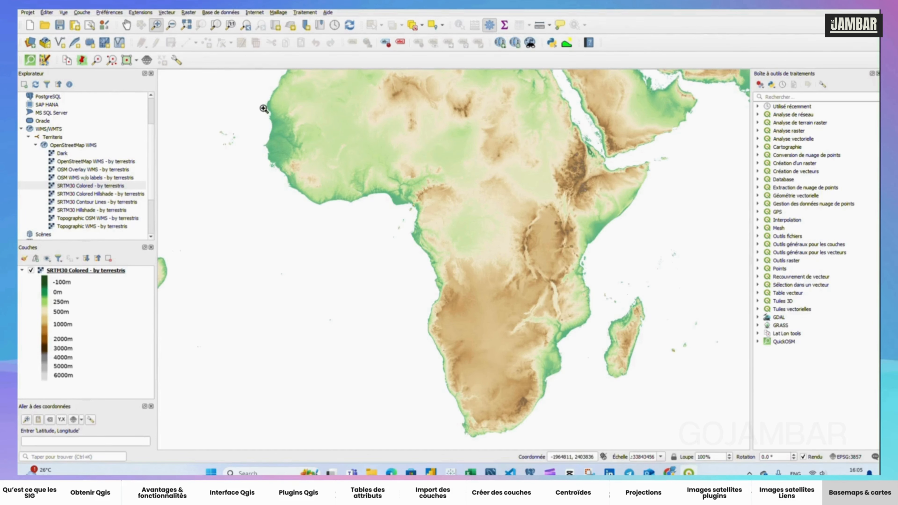
drag(255, 124, 301, 171)
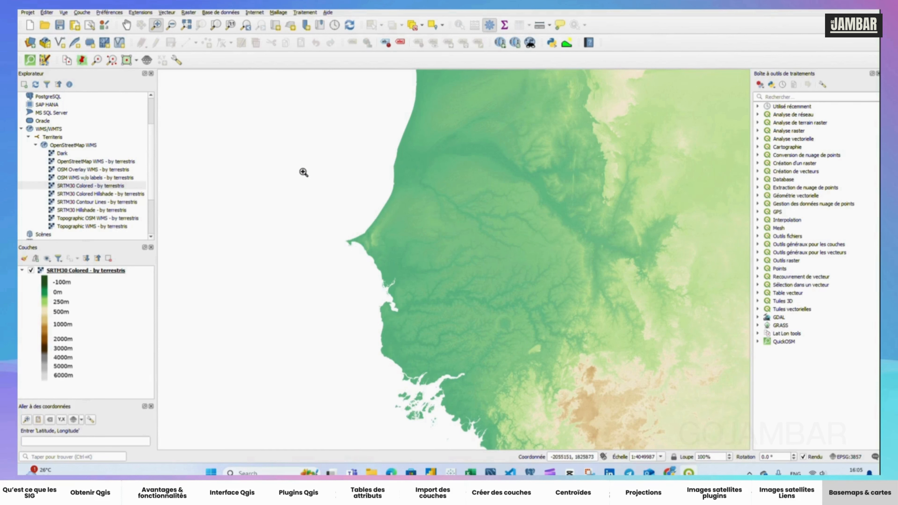
click(22, 271)
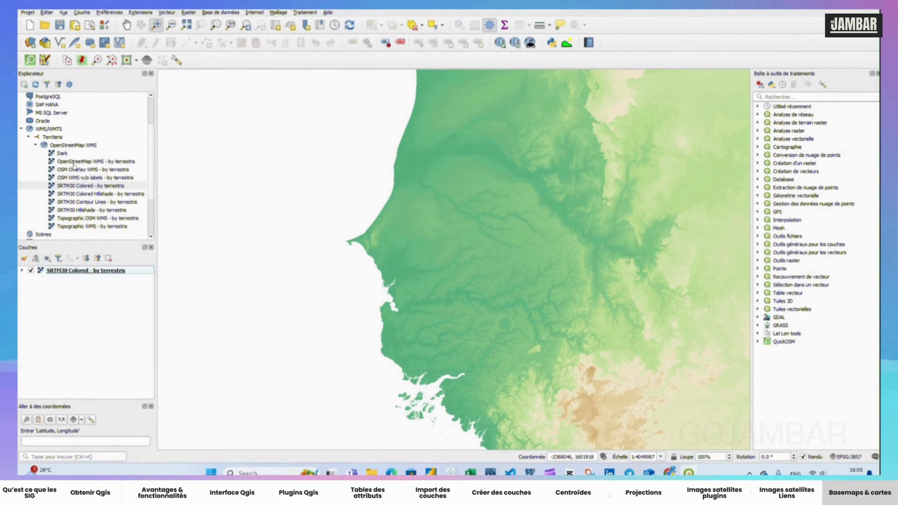
Add the "OSM WMS w/o labels - by terrestris" layer and place it beneath "SRTM30 Colored"
double_click(54, 178)
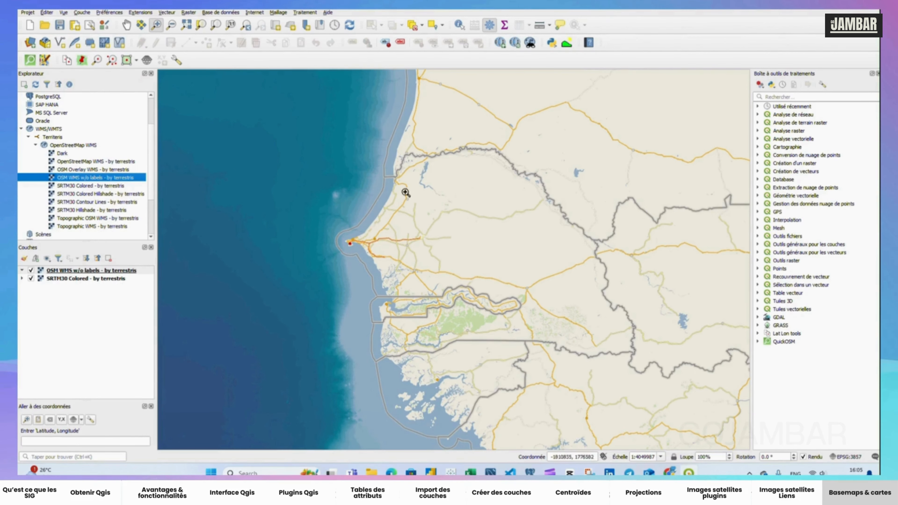
click(62, 271)
drag(62, 271, 62, 290)
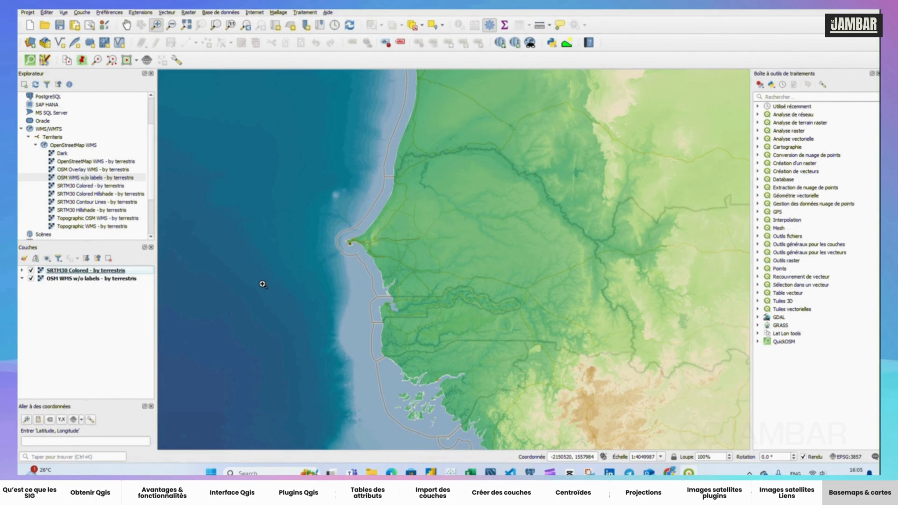
drag(483, 257, 437, 245)
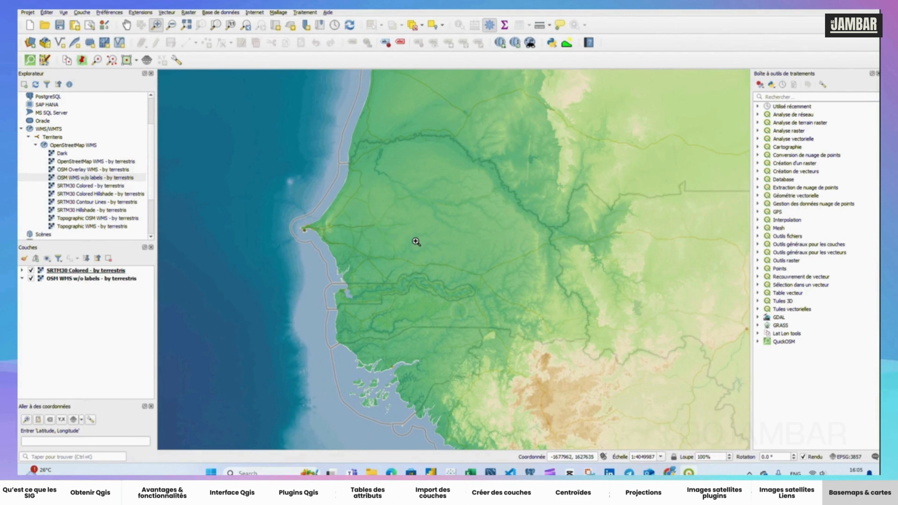
Frame Senegal more closely on the map canvas, with "SRTM30 Colored" over "OSM WMS w/o labels"
drag(275, 116, 611, 368)
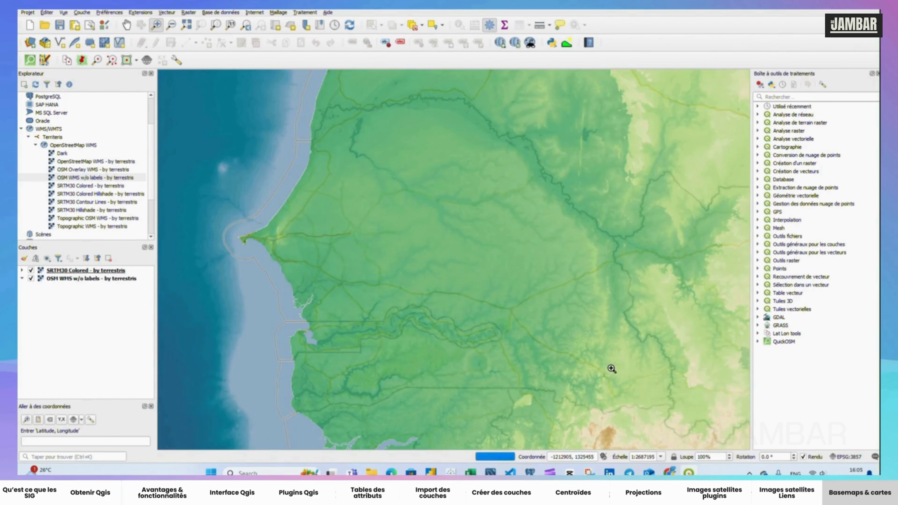
click(108, 271)
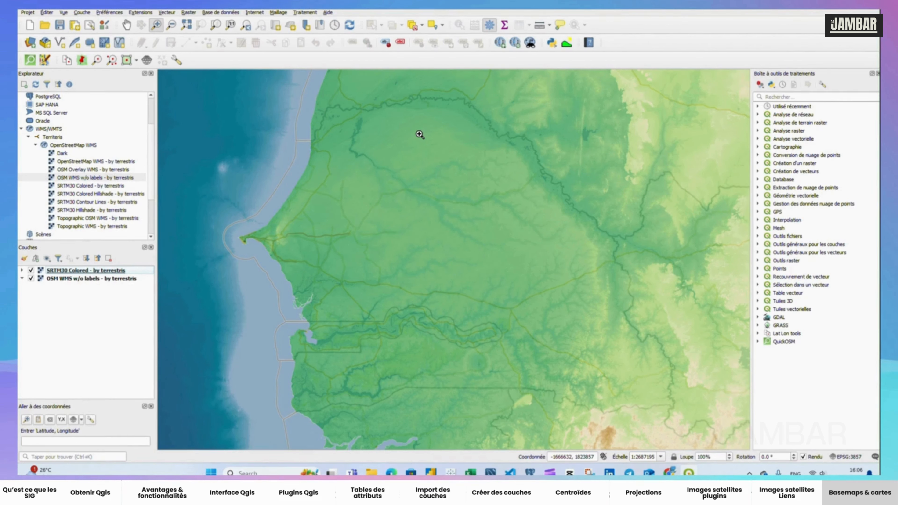
mouse_move(427, 139)
mouse_down()
mouse_move(426, 160)
mouse_move(425, 145)
mouse_up()
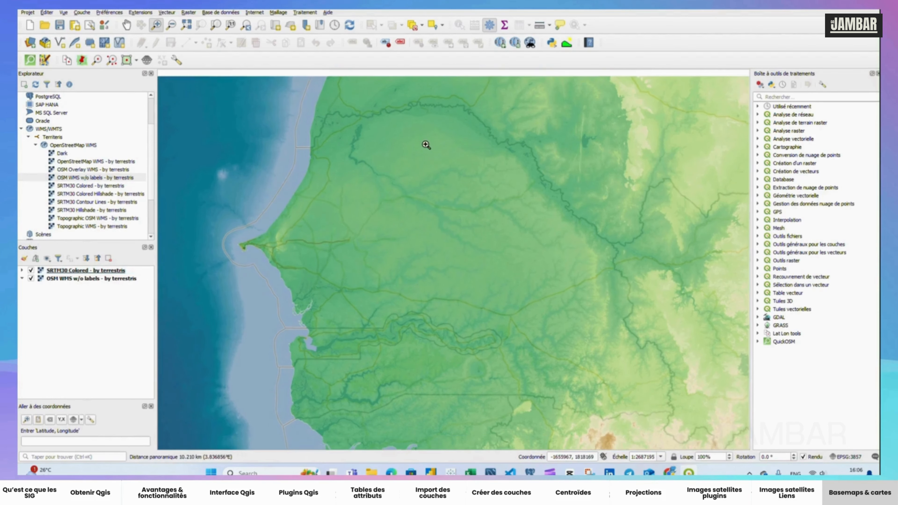
click(83, 271)
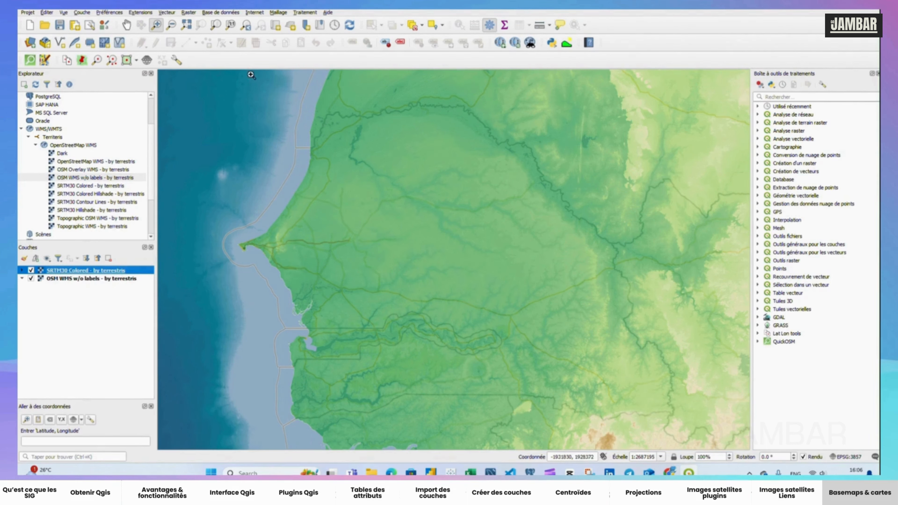
Open a second map view beneath the processing toolbox and enlarge its panel upward
click(109, 12)
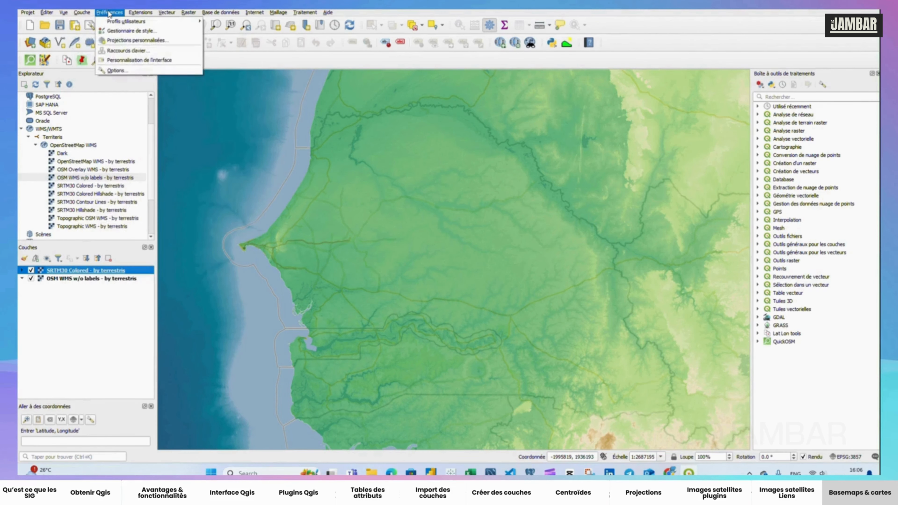
mouse_move(67, 12)
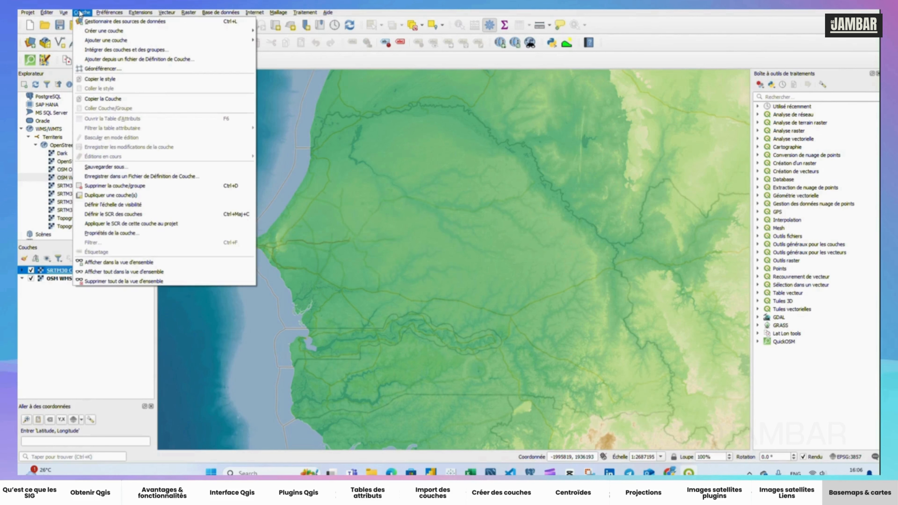
mouse_move(111, 13)
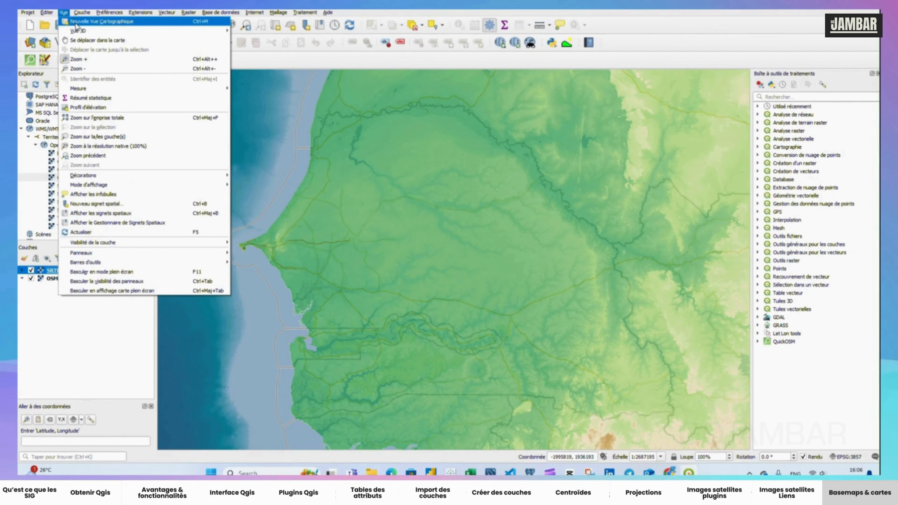
click(76, 23)
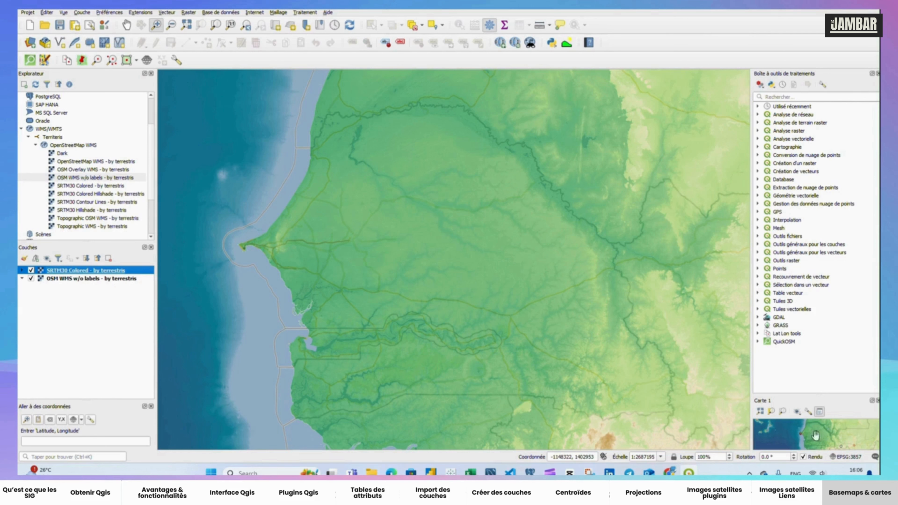
click(821, 393)
drag(821, 396, 810, 283)
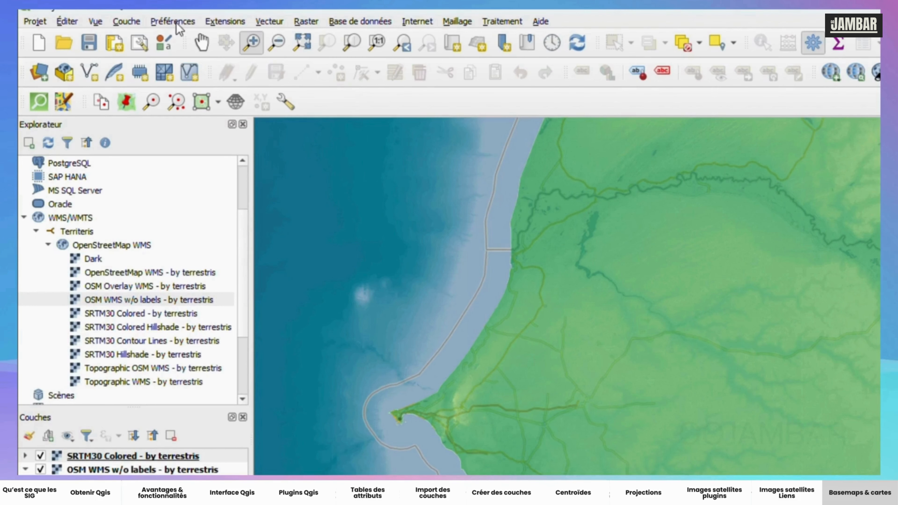
Create an empty print layout titled "relief" from the layout manager
click(138, 42)
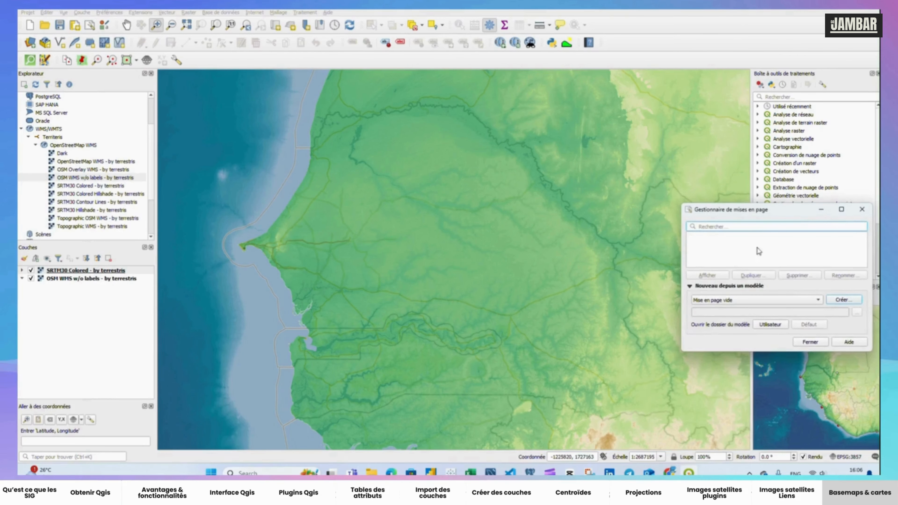
click(848, 302)
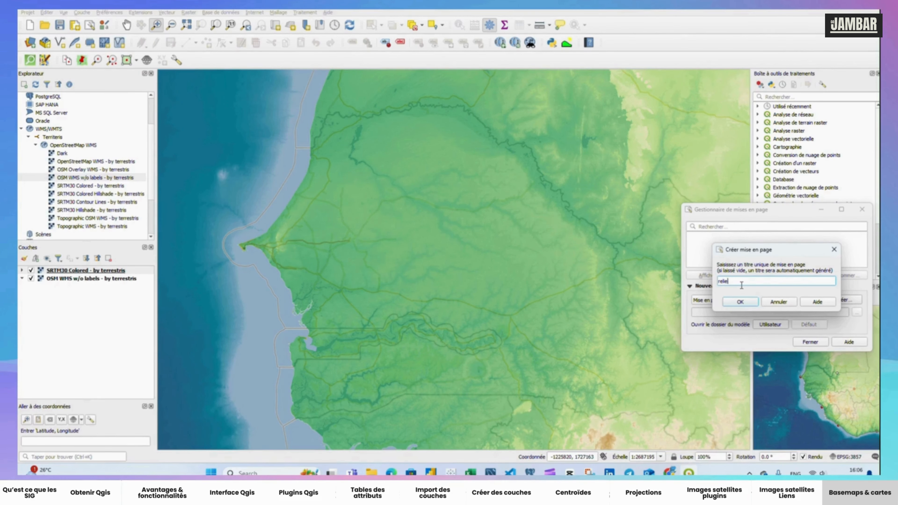
click(739, 303)
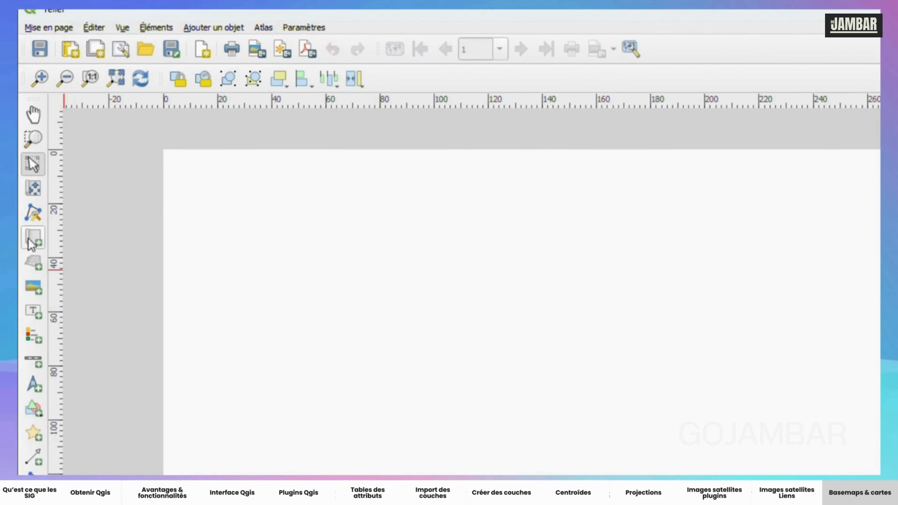
Add a map of Senegal to the layout, aligned to the page's upper edge and spanning its full width
click(35, 243)
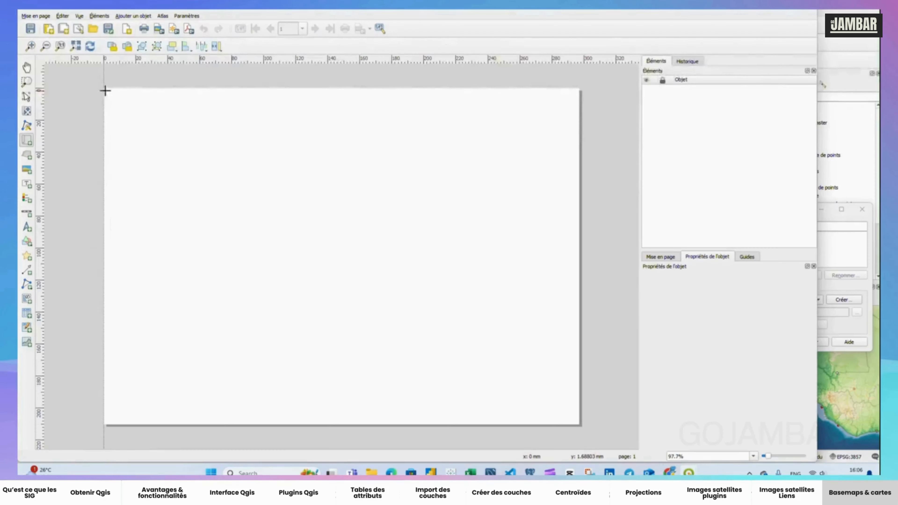
drag(163, 150, 813, 463)
drag(499, 281, 576, 342)
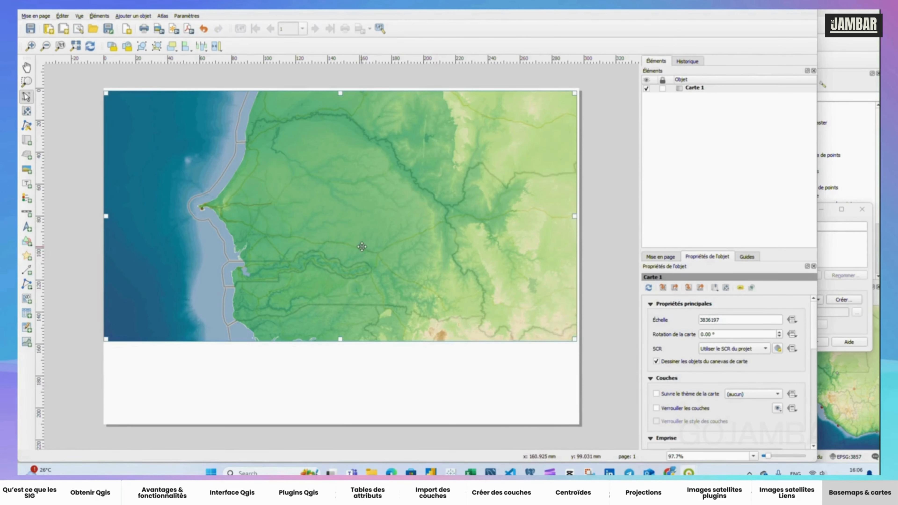
drag(362, 247, 364, 267)
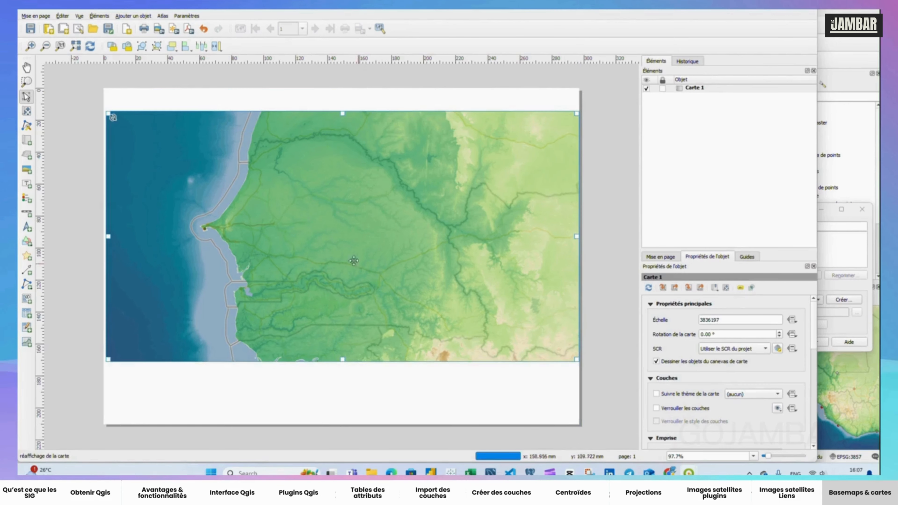
drag(297, 219, 295, 198)
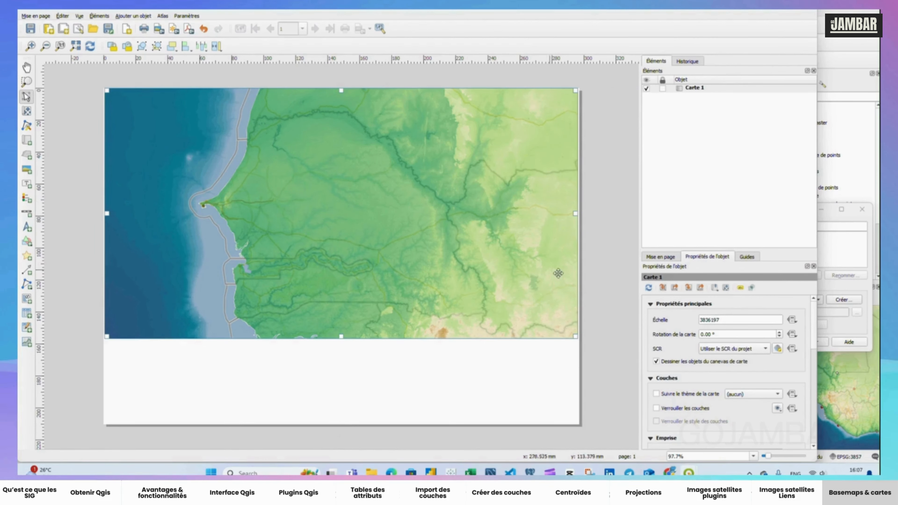
drag(576, 337, 579, 341)
click(339, 382)
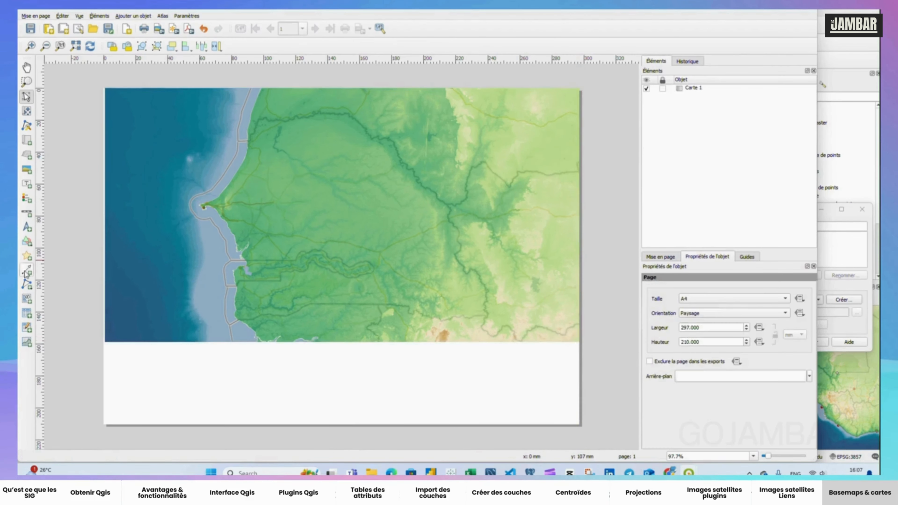
Add a scale bar near the page's lower-left corner and a small north arrow over the ocean at the map's upper left
click(26, 212)
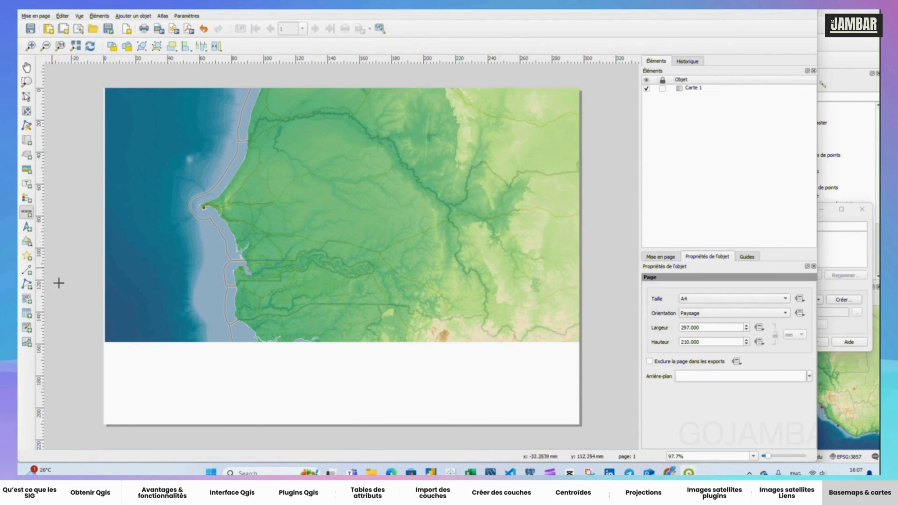
drag(112, 362, 210, 369)
click(27, 228)
click(139, 106)
click(437, 290)
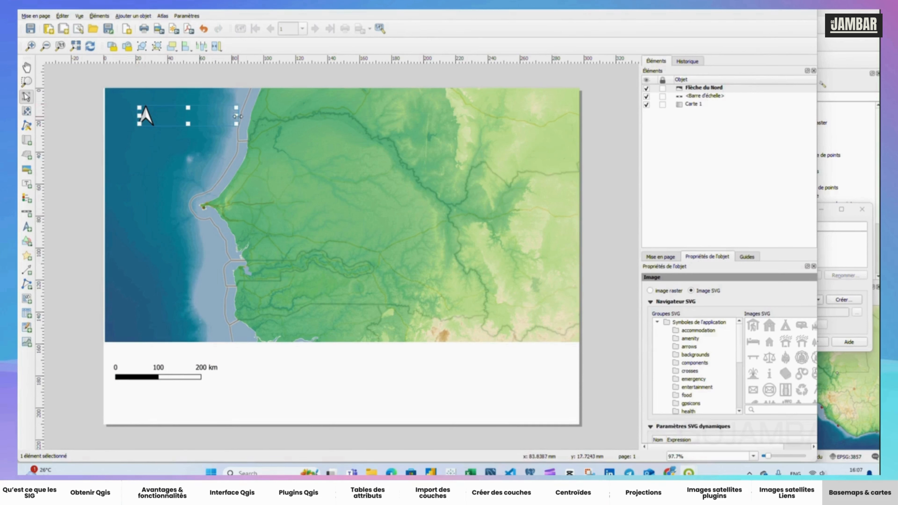
drag(236, 116, 128, 146)
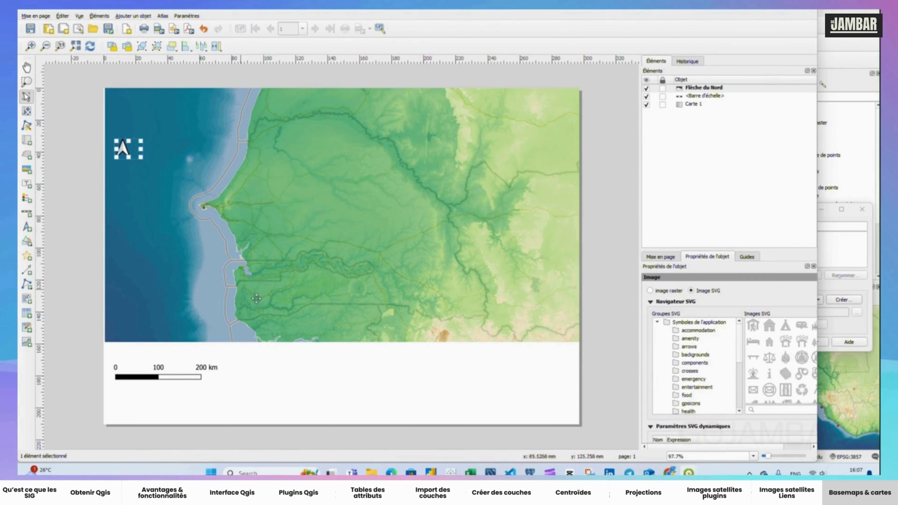
Add a legend to the layout and place it over the map's lower-right corner
click(26, 198)
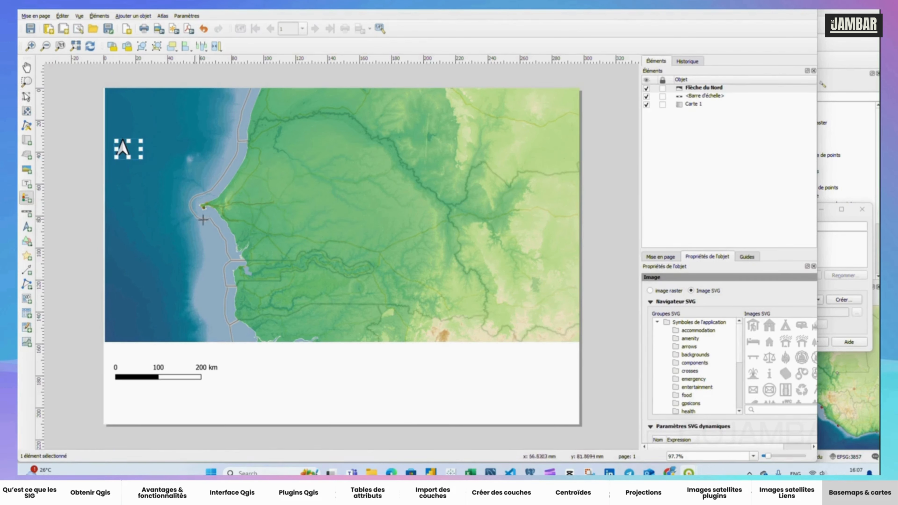
drag(374, 351, 476, 382)
drag(461, 428, 465, 310)
drag(387, 230, 415, 327)
drag(461, 355, 514, 208)
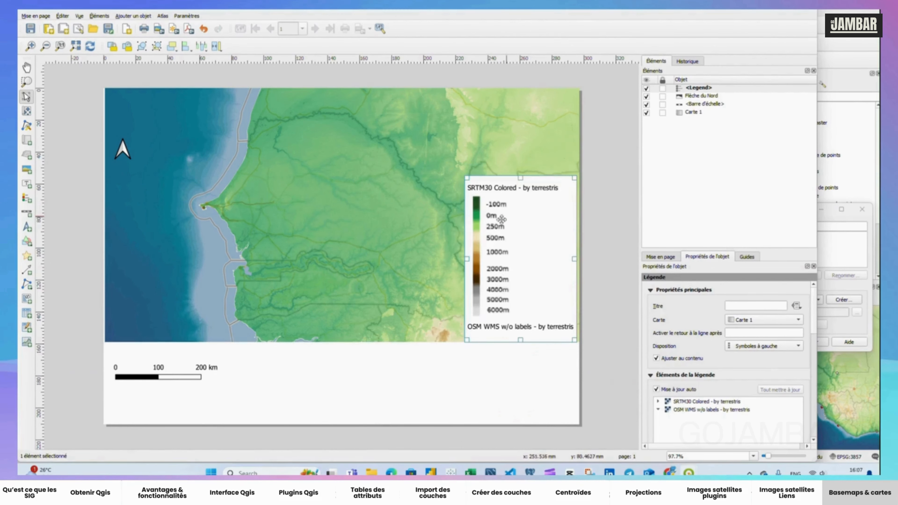
Extend the map down to the page's lower edge and move the legend into the page's lower-right corner
click(415, 312)
drag(342, 341, 348, 428)
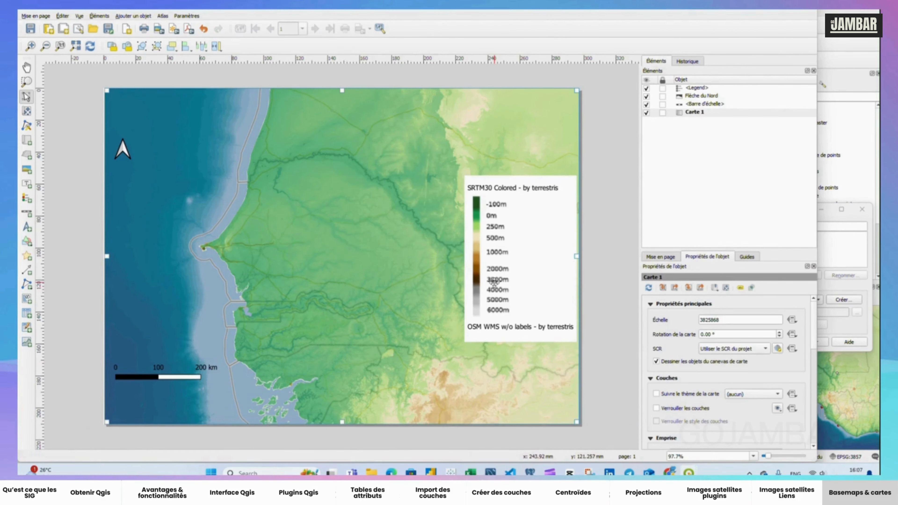
drag(494, 283, 493, 362)
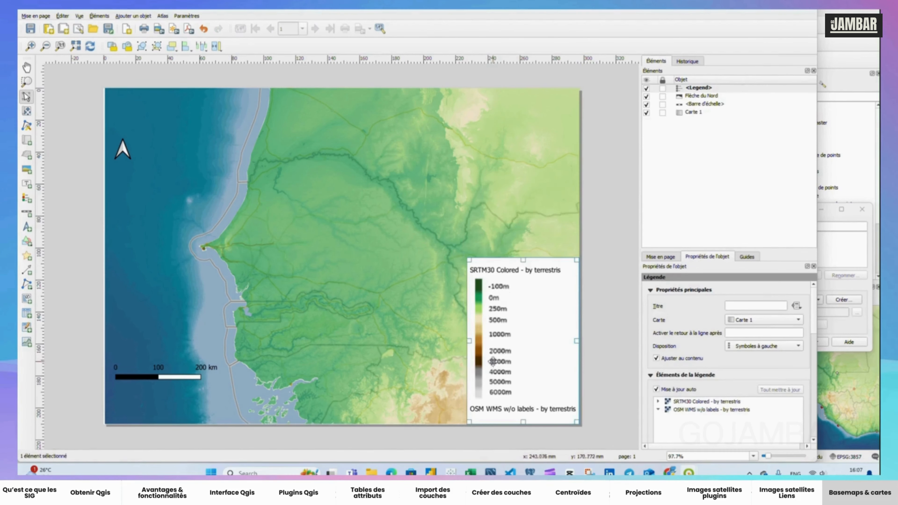